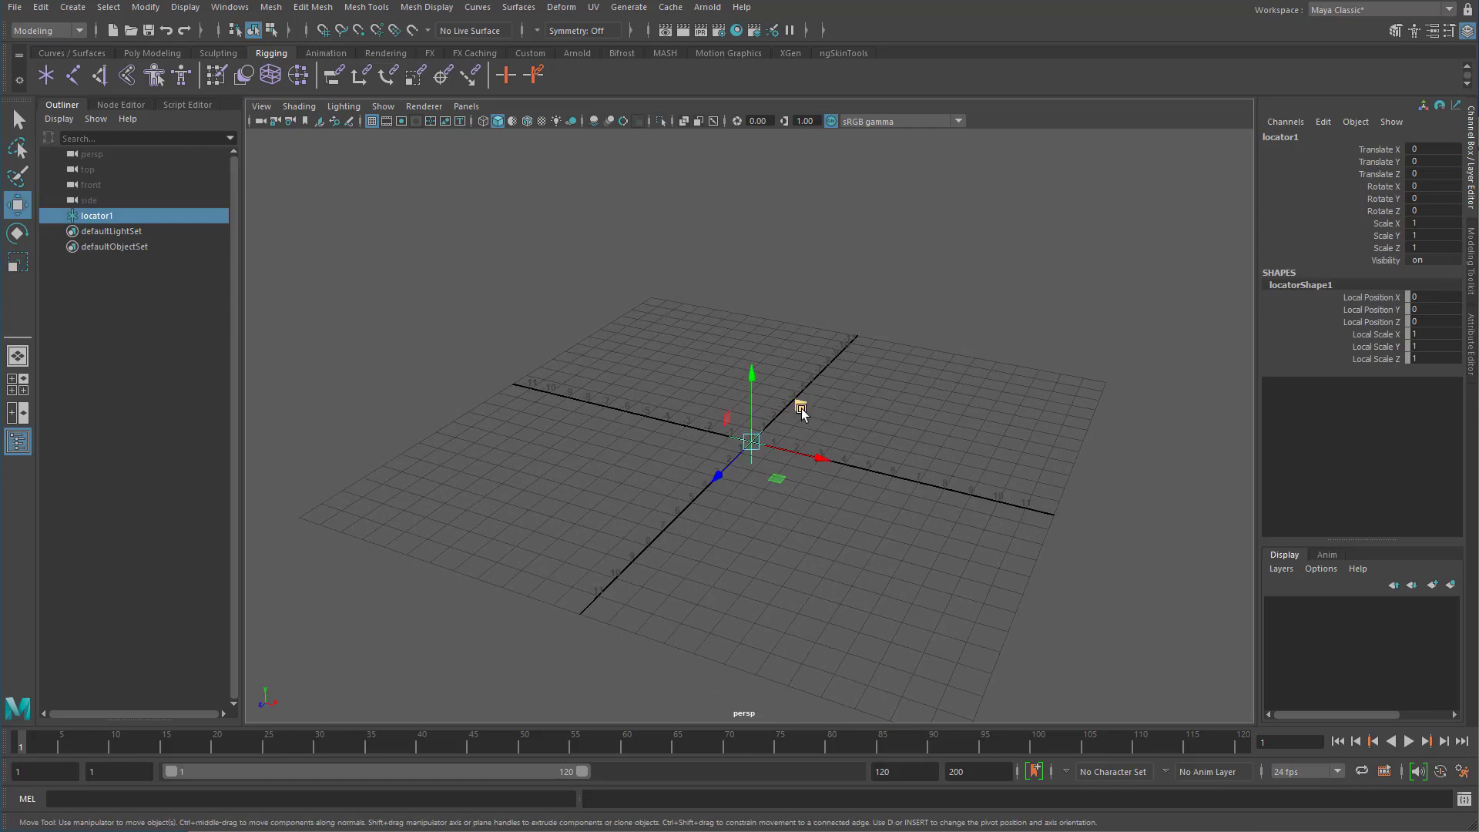
Transform locator1 freehand to about translate -4.8, 8.2, 0, rotate 35.6, -8, -23.9 and scale 1.8, 1.8, 3.1.
{"action": "left_click_drag", "start_coordinate": [800, 407], "coordinate": [682, 183]}
{"action": "middle_click_drag", "start_coordinate": [681, 183], "coordinate": [734, 296], "text": "alt"}
{"action": "left_click_drag", "start_coordinate": [733, 296], "coordinate": [710, 308], "text": "alt"}
{"action": "key", "text": "e"}
{"action": "left_click_drag", "start_coordinate": [693, 346], "coordinate": [733, 321]}
{"action": "key", "text": "r"}
{"action": "left_click_drag", "start_coordinate": [640, 381], "coordinate": [607, 405]}
{"action": "left_click", "coordinate": [569, 309]}
Show all attributes of locator1 in the Node Editor and filter the node's attributes by "matrix".
{"action": "left_click", "coordinate": [100, 217]}
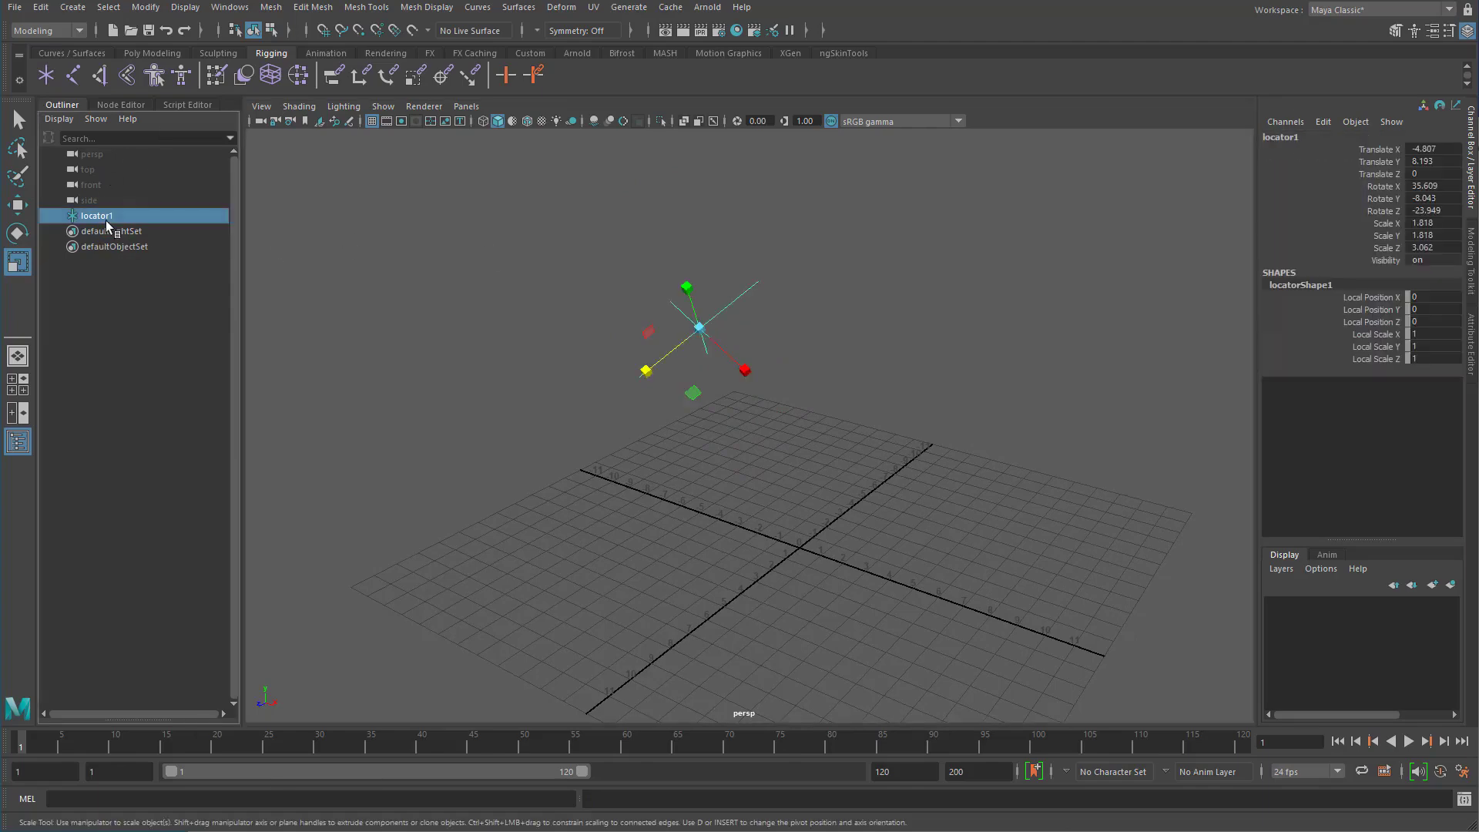
{"action": "left_click", "coordinate": [123, 104]}
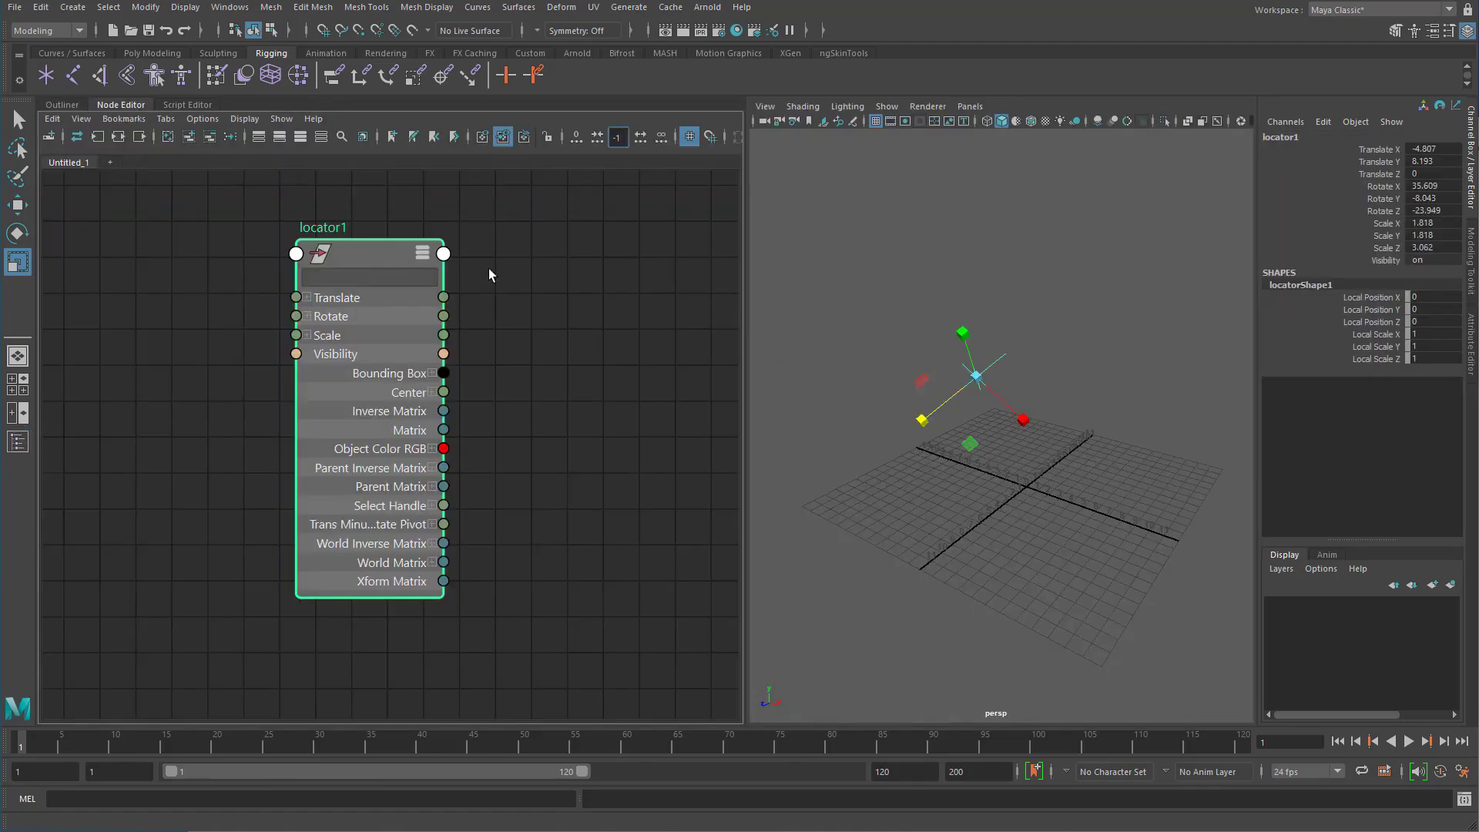
{"action": "right_click", "coordinate": [364, 252]}
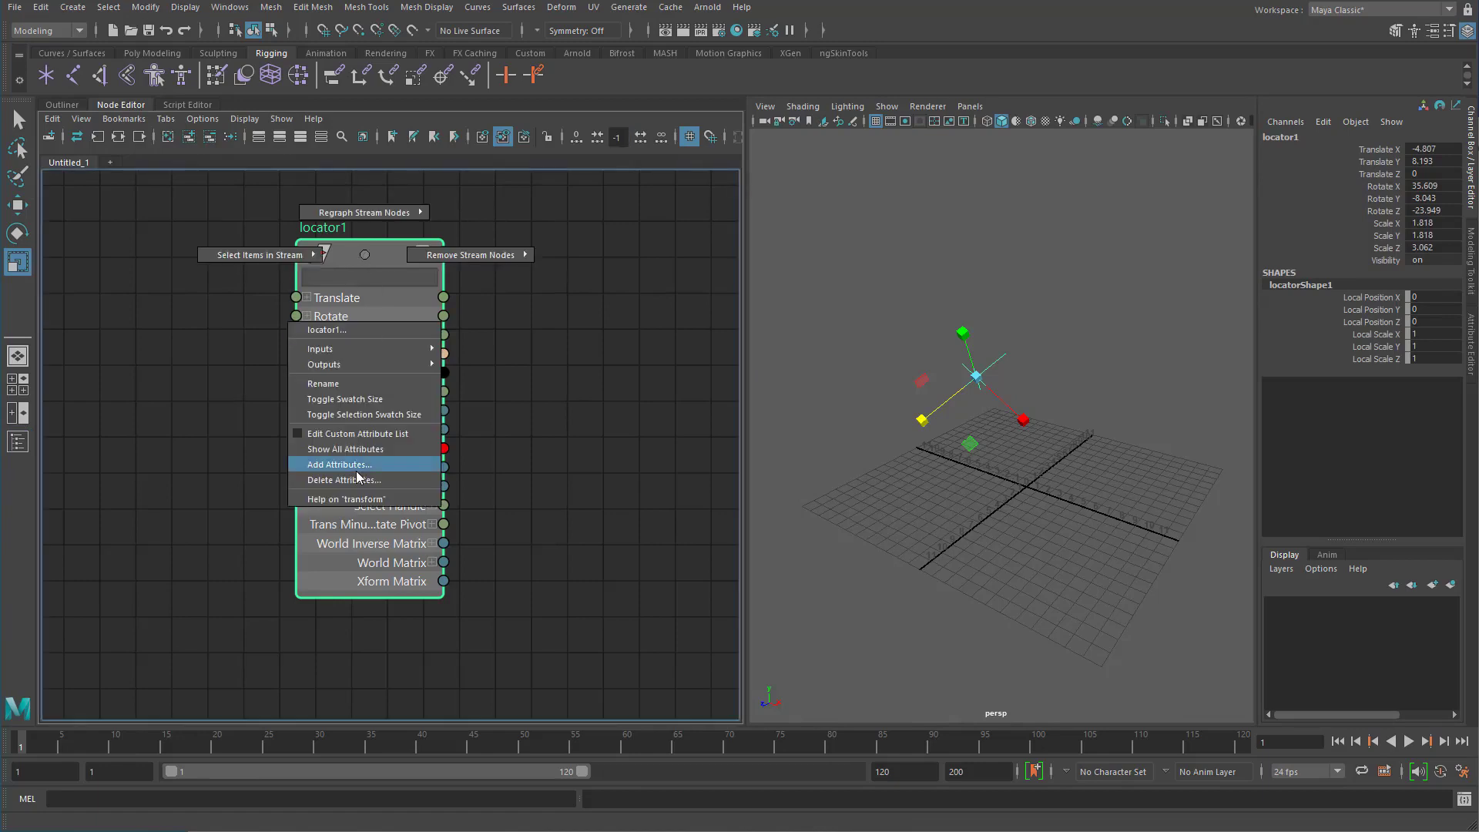
{"action": "left_click", "coordinate": [360, 454]}
{"action": "left_click", "coordinate": [361, 280]}
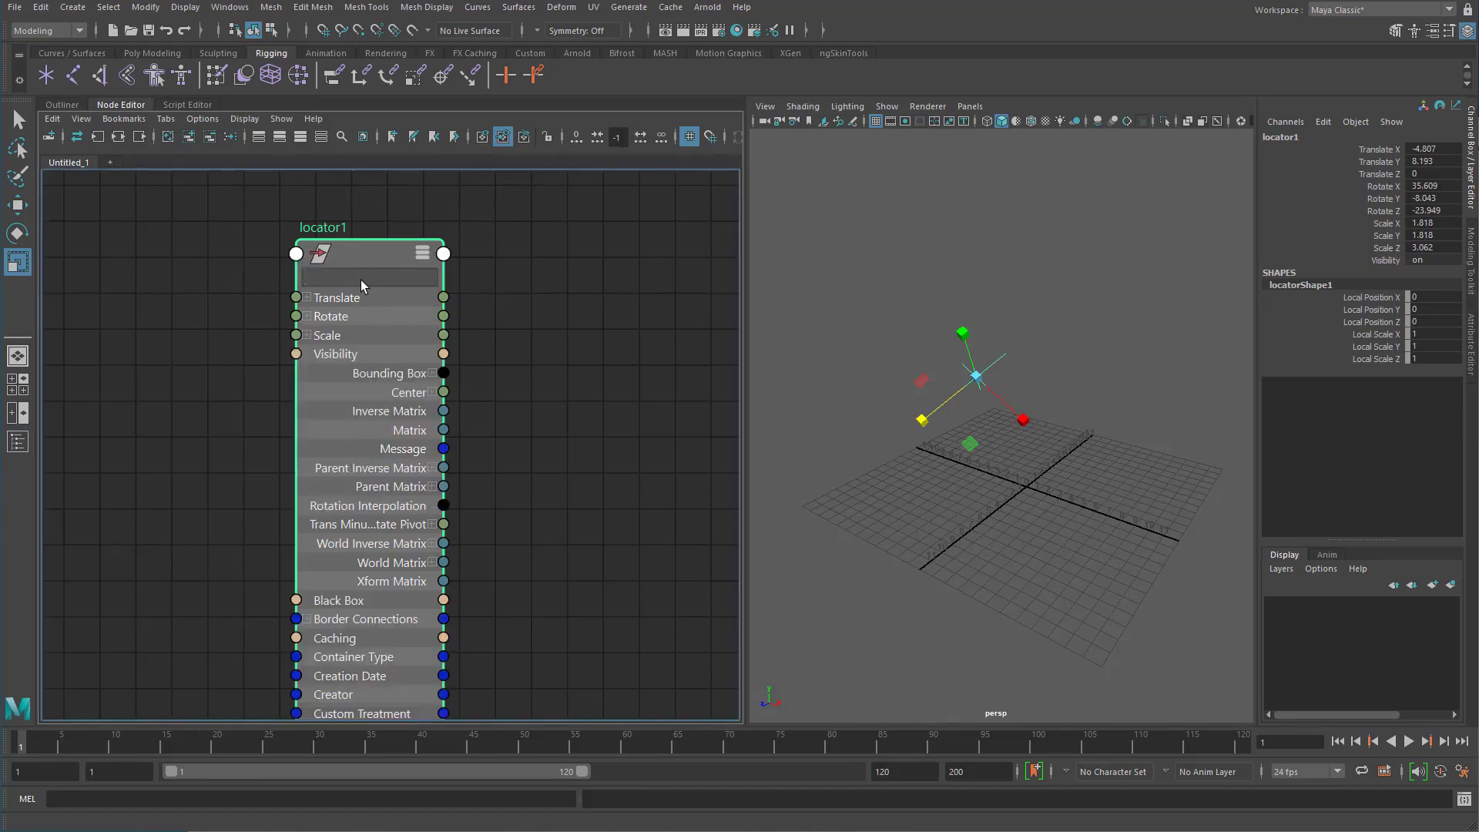
{"action": "type", "text": "matrix"}
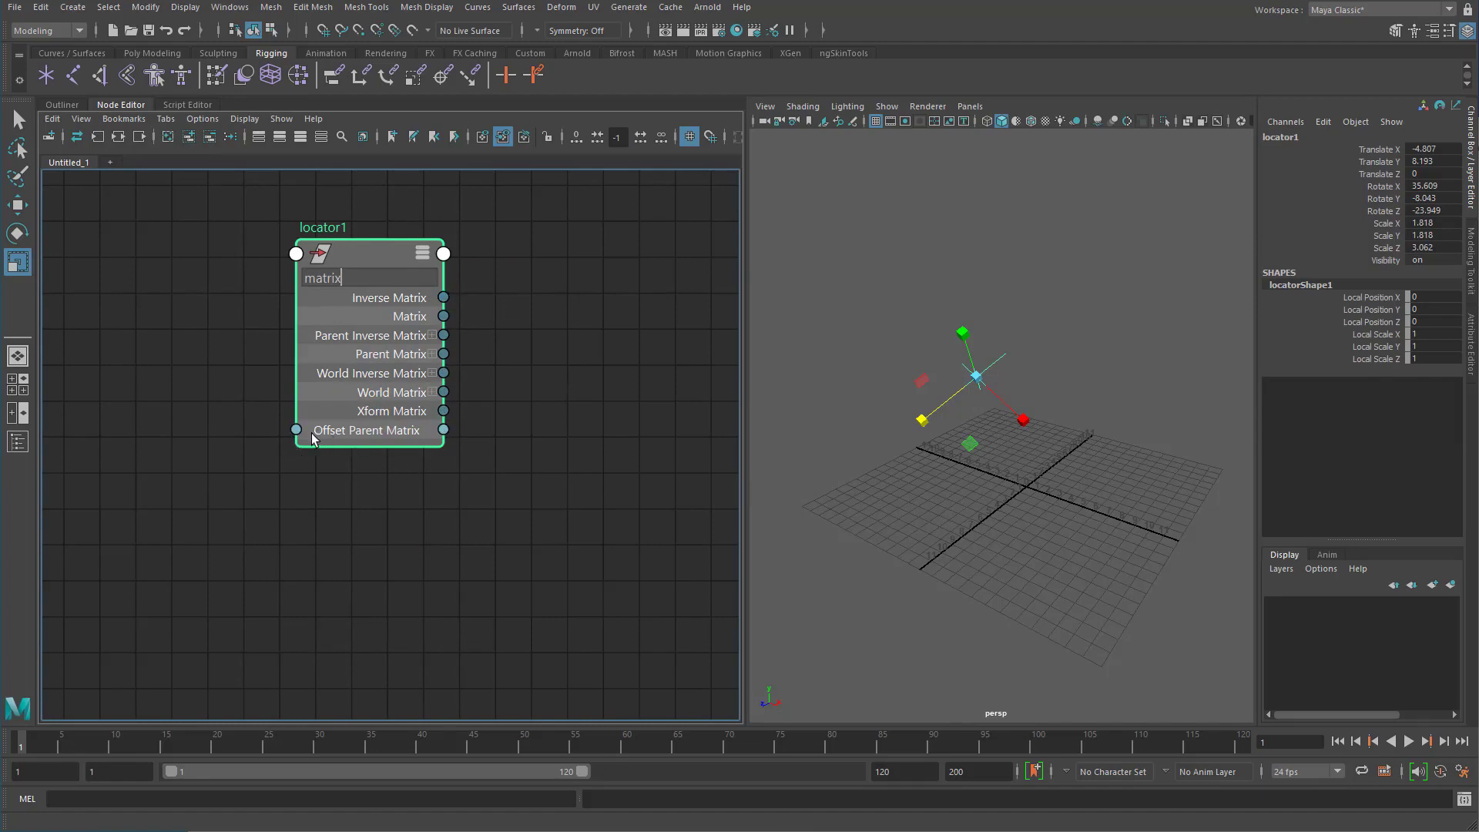
{"action": "mouse_move", "coordinate": [331, 440]}
Group locator1 and move the new group freehand to about X -2.8, Y 14.8.
{"action": "left_click_drag", "start_coordinate": [883, 262], "coordinate": [876, 299], "text": "alt"}
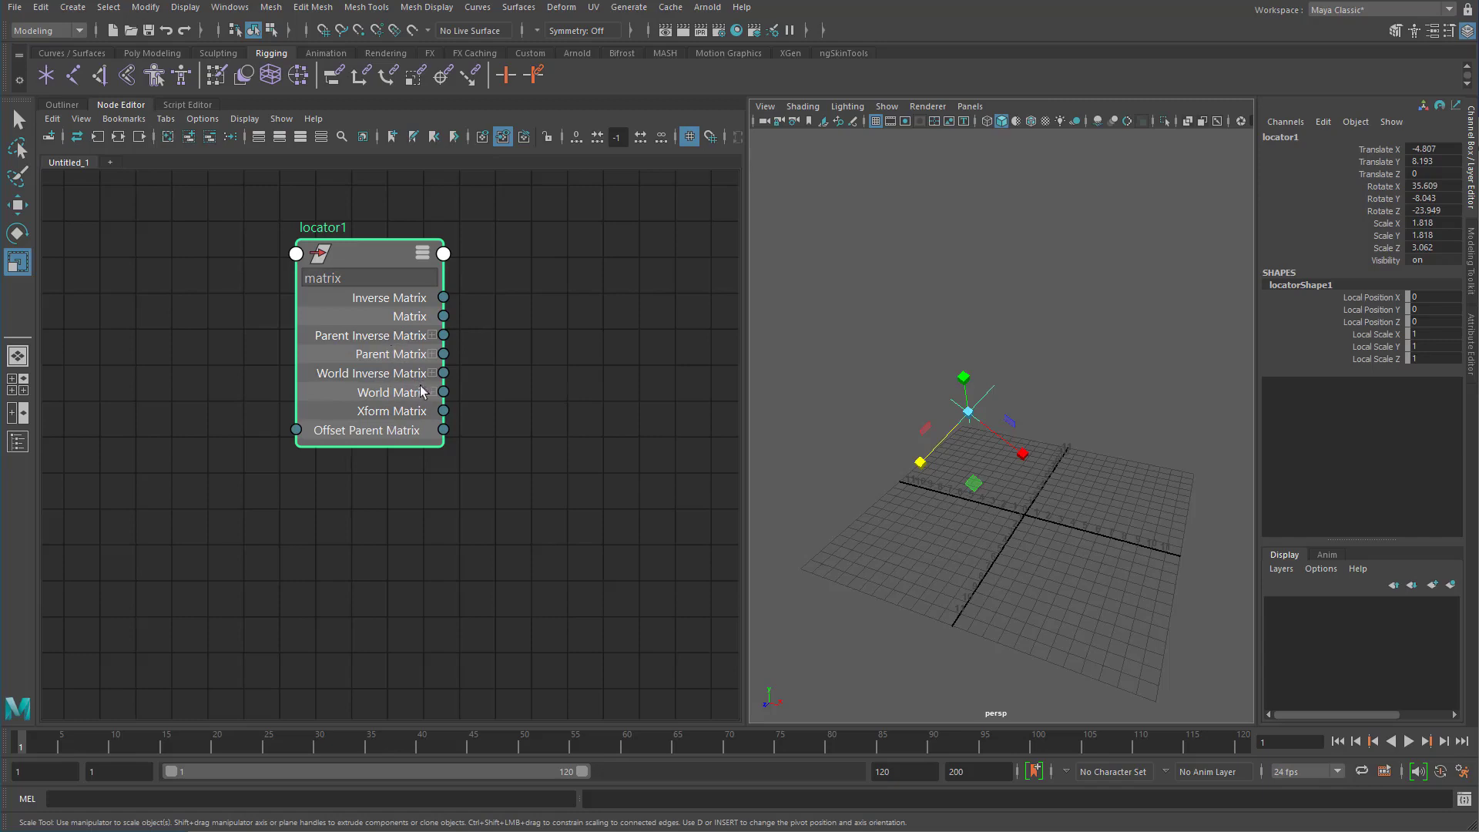
{"action": "left_click", "coordinate": [990, 208]}
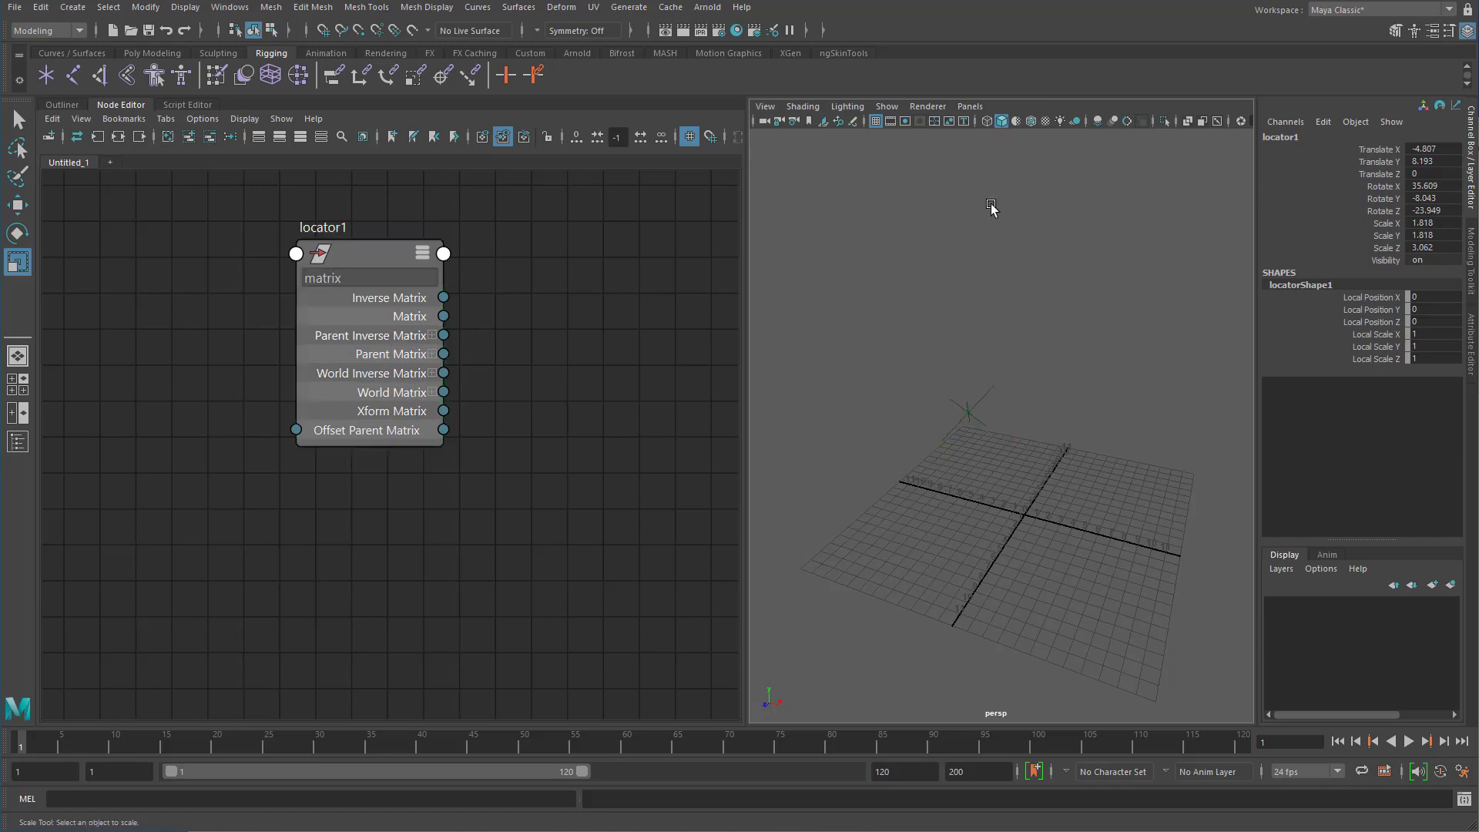
{"action": "left_click_drag", "start_coordinate": [957, 346], "coordinate": [1004, 447]}
{"action": "key", "text": "ctrl+g"}
{"action": "key", "text": "w"}
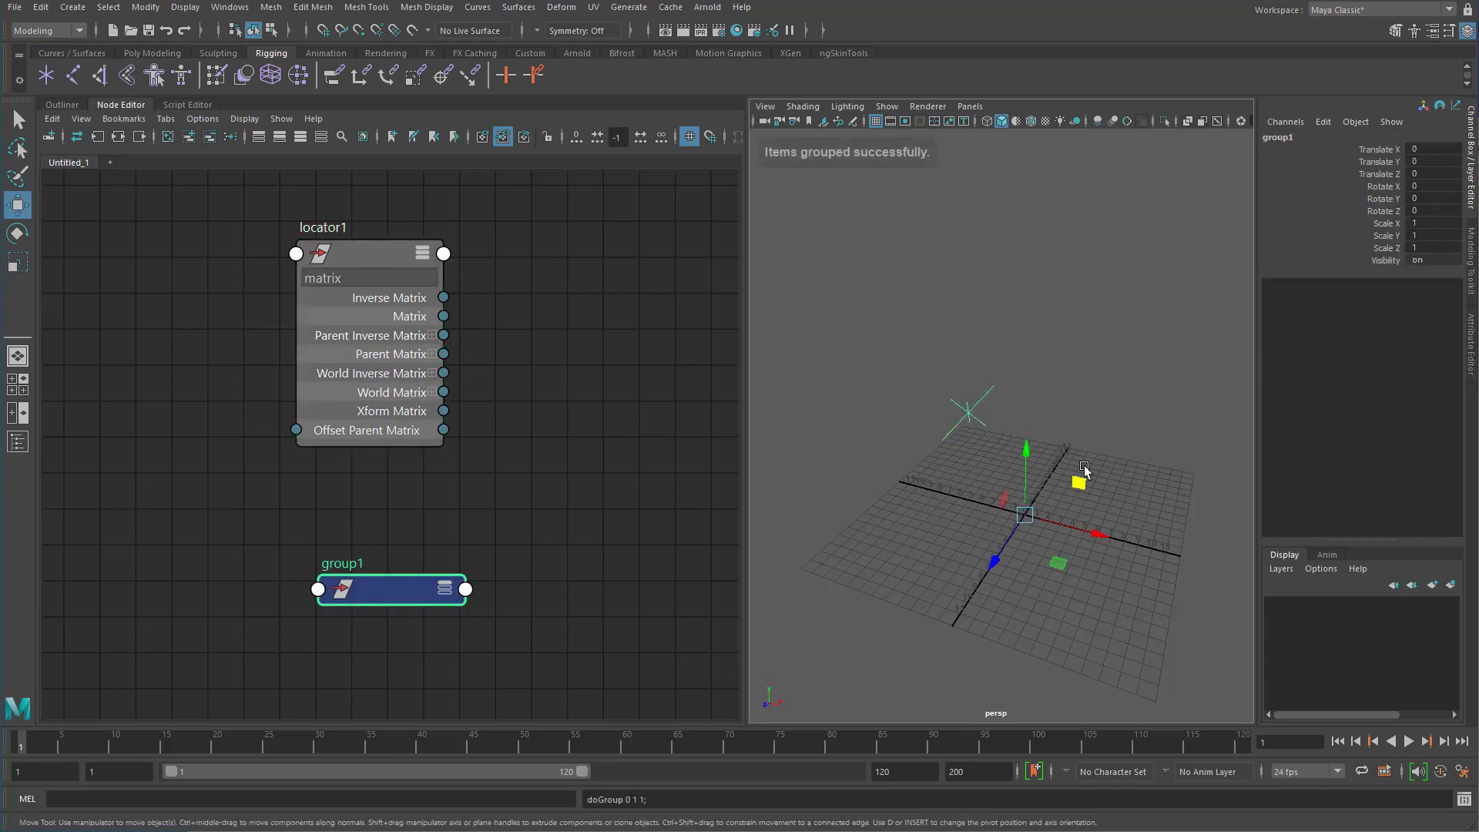
{"action": "left_click_drag", "start_coordinate": [1074, 481], "coordinate": [1038, 304]}
{"action": "left_click", "coordinate": [729, 488]}
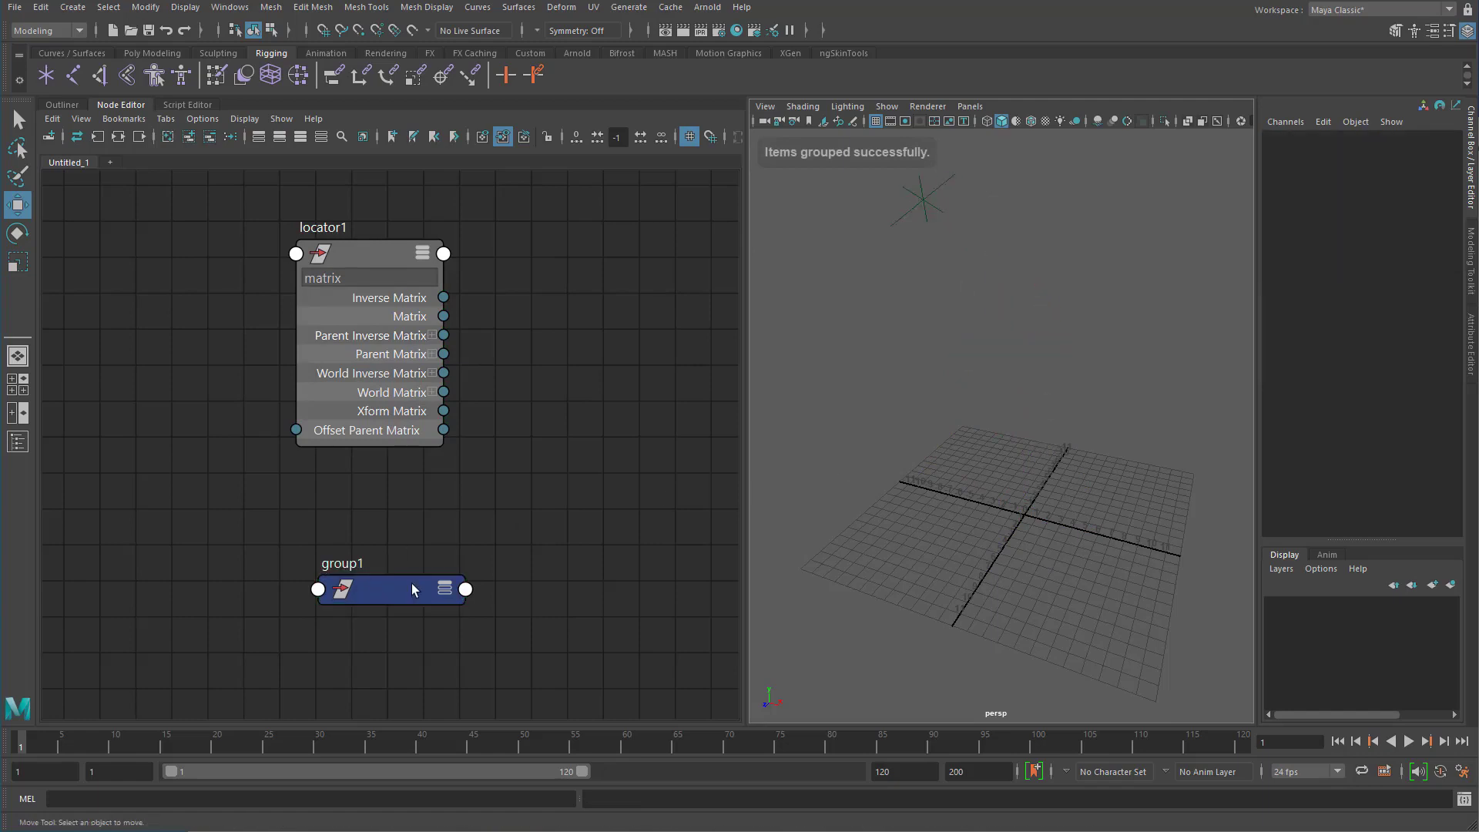
Put the group1 node ahead of locator1 in the graph, showing all its attributes filtered by "matrix".
{"action": "left_click_drag", "start_coordinate": [413, 590], "coordinate": [117, 270]}
{"action": "middle_click_drag", "start_coordinate": [261, 276], "coordinate": [459, 338], "text": "alt"}
{"action": "left_click_drag", "start_coordinate": [266, 340], "coordinate": [246, 335]}
{"action": "key", "text": "3"}
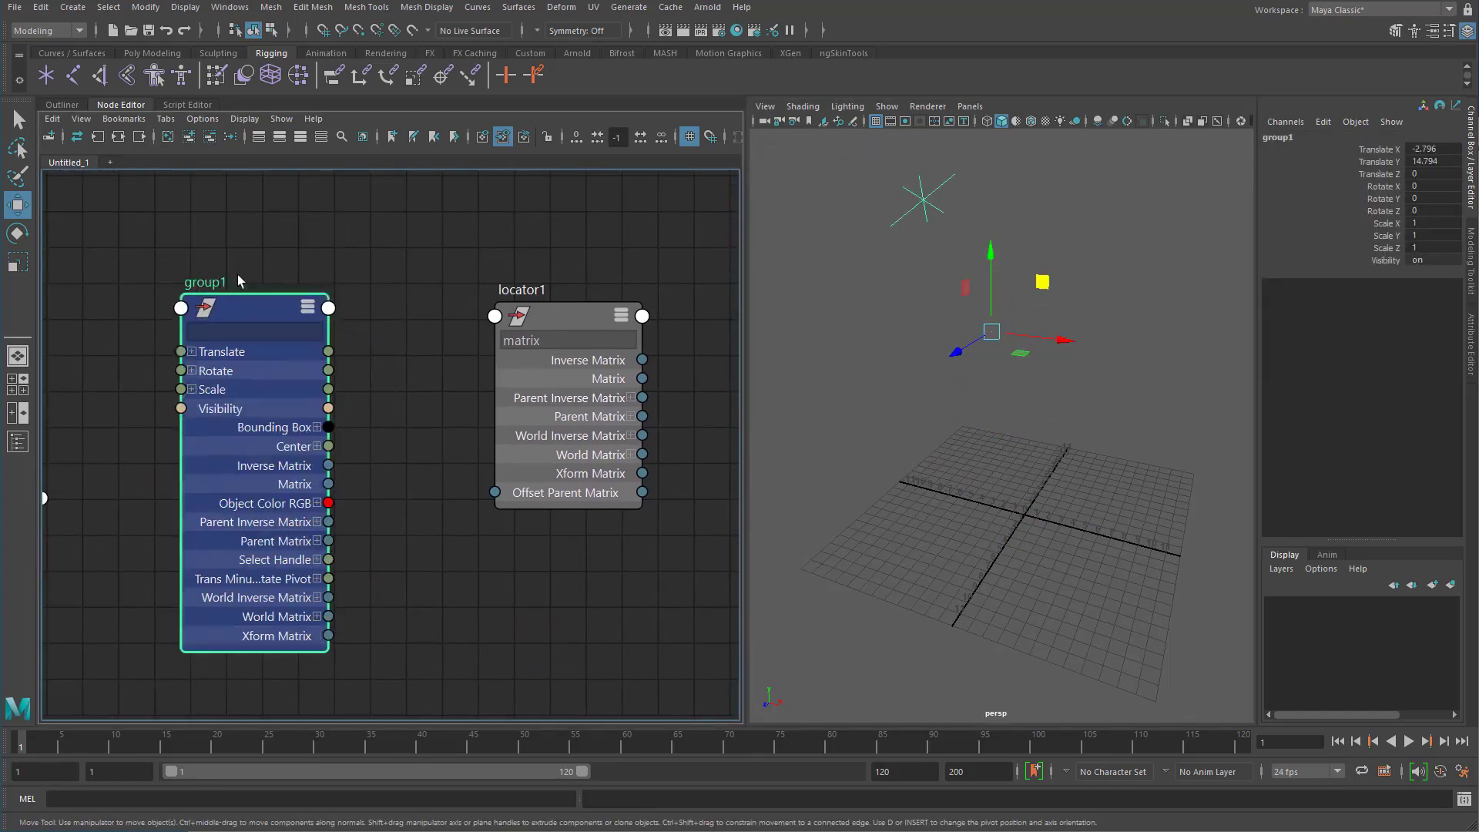
{"action": "right_click_drag", "start_coordinate": [228, 277], "coordinate": [227, 472]}
{"action": "left_click", "coordinate": [239, 302]}
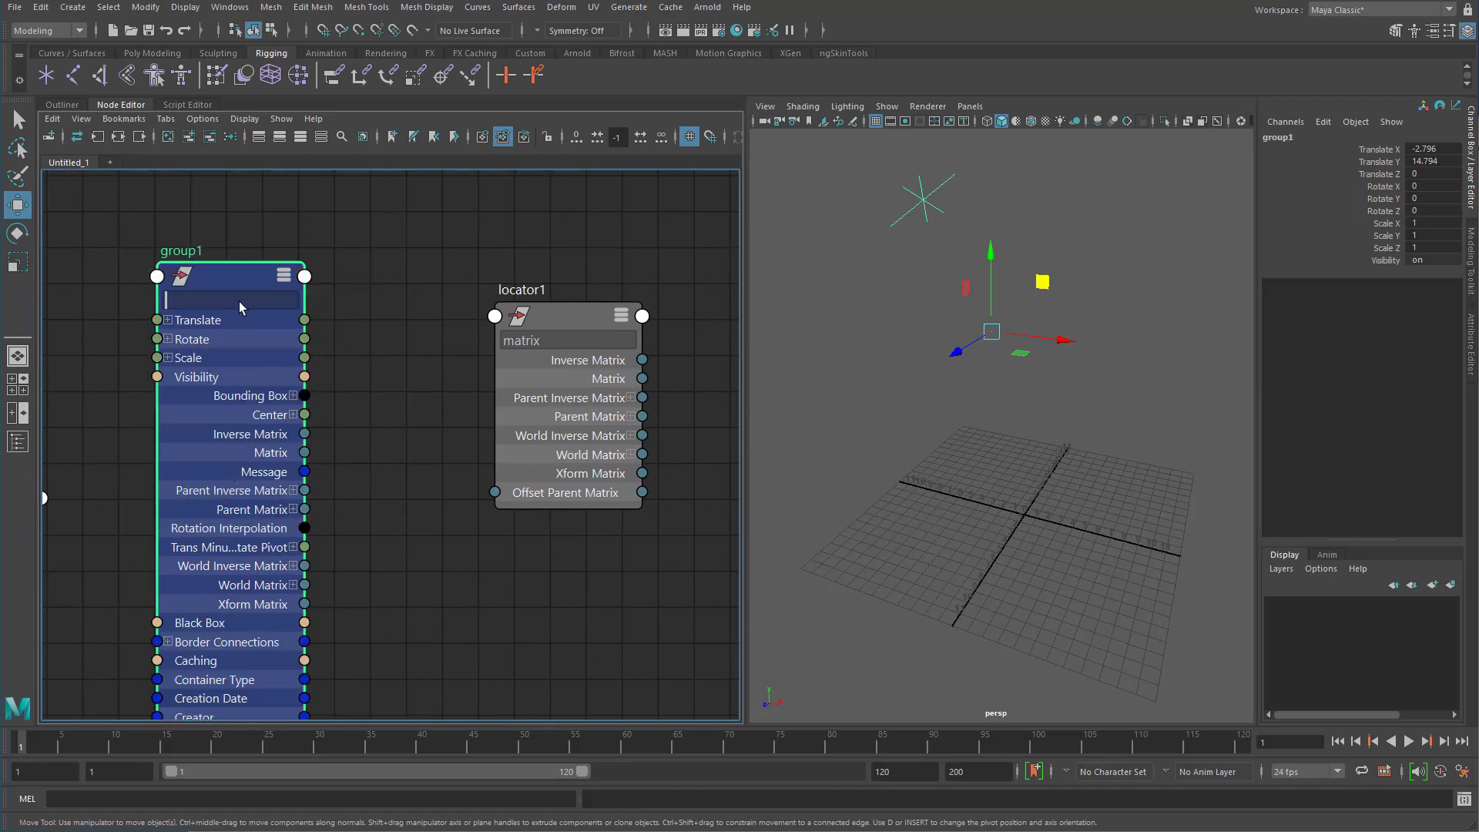
{"action": "type", "text": "matrix"}
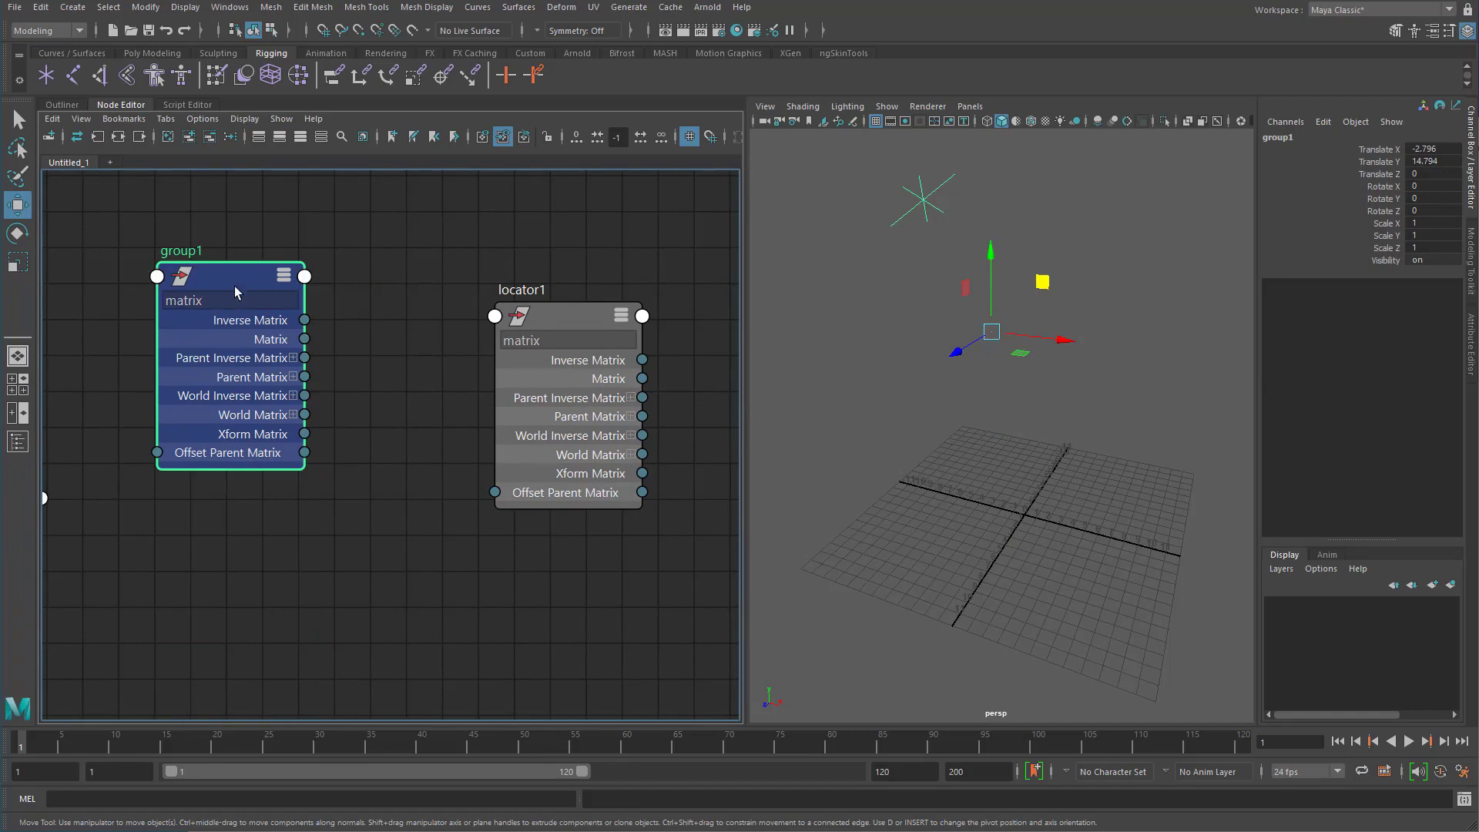
Align the group1 and locator1 nodes side by side in the node graph.
{"action": "left_click_drag", "start_coordinate": [235, 285], "coordinate": [304, 320]}
{"action": "left_click_drag", "start_coordinate": [579, 320], "coordinate": [562, 315]}
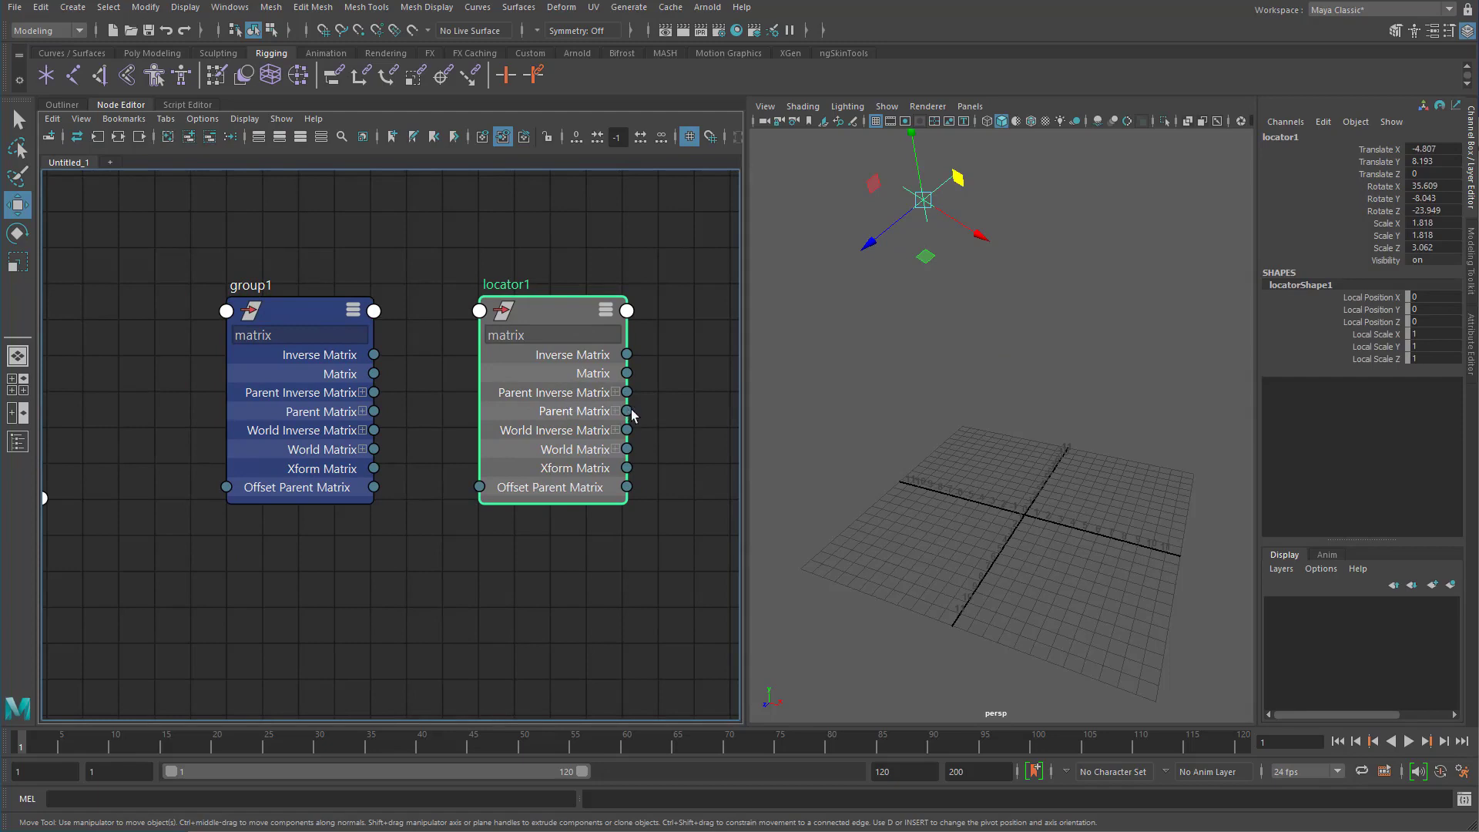
{"action": "mouse_move", "coordinate": [557, 305]}
{"action": "left_mouse_down"}
{"action": "mouse_move", "coordinate": [588, 338]}
{"action": "mouse_move", "coordinate": [551, 323]}
{"action": "mouse_move", "coordinate": [559, 307]}
{"action": "left_mouse_up"}
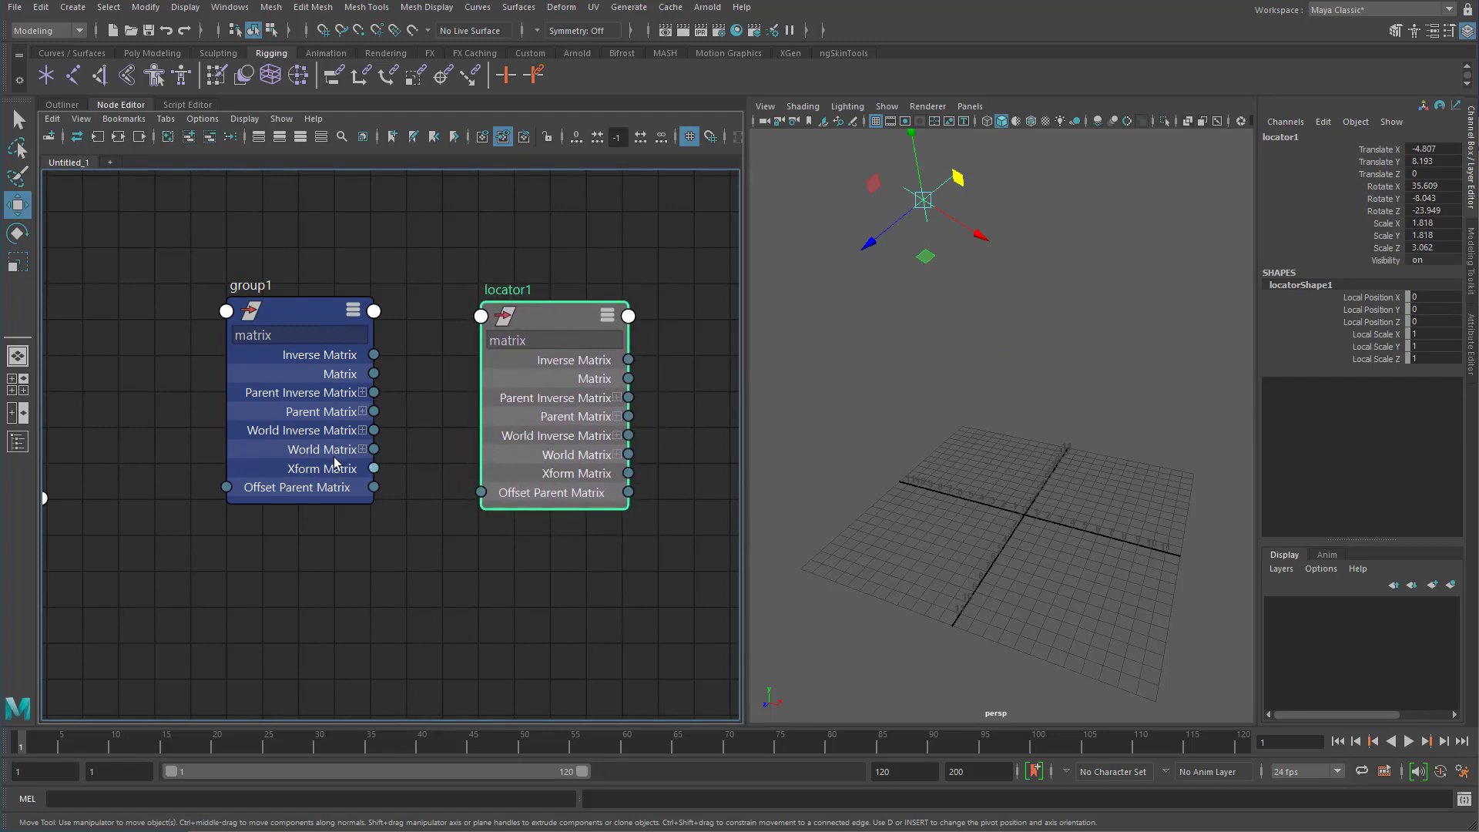
{"action": "mouse_move", "coordinate": [293, 320]}
{"action": "left_mouse_down"}
{"action": "mouse_move", "coordinate": [196, 310]}
{"action": "mouse_move", "coordinate": [295, 322]}
{"action": "left_mouse_up"}
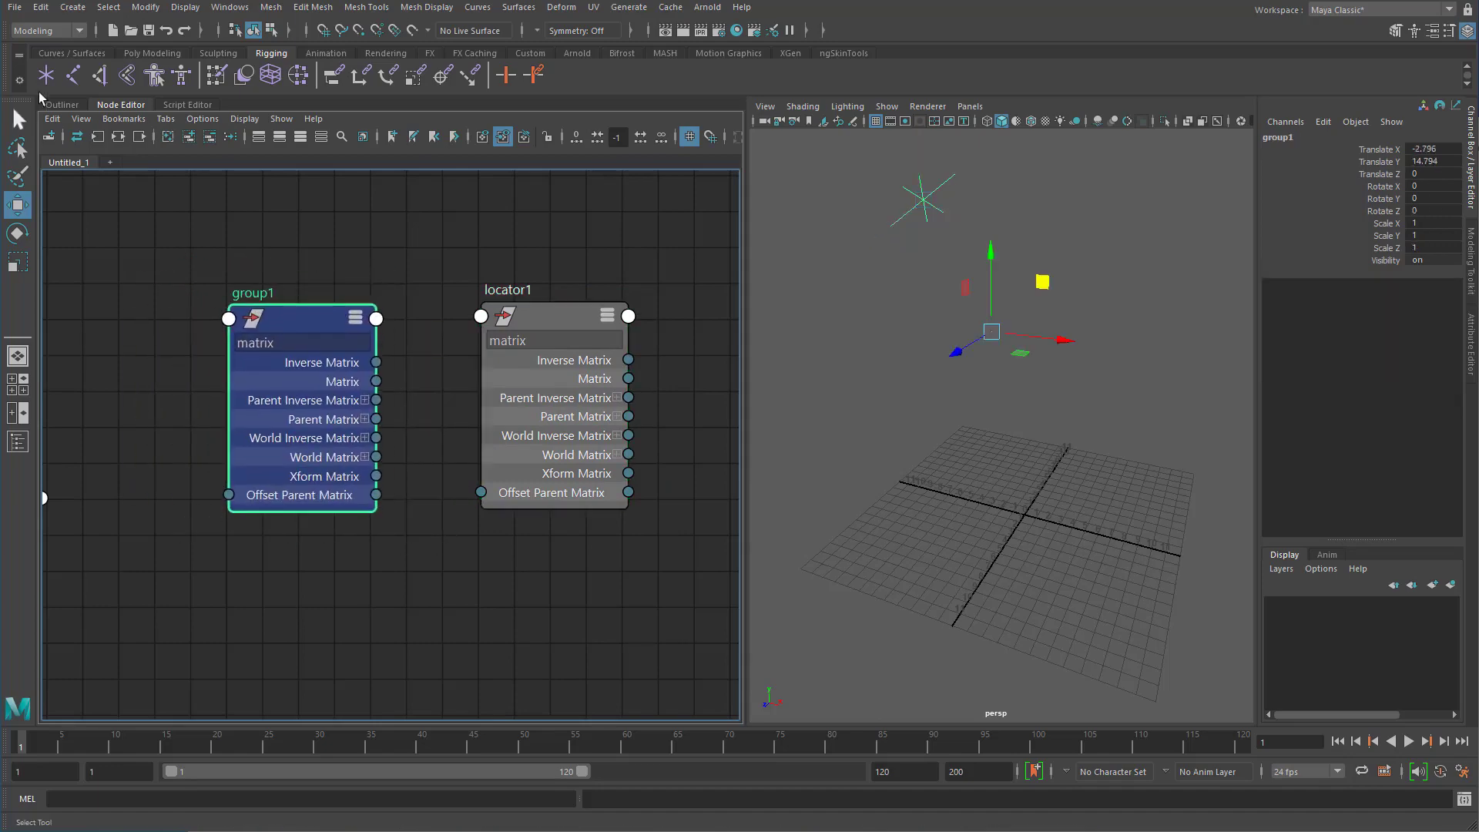
Examine the parent-child hierarchy of group1 and locator1 in the Outliner and return to the node graph.
{"action": "left_click", "coordinate": [62, 104]}
{"action": "left_click", "coordinate": [59, 215]}
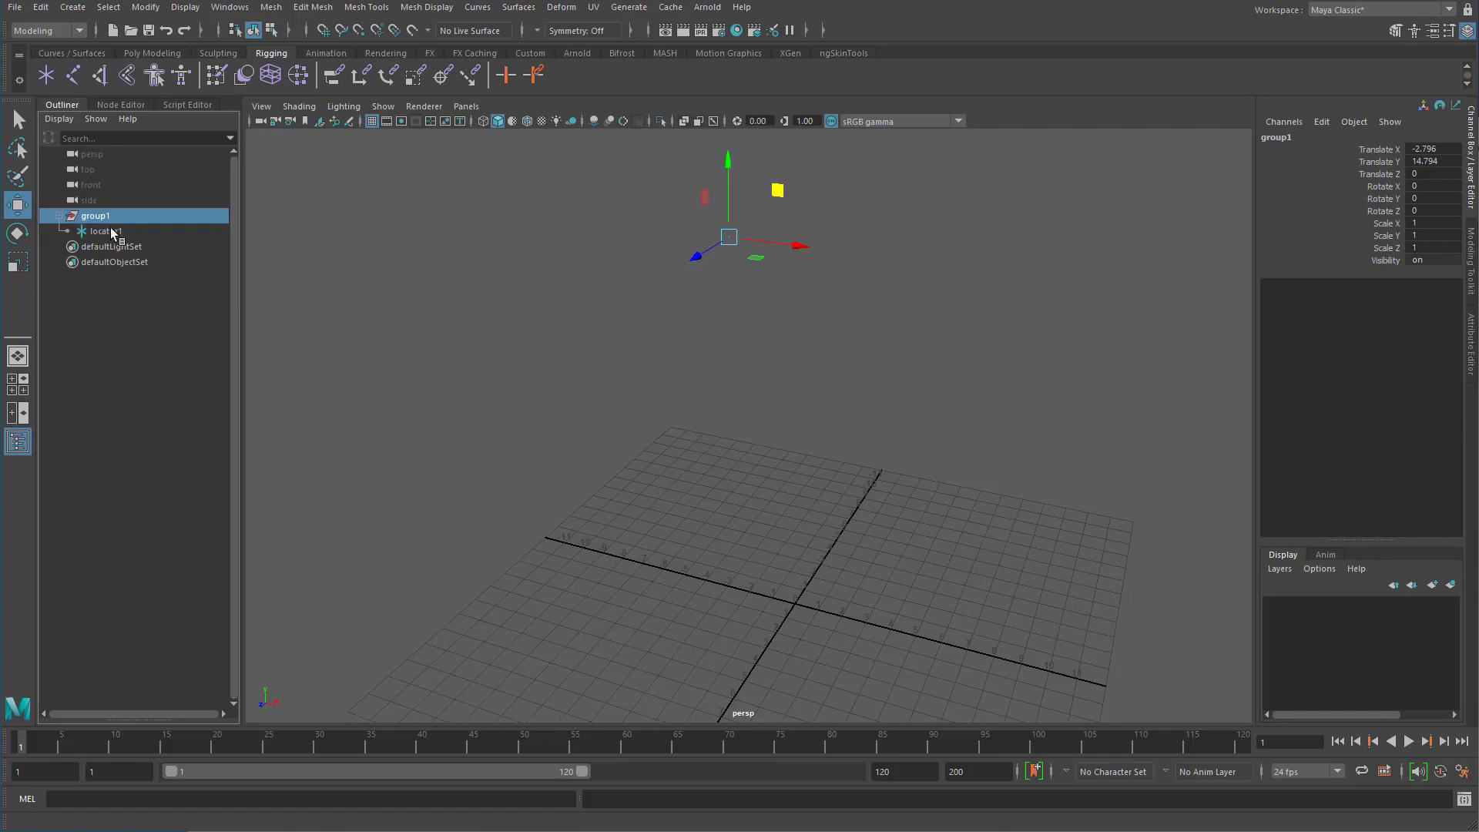
{"action": "left_click", "coordinate": [122, 232]}
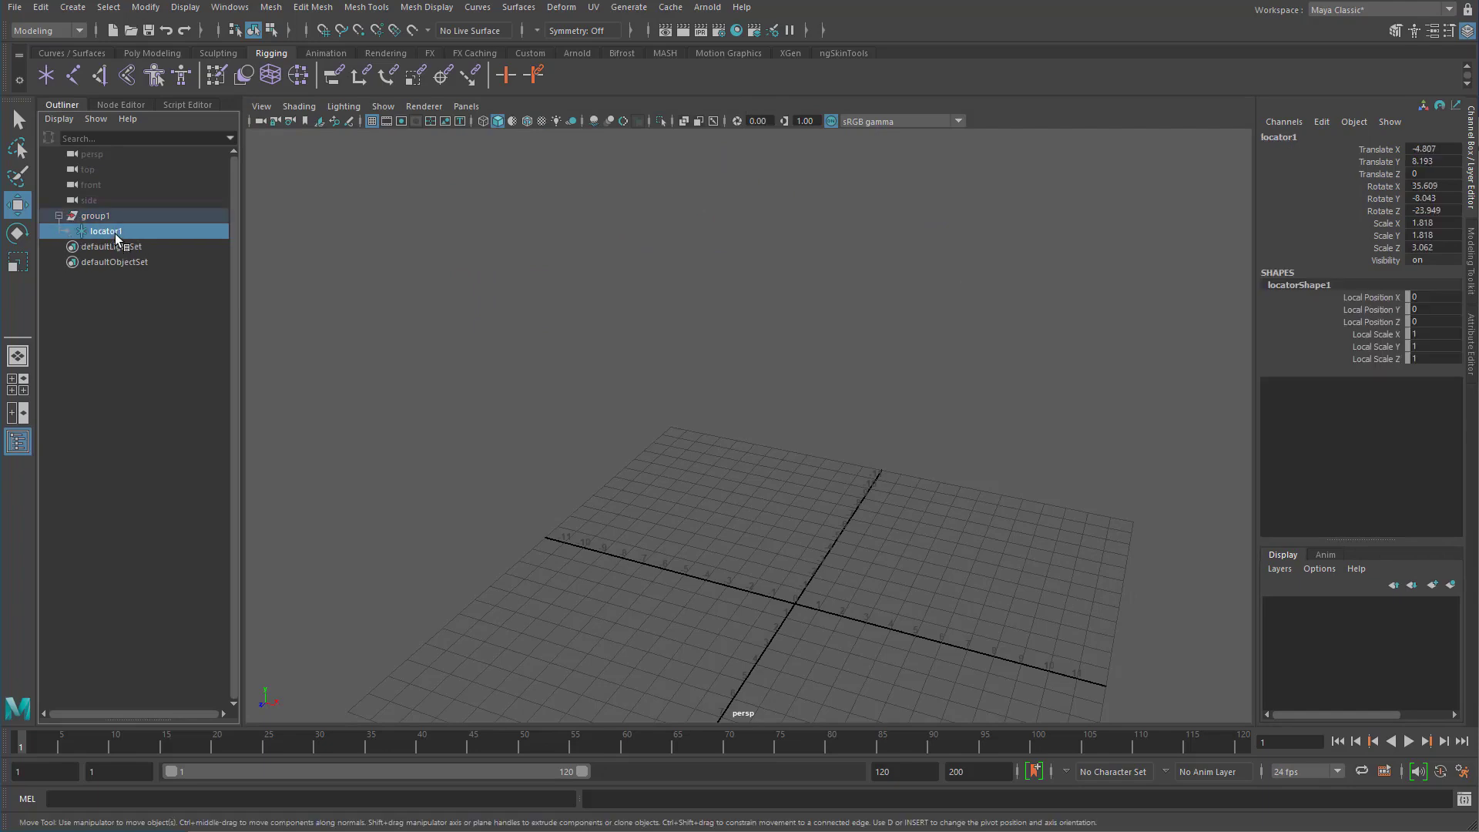
{"action": "left_click", "coordinate": [112, 223]}
{"action": "left_click", "coordinate": [121, 104]}
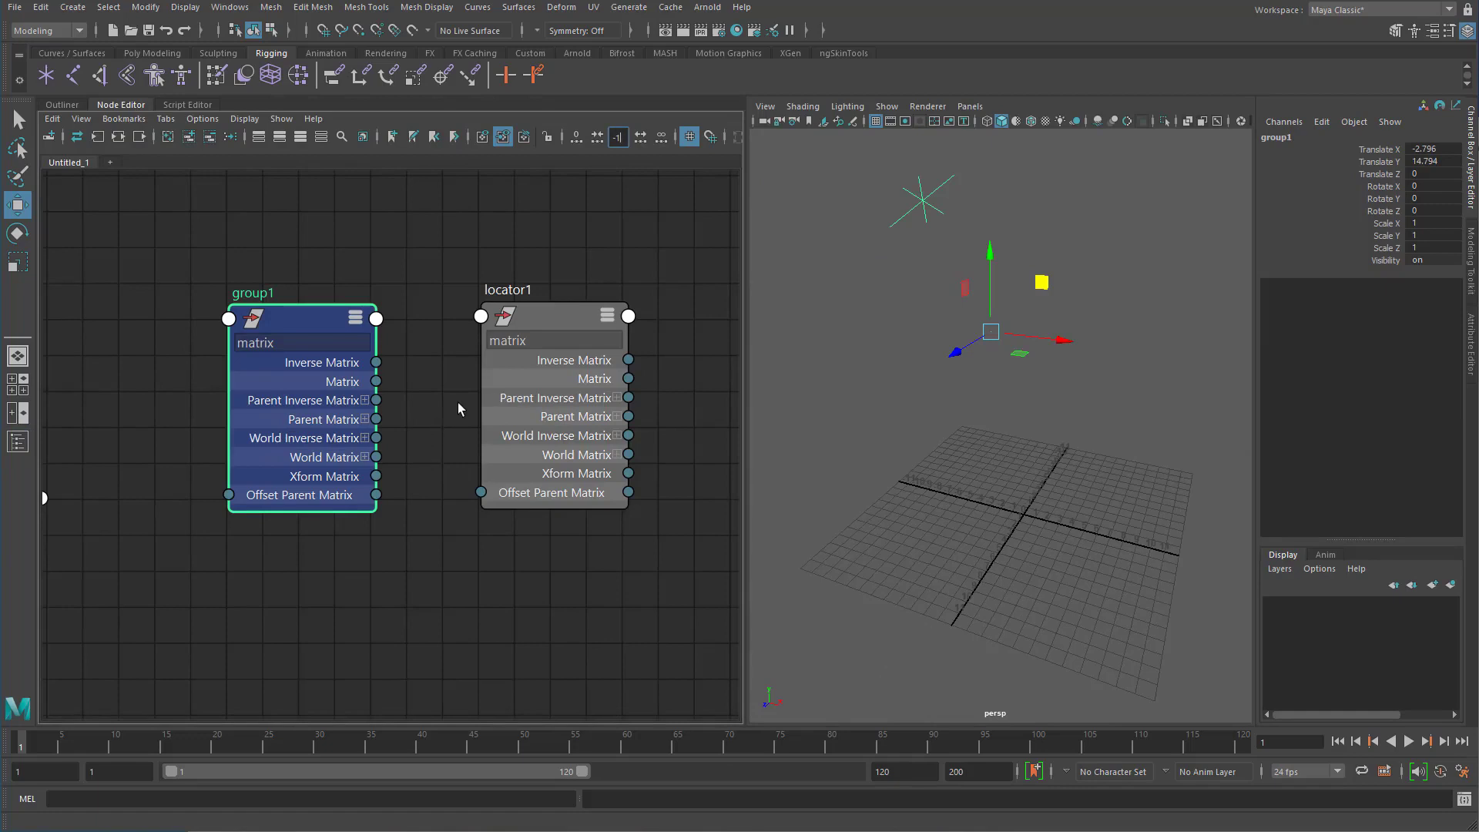
Place the locator1 node closer to the group1 node and clear the selection.
{"action": "left_click", "coordinate": [511, 299]}
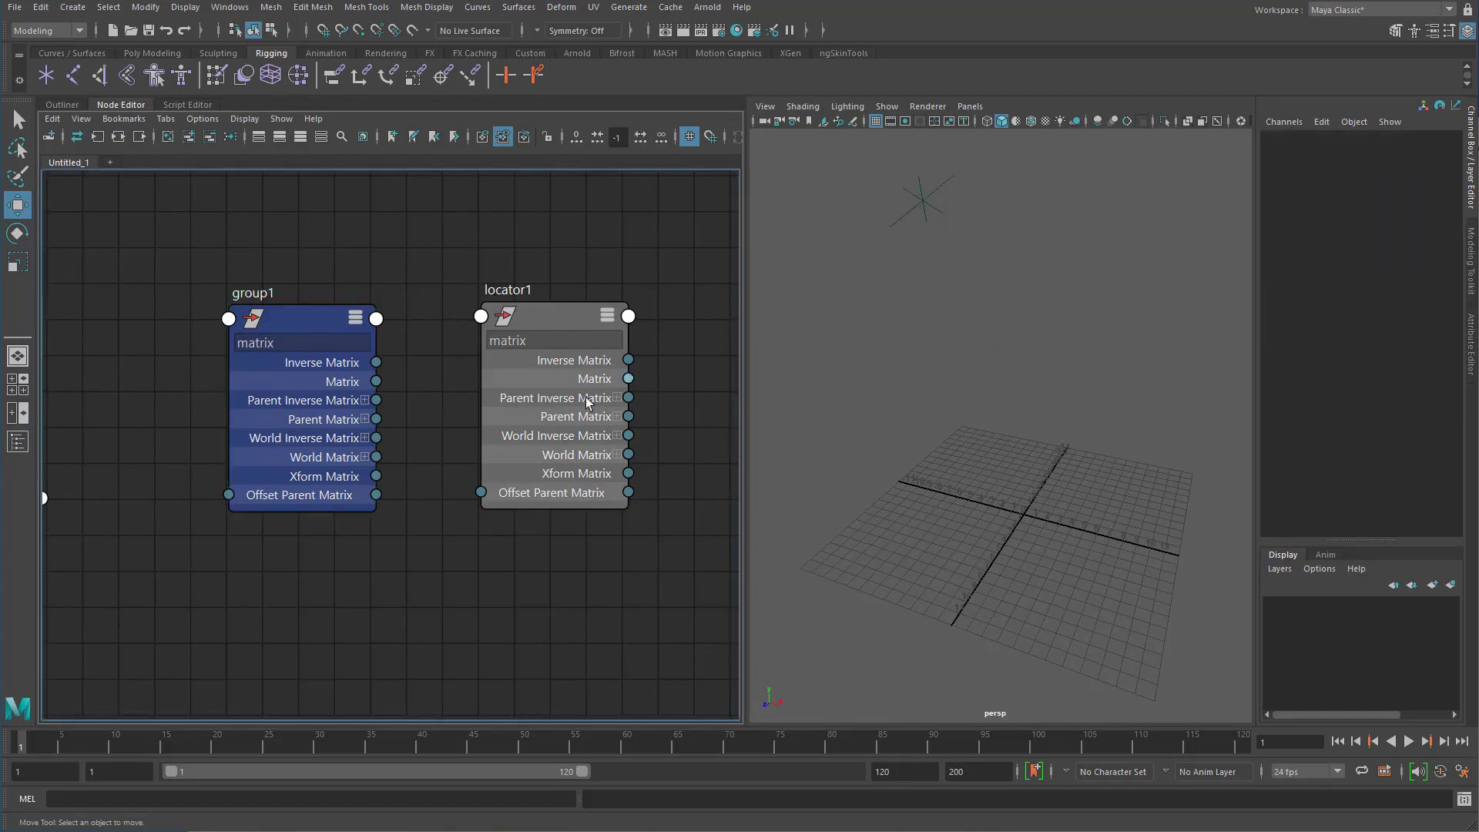
{"action": "middle_click_drag", "start_coordinate": [589, 402], "coordinate": [475, 377], "text": "alt"}
{"action": "left_click", "coordinate": [488, 451]}
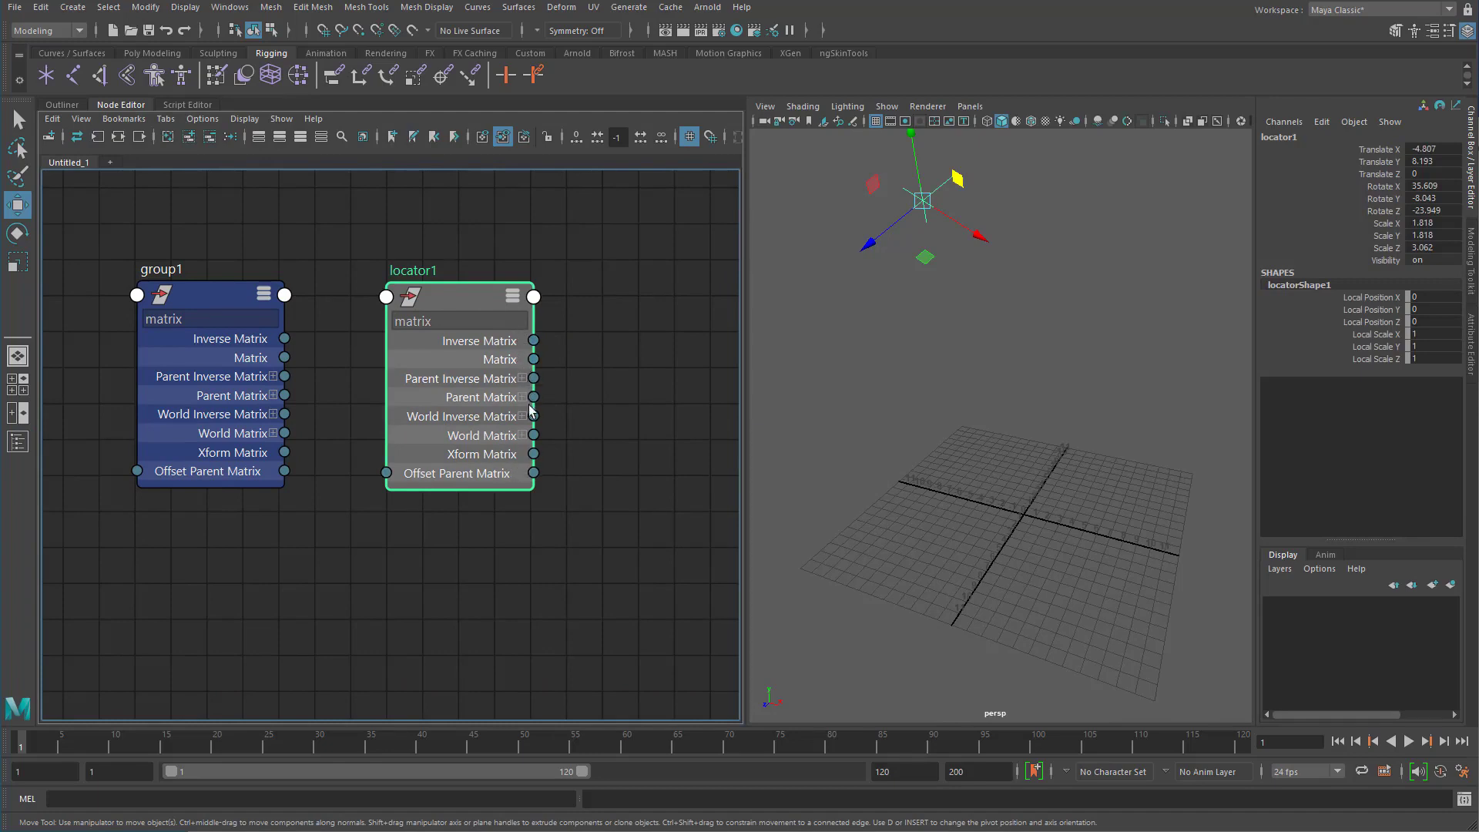
{"action": "left_click_drag", "start_coordinate": [467, 298], "coordinate": [452, 298]}
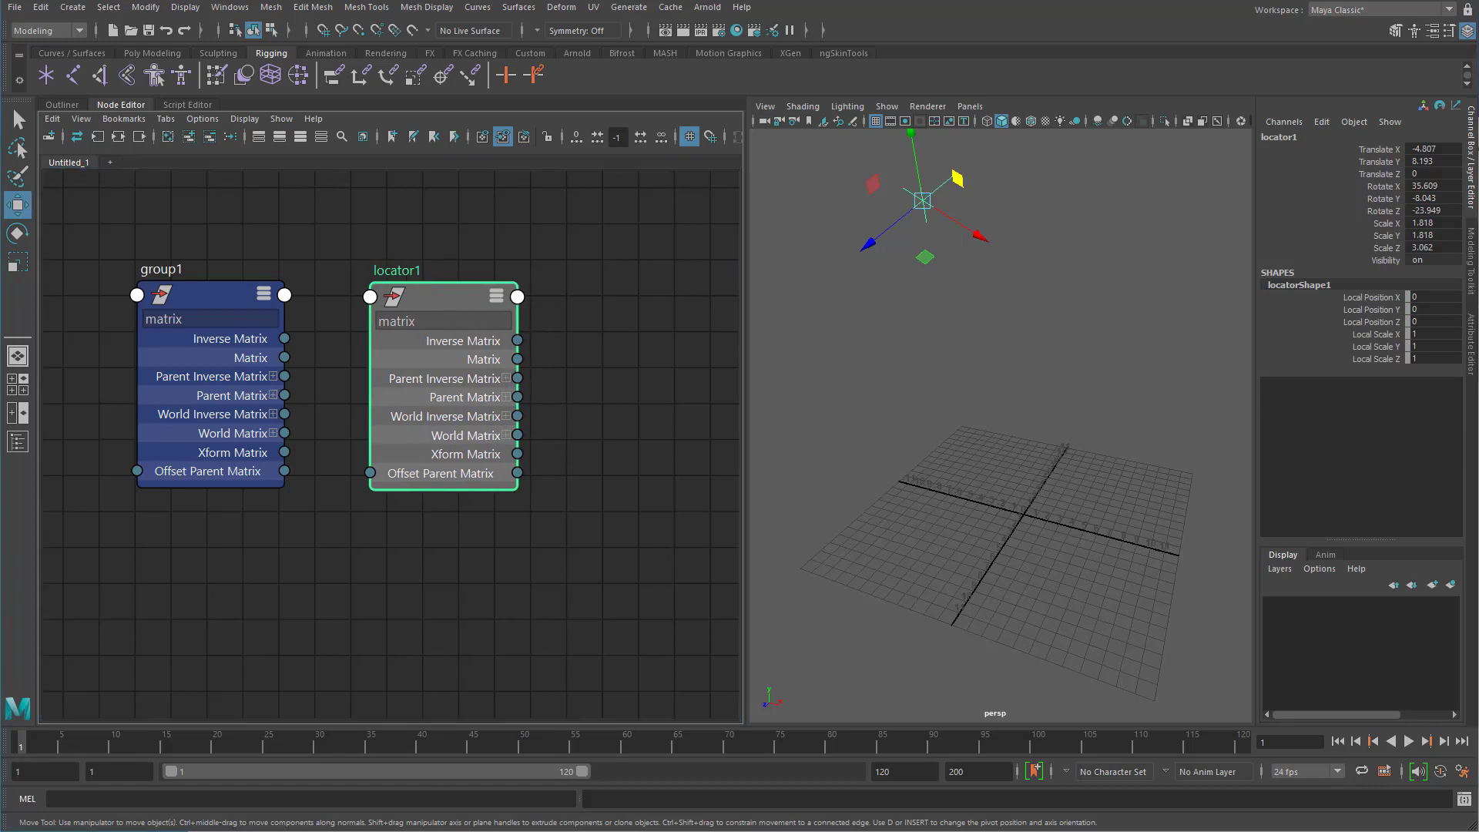
{"action": "middle_click_drag", "start_coordinate": [548, 576], "coordinate": [475, 571]}
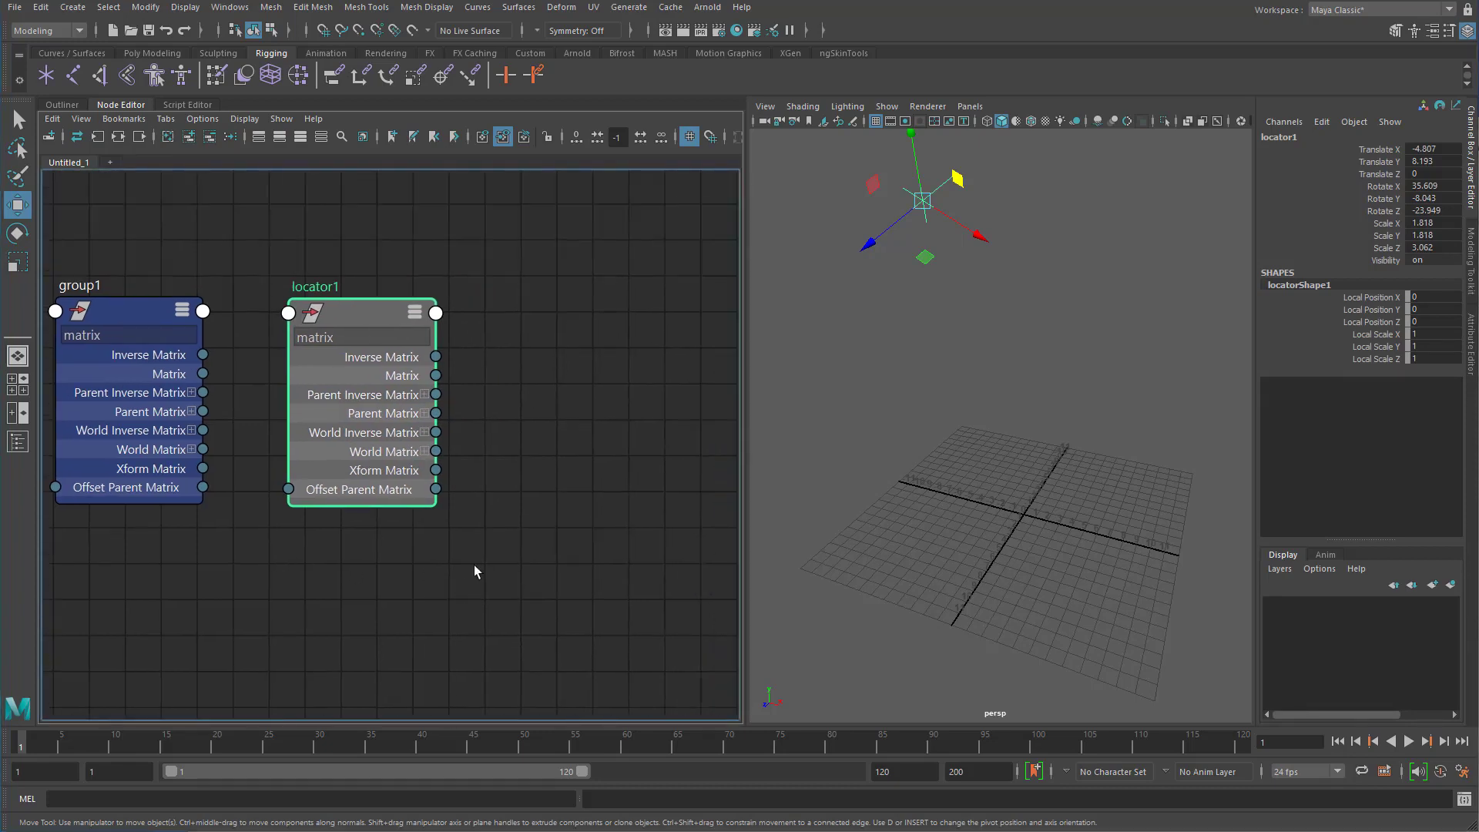
{"action": "left_click_drag", "start_coordinate": [435, 357], "coordinate": [532, 369]}
{"action": "left_click", "coordinate": [476, 505]}
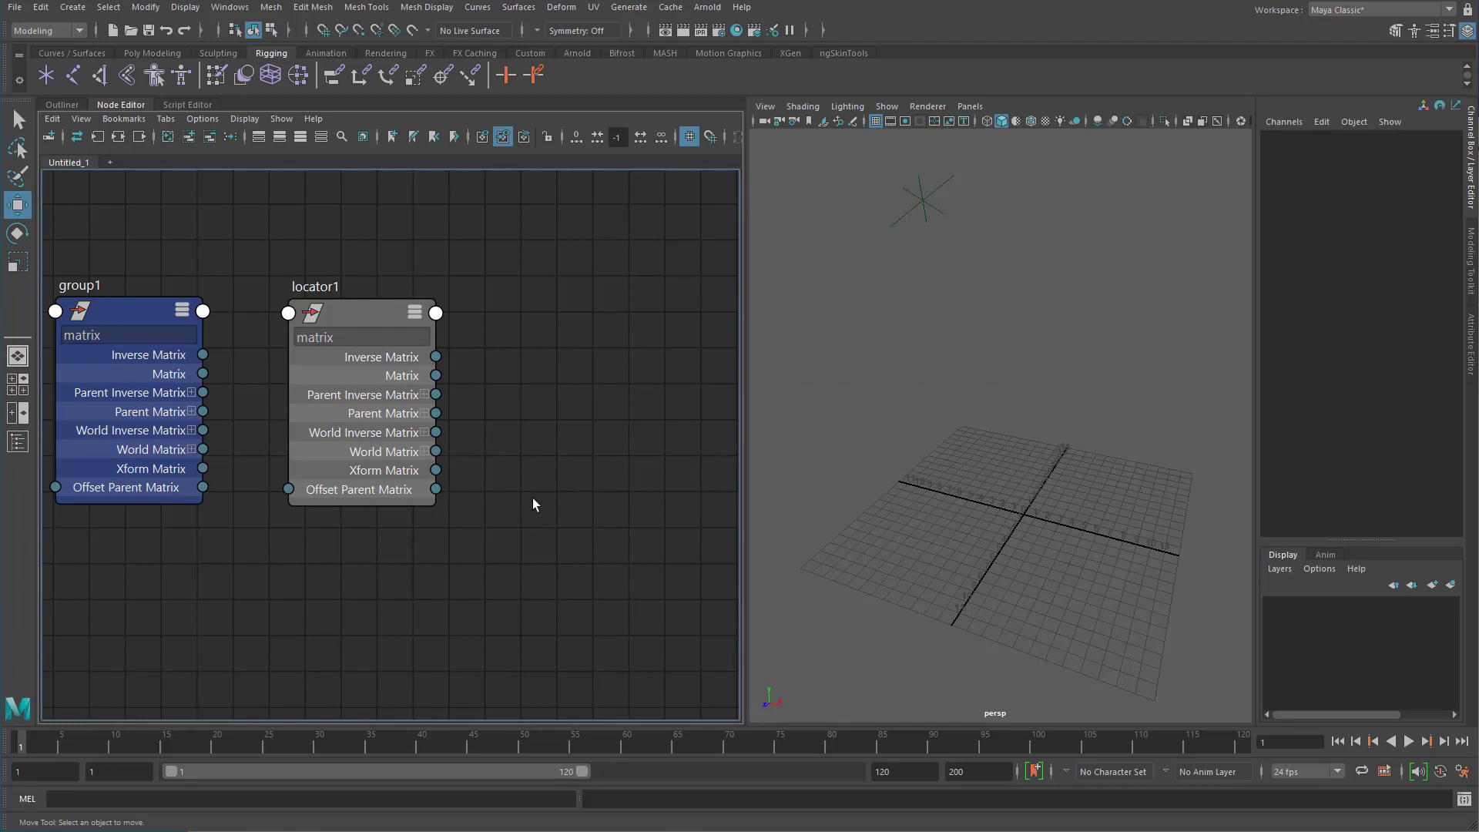
Create a decomposeMatrix node beside locator1 and expand it to show its attributes without the filter field.
{"action": "middle_click_drag", "start_coordinate": [533, 498], "coordinate": [507, 492], "text": "alt"}
{"action": "key", "text": "Tab"}
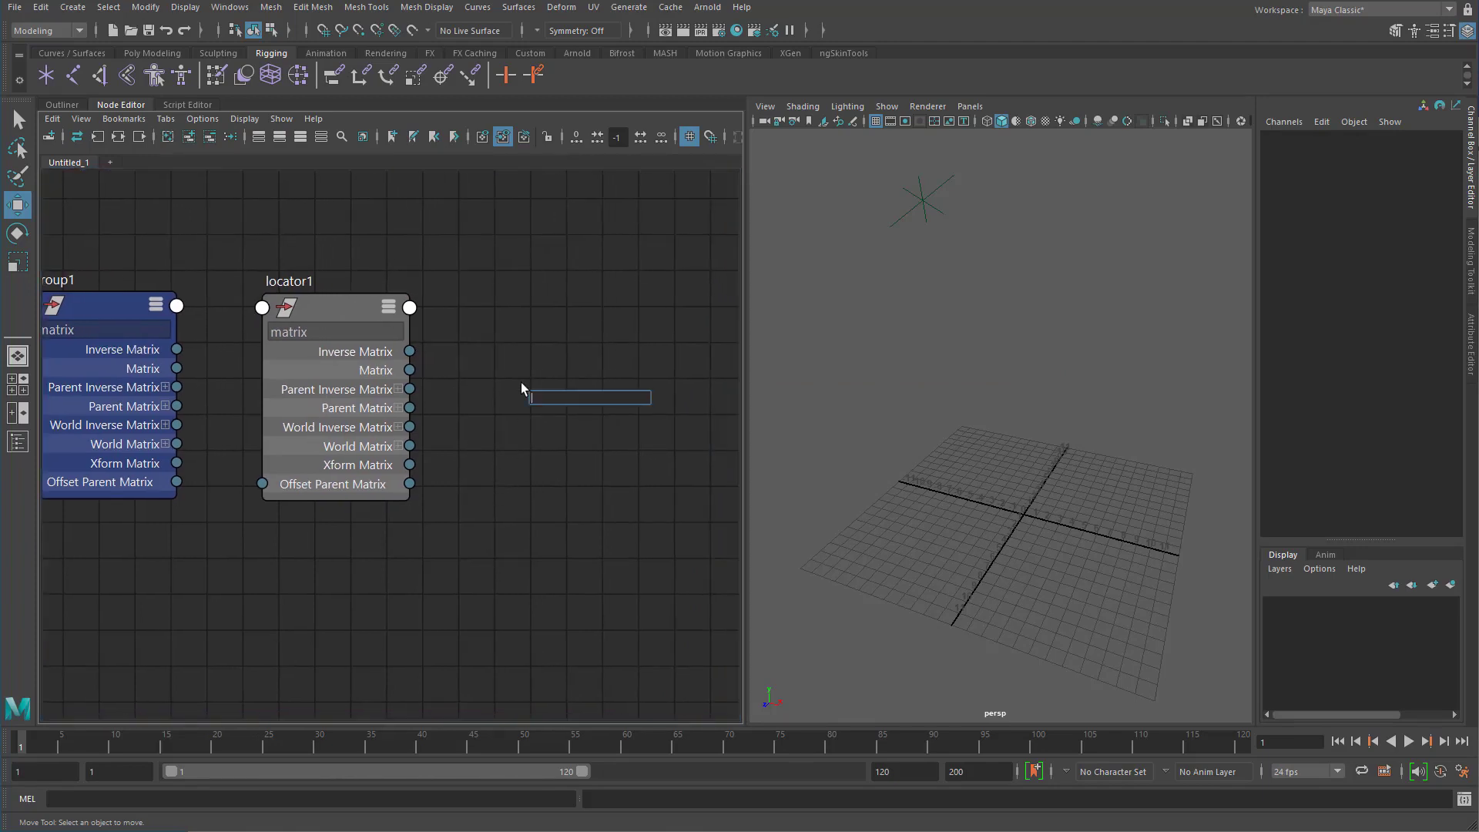
{"action": "type", "text": "dec"}
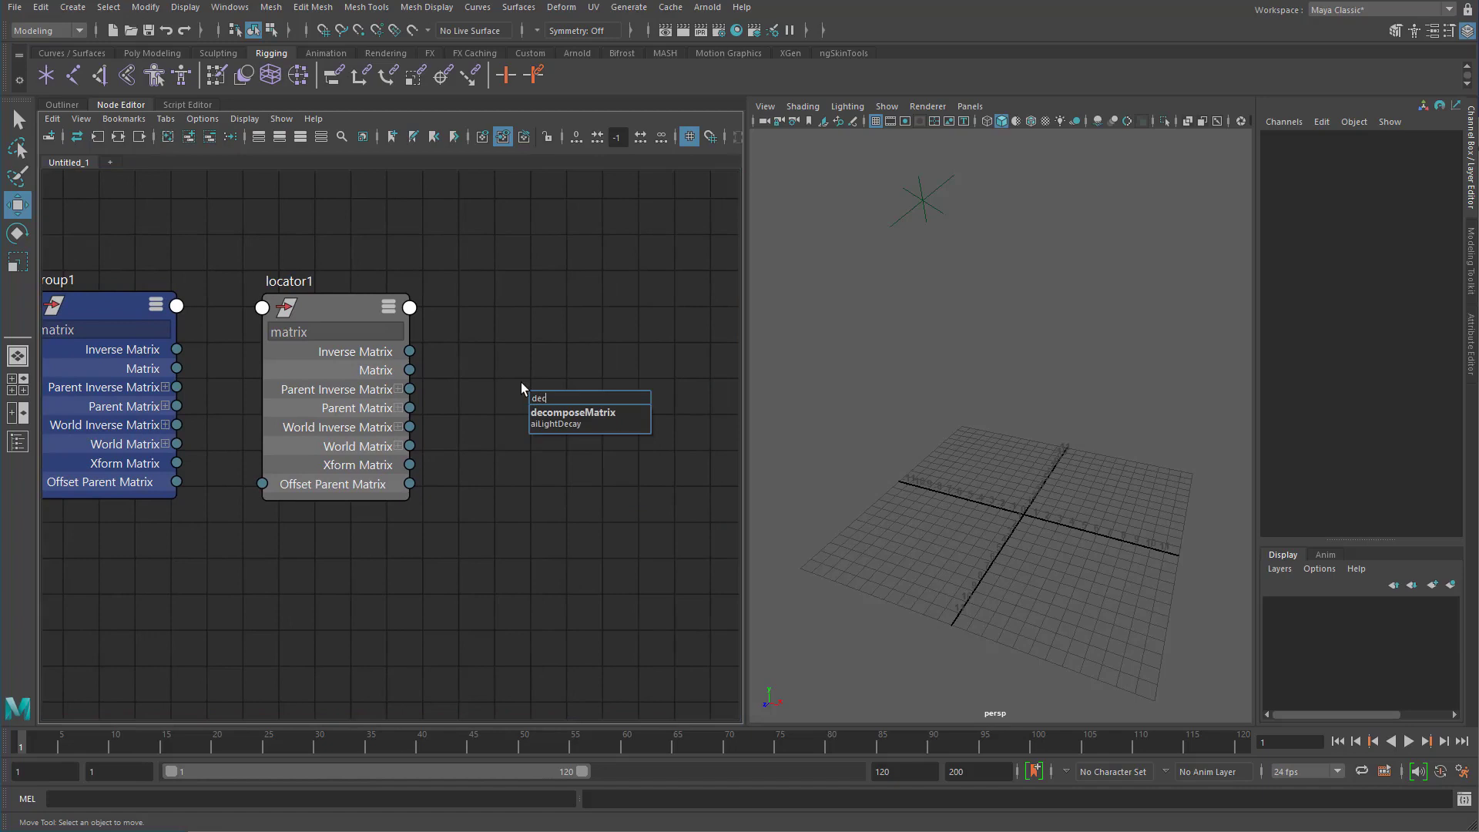
{"action": "key", "text": "Down"}
{"action": "key", "text": "Return"}
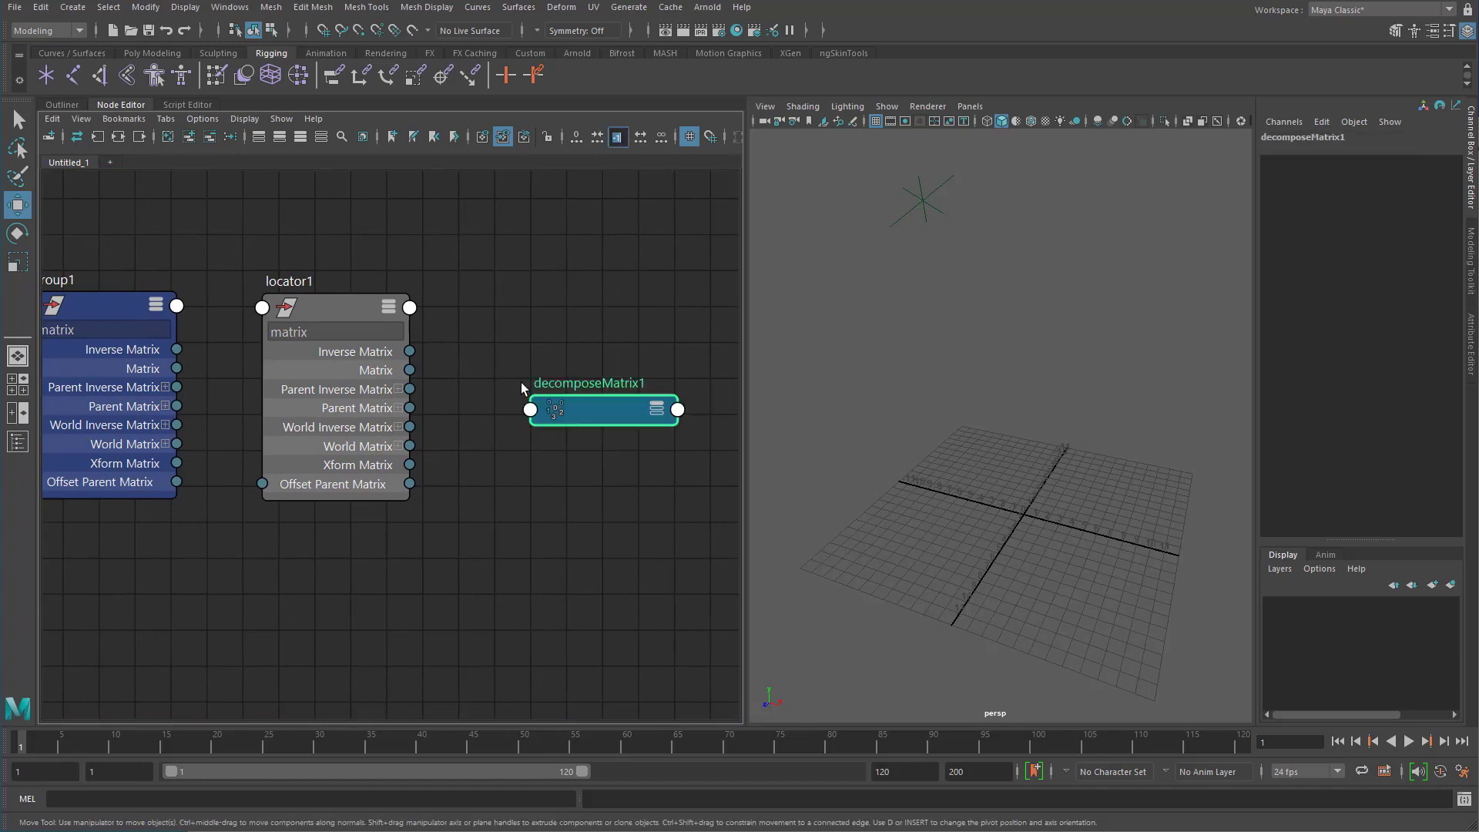
{"action": "left_click", "coordinate": [571, 341]}
{"action": "left_click_drag", "start_coordinate": [606, 416], "coordinate": [576, 335]}
{"action": "key", "text": "3"}
{"action": "key", "text": "4"}
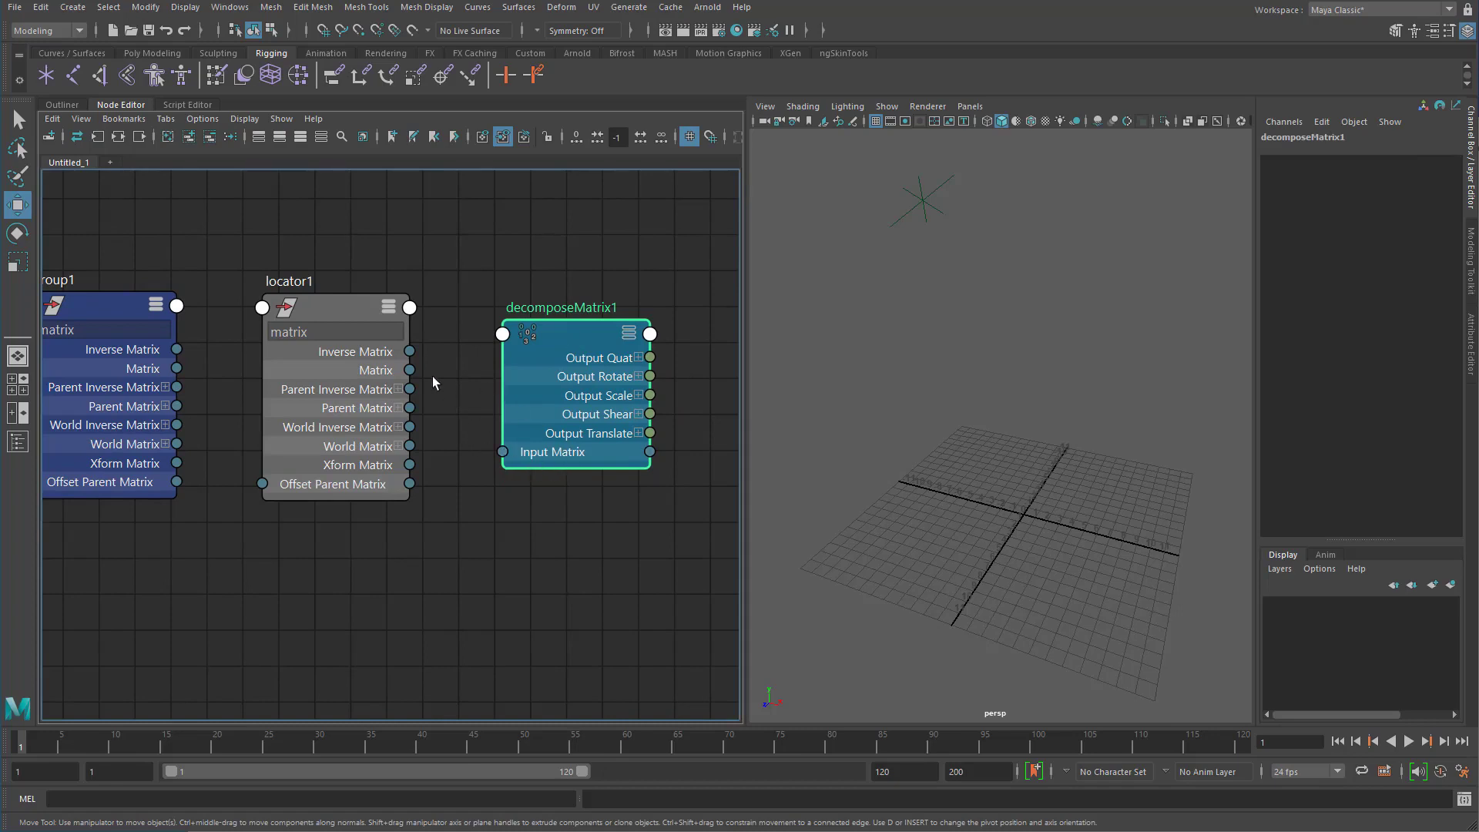
Connect locator1's Matrix to the decomposeMatrix node's Input Matrix and display its input properties as a matrix.
{"action": "left_click_drag", "start_coordinate": [409, 369], "coordinate": [502, 451]}
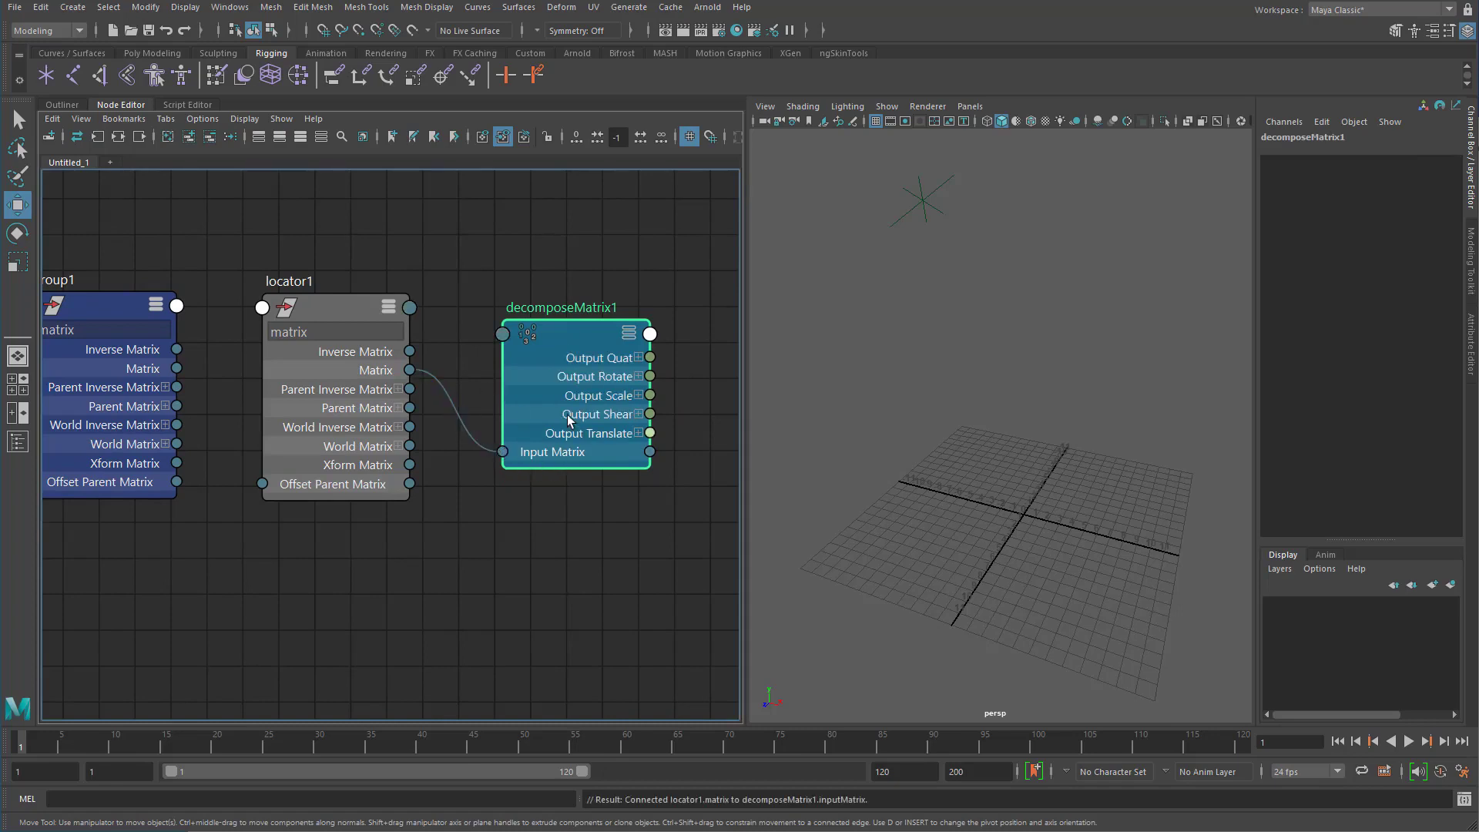
{"action": "left_click_drag", "start_coordinate": [579, 339], "coordinate": [564, 334]}
{"action": "double_click", "coordinate": [566, 336]}
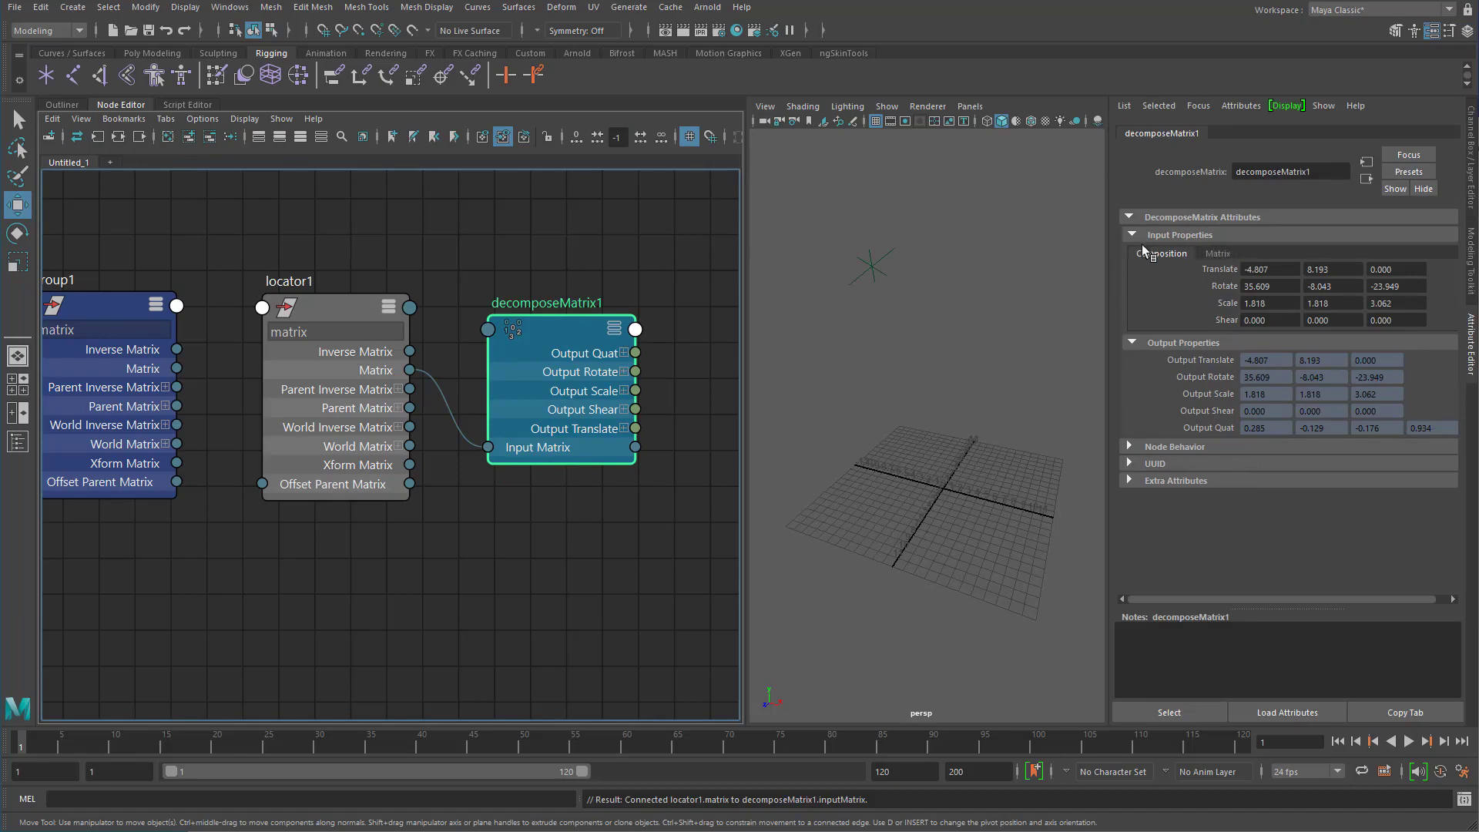
{"action": "left_click", "coordinate": [1223, 254]}
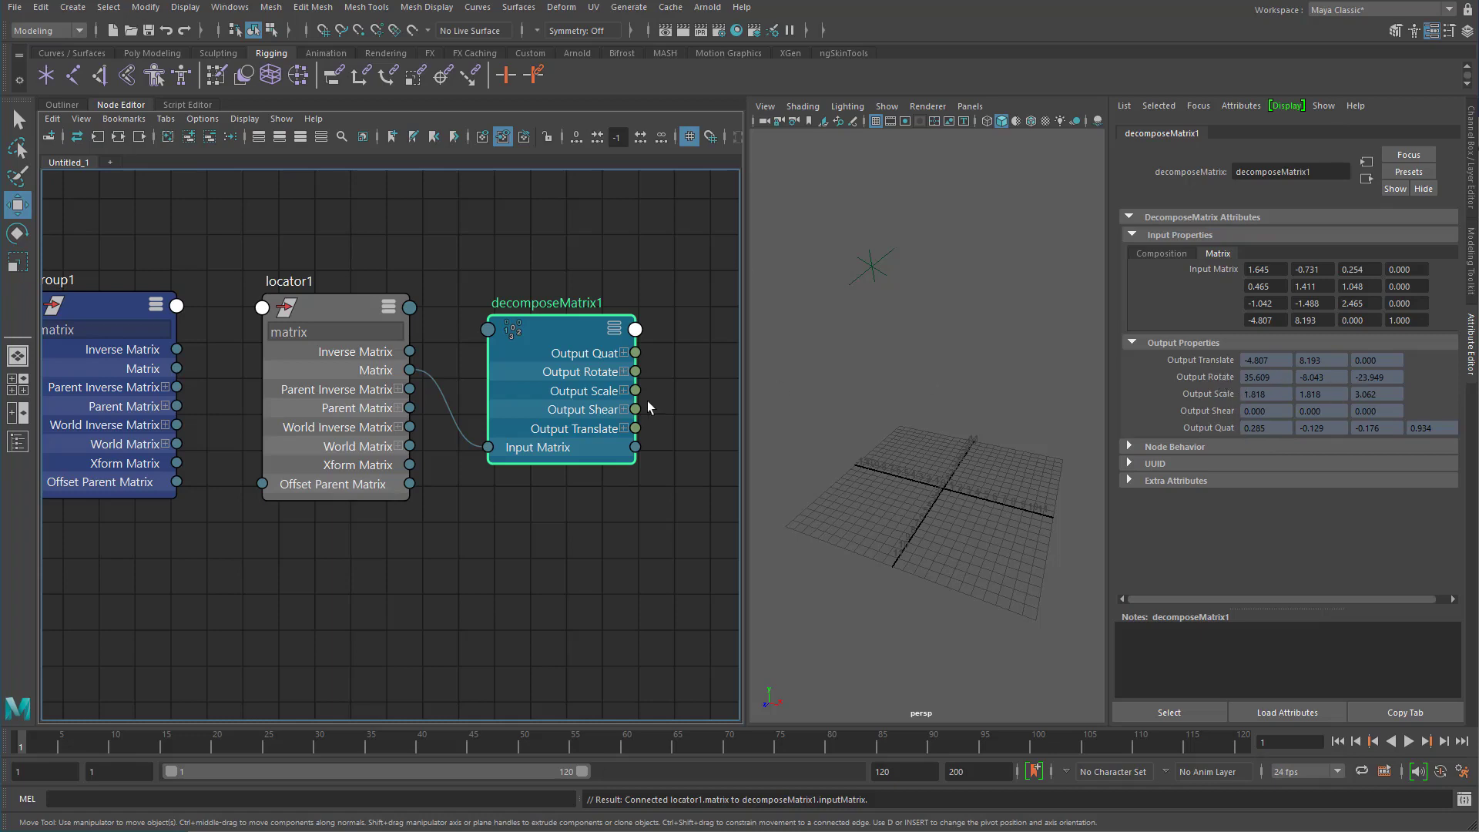
Place the decomposeMatrix node closer to locator1 in the graph and clear the selection.
{"action": "left_click_drag", "start_coordinate": [571, 331], "coordinate": [580, 267]}
{"action": "middle_click_drag", "start_coordinate": [560, 307], "coordinate": [475, 329], "text": "alt"}
{"action": "left_click_drag", "start_coordinate": [526, 413], "coordinate": [492, 489]}
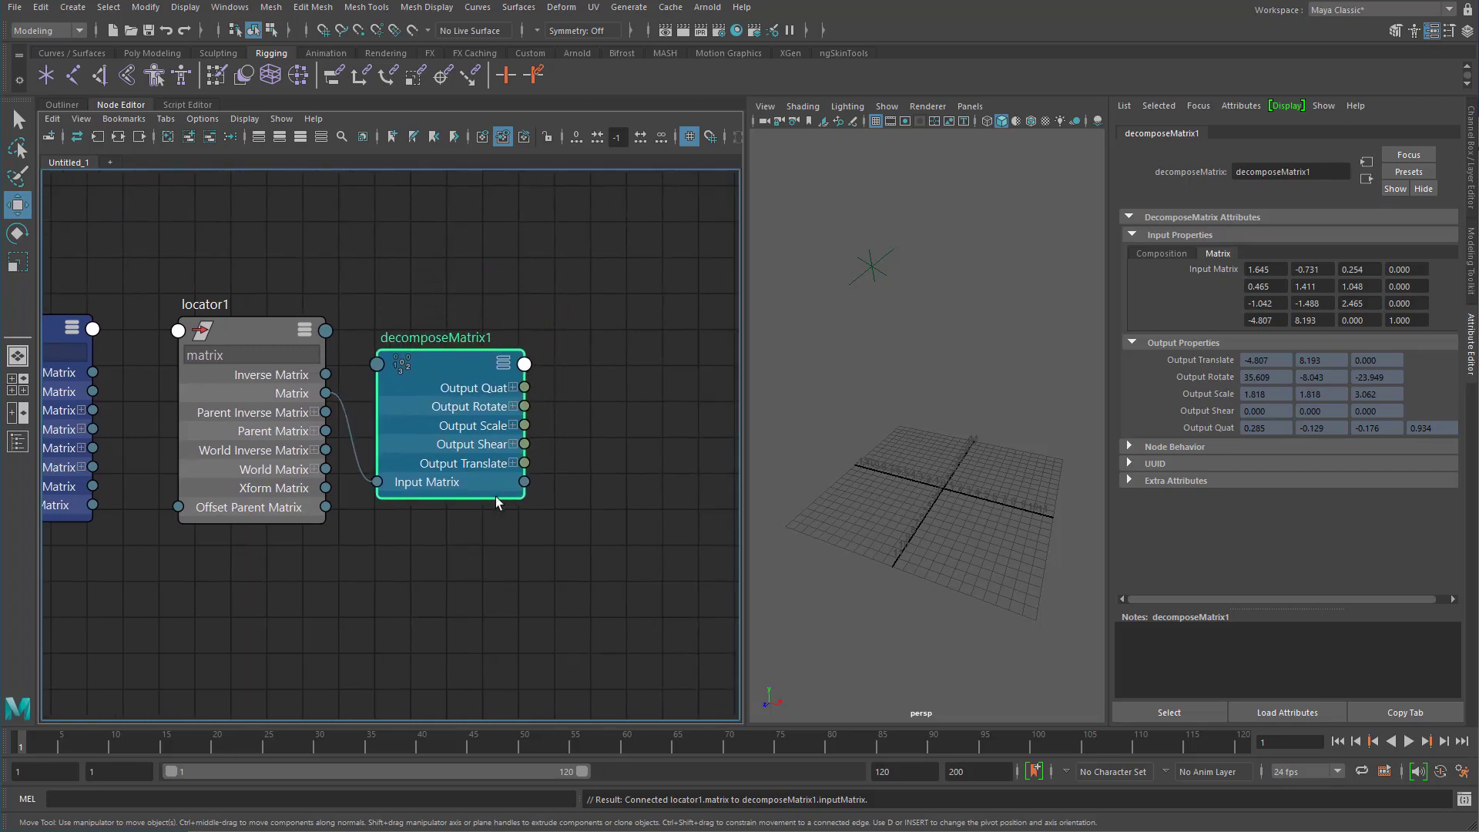
{"action": "left_click", "coordinate": [893, 259]}
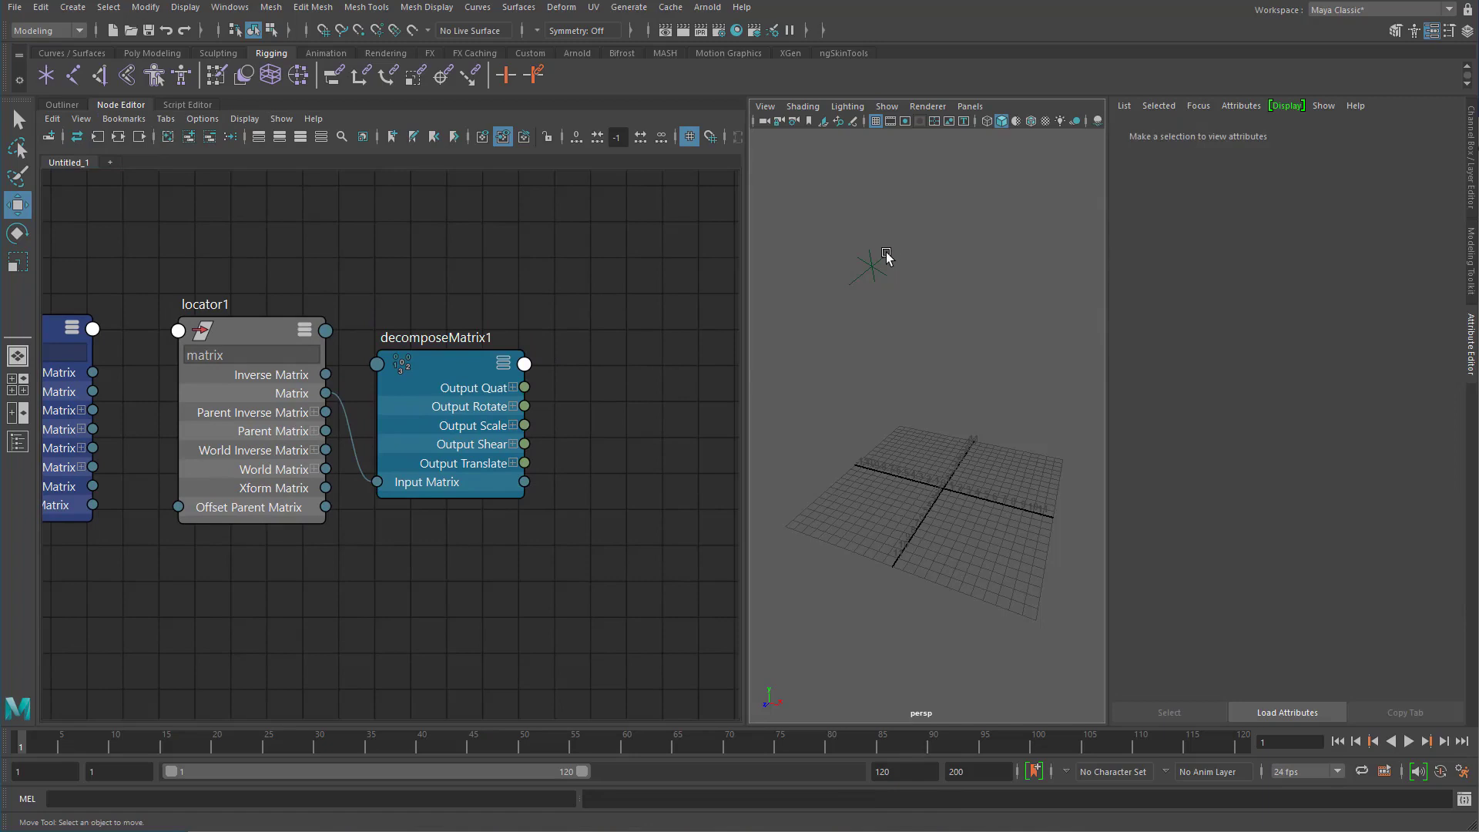
{"action": "left_click", "coordinate": [886, 252]}
{"action": "left_click", "coordinate": [863, 521]}
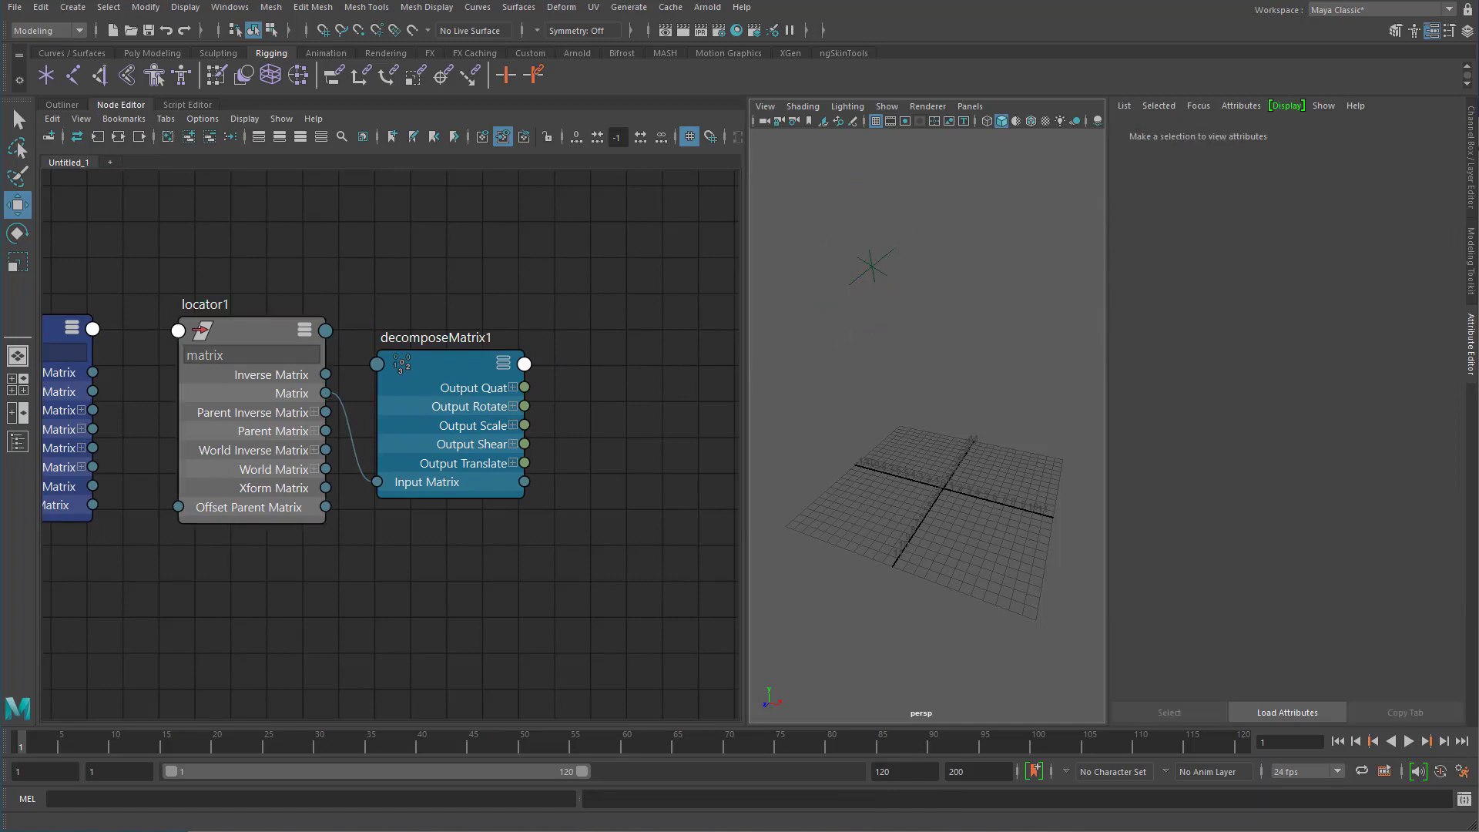
Create a second locator and place its node after the decomposeMatrix node with its attributes expanded.
{"action": "left_click", "coordinate": [46, 75]}
{"action": "left_click_drag", "start_coordinate": [358, 567], "coordinate": [680, 372]}
{"action": "middle_click_drag", "start_coordinate": [581, 387], "coordinate": [419, 373], "text": "alt"}
{"action": "left_click_drag", "start_coordinate": [556, 369], "coordinate": [571, 364]}
{"action": "key", "text": "3"}
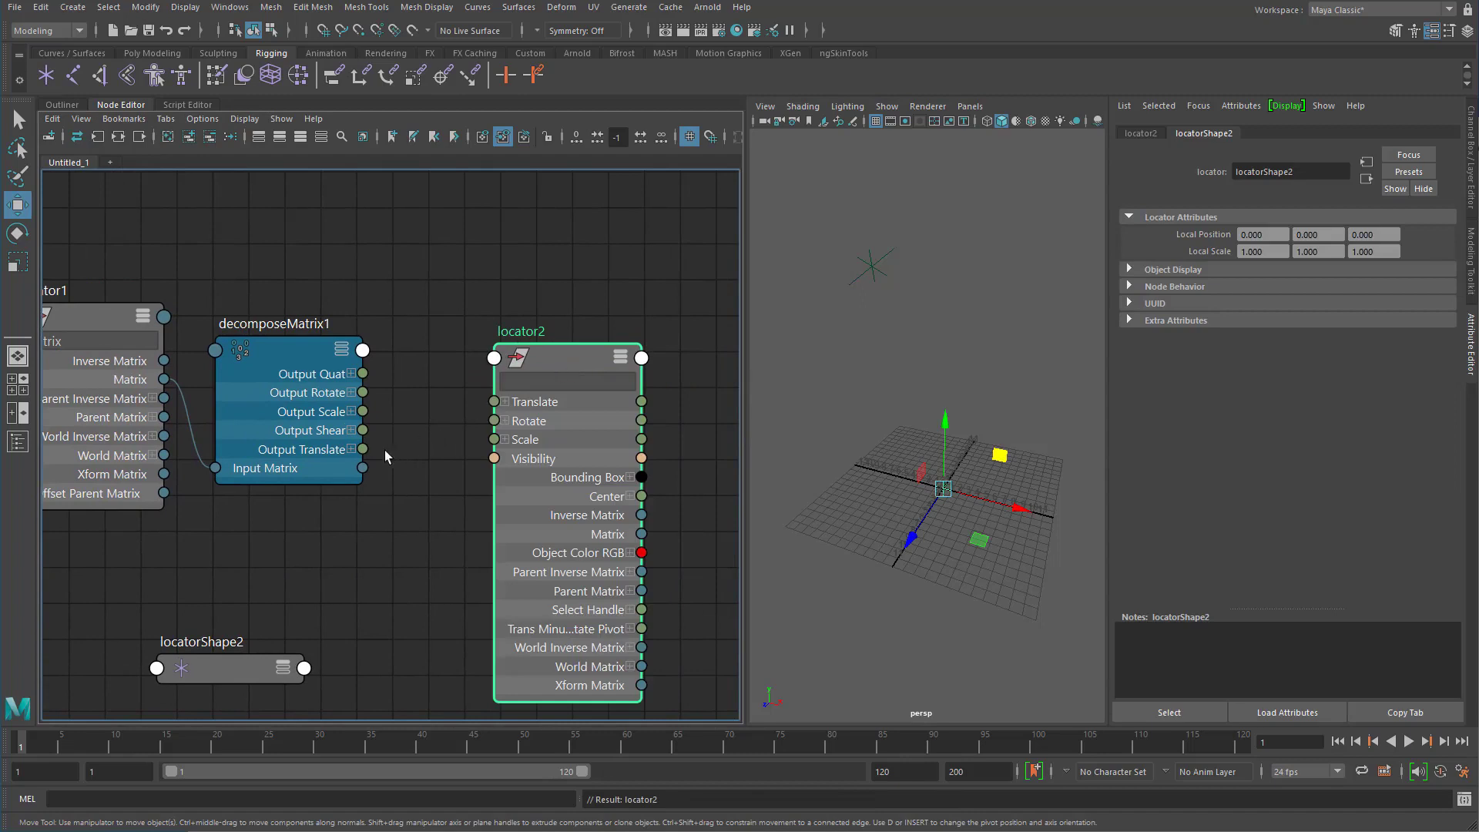
Connect the decomposeMatrix node's Output Translate, Output Rotate and Output Scale to locator2's Translate, Rotate and Scale.
{"action": "left_click_drag", "start_coordinate": [362, 449], "coordinate": [494, 402]}
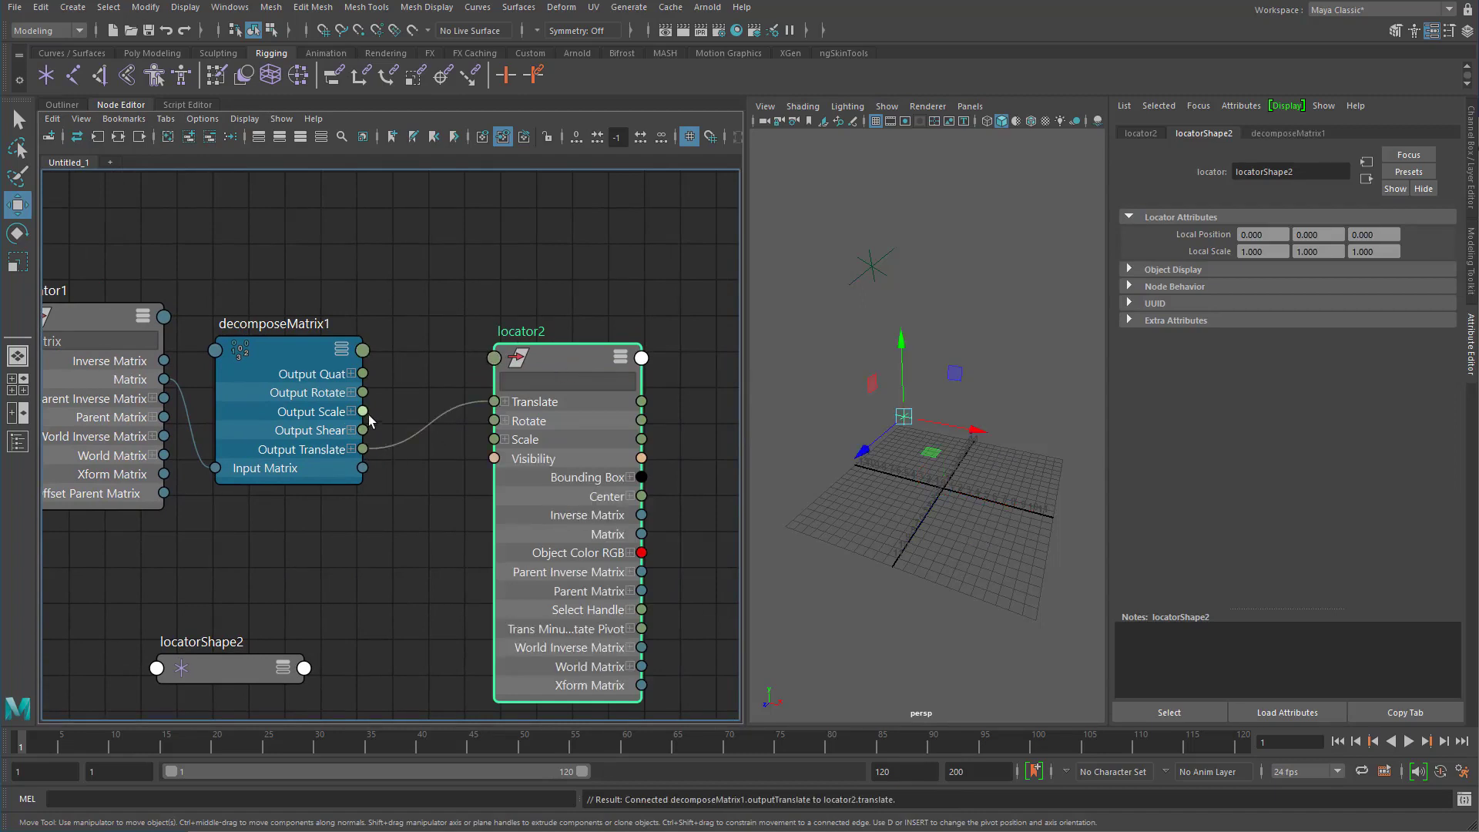
{"action": "left_click_drag", "start_coordinate": [362, 392], "coordinate": [494, 420]}
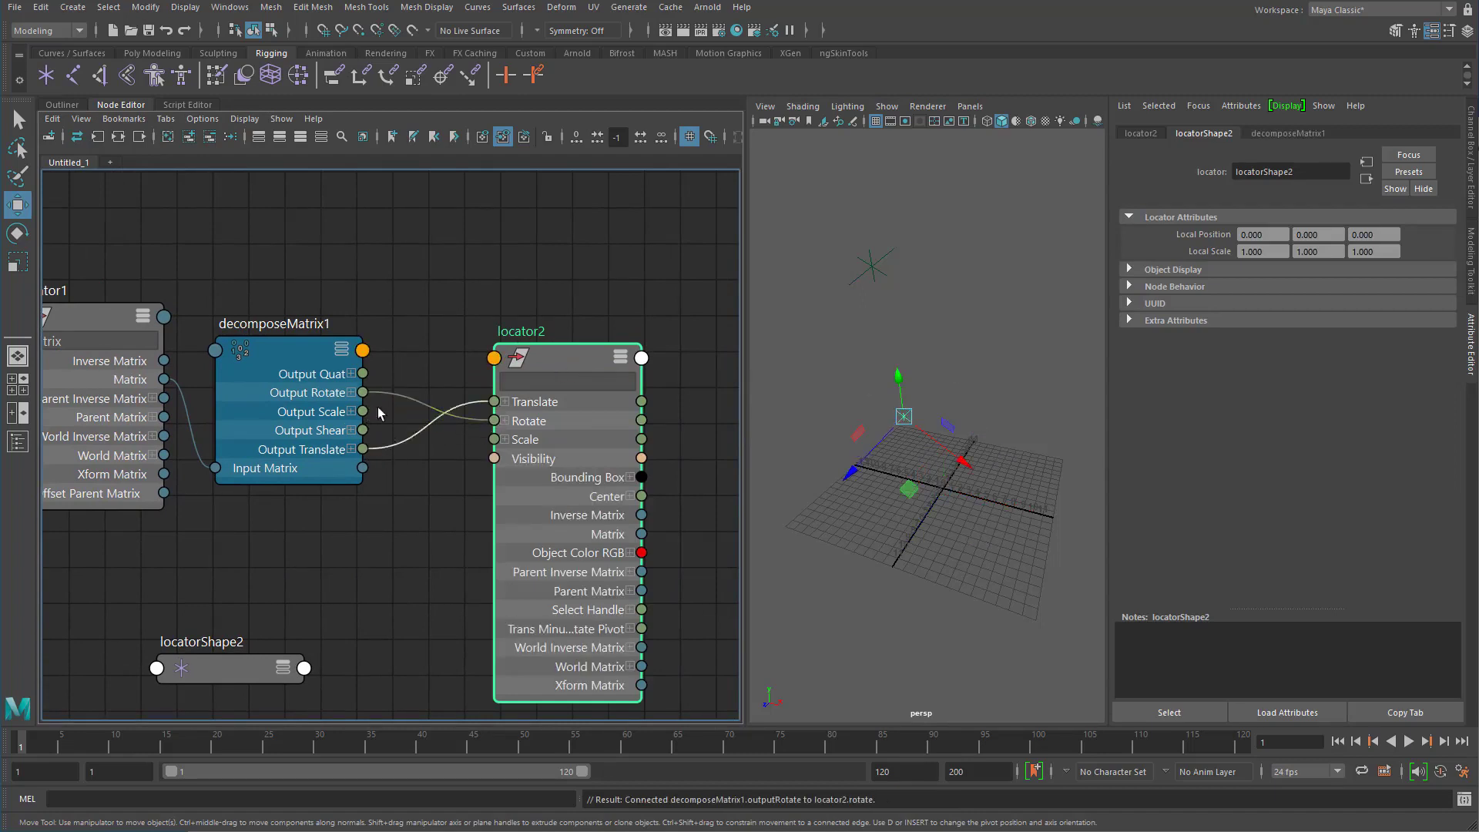
{"action": "left_click_drag", "start_coordinate": [362, 411], "coordinate": [494, 439]}
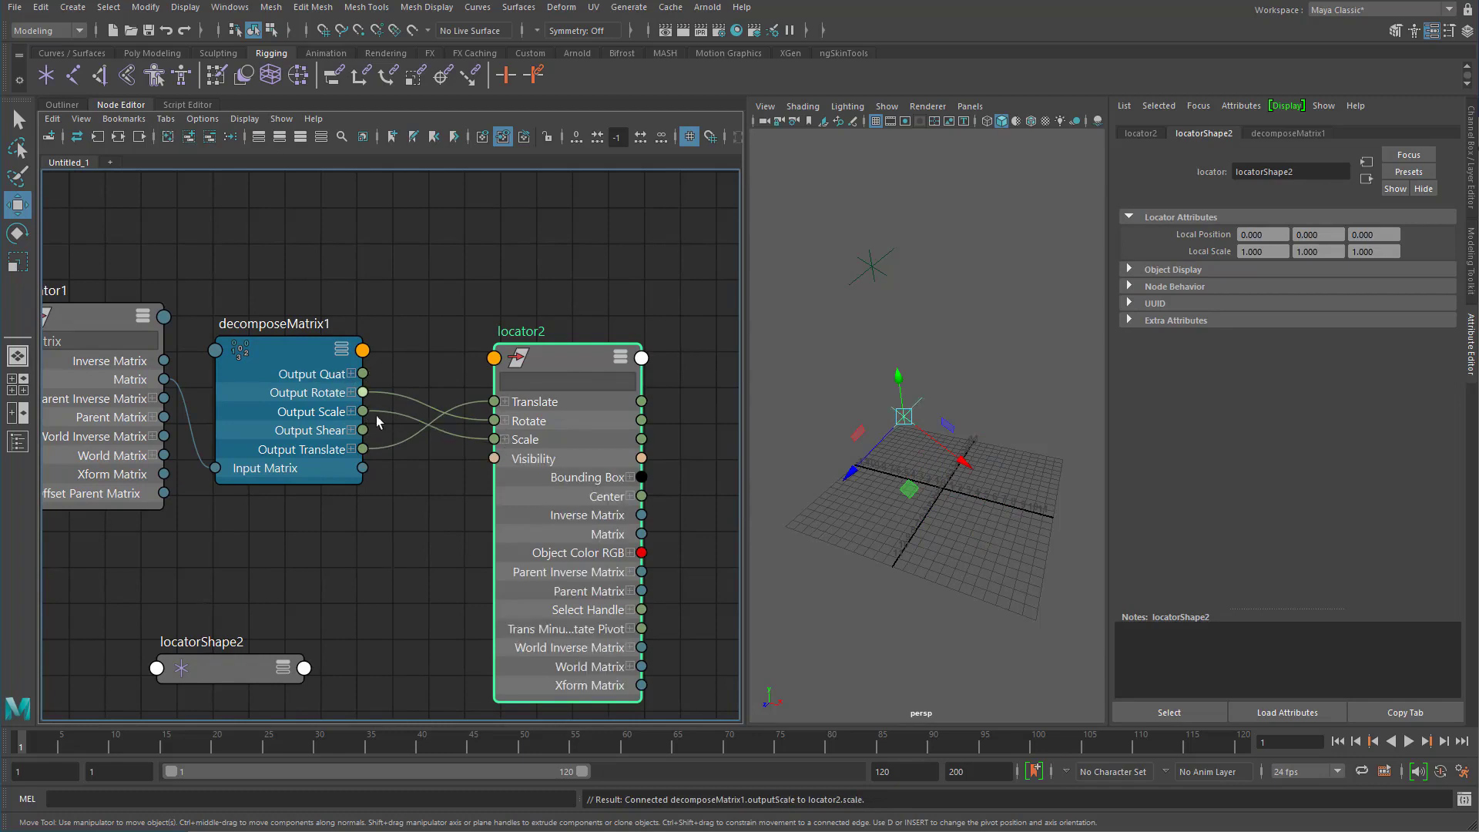
Show all of locator2's attributes, filter them by "she", and connect the decomposeMatrix node's Output Shear to locator2's Shear.
{"action": "right_click", "coordinate": [548, 360]}
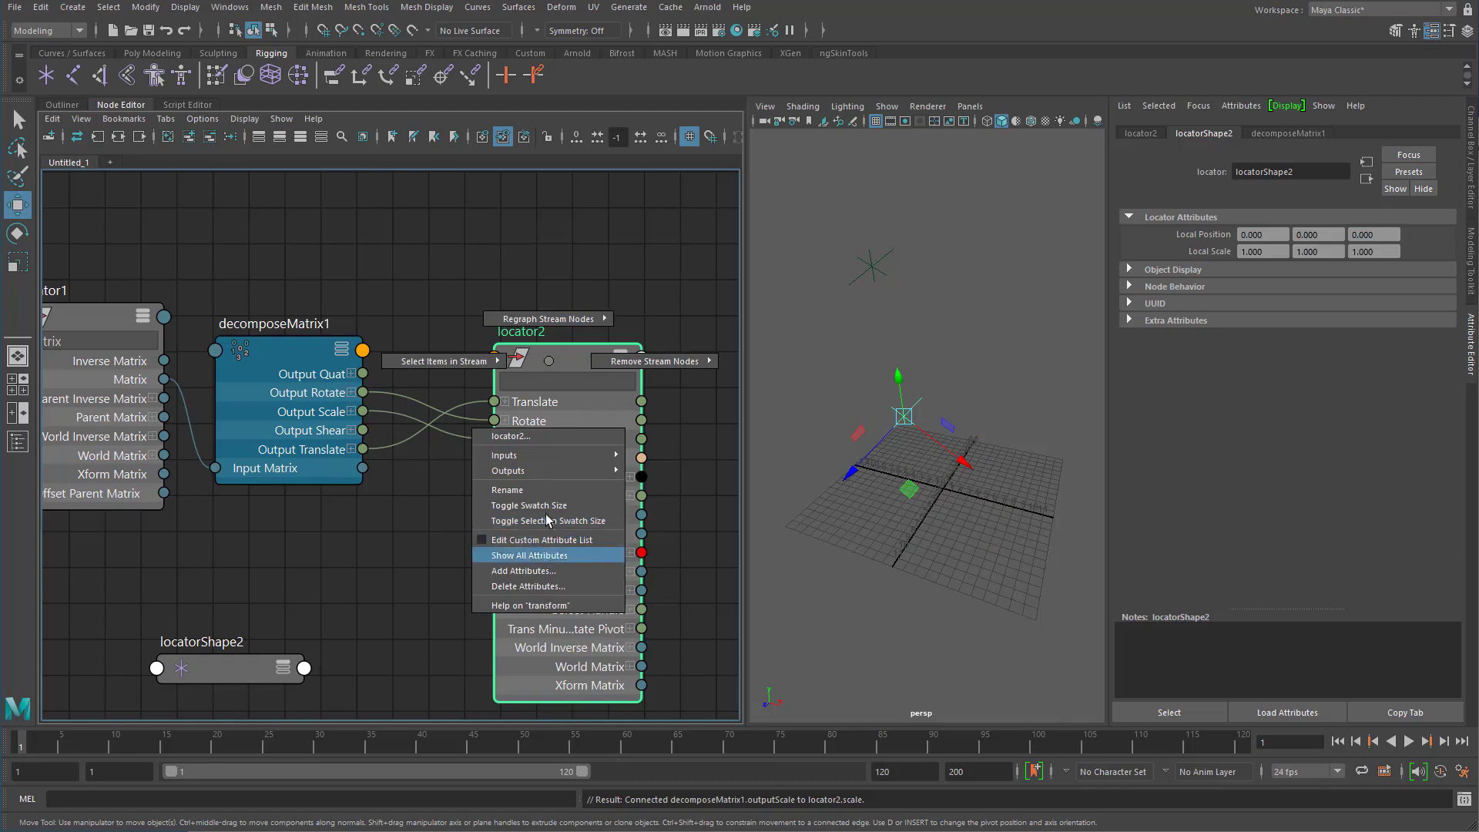
{"action": "left_click", "coordinate": [546, 555]}
{"action": "left_click", "coordinate": [549, 380]}
{"action": "type", "text": "she"}
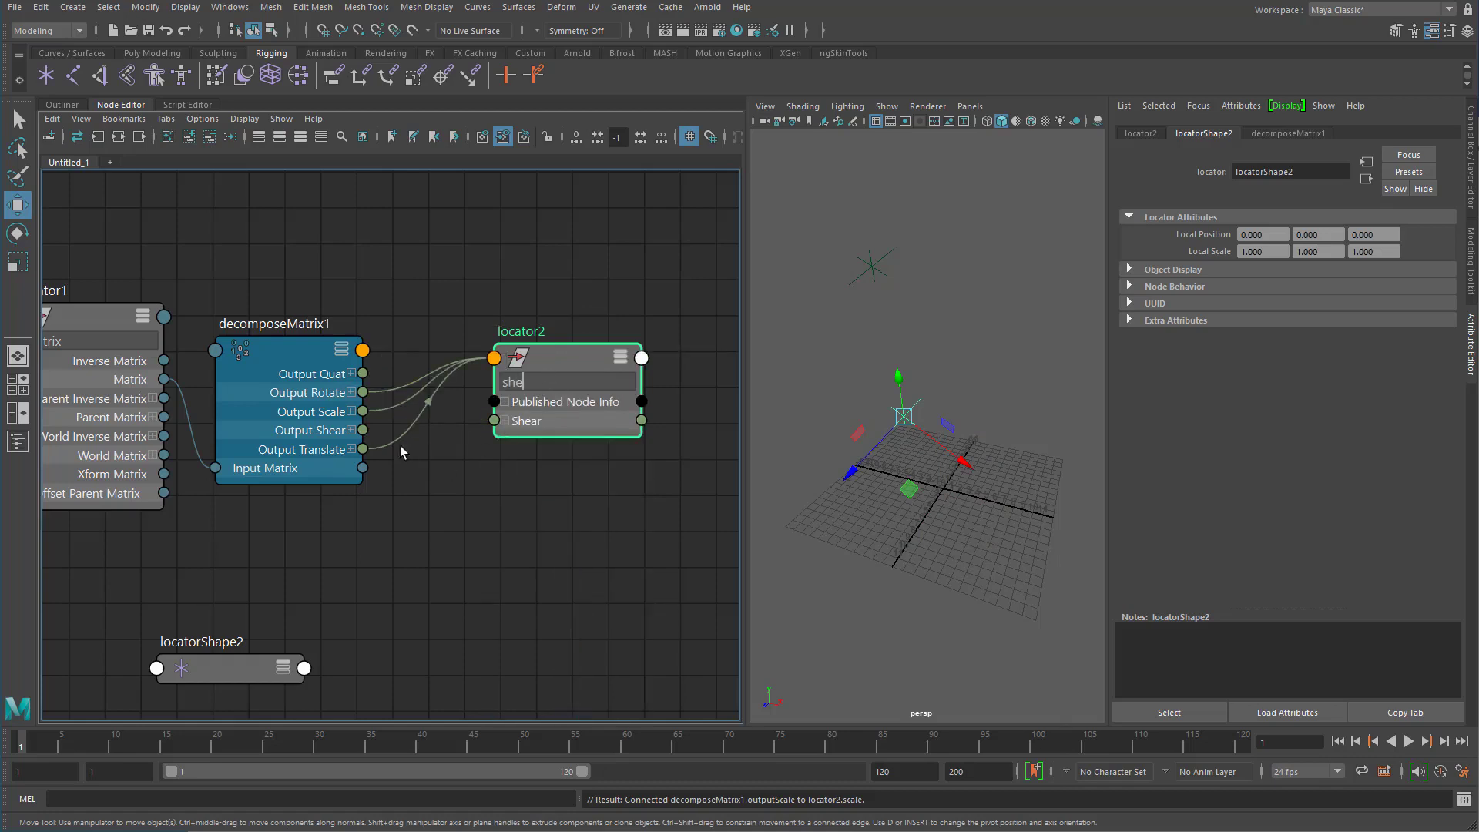
{"action": "left_click_drag", "start_coordinate": [362, 430], "coordinate": [493, 421]}
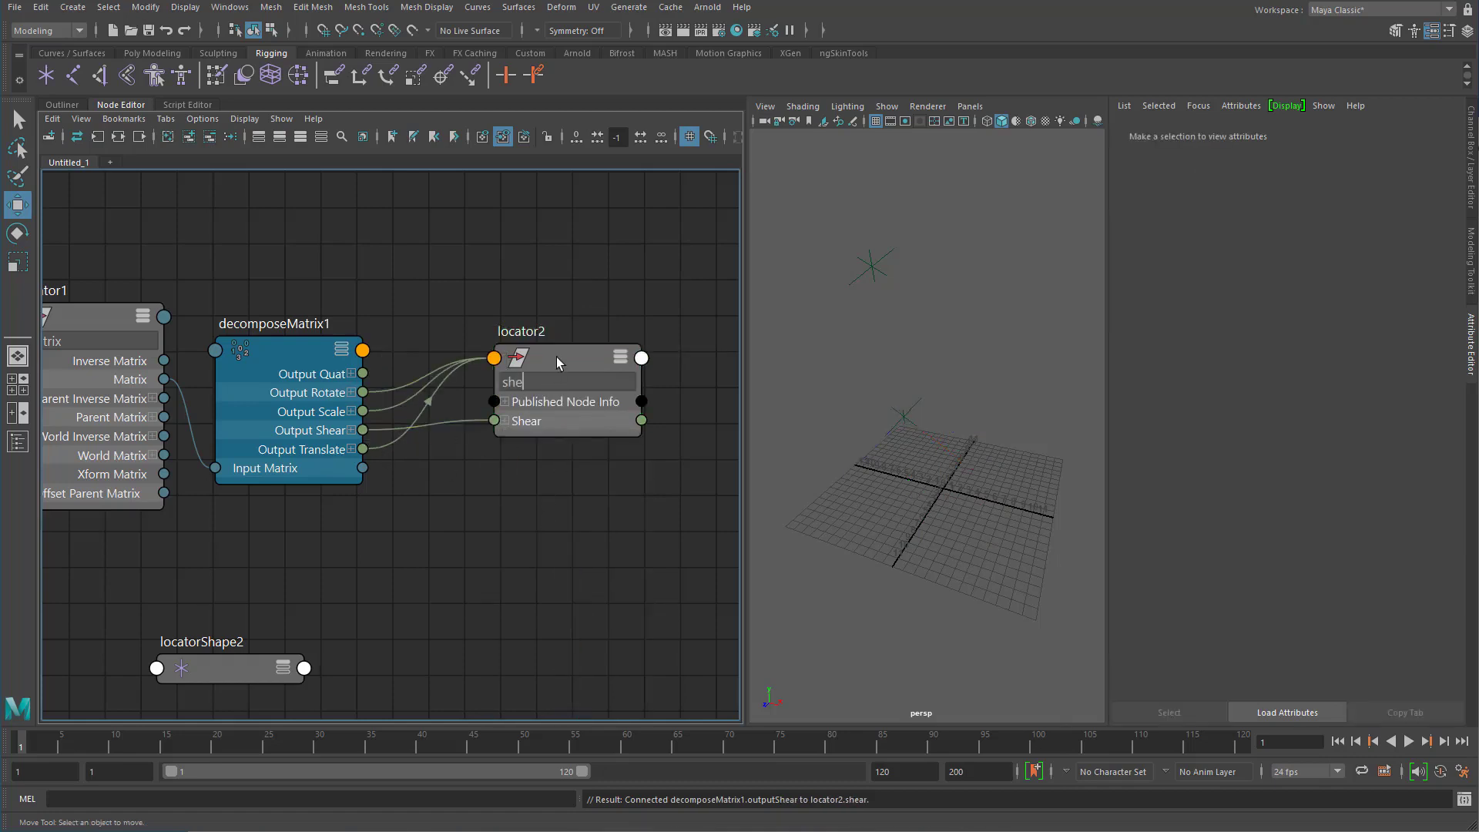
Clear locator2's attribute filter, reduce the node to its connected attributes, and shift it slightly upward in the graph.
{"action": "key", "text": "BackSpace"}
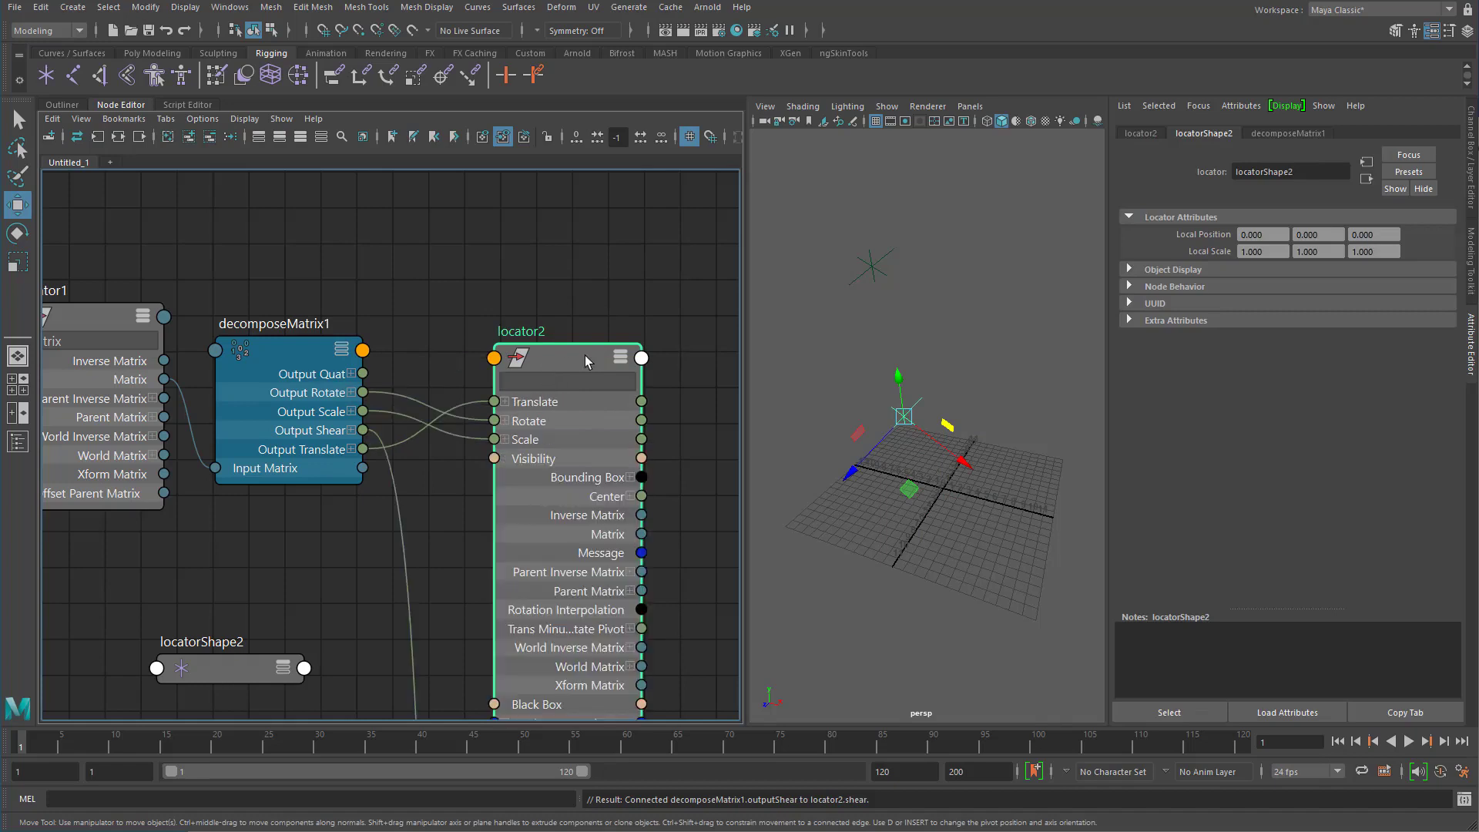
{"action": "key", "text": "2"}
{"action": "left_click_drag", "start_coordinate": [560, 336], "coordinate": [549, 308]}
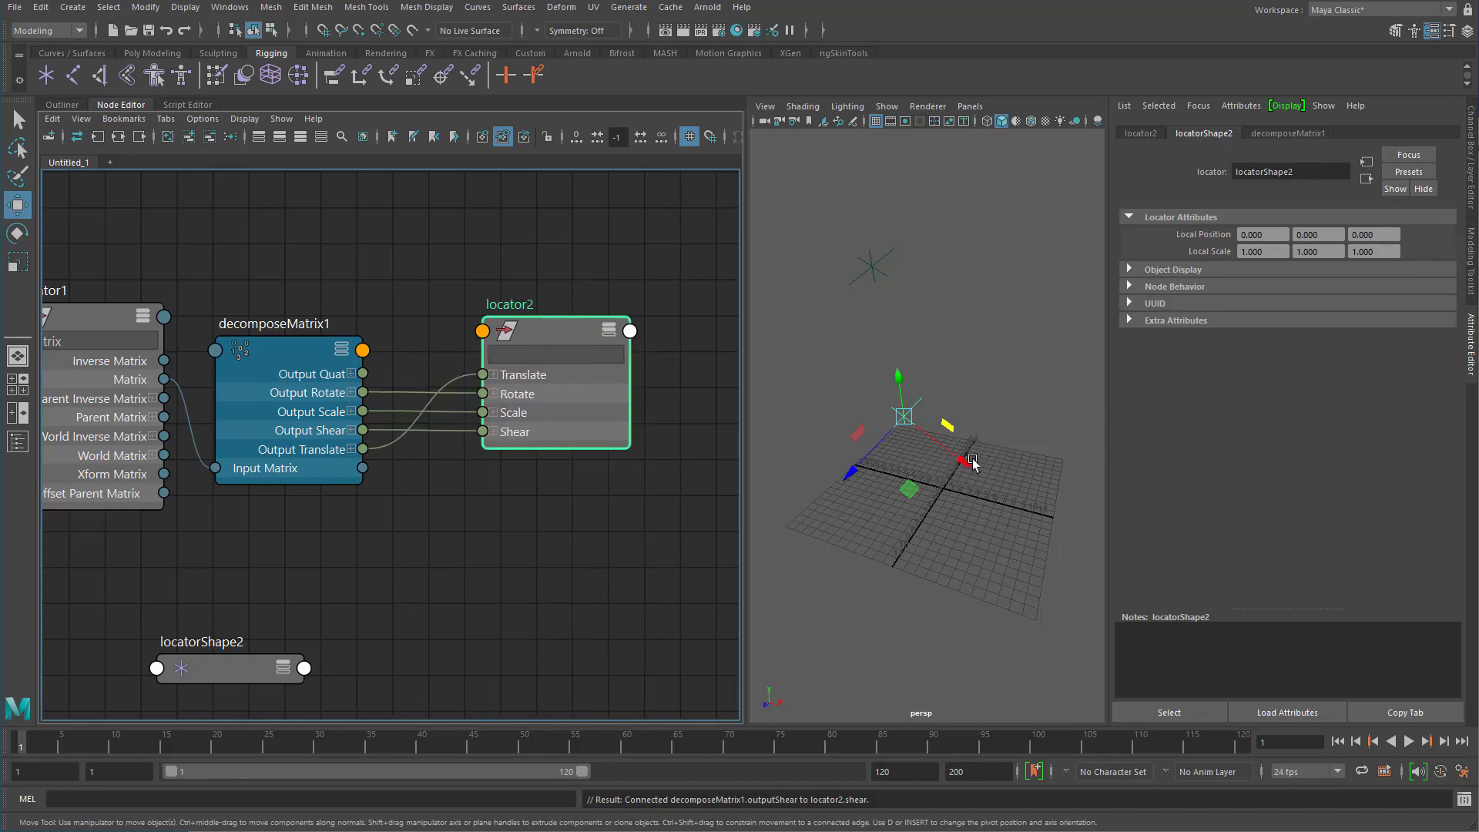
Replace the Attribute Editor with the Channel Box and select locator1 in the viewport.
{"action": "left_click_drag", "start_coordinate": [972, 462], "coordinate": [970, 412], "text": "alt"}
{"action": "key", "text": "ctrl+a"}
{"action": "left_click_drag", "start_coordinate": [990, 213], "coordinate": [1001, 276]}
{"action": "left_click_drag", "start_coordinate": [982, 428], "coordinate": [980, 409], "text": "alt"}
{"action": "right_click_drag", "start_coordinate": [980, 409], "coordinate": [1030, 434], "text": "alt"}
{"action": "left_click_drag", "start_coordinate": [1029, 434], "coordinate": [1057, 428], "text": "alt"}
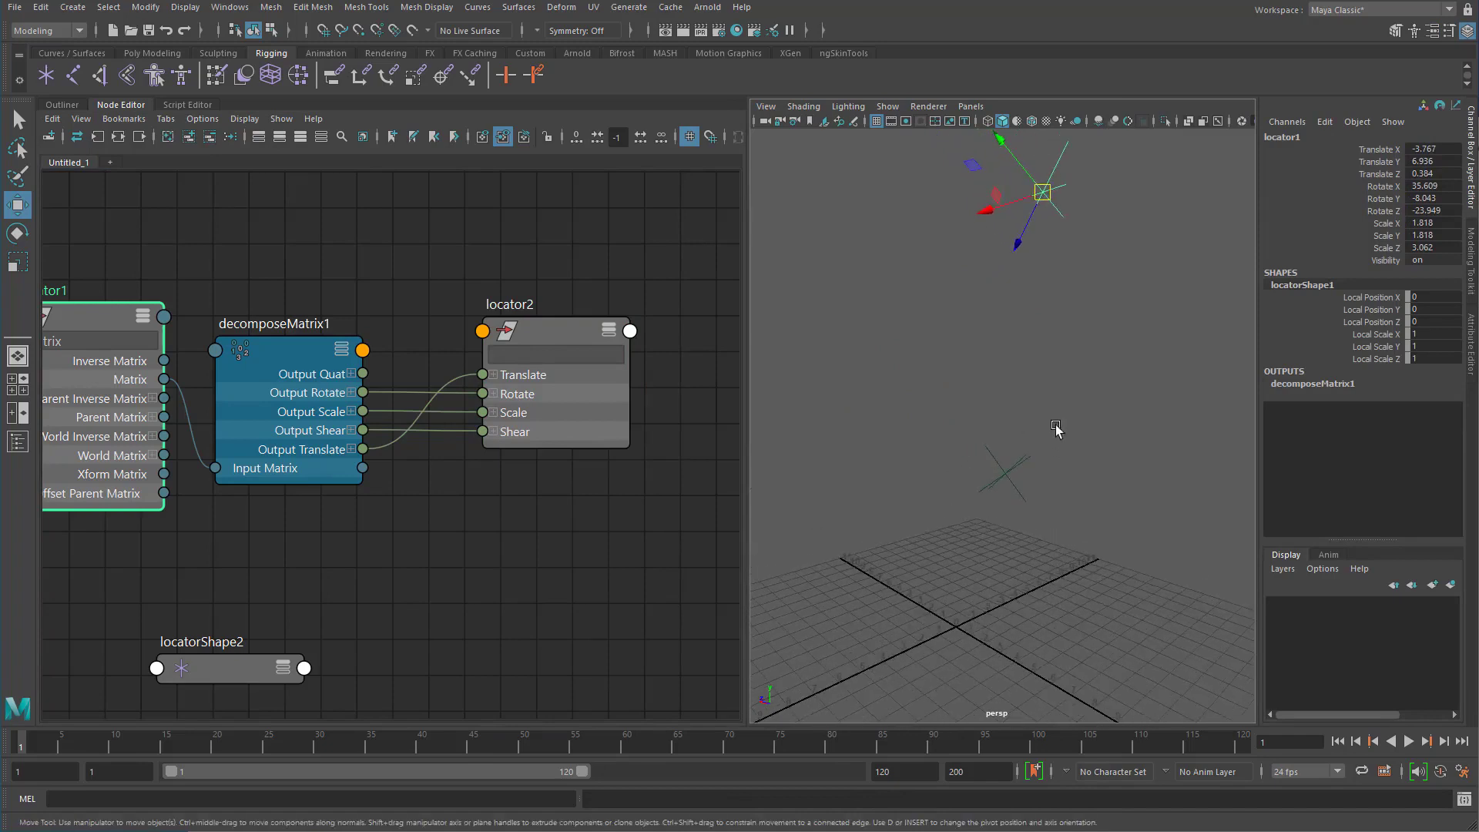
Move locator1 to about -1.57, 7.1, 2.58, rotate it to about -40, -31, 35, and scale it to about 2.24, 2.24, 3.91.
{"action": "middle_click_drag", "start_coordinate": [1057, 297], "coordinate": [977, 279]}
{"action": "key", "text": "e"}
{"action": "left_click_drag", "start_coordinate": [978, 232], "coordinate": [974, 187]}
{"action": "key", "text": "r"}
{"action": "left_click_drag", "start_coordinate": [983, 210], "coordinate": [985, 260], "text": "alt"}
{"action": "left_click_drag", "start_coordinate": [945, 442], "coordinate": [997, 413], "text": "alt"}
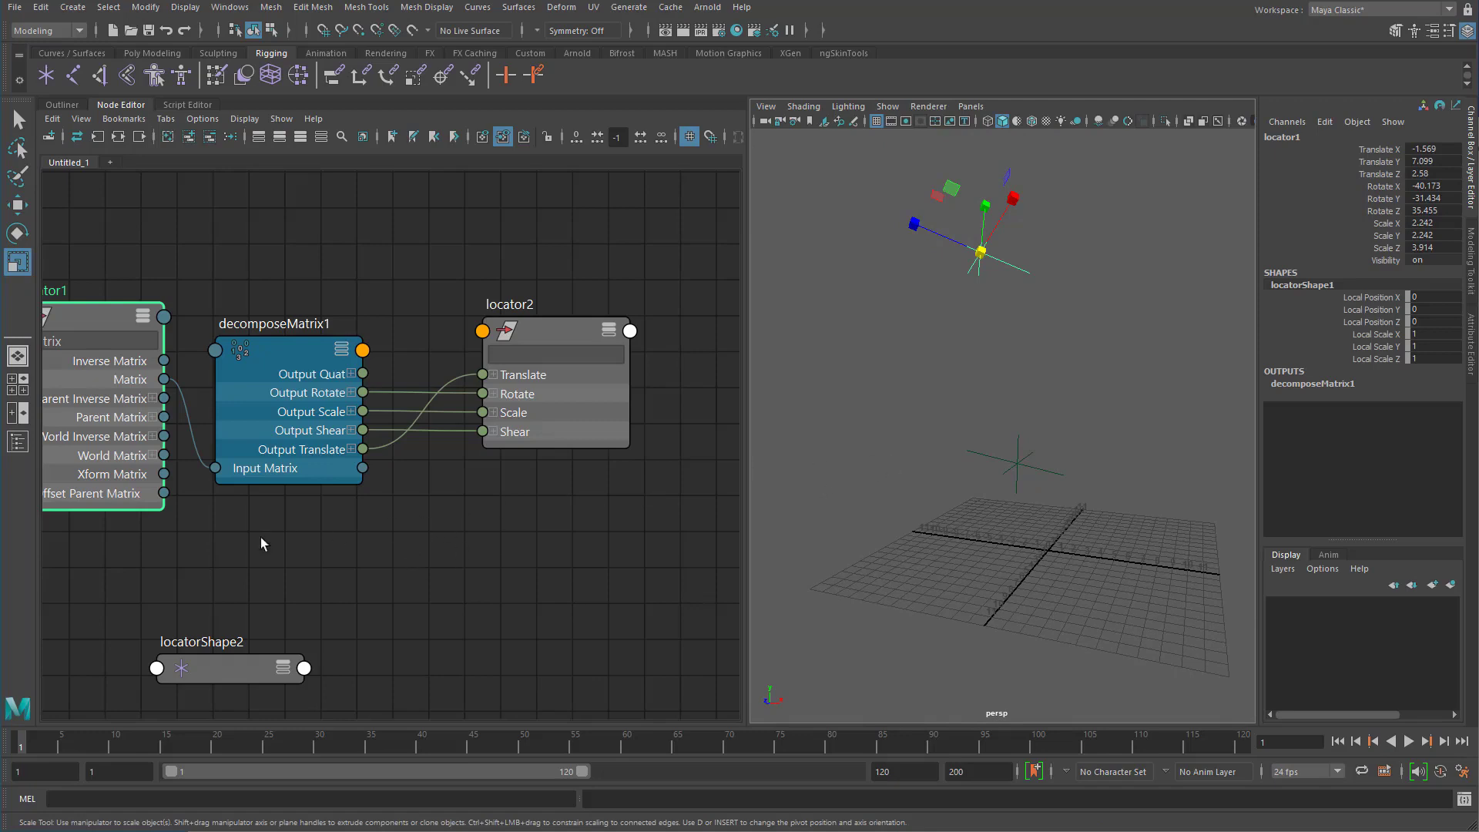
Select locator1's parent group and replace the decomposeMatrix node's Input Matrix connection with locator1's World Matrix[0].
{"action": "middle_click_drag", "start_coordinate": [260, 538], "coordinate": [442, 511]}
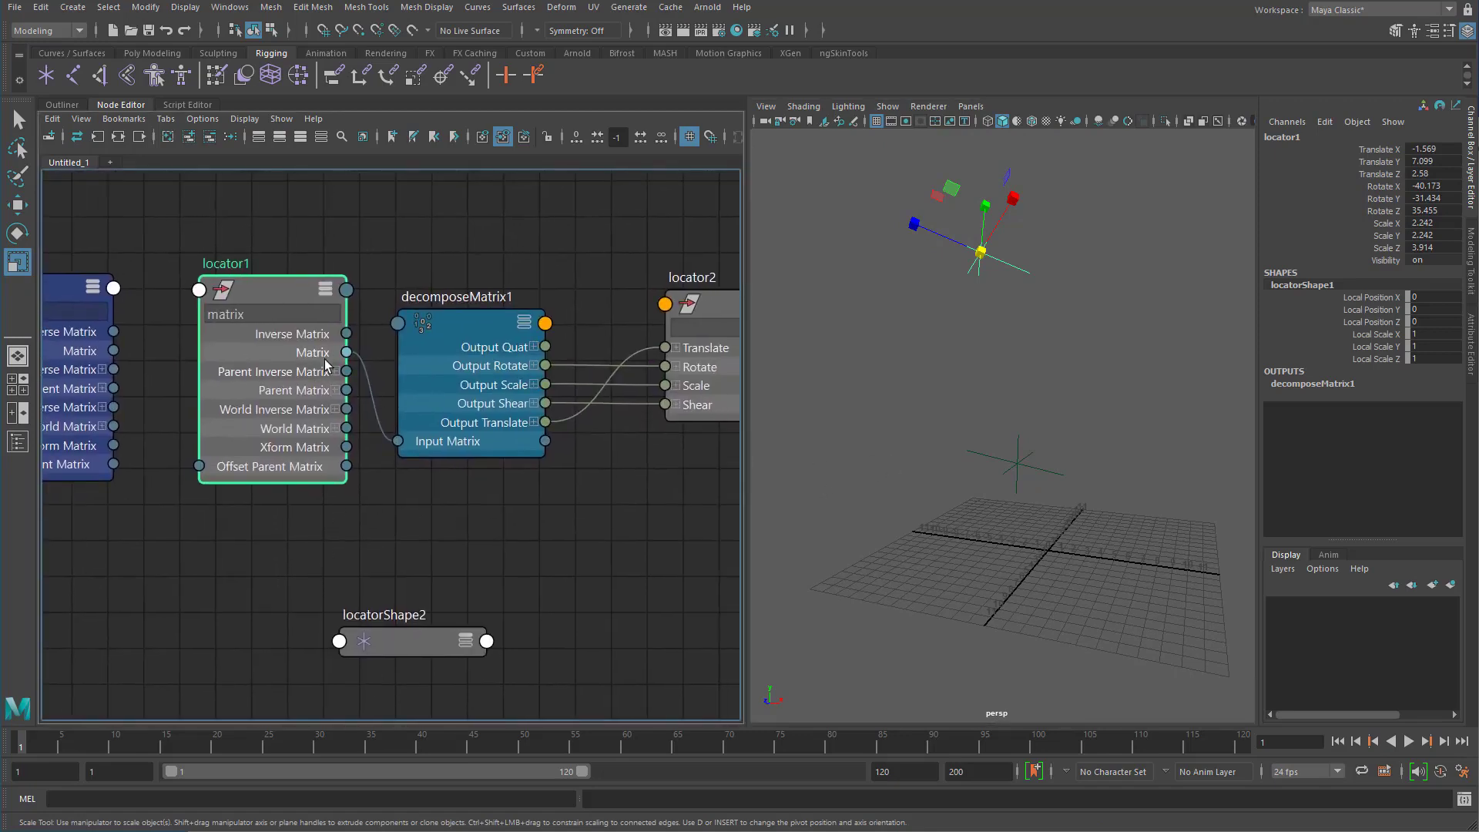
{"action": "left_click_drag", "start_coordinate": [323, 359], "coordinate": [311, 359]}
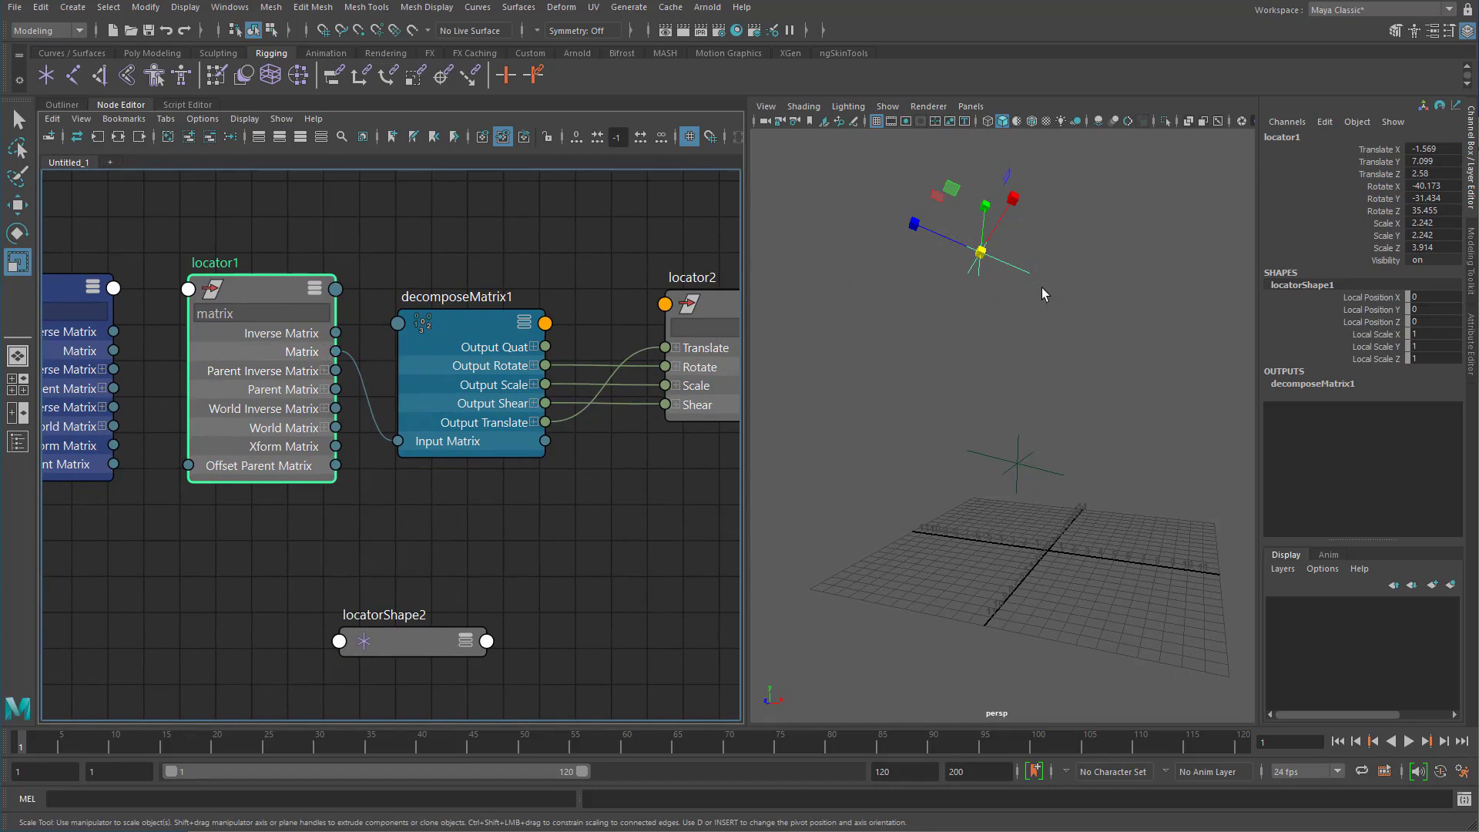
{"action": "key", "text": "ctrl+g"}
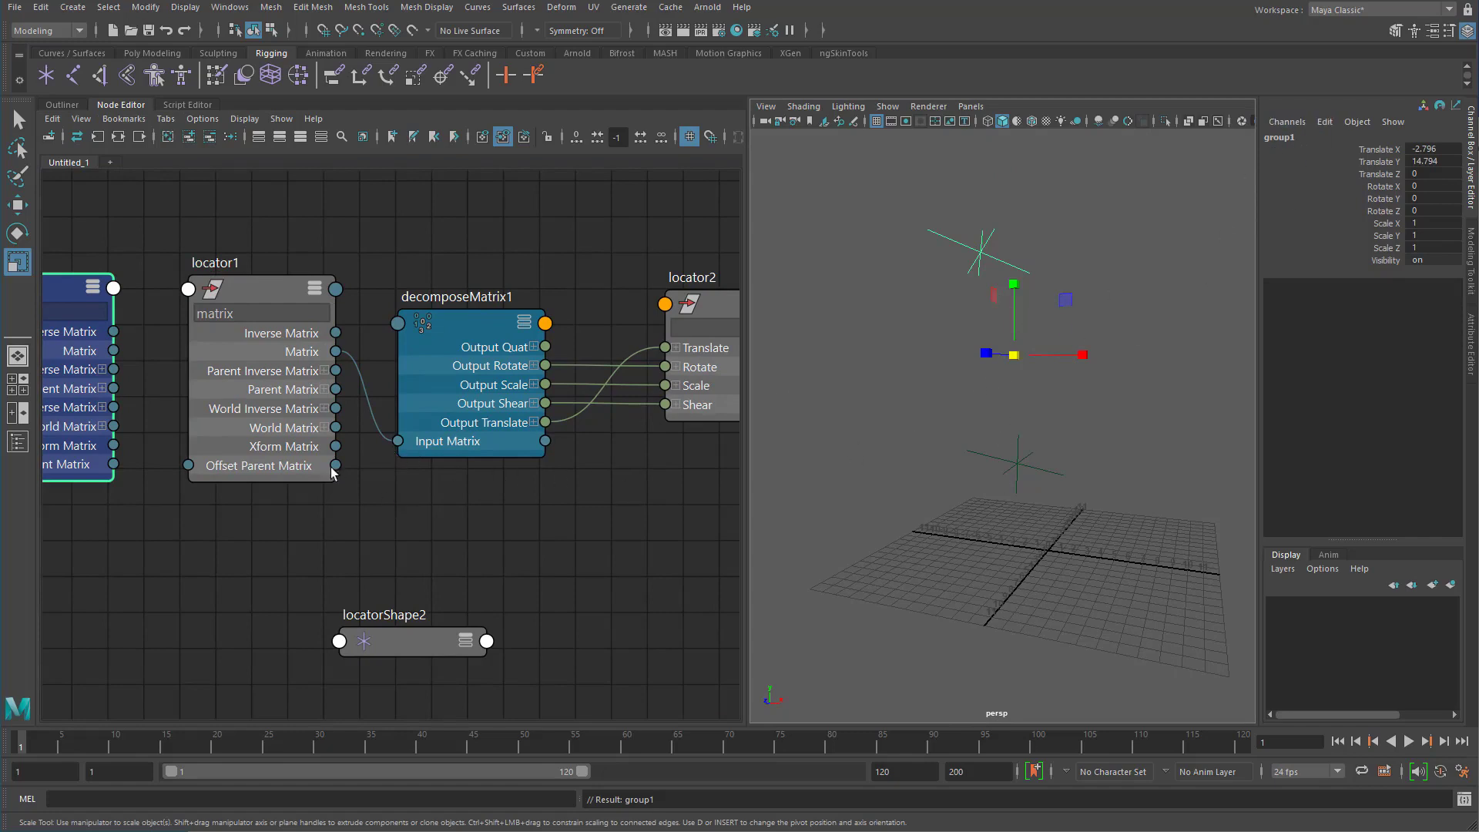
{"action": "left_click", "coordinate": [325, 427]}
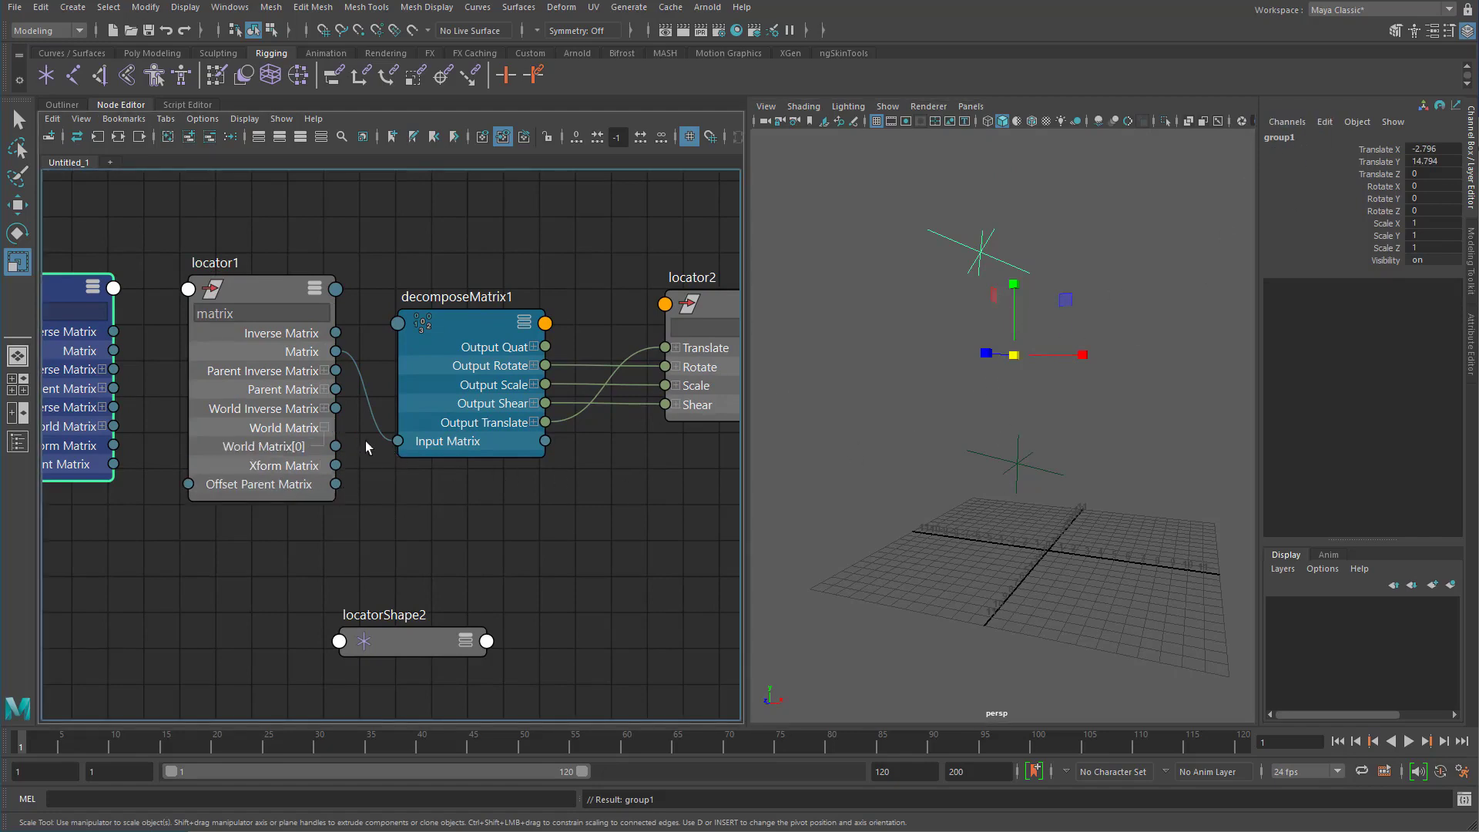
{"action": "left_click_drag", "start_coordinate": [336, 447], "coordinate": [406, 449]}
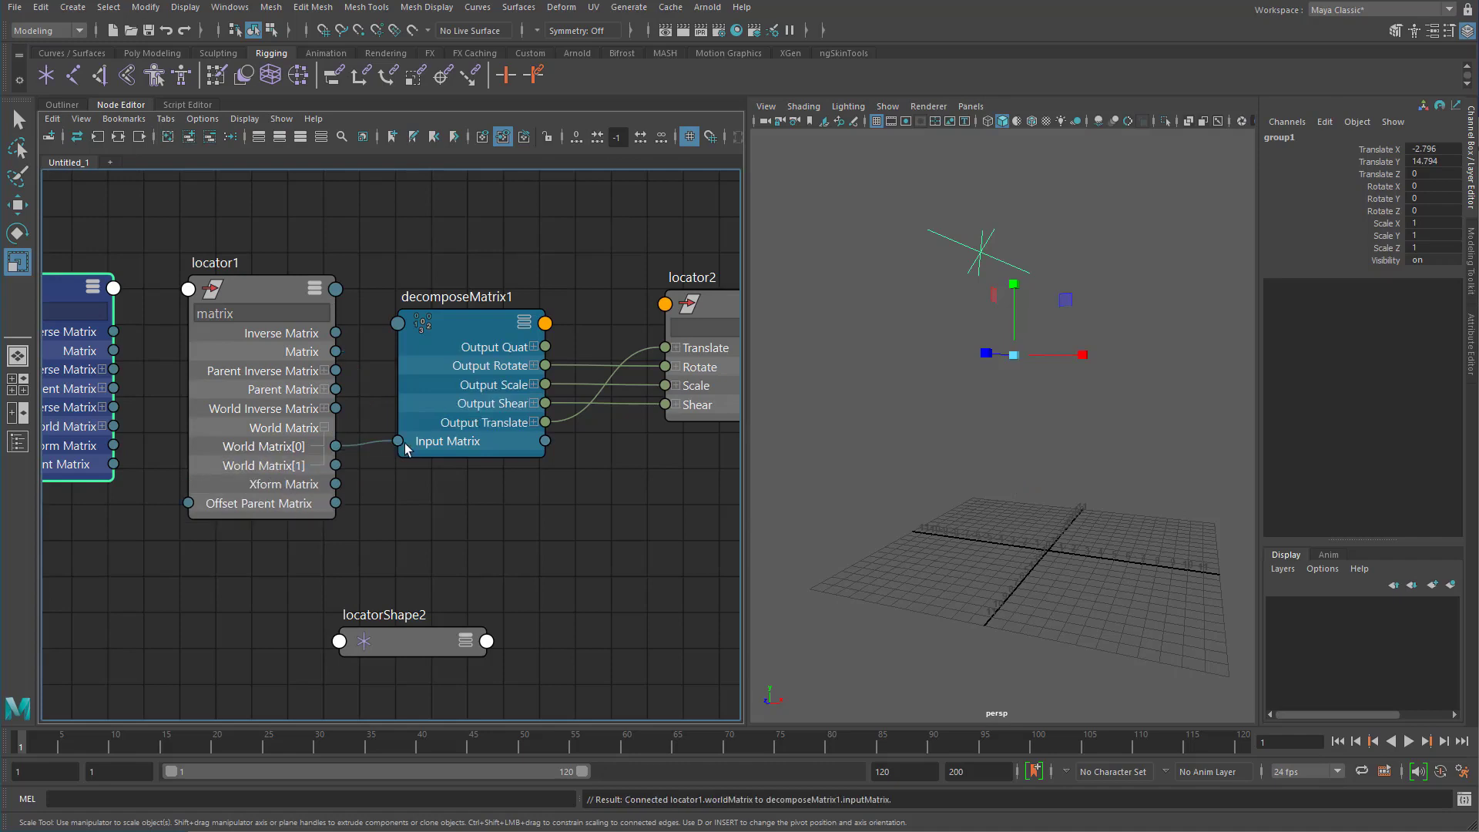
Offset locator2's shape by setting its Local Position X, Y and Z to 0.09, and clear the selection.
{"action": "left_click", "coordinate": [716, 302]}
{"action": "left_click_drag", "start_coordinate": [1036, 354], "coordinate": [1275, 360], "text": "alt"}
{"action": "left_click_drag", "start_coordinate": [1379, 299], "coordinate": [1380, 322]}
{"action": "middle_click_drag", "start_coordinate": [950, 363], "coordinate": [946, 362]}
{"action": "left_click_drag", "start_coordinate": [999, 334], "coordinate": [842, 373], "text": "alt"}
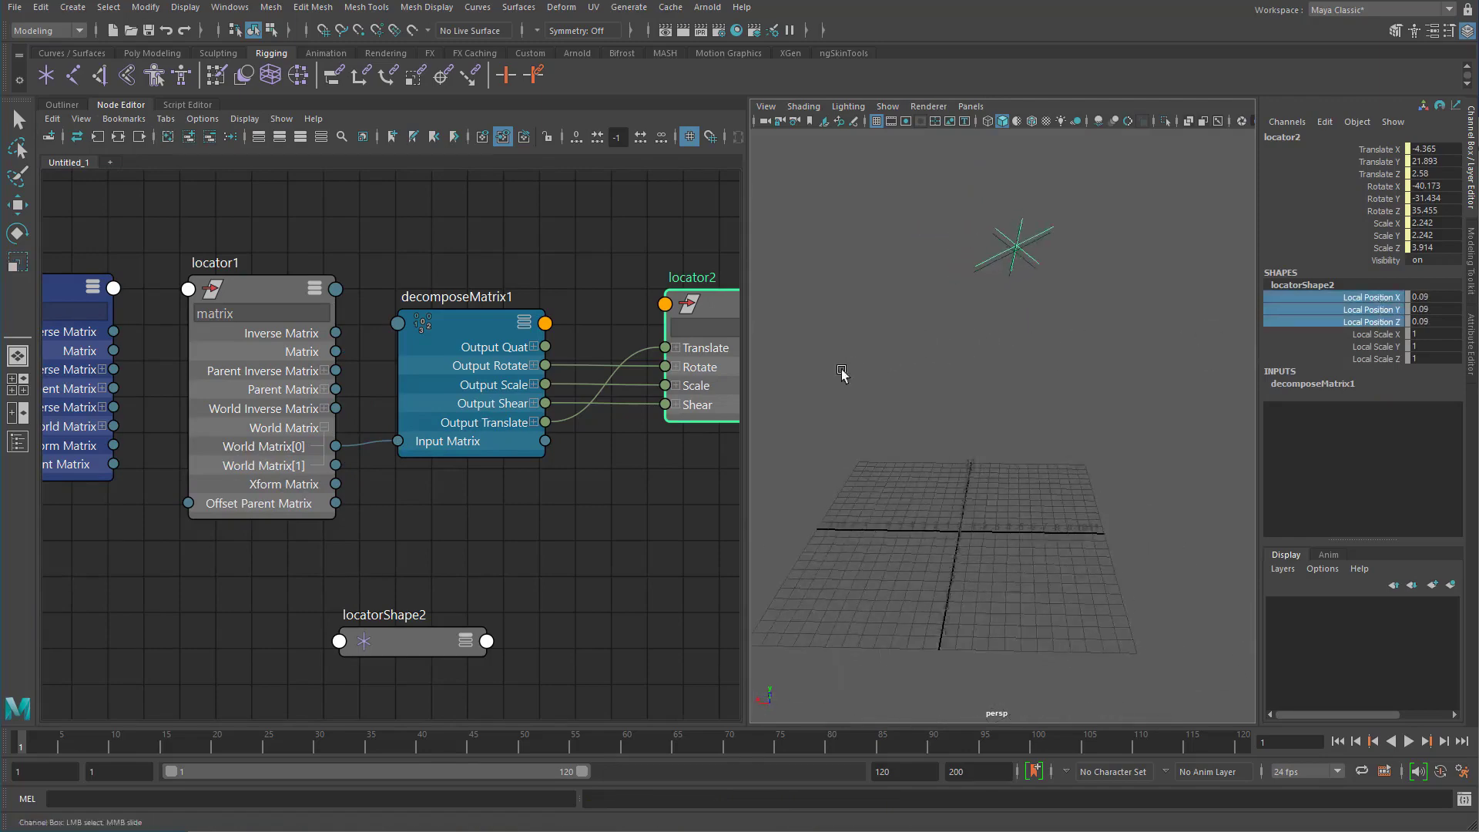
{"action": "right_click_drag", "start_coordinate": [842, 373], "coordinate": [1045, 413], "text": "alt"}
{"action": "middle_click_drag", "start_coordinate": [1046, 413], "coordinate": [1062, 454], "text": "alt"}
{"action": "left_click", "coordinate": [1063, 422]}
{"action": "middle_click_drag", "start_coordinate": [1061, 300], "coordinate": [1038, 464], "text": "alt"}
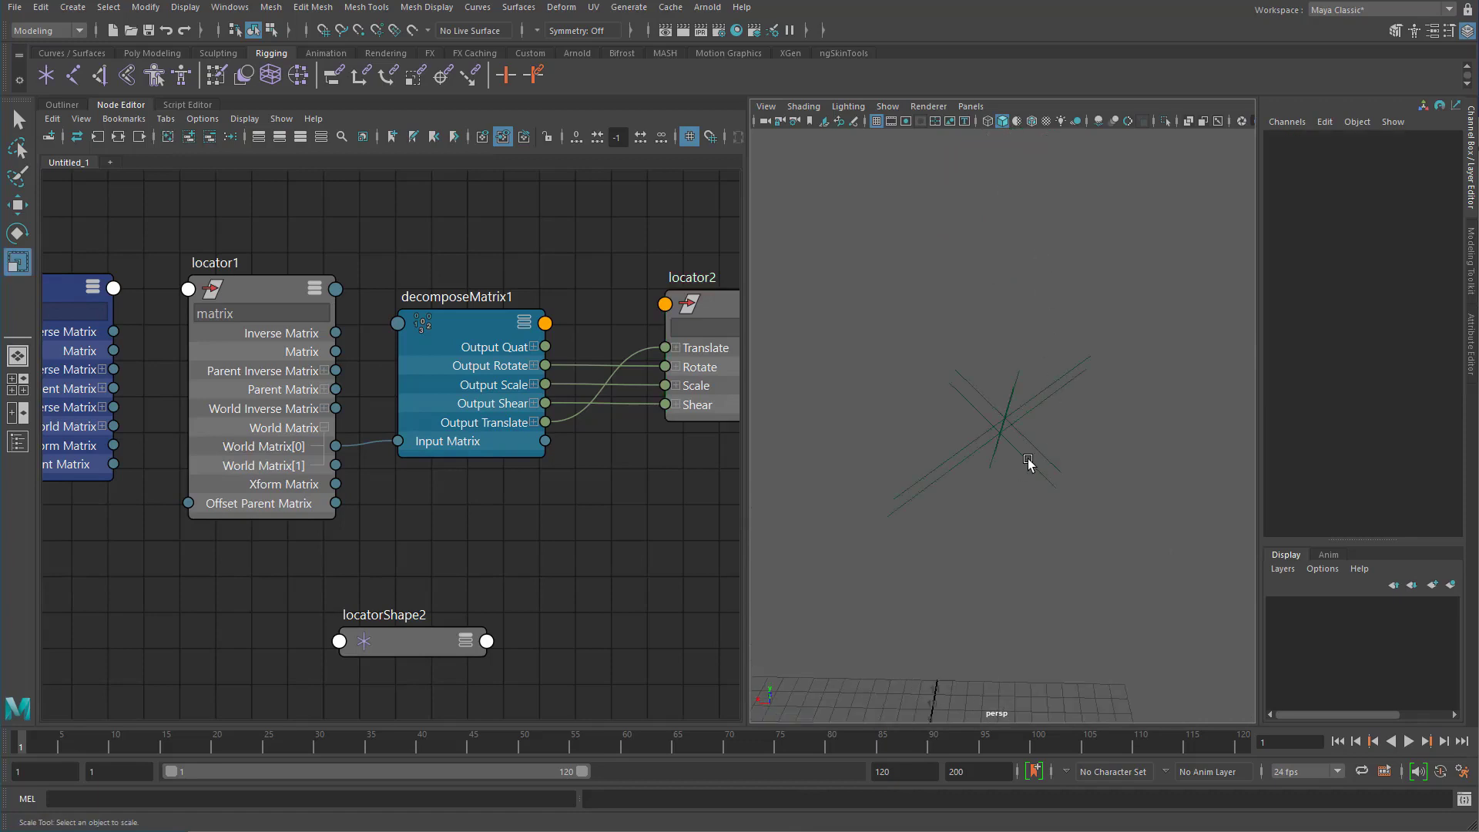
Rotate locator1 to about -59, -46, 33 and scale it to about 2.24, 4.94, 3.9.
{"action": "left_click", "coordinate": [1032, 460]}
{"action": "key", "text": "e"}
{"action": "left_click_drag", "start_coordinate": [1060, 452], "coordinate": [1009, 470]}
{"action": "key", "text": "r"}
{"action": "left_click_drag", "start_coordinate": [1004, 433], "coordinate": [940, 488]}
{"action": "key", "text": "e"}
{"action": "key", "text": "r"}
{"action": "left_click_drag", "start_coordinate": [1074, 369], "coordinate": [1083, 320]}
{"action": "left_click_drag", "start_coordinate": [1099, 452], "coordinate": [1136, 419], "text": "alt"}
Move locator1's parent group to about -2.6, 29, 0.05, rotate it to about 10.5, 40, 48.3, and deselect it.
{"action": "key", "text": "ctrl+g"}
{"action": "scroll", "coordinate": [1047, 475], "scroll_direction": "down", "scroll_amount": 3}
{"action": "key", "text": "w"}
{"action": "middle_click_drag", "start_coordinate": [966, 530], "coordinate": [986, 391]}
{"action": "key", "text": "e"}
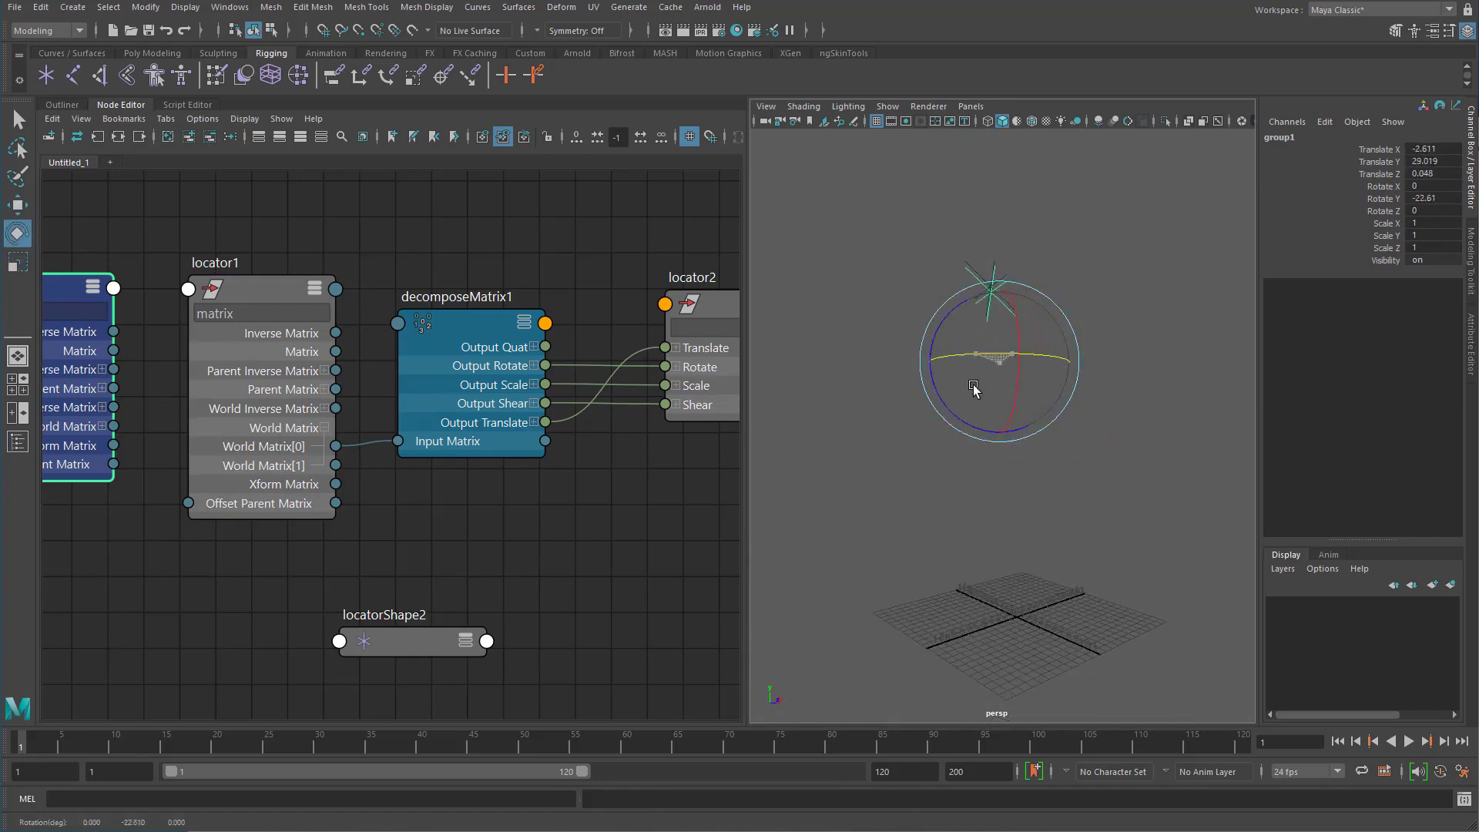
{"action": "mouse_move", "coordinate": [977, 389]}
{"action": "left_mouse_down"}
{"action": "mouse_move", "coordinate": [1007, 324]}
{"action": "mouse_move", "coordinate": [1017, 408]}
{"action": "mouse_move", "coordinate": [970, 376]}
{"action": "left_mouse_up"}
{"action": "key", "text": "q"}
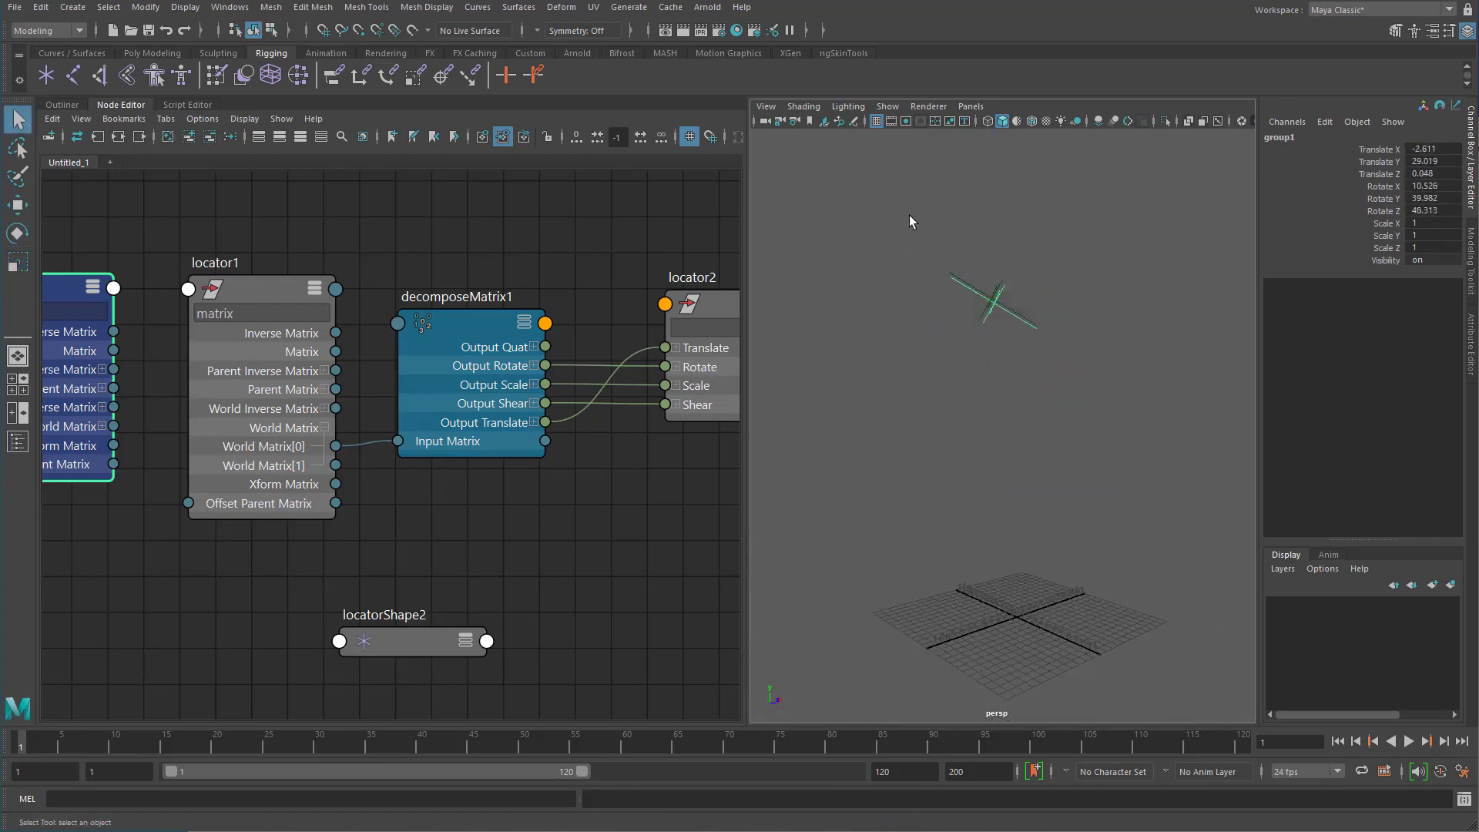
{"action": "left_click", "coordinate": [909, 217]}
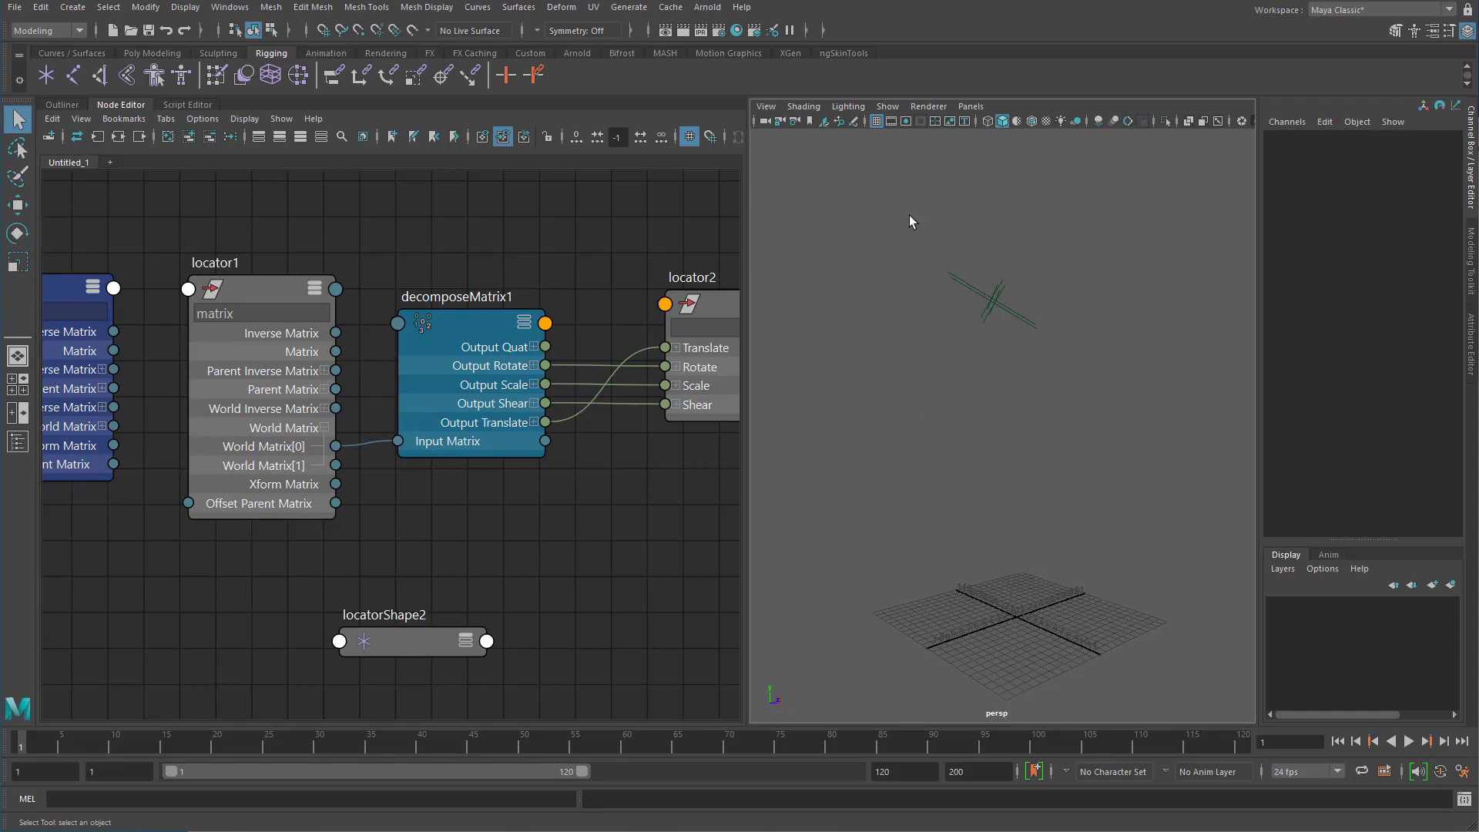
Reposition the locator2 node beside the decomposeMatrix node so their connections are clearly spaced.
{"action": "left_click_drag", "start_coordinate": [736, 302], "coordinate": [663, 300]}
{"action": "middle_click_drag", "start_coordinate": [566, 435], "coordinate": [444, 443], "text": "alt"}
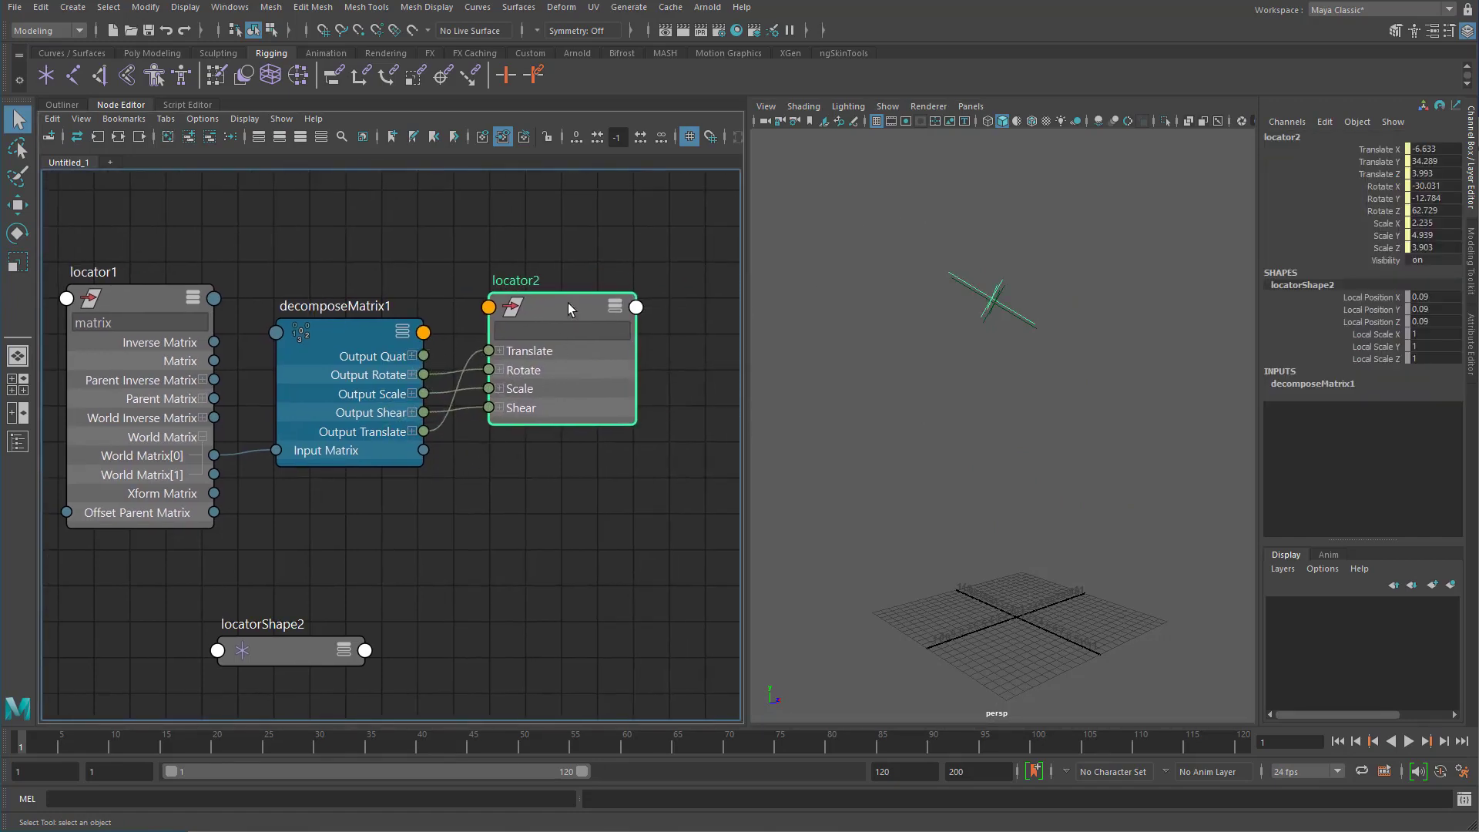
{"action": "left_click_drag", "start_coordinate": [566, 312], "coordinate": [595, 331]}
{"action": "left_click_drag", "start_coordinate": [886, 416], "coordinate": [1015, 422], "text": "alt"}
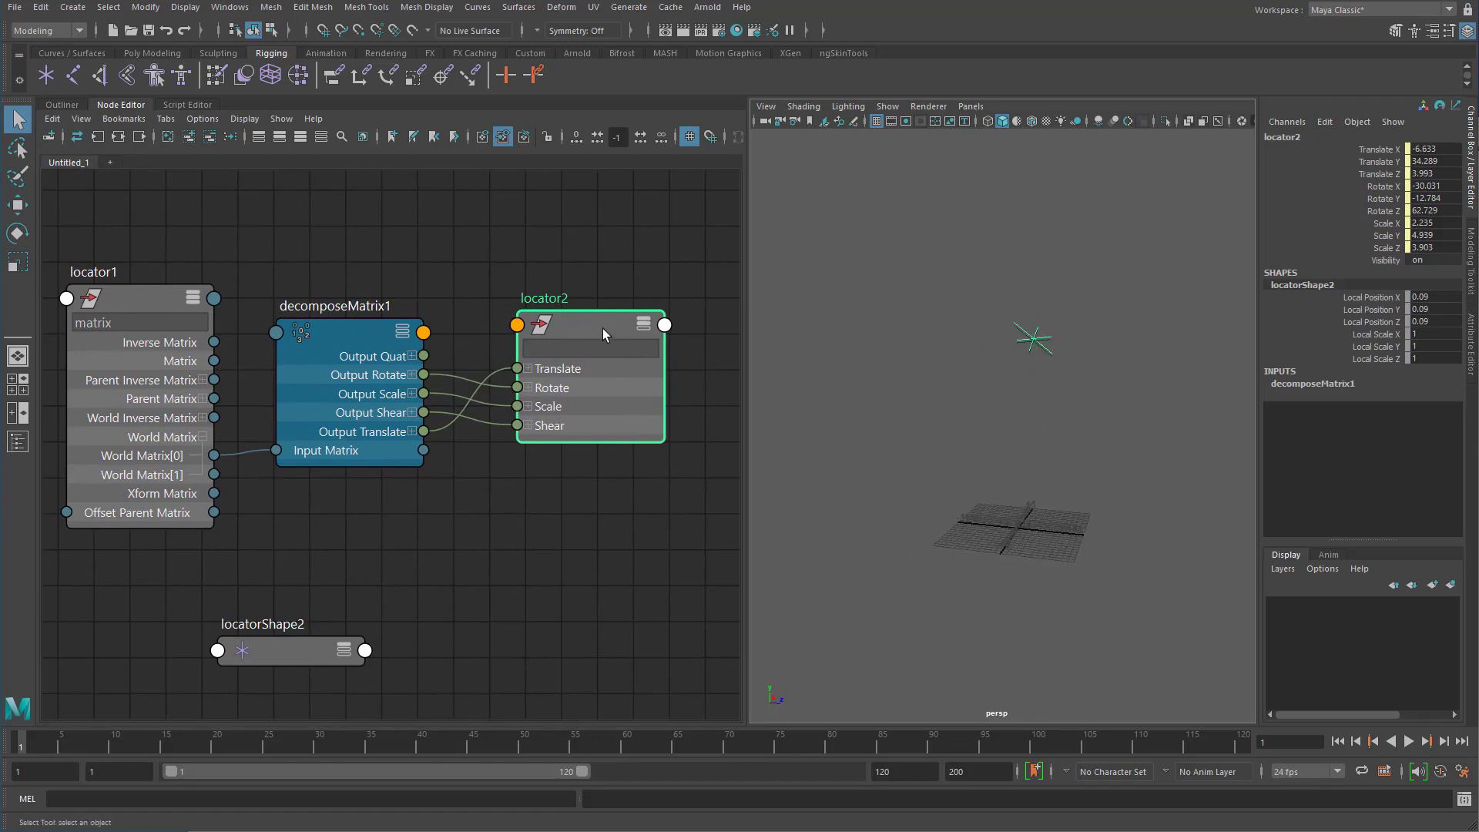
{"action": "left_click_drag", "start_coordinate": [602, 328], "coordinate": [615, 331]}
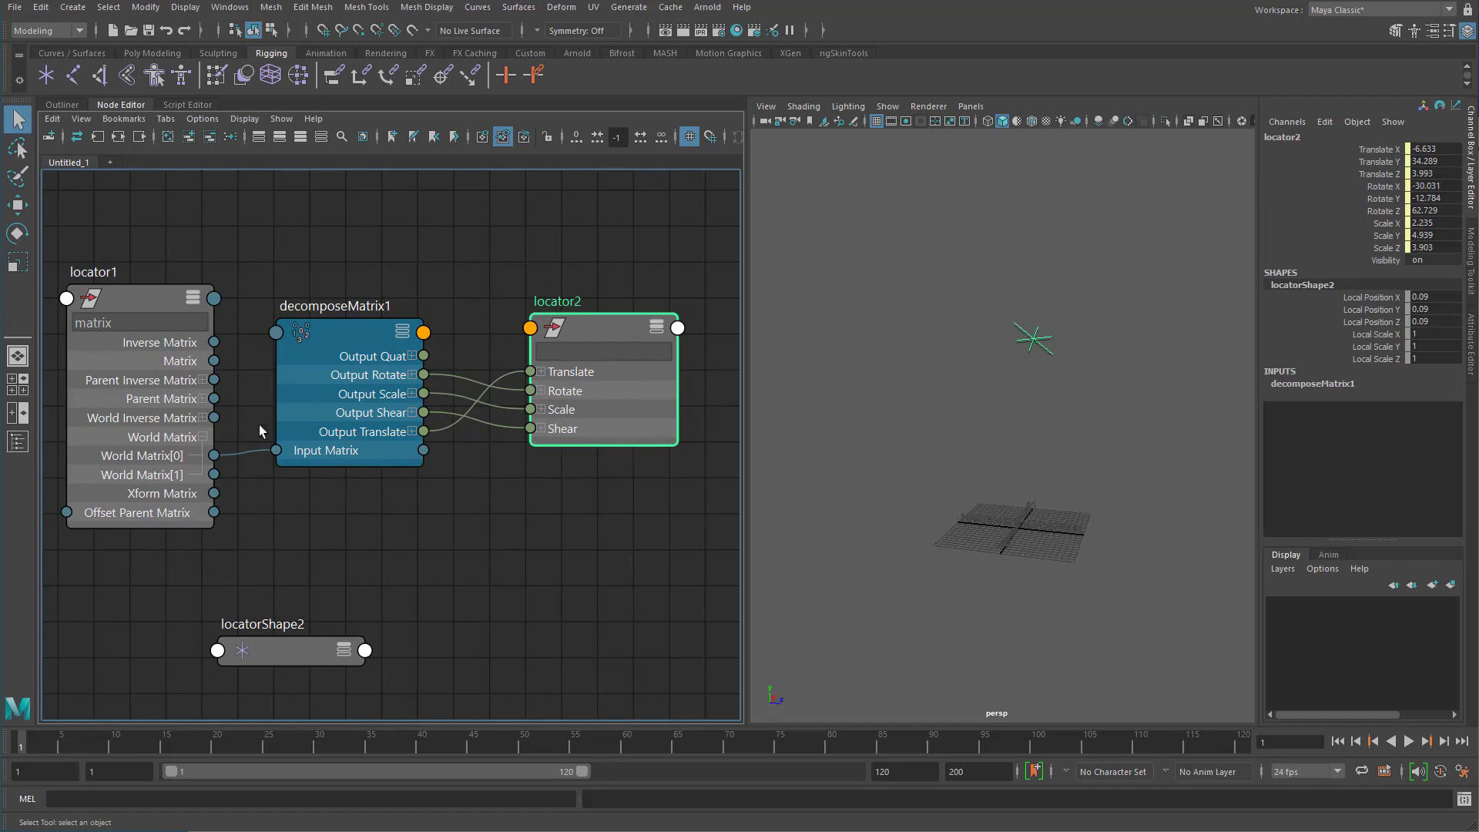
Rename locator1 as input_loc.
{"action": "middle_click_drag", "start_coordinate": [146, 382], "coordinate": [472, 398], "text": "alt"}
{"action": "double_click", "coordinate": [428, 289]}
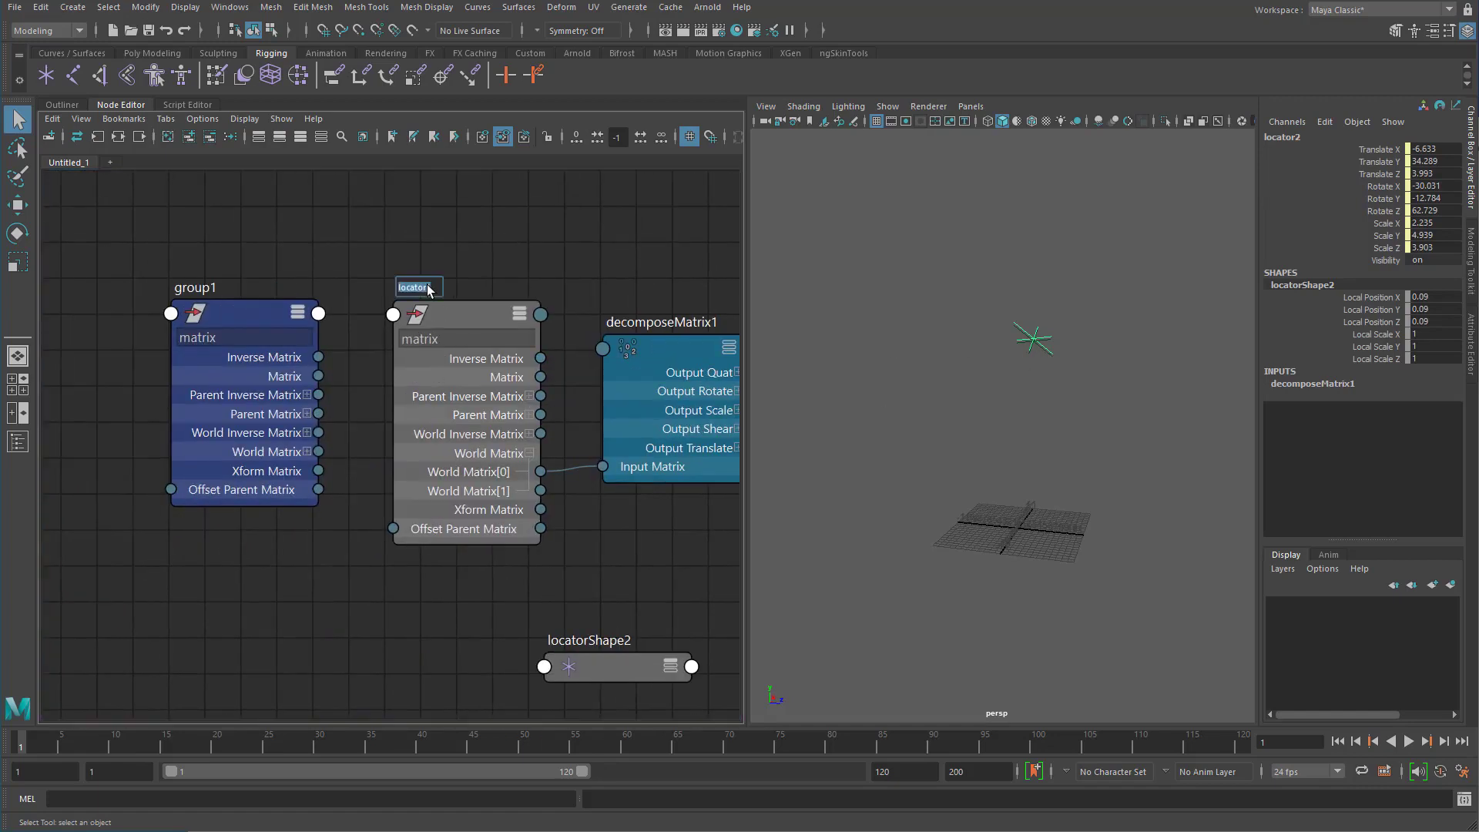
{"action": "type", "text": "input_loc"}
{"action": "key", "text": "Return"}
Rename group1 as input_loc_offset.
{"action": "double_click", "coordinate": [197, 286]}
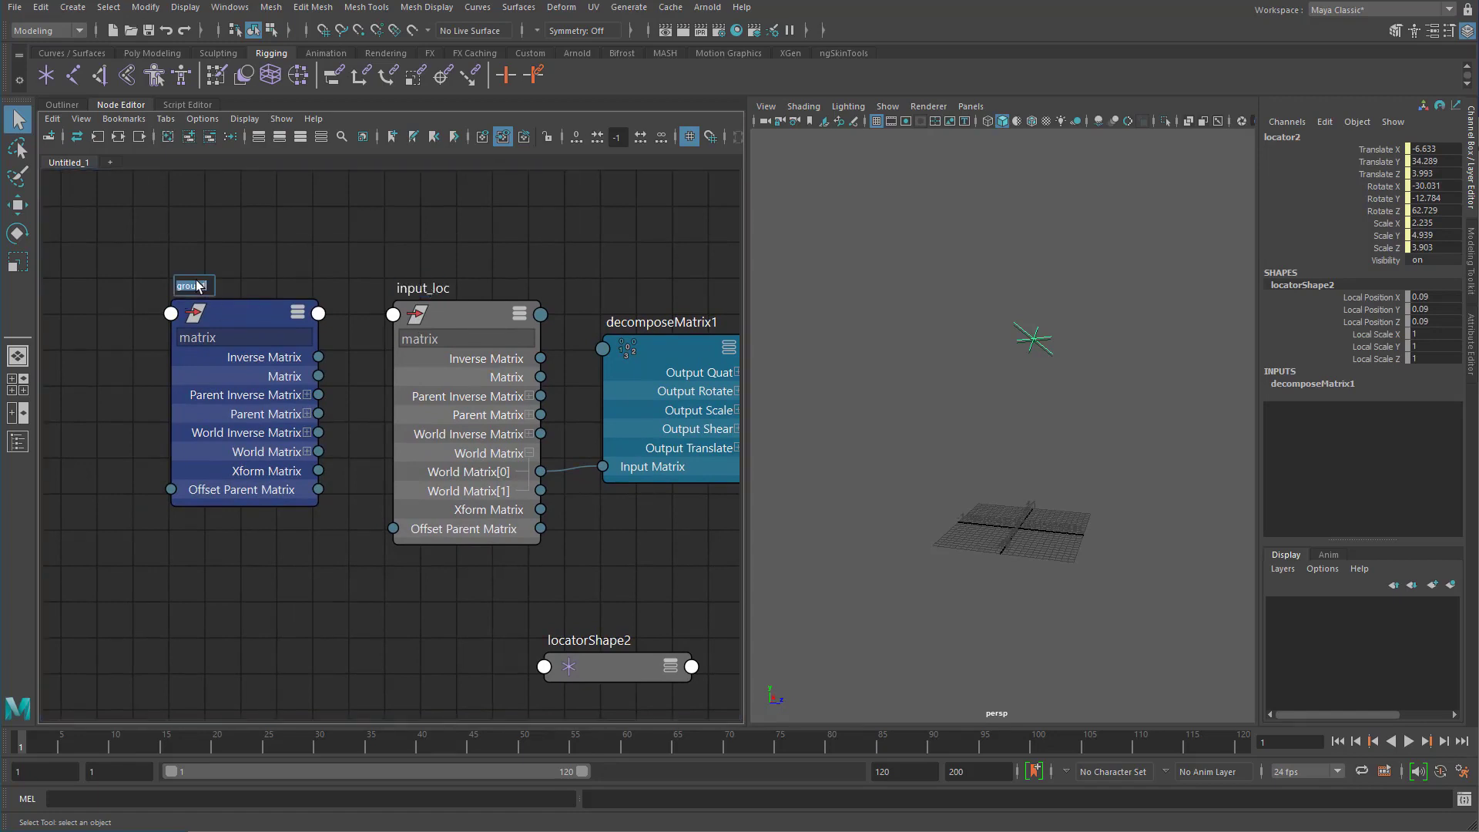
{"action": "key", "text": "BackSpace"}
{"action": "type", "text": "loc_offset"}
{"action": "key", "text": "Return"}
{"action": "double_click", "coordinate": [169, 283]}
{"action": "key", "text": "Home"}
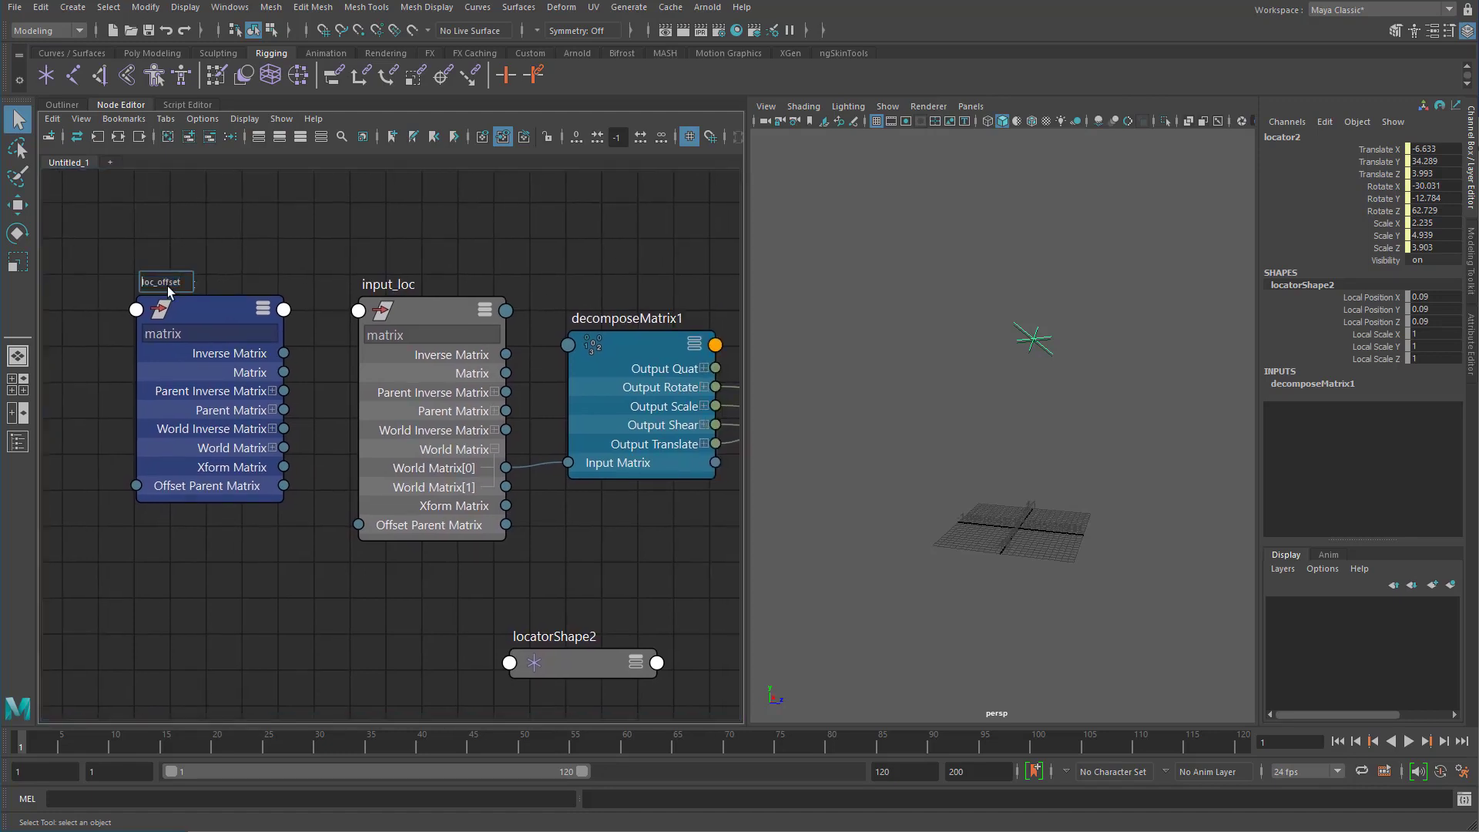
{"action": "type", "text": "input_"}
{"action": "key", "text": "Return"}
Rename locator2 as output_loc.
{"action": "key", "text": "f"}
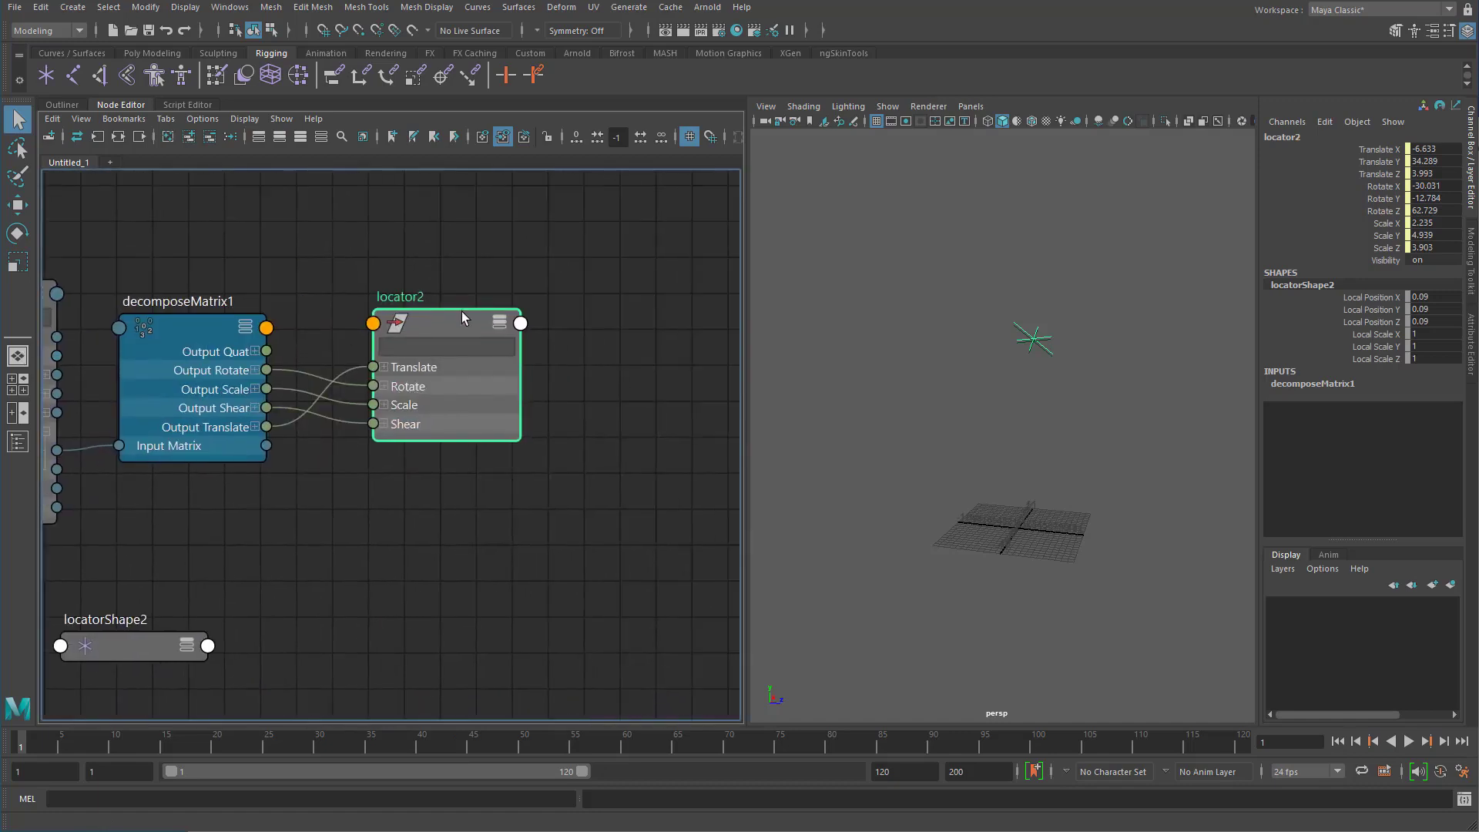
{"action": "double_click", "coordinate": [397, 301]}
{"action": "type", "text": "output"}
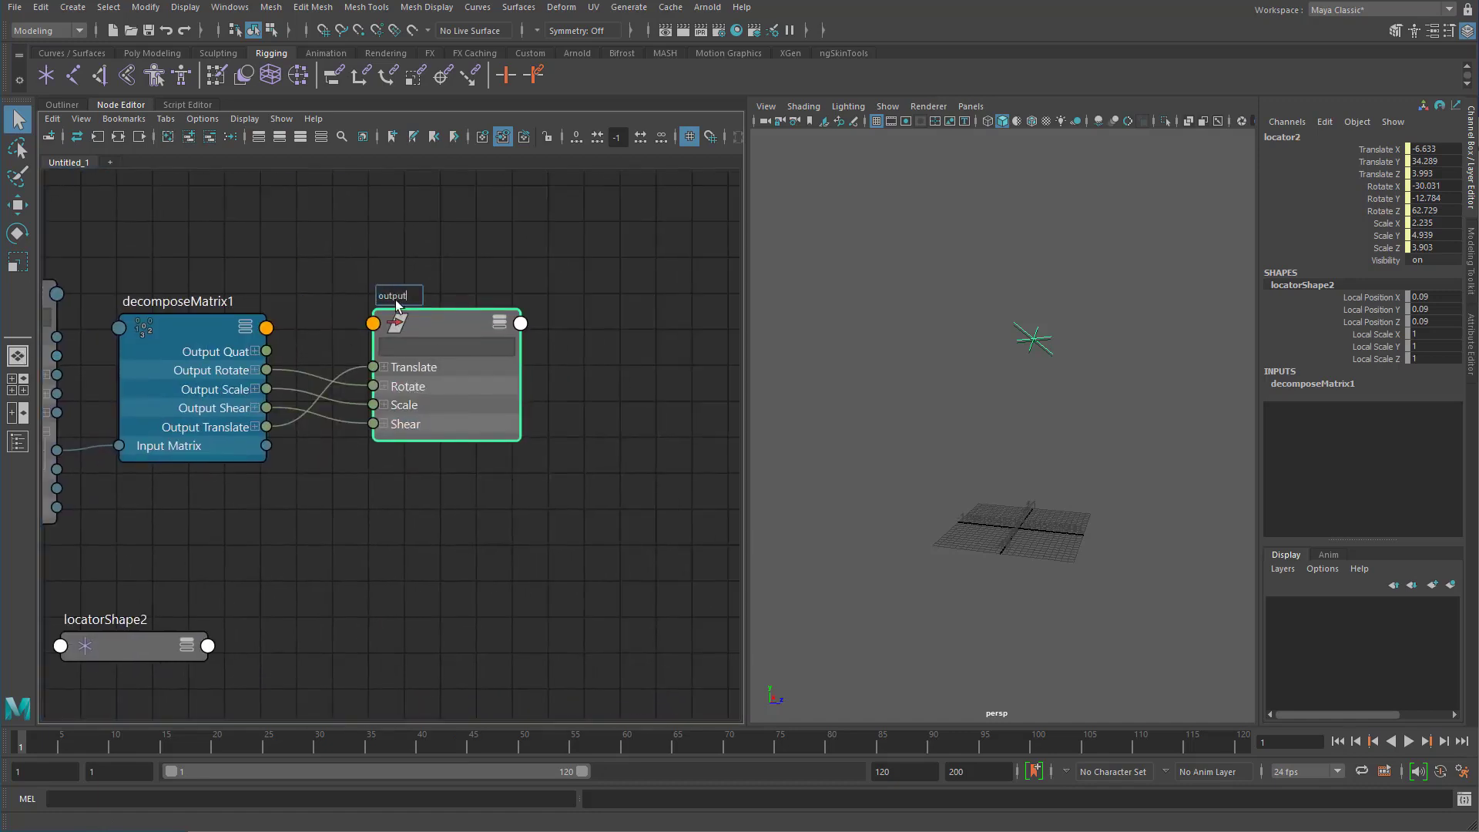
{"action": "type", "text": "_loc"}
{"action": "key", "text": "Return"}
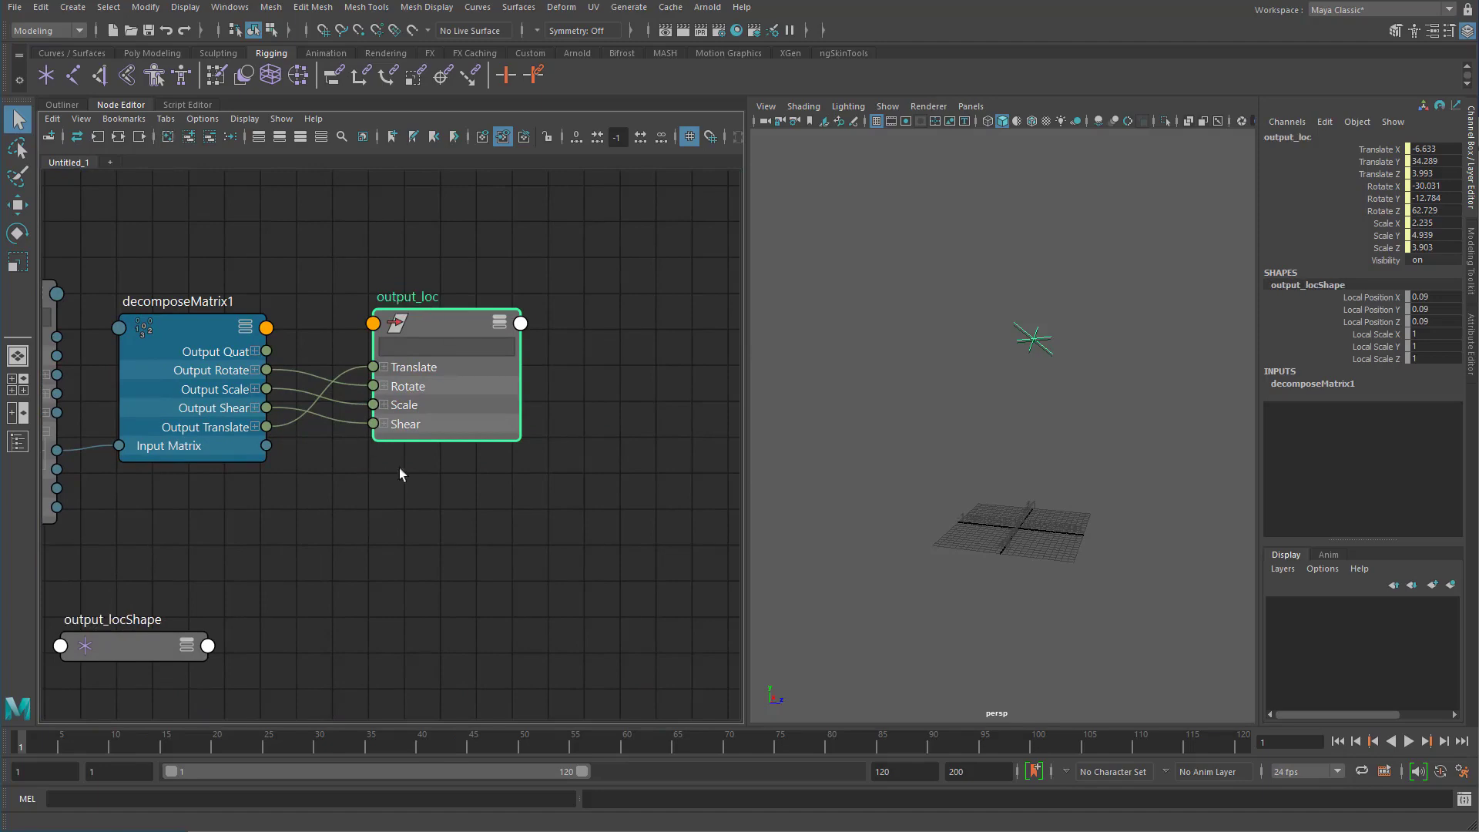
Remove both locators' shape nodes from the node graph.
{"action": "middle_click_drag", "start_coordinate": [399, 468], "coordinate": [491, 448], "text": "alt"}
{"action": "left_click", "coordinate": [171, 620]}
{"action": "left_click", "coordinate": [210, 143]}
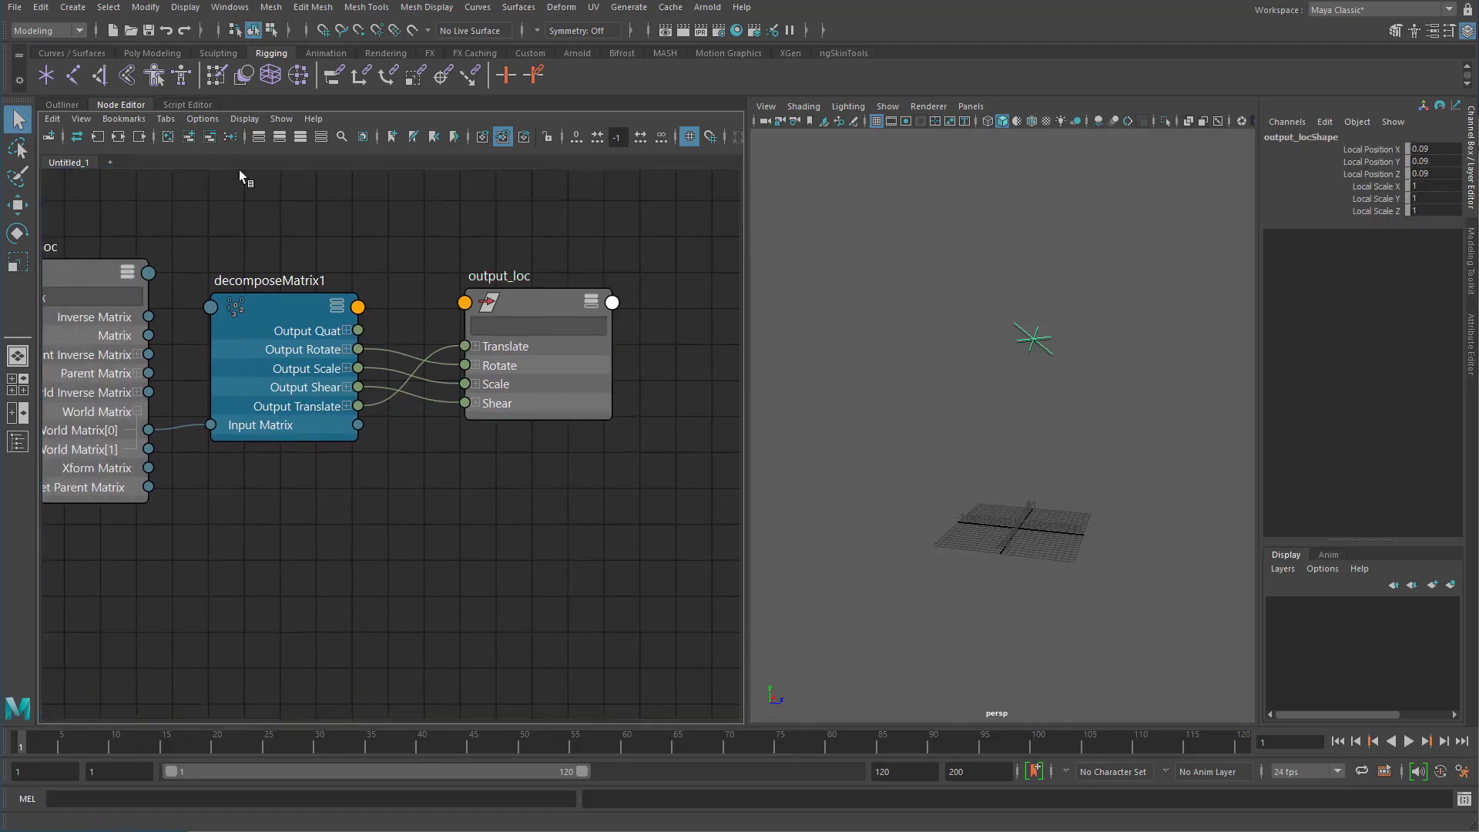
{"action": "middle_click_drag", "start_coordinate": [286, 285], "coordinate": [537, 335], "text": "alt"}
{"action": "right_click_drag", "start_coordinate": [538, 335], "coordinate": [454, 322], "text": "alt"}
{"action": "middle_click_drag", "start_coordinate": [454, 322], "coordinate": [398, 323], "text": "alt"}
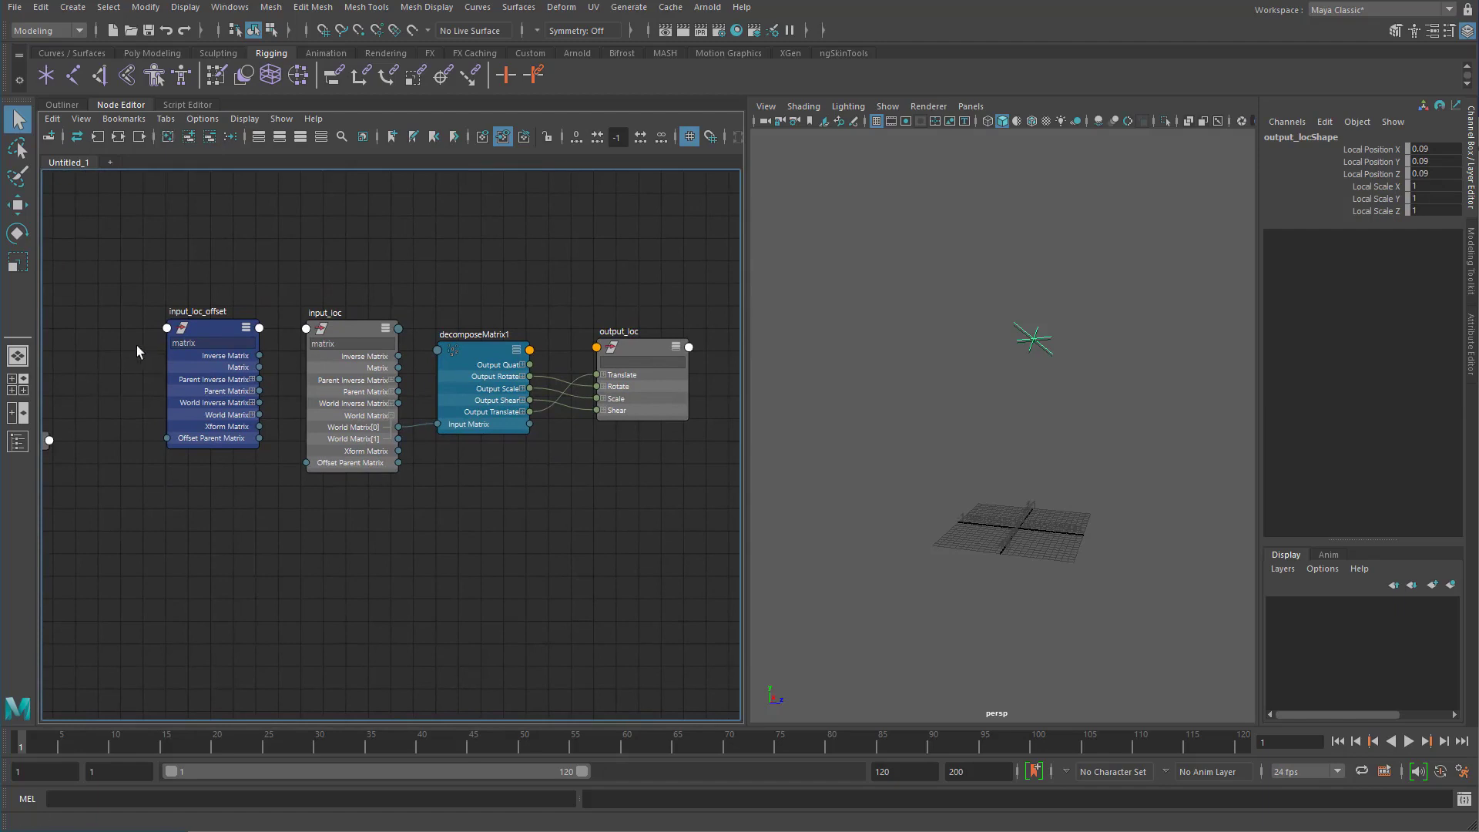
{"action": "middle_click_drag", "start_coordinate": [136, 345], "coordinate": [394, 337]}
{"action": "left_click", "coordinate": [254, 433]}
{"action": "left_click", "coordinate": [216, 141]}
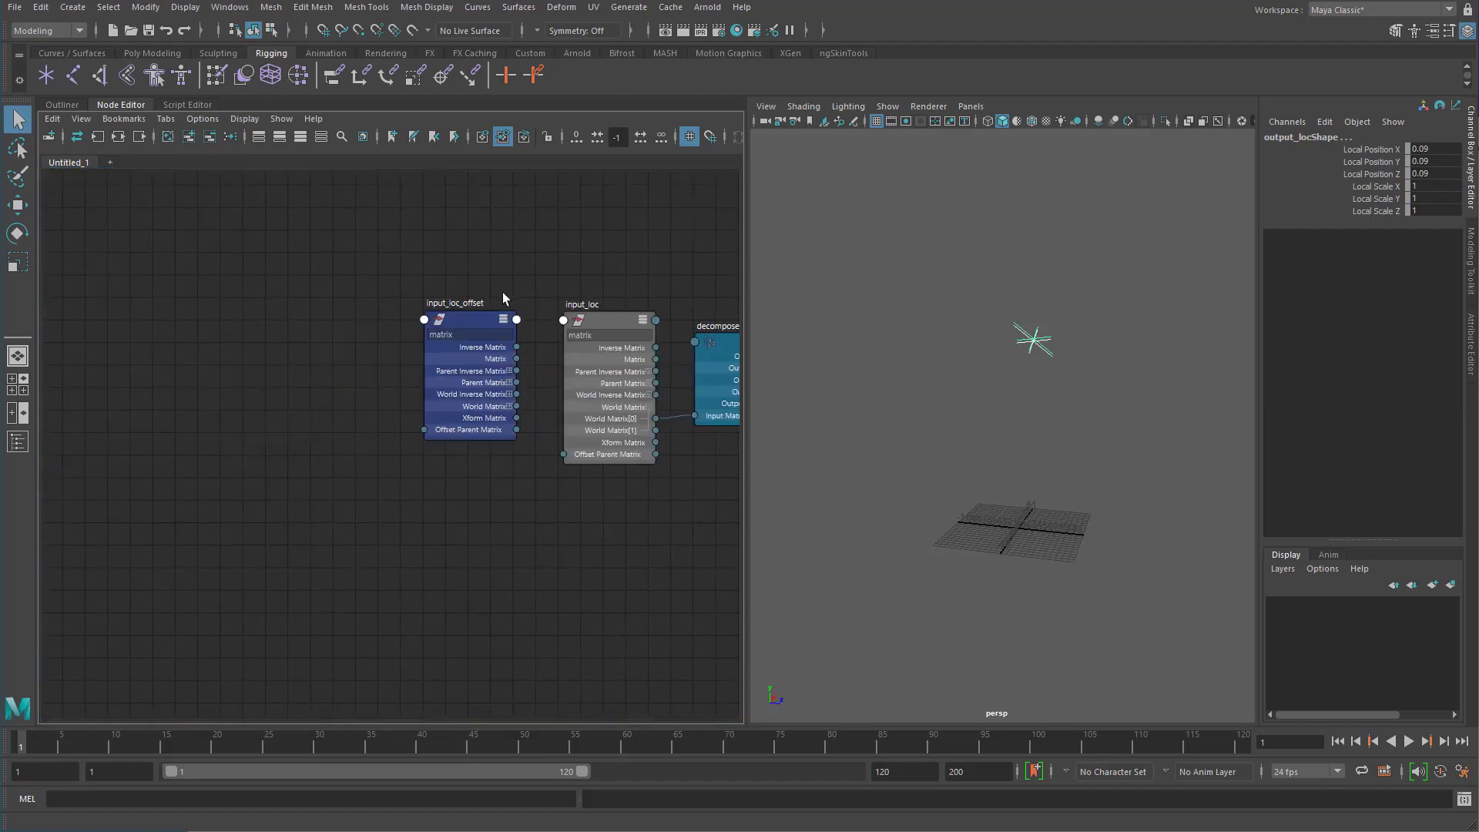
Place the input_loc_offset node above input_loc in the graph.
{"action": "middle_click_drag", "start_coordinate": [499, 296], "coordinate": [171, 282], "text": "alt"}
{"action": "middle_click_drag", "start_coordinate": [446, 270], "coordinate": [416, 378], "text": "alt"}
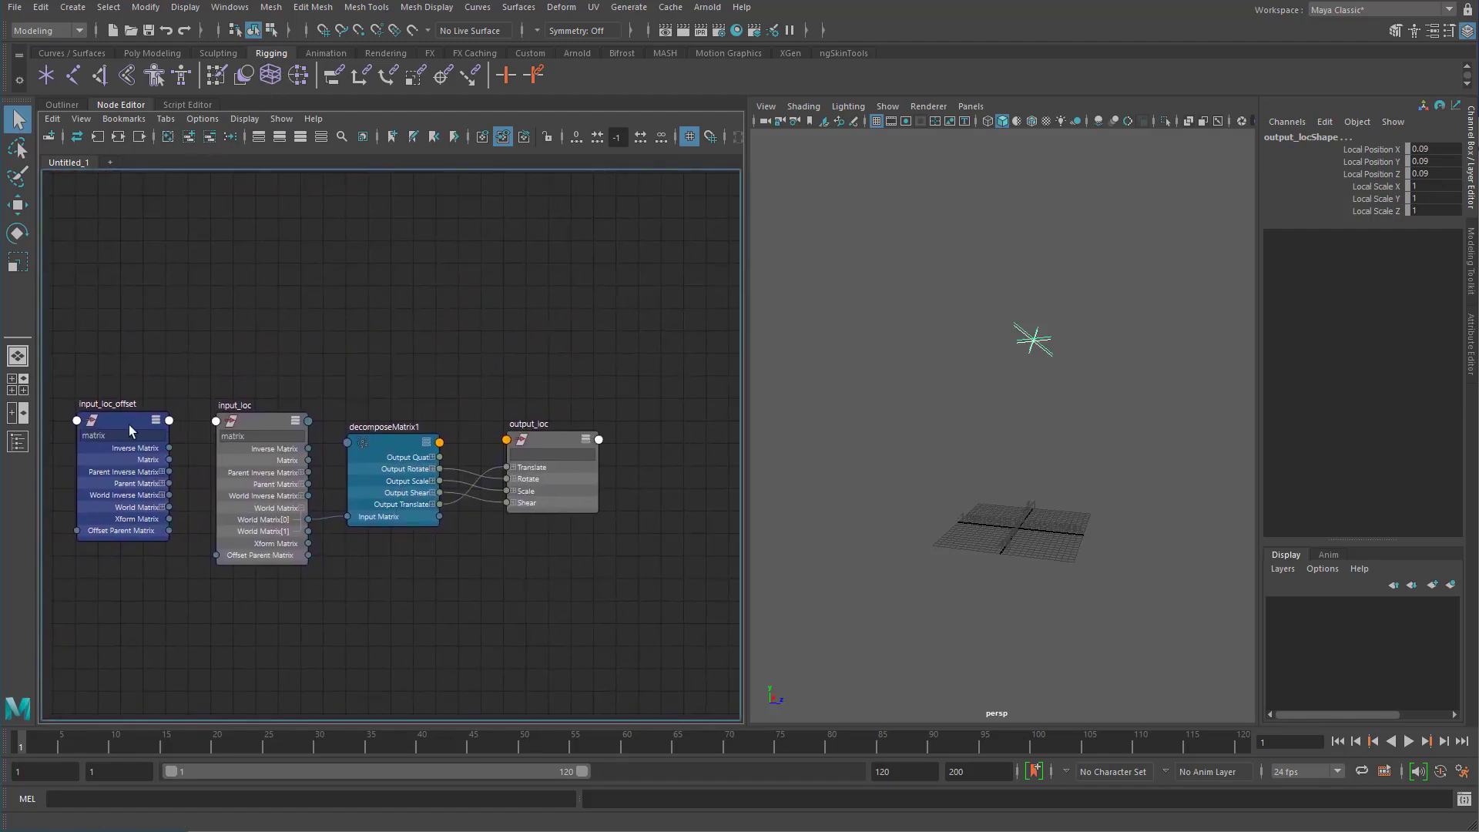
{"action": "left_click_drag", "start_coordinate": [131, 431], "coordinate": [272, 246]}
{"action": "scroll", "coordinate": [345, 404], "scroll_direction": "up", "scroll_amount": 2}
{"action": "right_click_drag", "start_coordinate": [448, 450], "coordinate": [460, 438], "text": "alt"}
{"action": "middle_click_drag", "start_coordinate": [486, 373], "coordinate": [437, 423], "text": "alt"}
Clear the current selection and select the input_loc node.
{"action": "left_click", "coordinate": [984, 428]}
{"action": "right_click_drag", "start_coordinate": [985, 428], "coordinate": [1069, 383], "text": "alt"}
{"action": "left_click_drag", "start_coordinate": [1069, 383], "coordinate": [1075, 339], "text": "alt"}
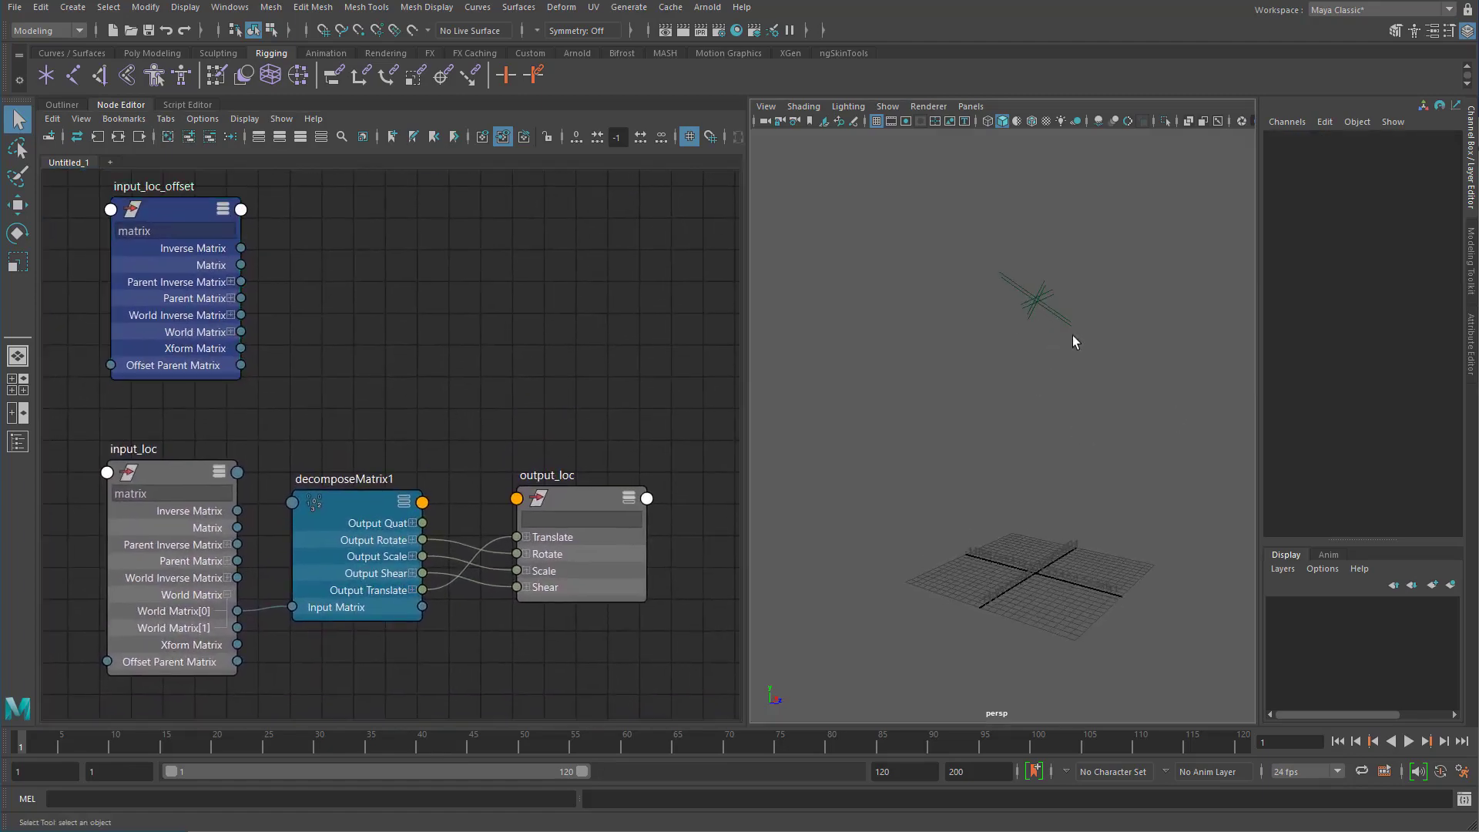
{"action": "left_click", "coordinate": [187, 476]}
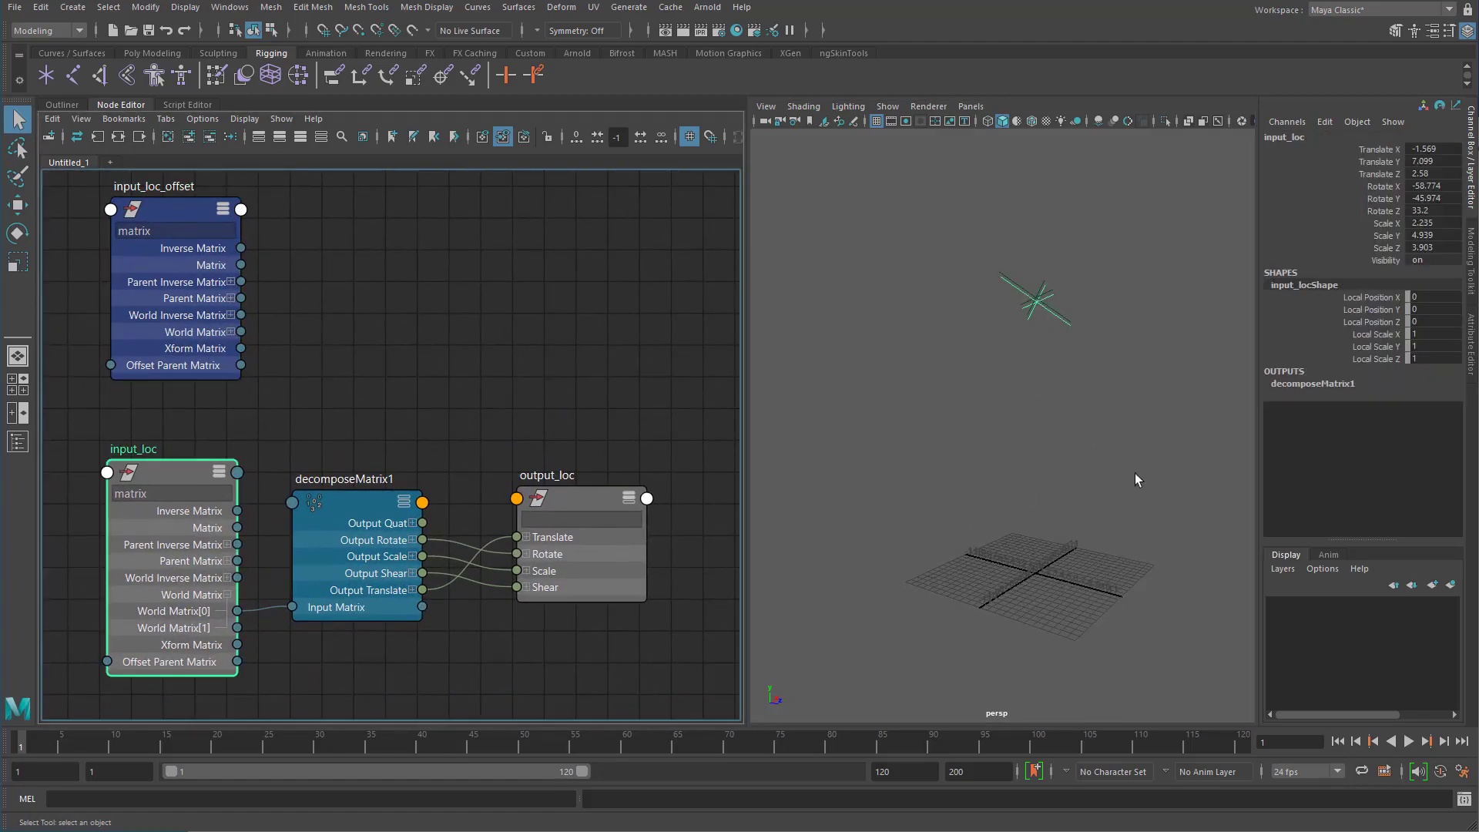
Move input_loc to about -3.3, 5.7, -14.6, rotate it to about -21.6, -15.1, 57.5, and clear the selection.
{"action": "key", "text": "w"}
{"action": "middle_click_drag", "start_coordinate": [980, 473], "coordinate": [872, 465]}
{"action": "key", "text": "e"}
{"action": "middle_click_drag", "start_coordinate": [872, 465], "coordinate": [933, 444]}
{"action": "middle_click_drag", "start_coordinate": [1031, 430], "coordinate": [1060, 429], "text": "alt"}
{"action": "key", "text": "q"}
{"action": "left_click", "coordinate": [1059, 432]}
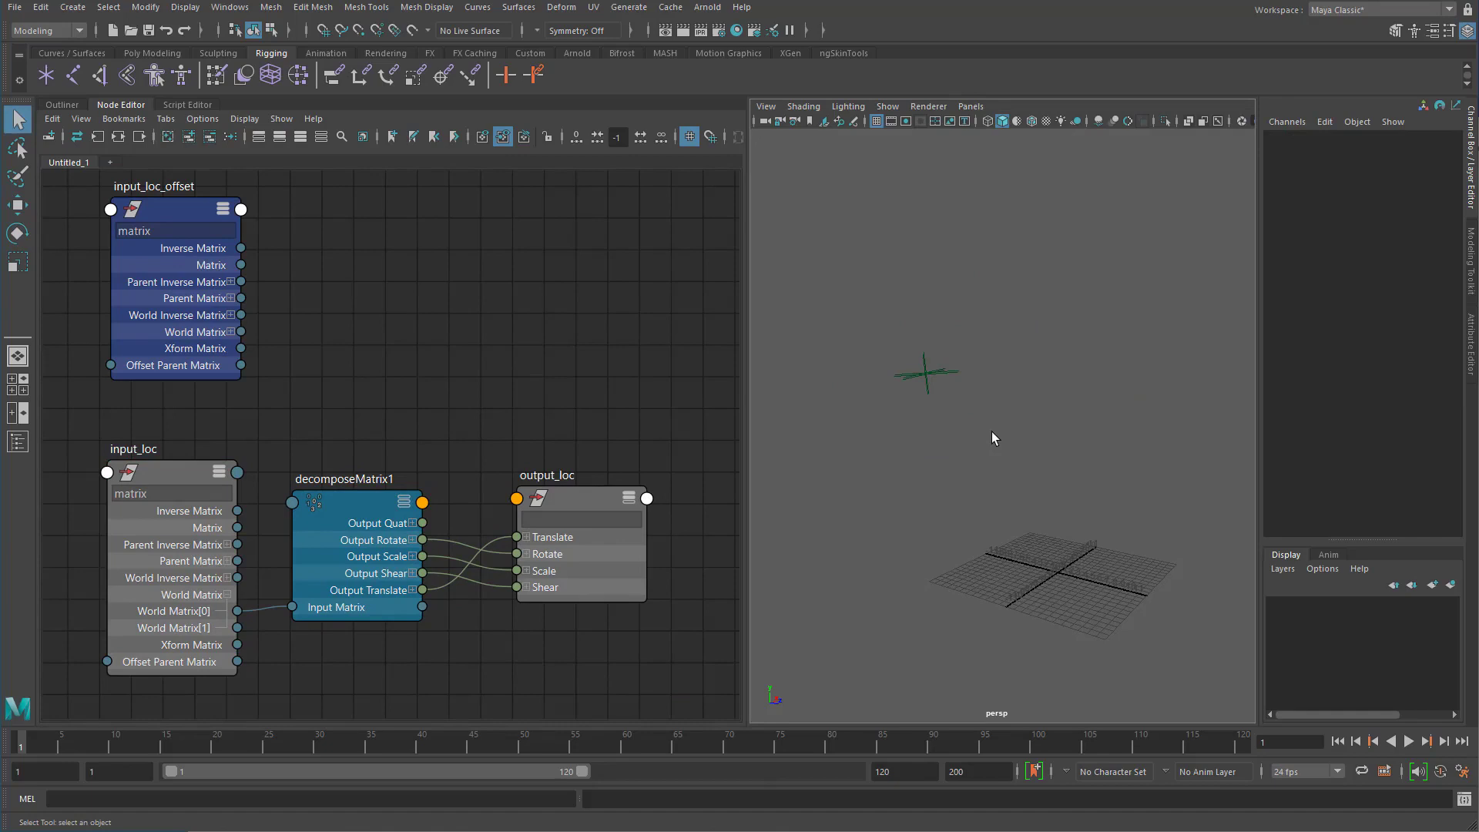
Group output_loc and rename the new group as output_loc_offset.
{"action": "left_click", "coordinate": [582, 502]}
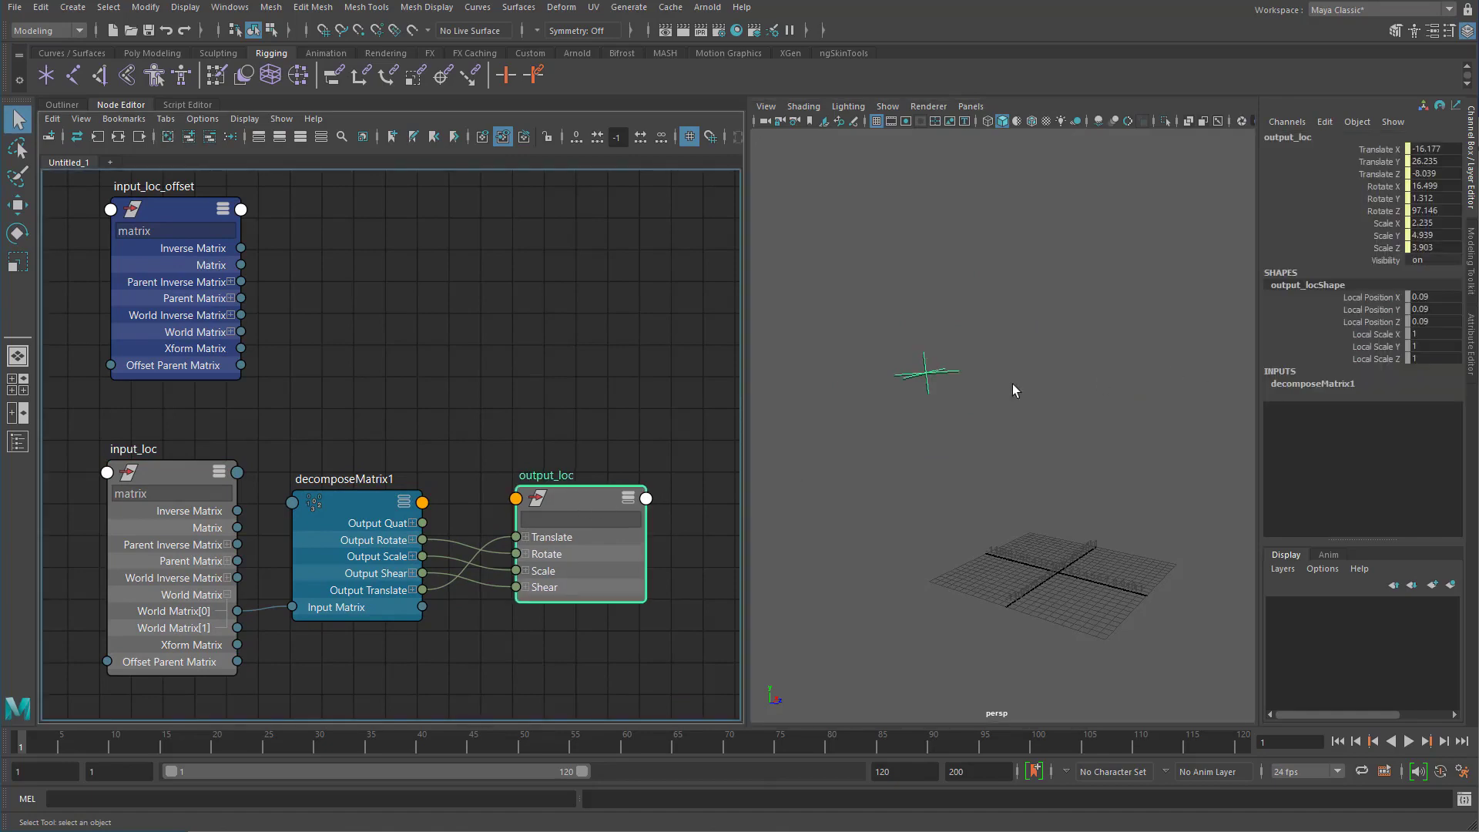
{"action": "left_click_drag", "start_coordinate": [1011, 383], "coordinate": [1028, 378], "text": "alt"}
{"action": "key", "text": "ctrl+g"}
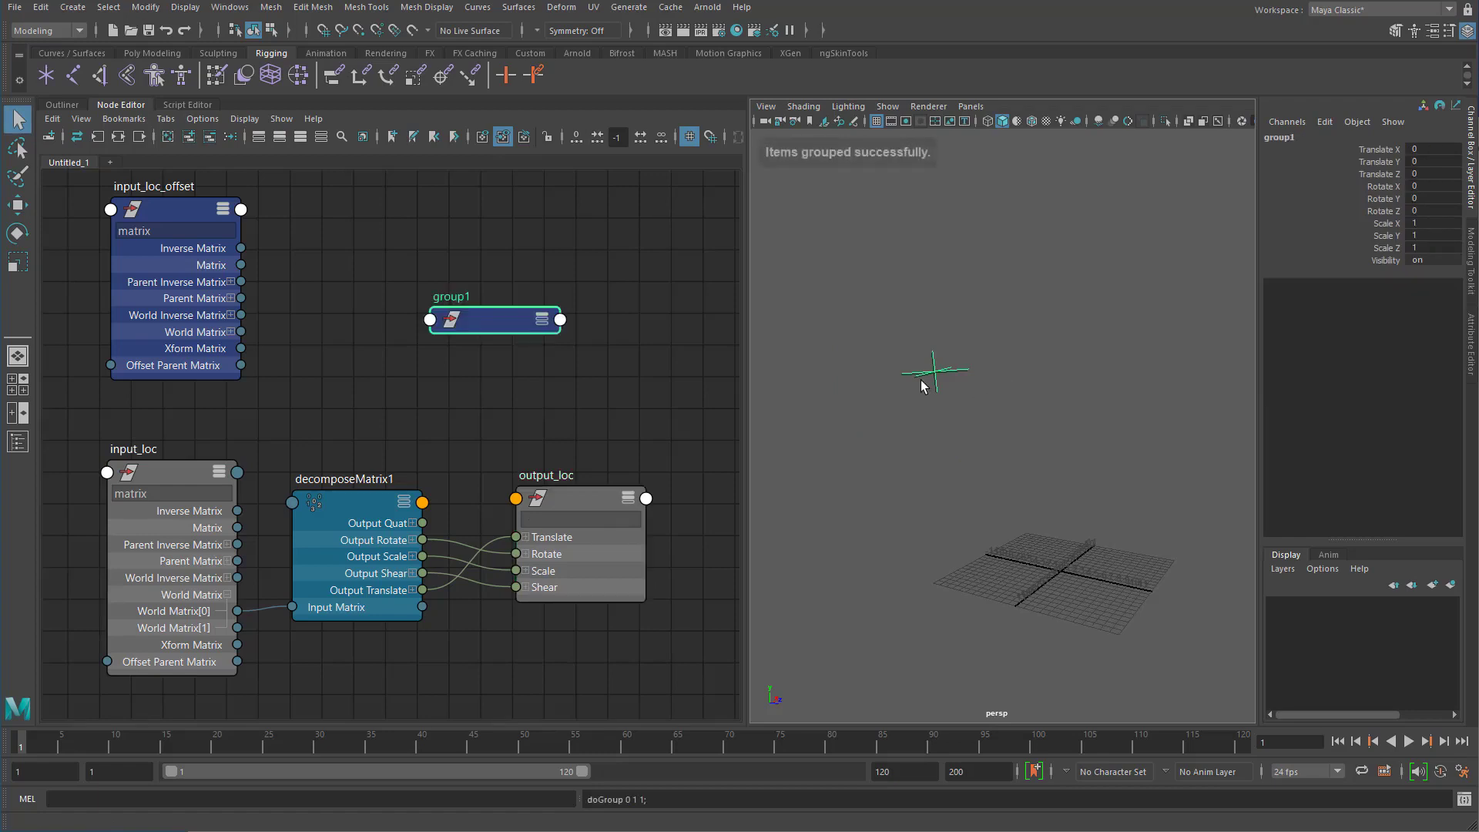
{"action": "double_click", "coordinate": [458, 296]}
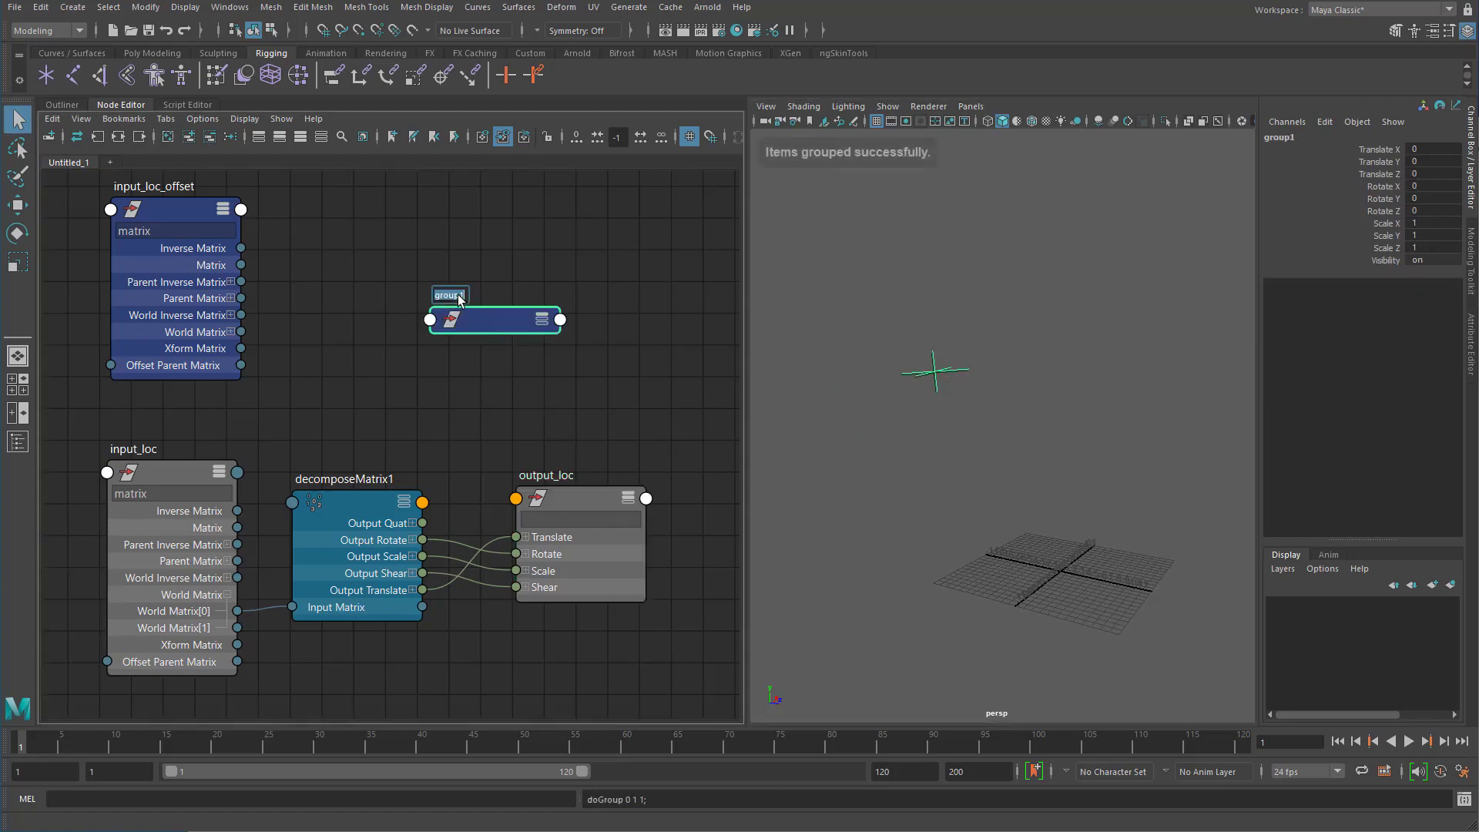
{"action": "type", "text": "outpu"}
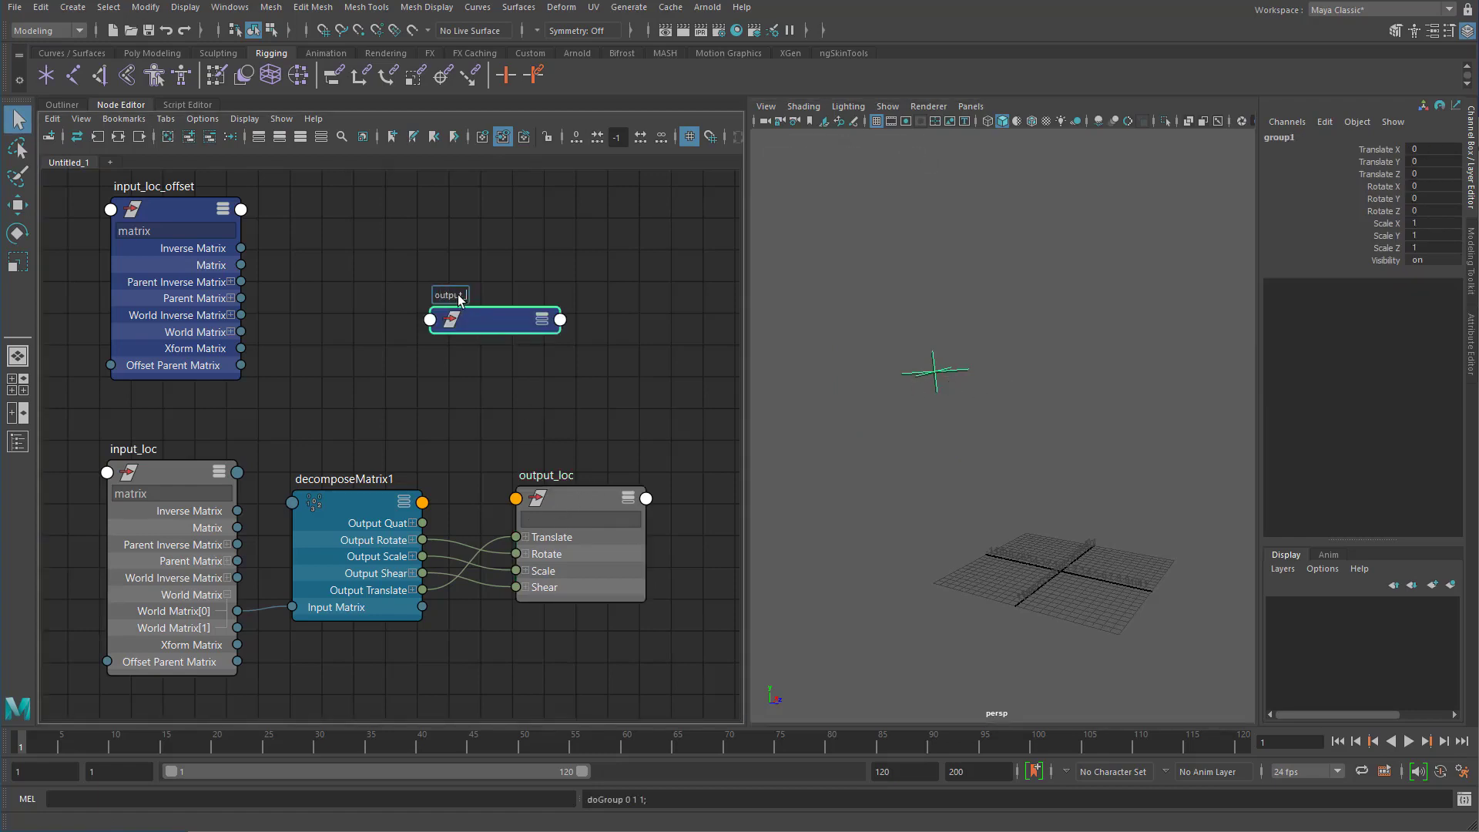
{"action": "type", "text": "t_loc_offset"}
{"action": "key", "text": "Return"}
Shift the output_loc_offset node slightly in the graph and move the group to about 3.9, 10.1, 4.6 in the scene.
{"action": "left_click_drag", "start_coordinate": [507, 314], "coordinate": [520, 295]}
{"action": "key", "text": "w"}
{"action": "middle_click_drag", "start_coordinate": [1002, 471], "coordinate": [990, 391]}
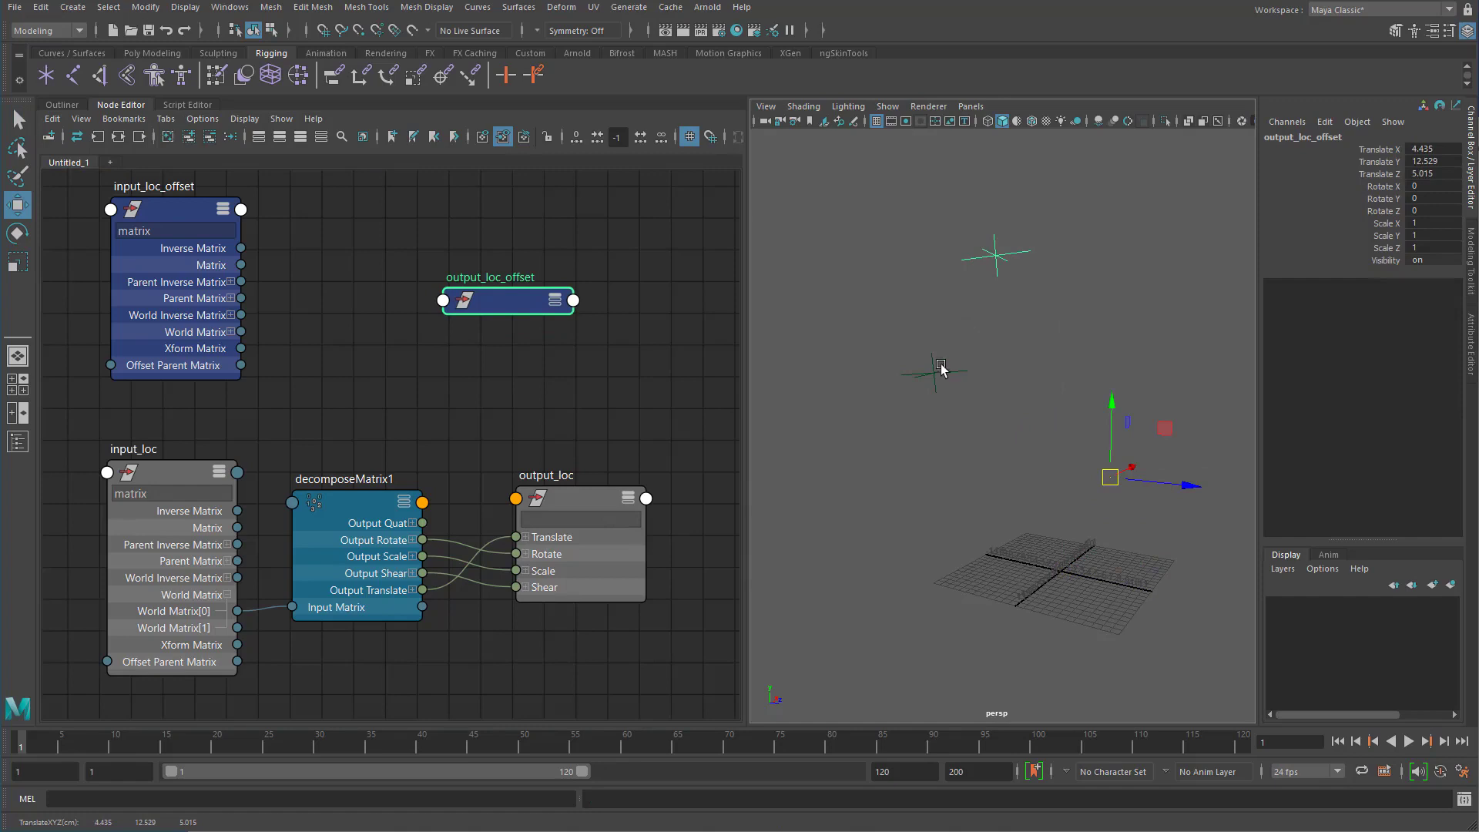
{"action": "left_click_drag", "start_coordinate": [1110, 476], "coordinate": [1035, 489]}
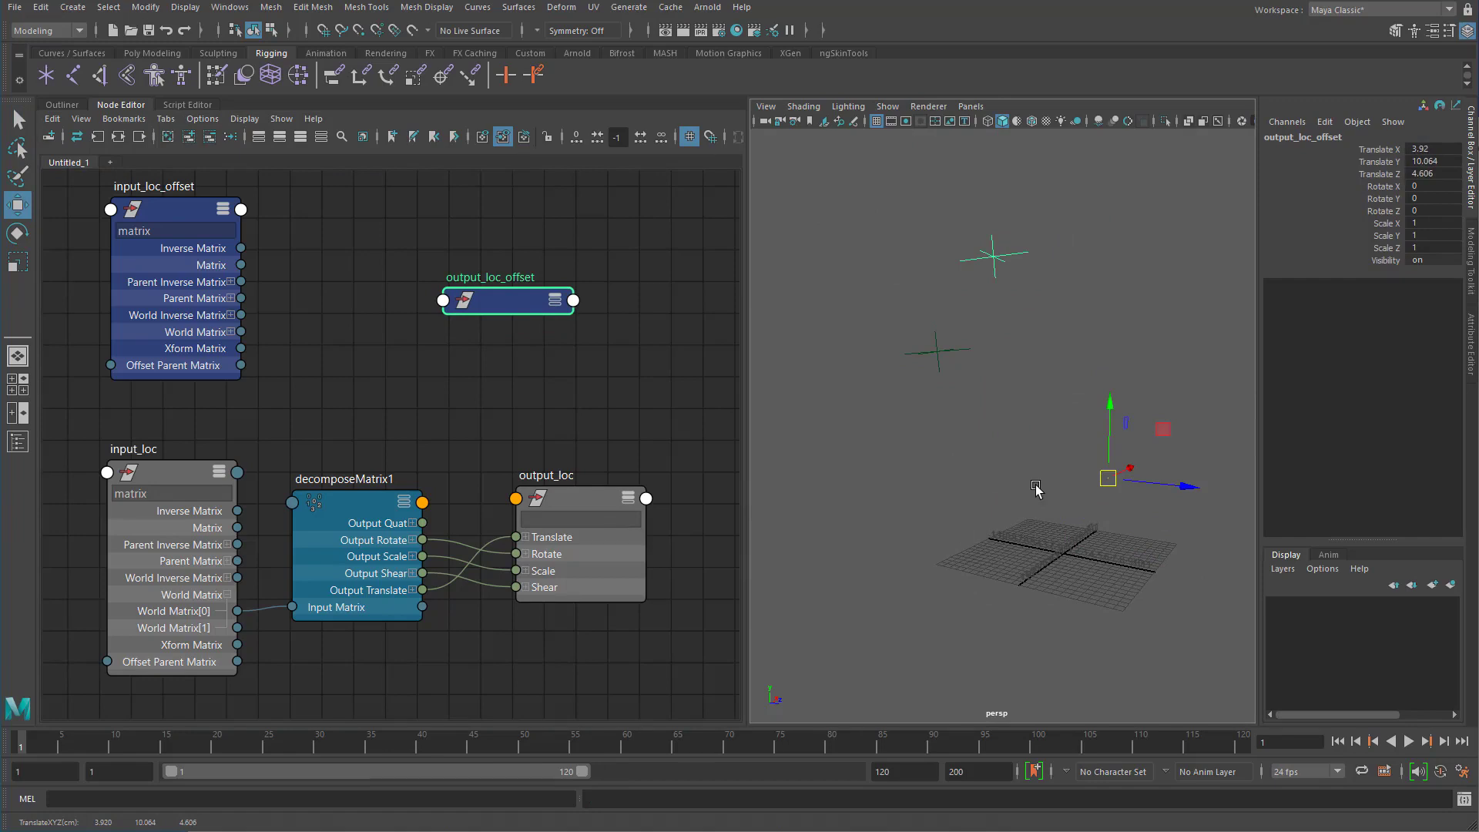
Rearrange the input_loc, decomposeMatrix1 and output_loc nodes in the graph, leaving a wider gap before output_loc.
{"action": "left_click_drag", "start_coordinate": [594, 502], "coordinate": [584, 485]}
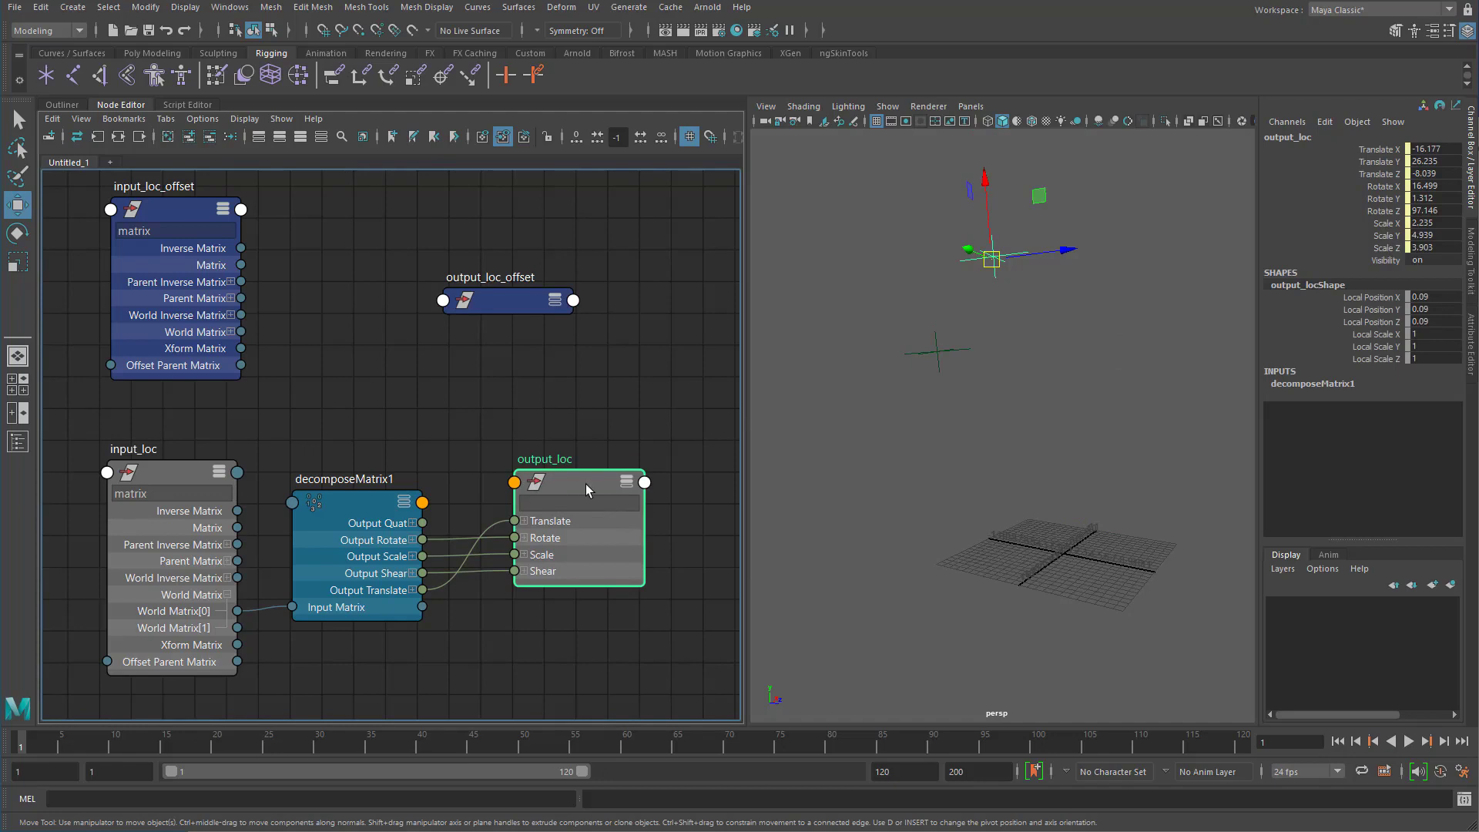
{"action": "left_click_drag", "start_coordinate": [585, 487], "coordinate": [593, 496]}
{"action": "mouse_move", "coordinate": [359, 508]}
{"action": "left_mouse_down"}
{"action": "mouse_move", "coordinate": [343, 510]}
{"action": "mouse_move", "coordinate": [351, 495]}
{"action": "left_mouse_up"}
{"action": "left_click", "coordinate": [214, 476]}
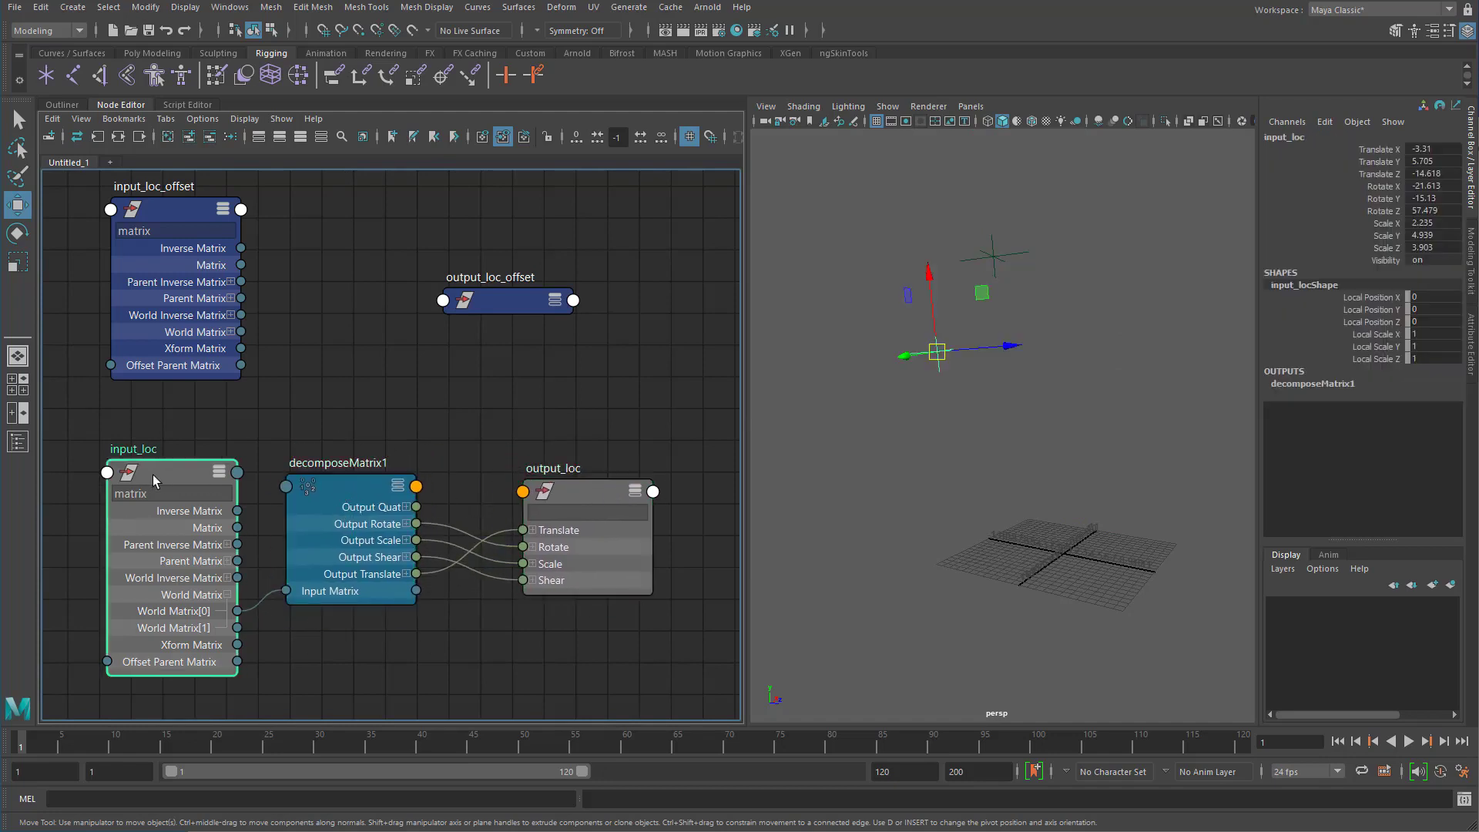
{"action": "left_click_drag", "start_coordinate": [152, 474], "coordinate": [192, 451]}
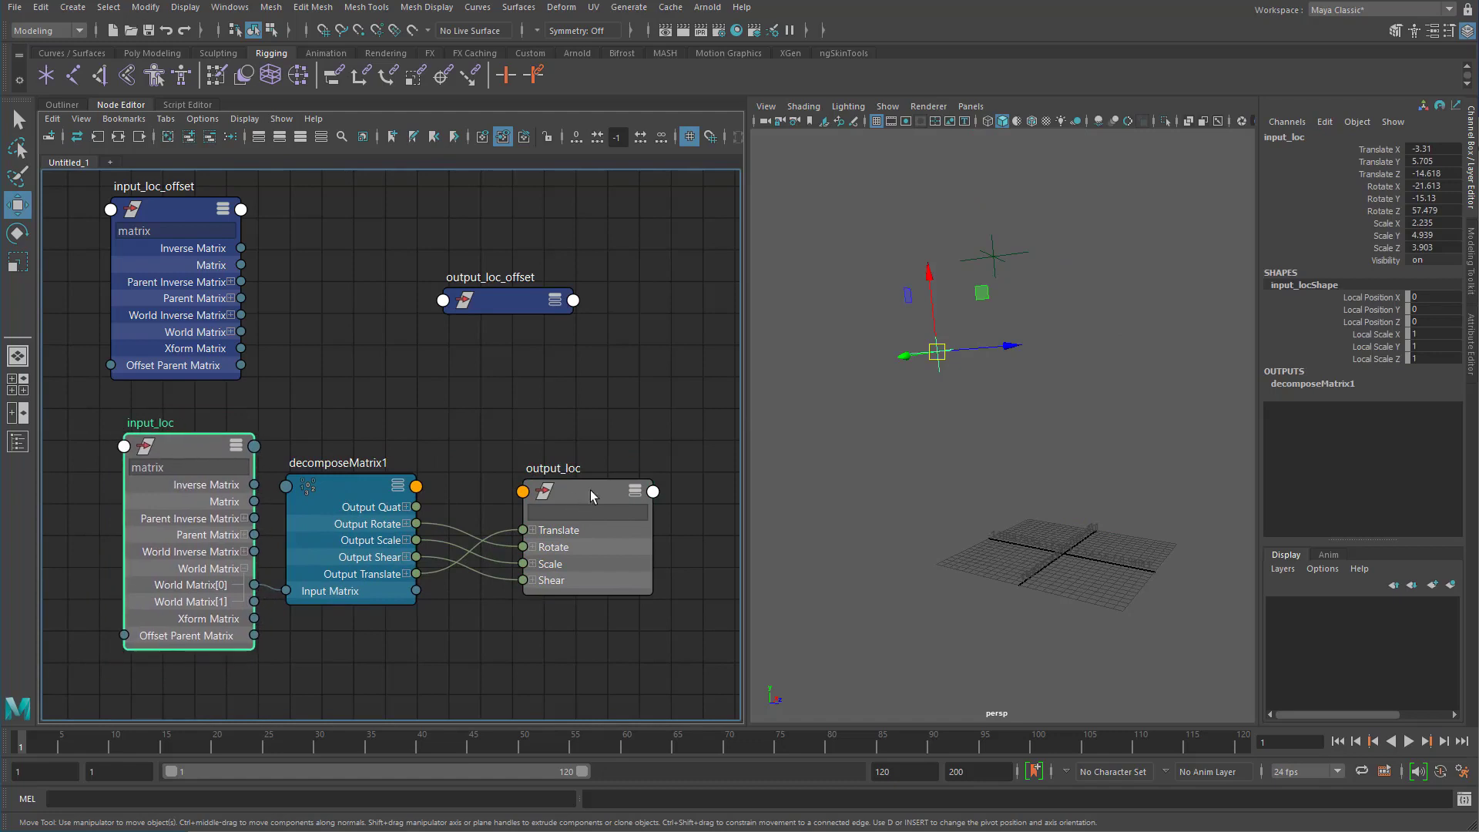
{"action": "mouse_move", "coordinate": [590, 491]}
{"action": "left_mouse_down"}
{"action": "mouse_move", "coordinate": [593, 460]}
{"action": "mouse_move", "coordinate": [612, 472]}
{"action": "left_mouse_up"}
Select output_loc_offset and move it in the scene to about 2.1, 11.1, 1.5.
{"action": "left_click", "coordinate": [497, 300]}
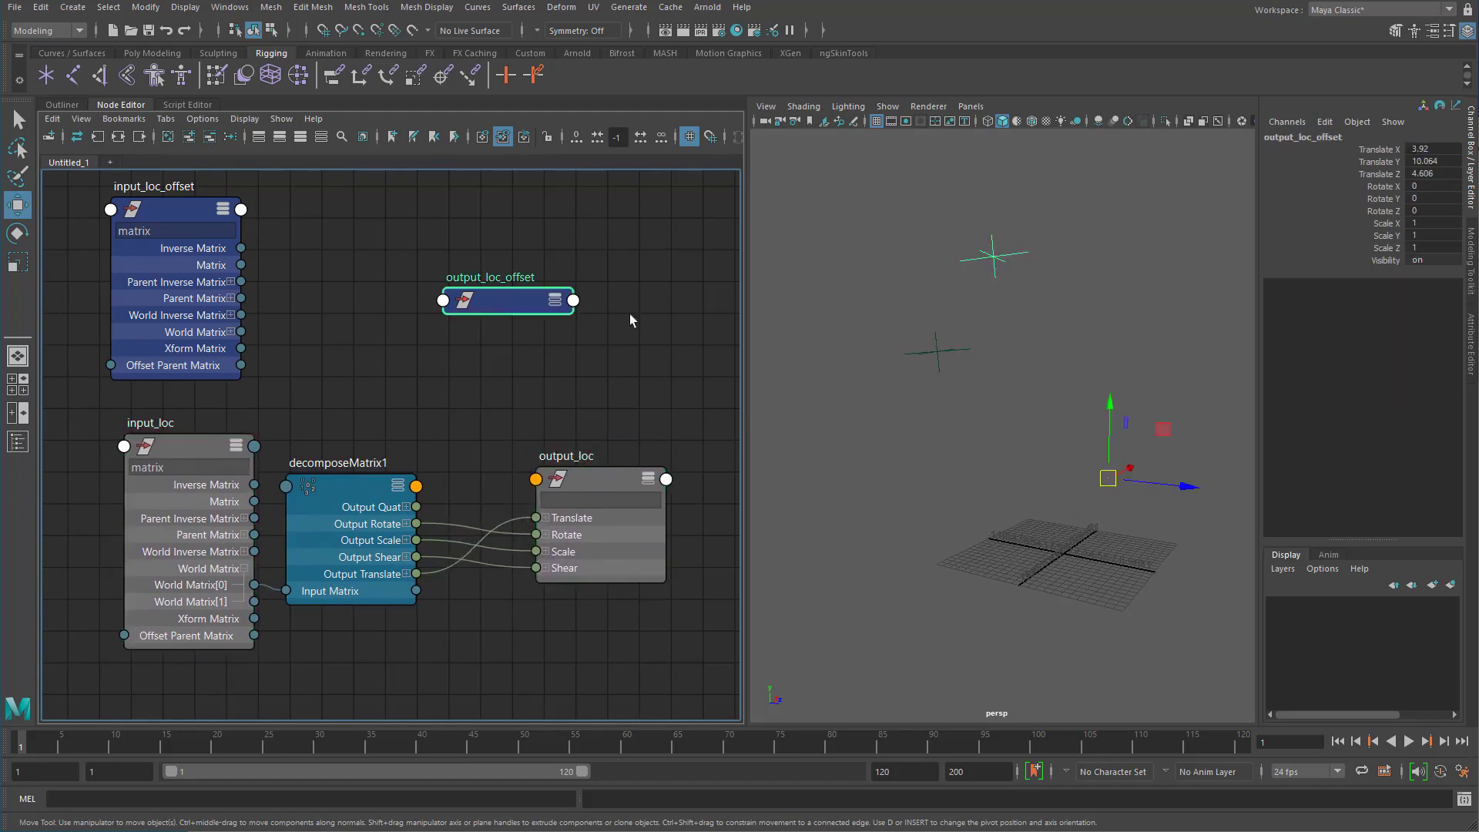
{"action": "left_click_drag", "start_coordinate": [1079, 454], "coordinate": [1029, 465]}
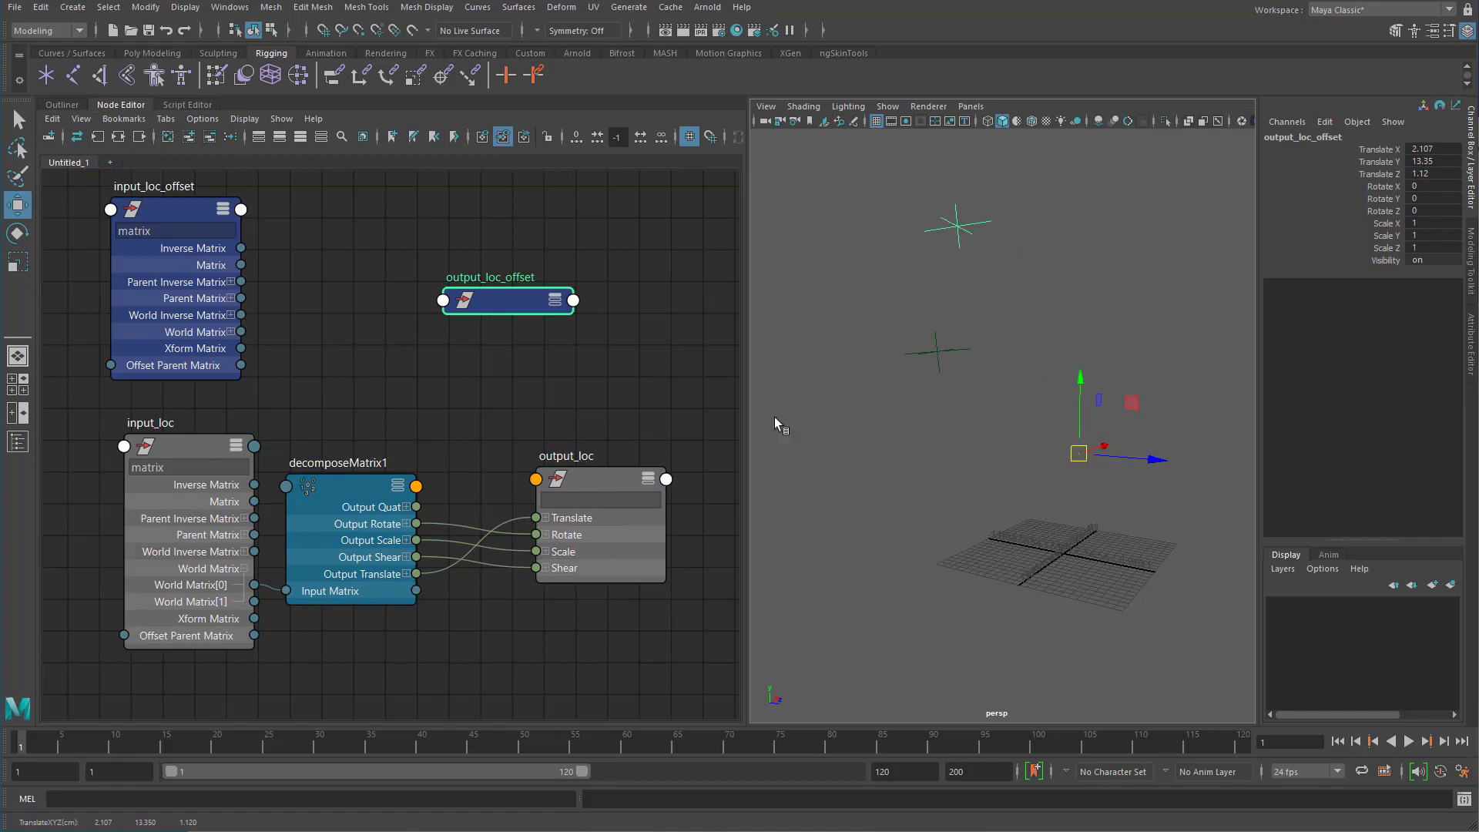
{"action": "mouse_move", "coordinate": [1073, 454]}
{"action": "left_mouse_down"}
{"action": "mouse_move", "coordinate": [1106, 491]}
{"action": "mouse_move", "coordinate": [1070, 492]}
{"action": "mouse_move", "coordinate": [1075, 472]}
{"action": "left_mouse_up"}
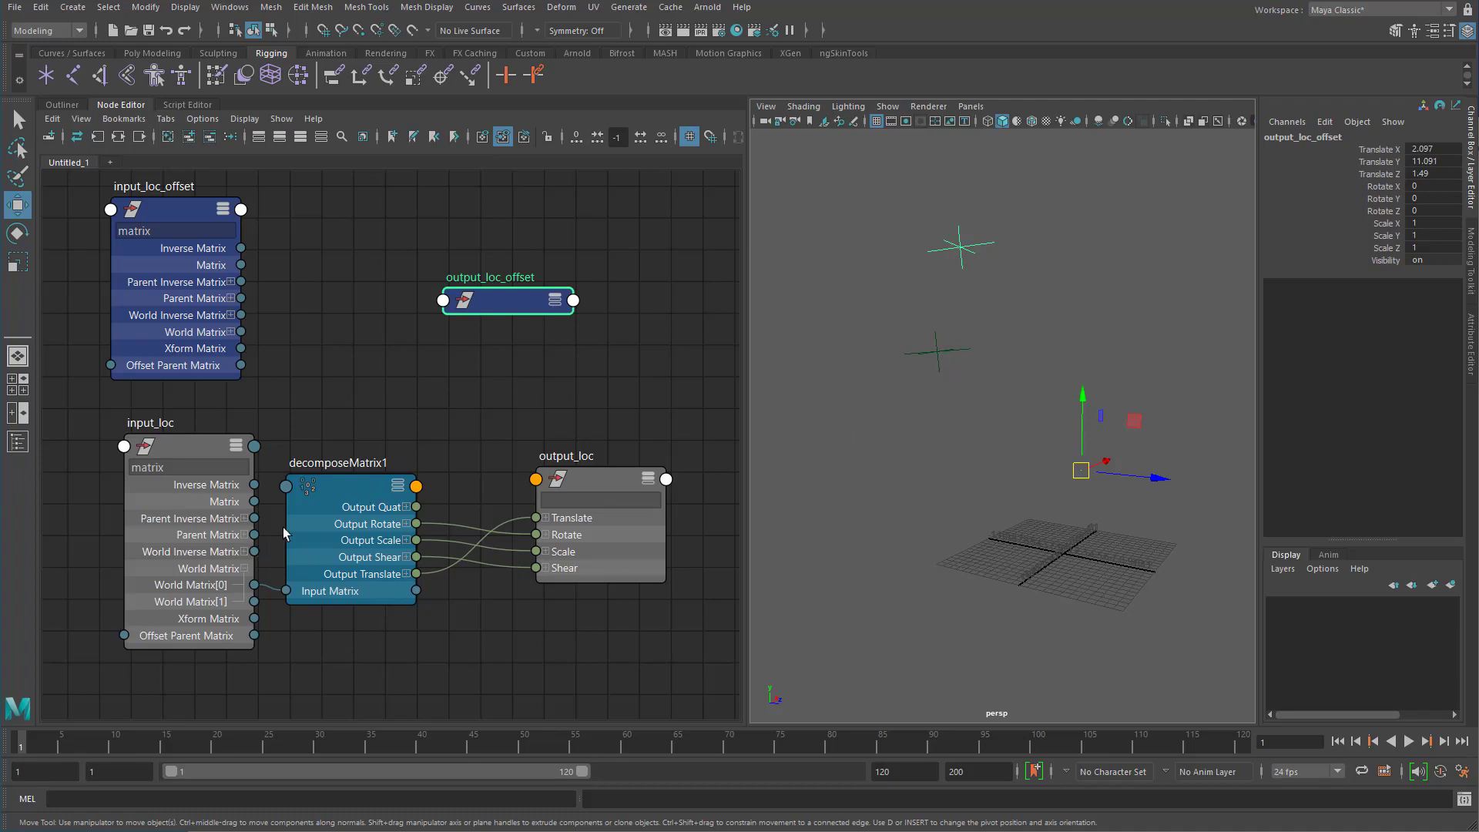
Move the output_loc node slightly in the graph and create a multMatrix node in the empty space above it.
{"action": "left_click", "coordinate": [496, 404]}
{"action": "middle_click_drag", "start_coordinate": [465, 459], "coordinate": [420, 392], "text": "alt"}
{"action": "left_click", "coordinate": [633, 422]}
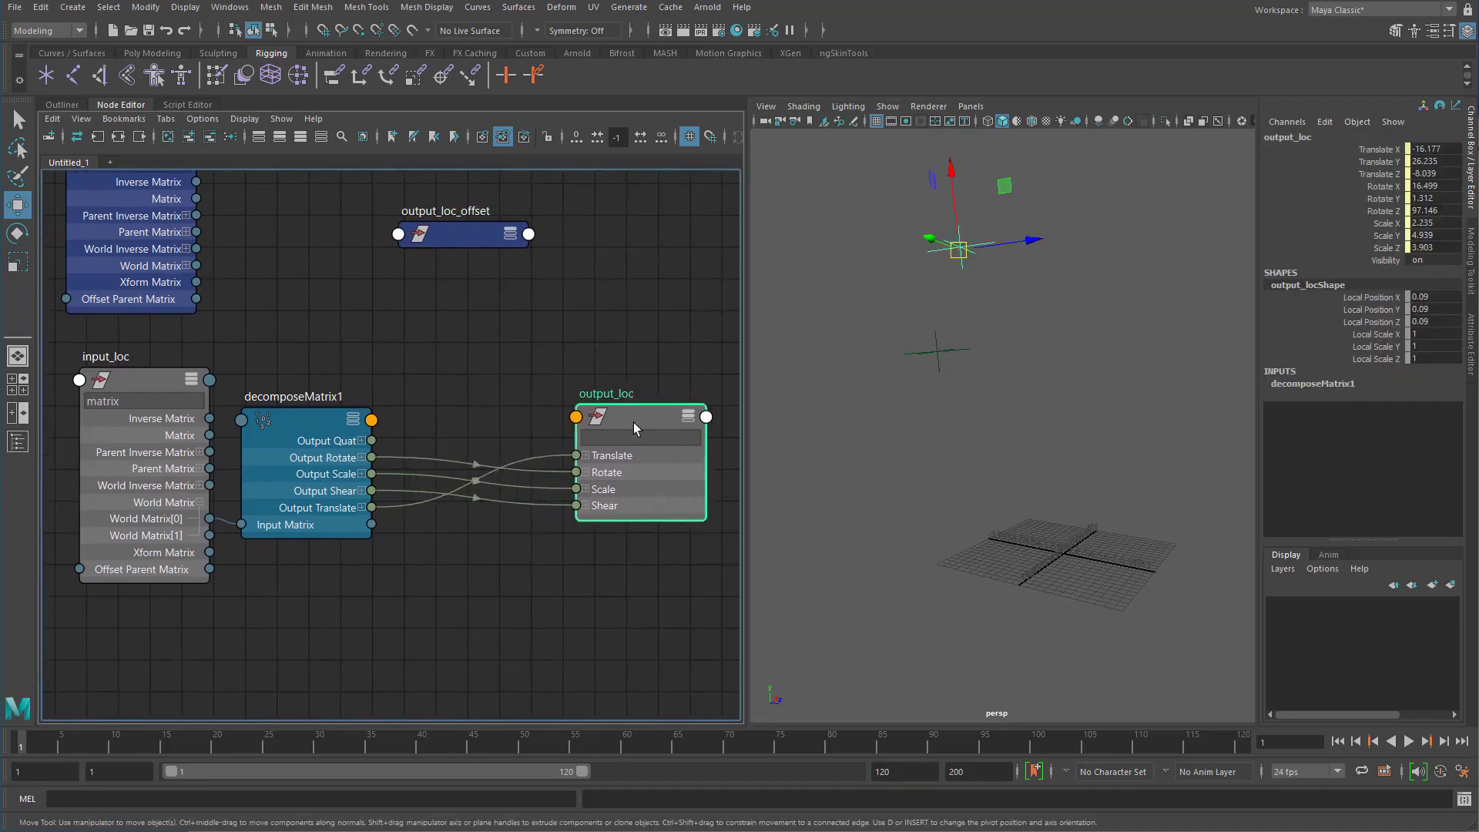
{"action": "left_click_drag", "start_coordinate": [633, 422], "coordinate": [639, 427]}
{"action": "scroll", "coordinate": [641, 429], "scroll_direction": "down", "scroll_amount": 3}
{"action": "middle_click_drag", "start_coordinate": [576, 410], "coordinate": [505, 408], "text": "alt"}
{"action": "scroll", "coordinate": [507, 363], "scroll_direction": "up", "scroll_amount": 1}
{"action": "left_click", "coordinate": [504, 350]}
{"action": "key", "text": "Tab"}
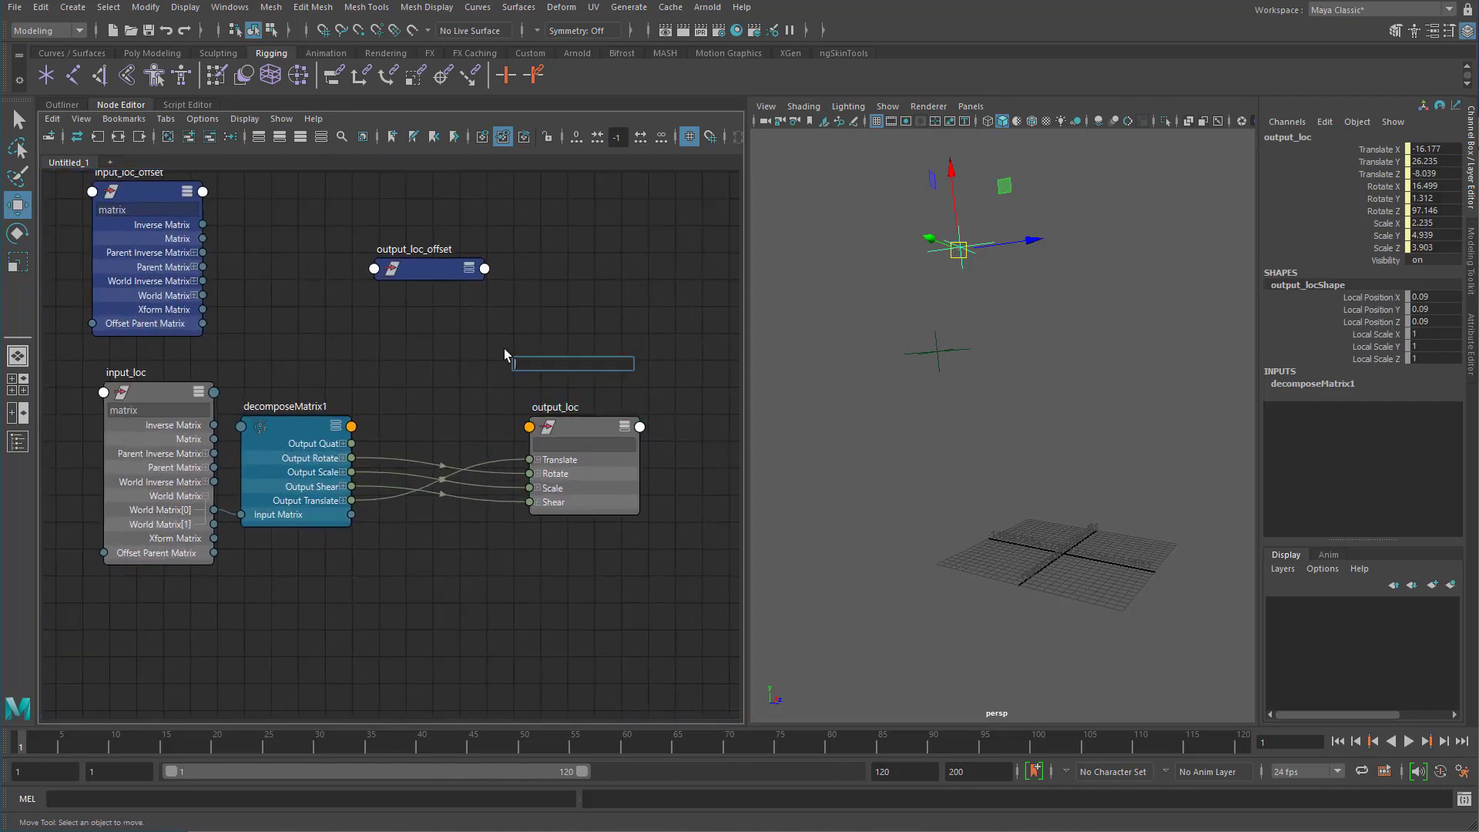
{"action": "type", "text": "multm"}
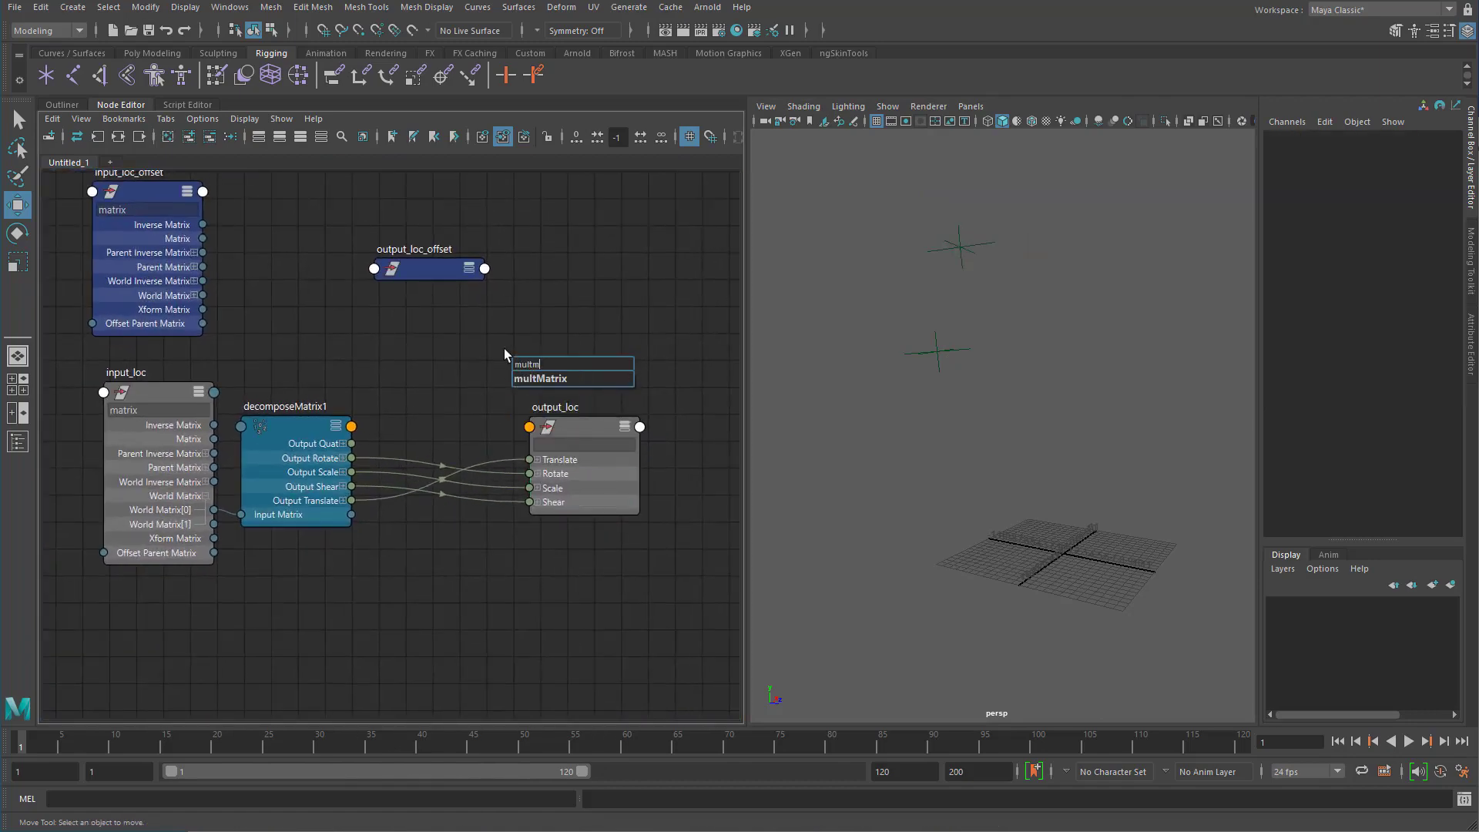
{"action": "key", "text": "Return"}
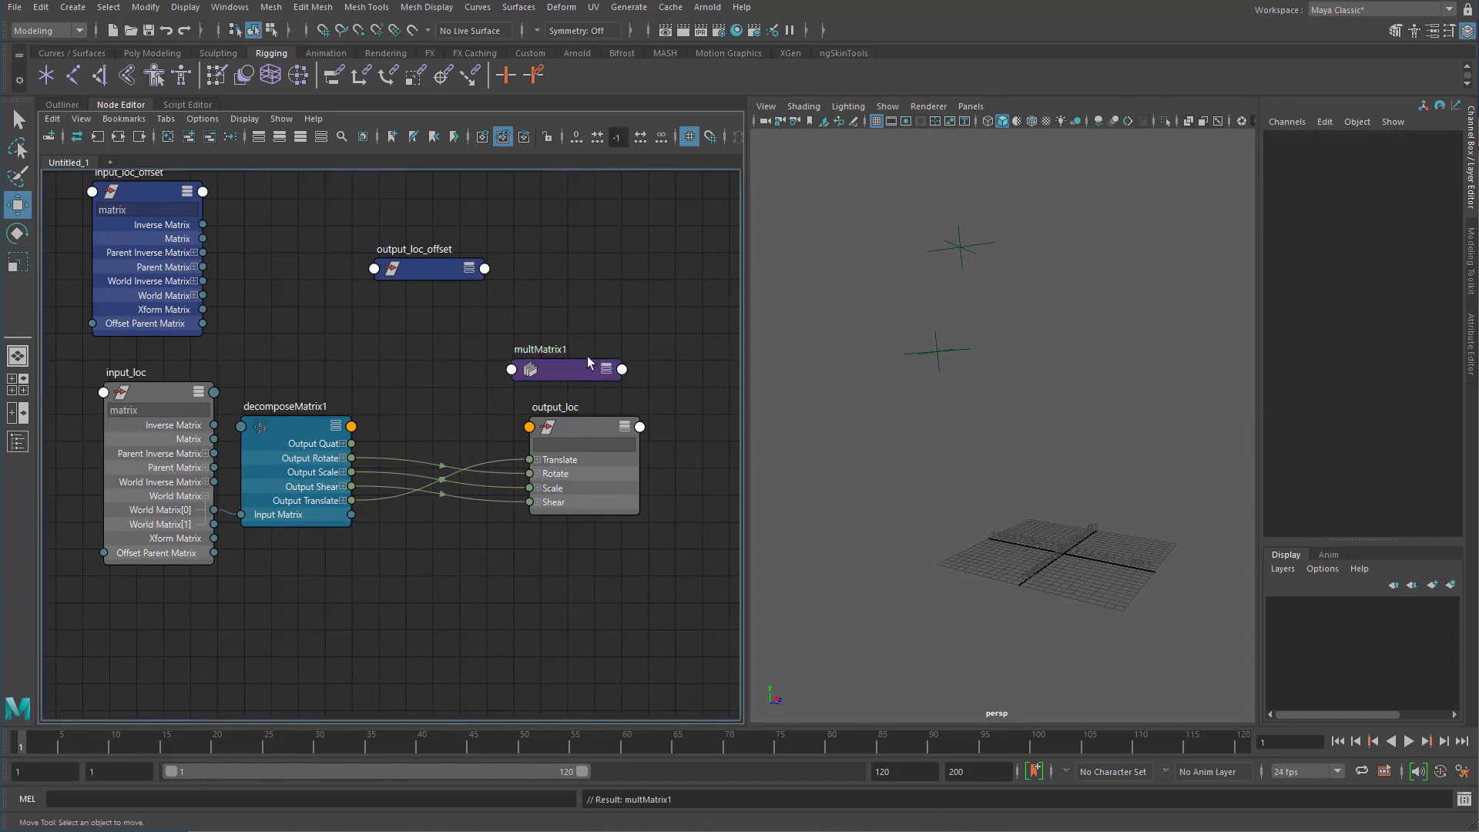
Place multMatrix1 between input_loc and decomposeMatrix1, with all its attributes shown and Matrix In expanded.
{"action": "left_click_drag", "start_coordinate": [588, 359], "coordinate": [448, 331]}
{"action": "key", "text": "3"}
{"action": "right_click_drag", "start_coordinate": [448, 331], "coordinate": [455, 528]}
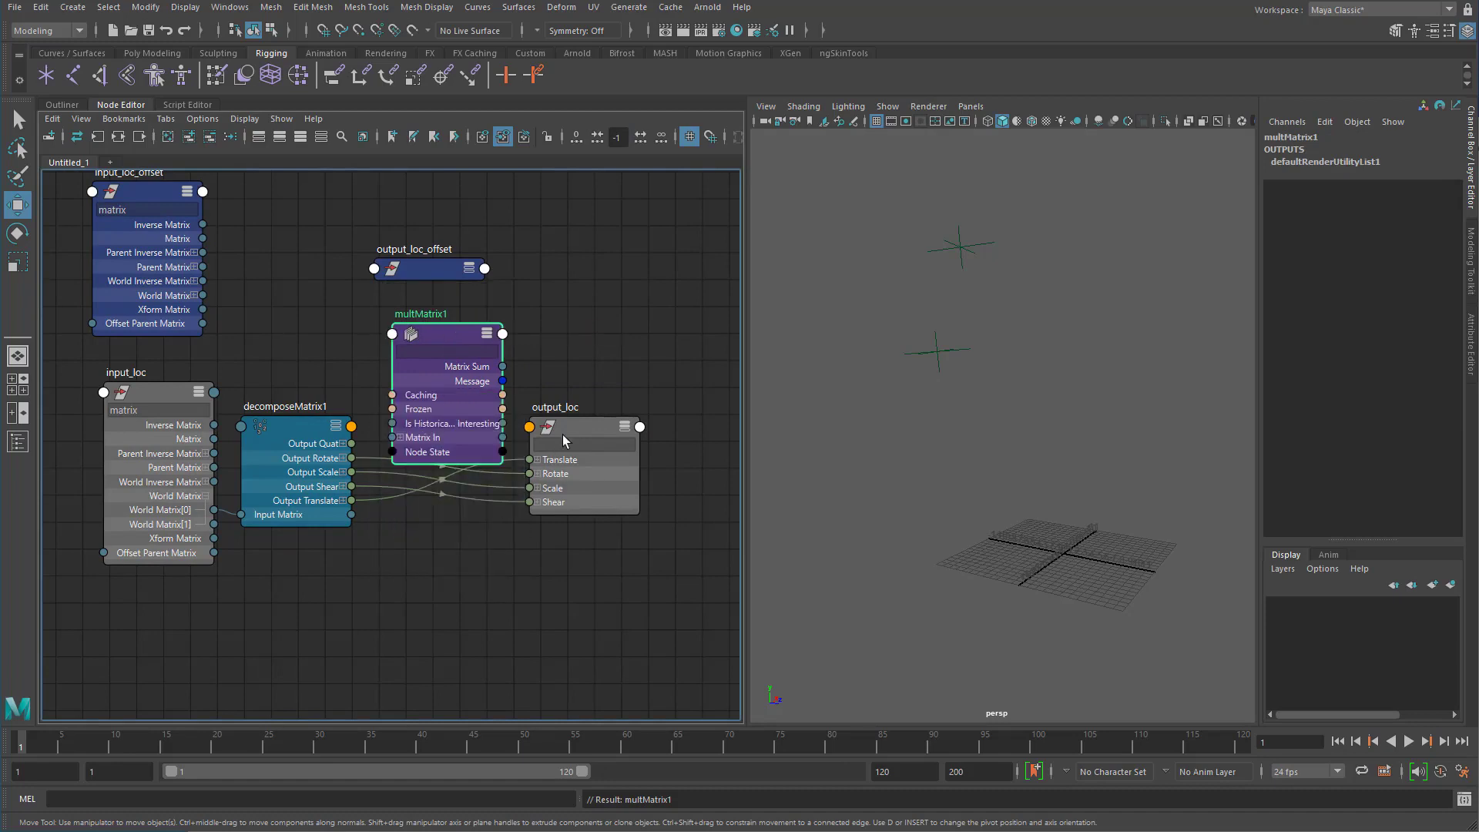
{"action": "middle_click_drag", "start_coordinate": [308, 386], "coordinate": [527, 383], "text": "alt"}
{"action": "left_click_drag", "start_coordinate": [342, 384], "coordinate": [61, 367]}
{"action": "left_click_drag", "start_coordinate": [616, 343], "coordinate": [342, 382]}
{"action": "left_click", "coordinate": [305, 482]}
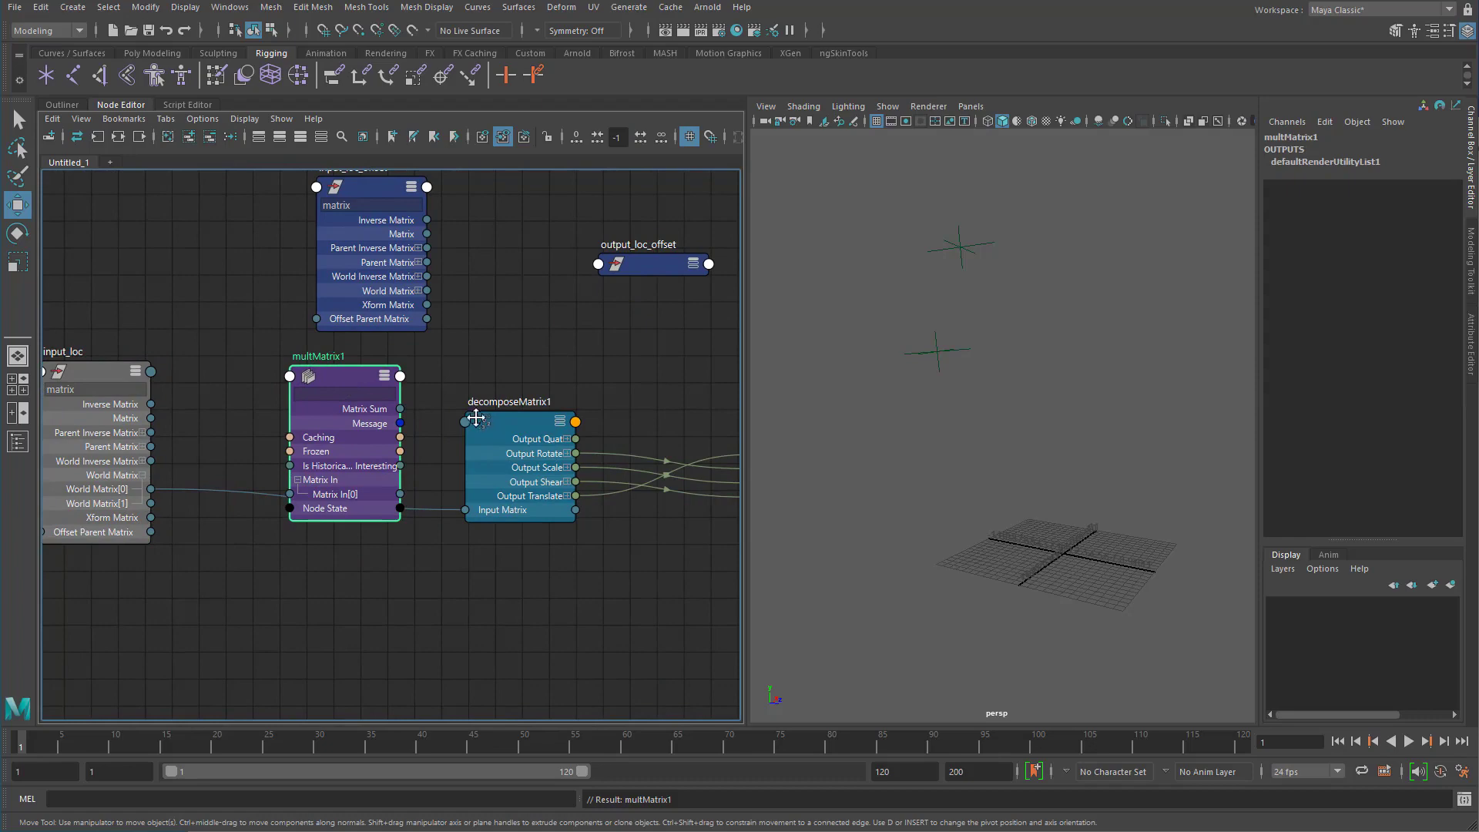
Nudge the input_loc and output_loc_offset nodes upward in the graph.
{"action": "scroll", "coordinate": [478, 427], "scroll_direction": "down", "scroll_amount": 2}
{"action": "mouse_move", "coordinate": [475, 418]}
{"action": "middle_mouse_down", "text": "alt"}
{"action": "mouse_move", "coordinate": [442, 434]}
{"action": "mouse_move", "coordinate": [490, 399]}
{"action": "middle_mouse_up", "text": "alt"}
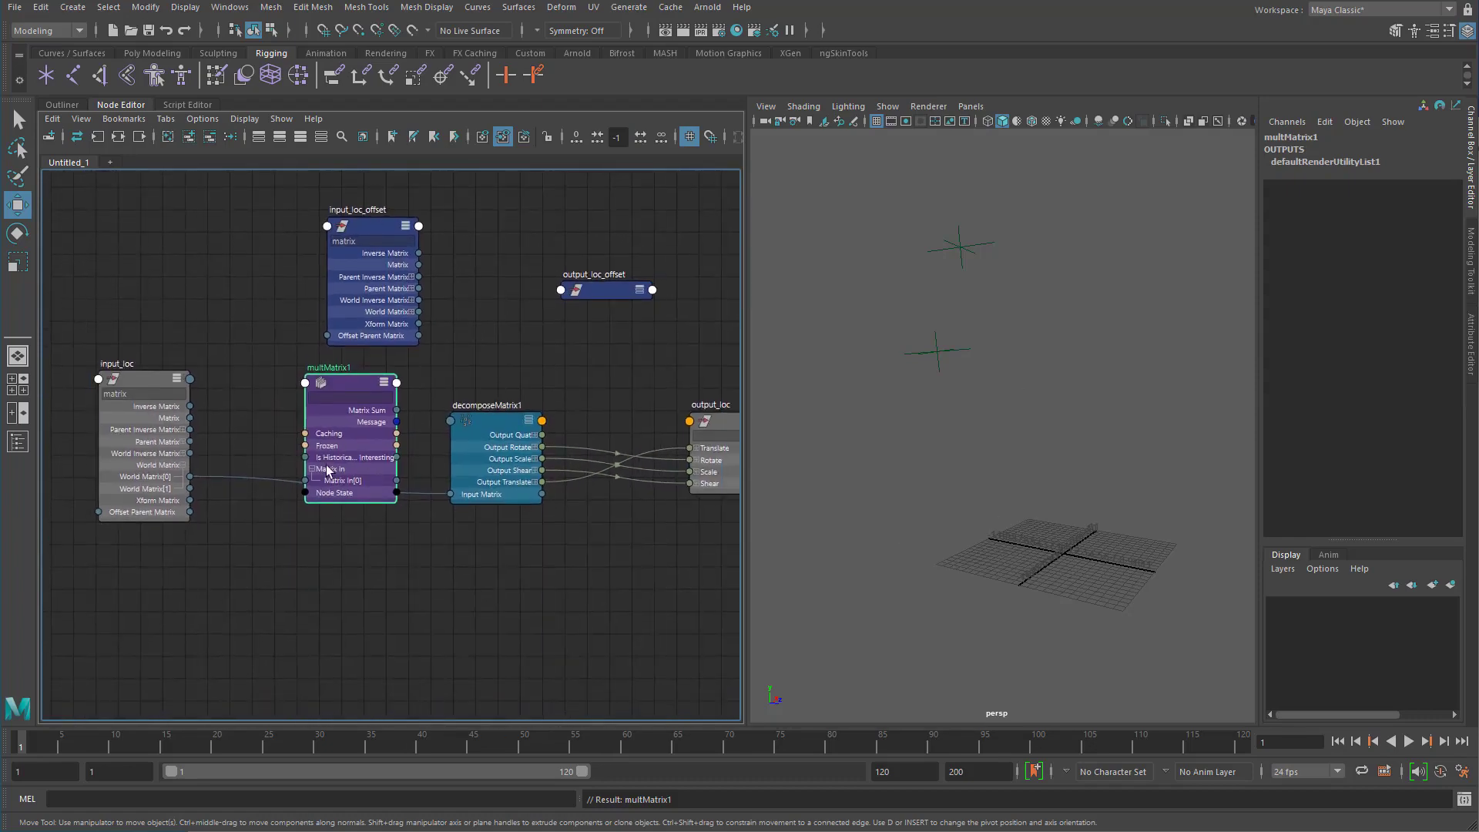
{"action": "left_click_drag", "start_coordinate": [126, 378], "coordinate": [125, 366]}
{"action": "middle_click_drag", "start_coordinate": [551, 385], "coordinate": [520, 384], "text": "alt"}
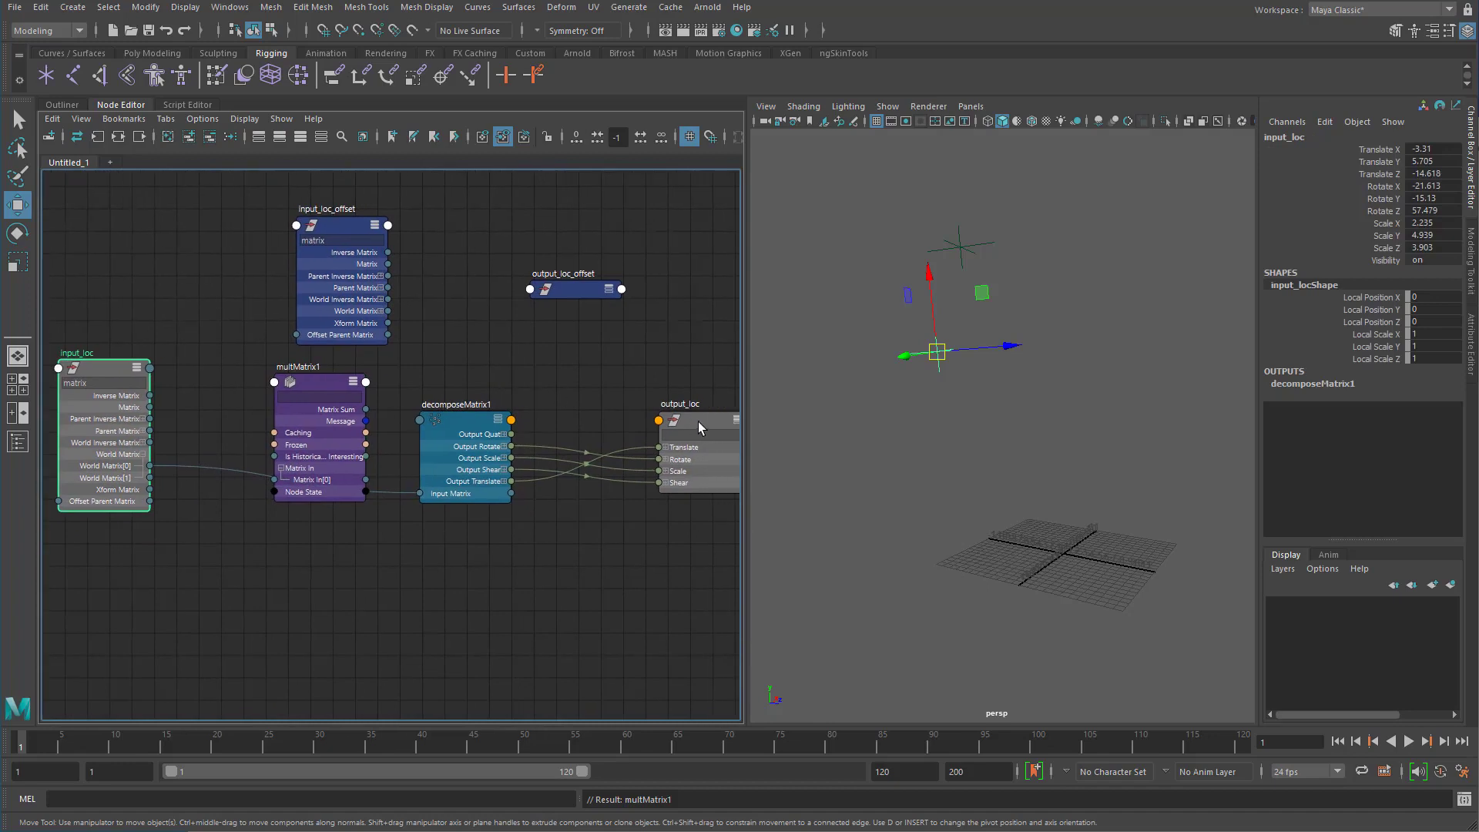
{"action": "left_click_drag", "start_coordinate": [571, 294], "coordinate": [566, 286]}
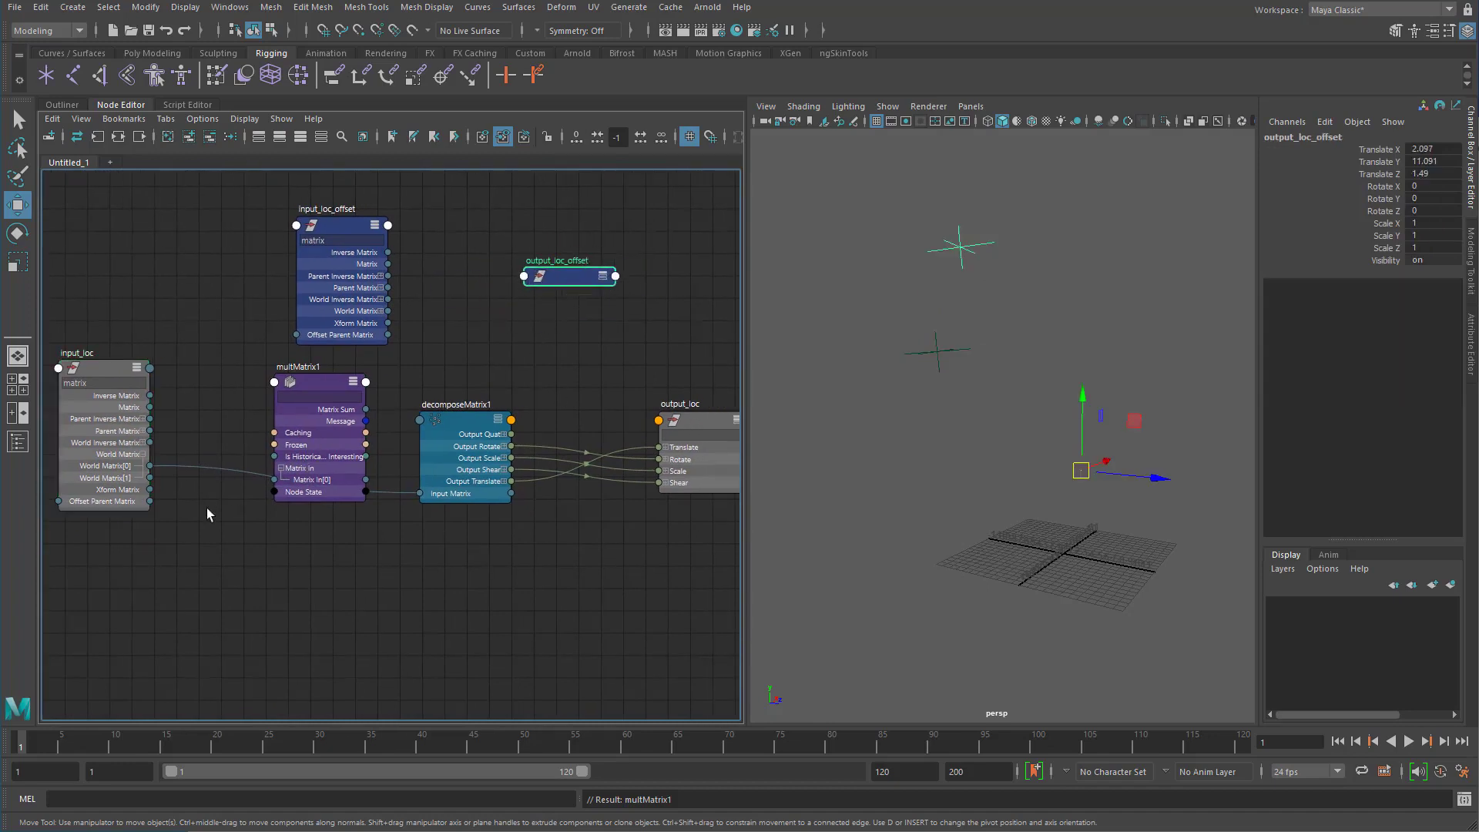
Connect input_loc's World Matrix[0] to multMatrix1's Matrix In[0].
{"action": "left_click_drag", "start_coordinate": [149, 466], "coordinate": [280, 479]}
{"action": "scroll", "coordinate": [305, 554], "scroll_direction": "up", "scroll_amount": 2}
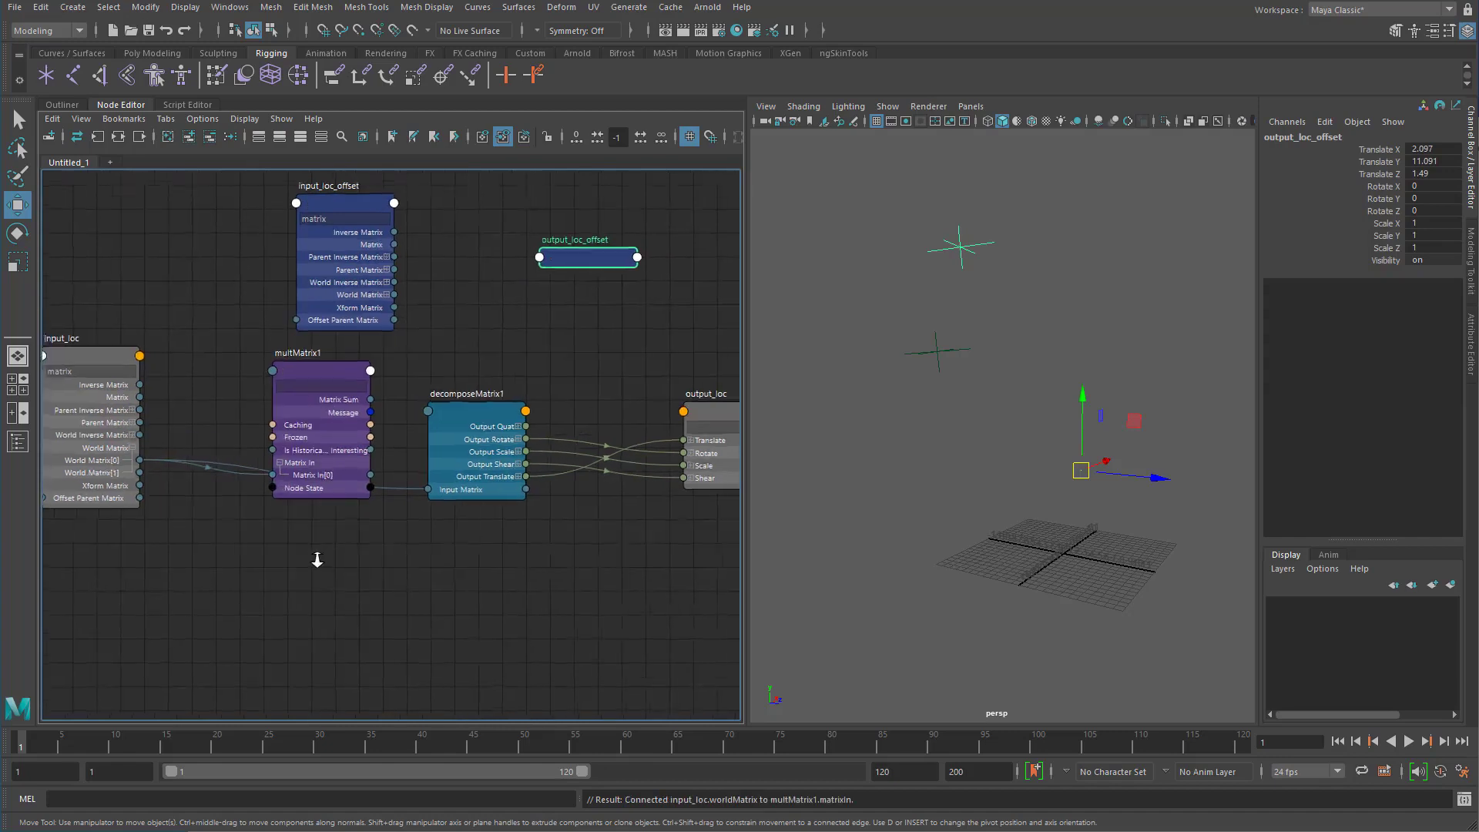
{"action": "left_click", "coordinate": [279, 460]}
{"action": "left_click", "coordinate": [279, 459]}
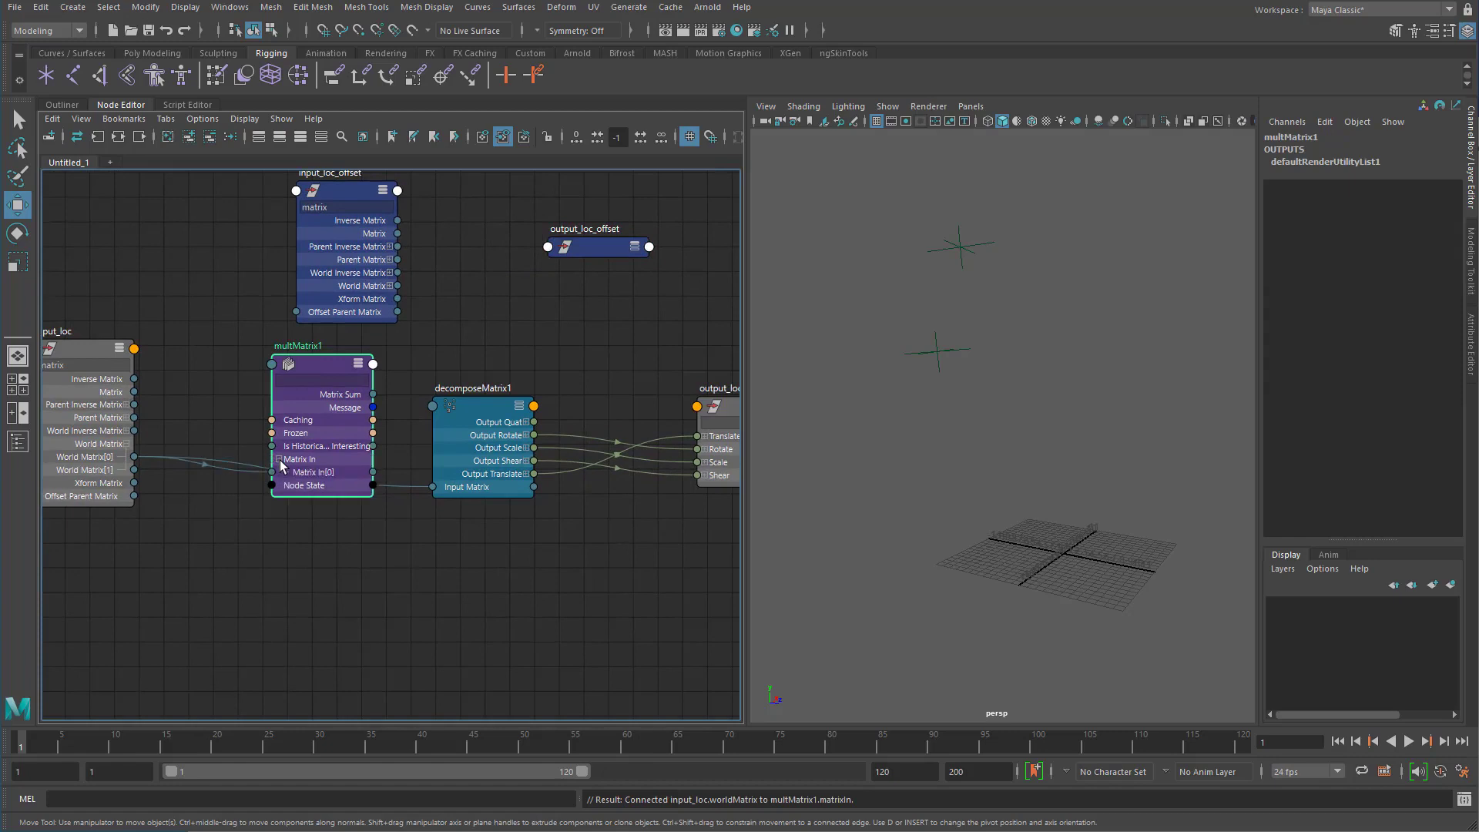
Reduce the attributes shown on multMatrix1 to Matrix Sum, Message and Matrix In, with its Matrix In entries expanded.
{"action": "right_click", "coordinate": [313, 372]}
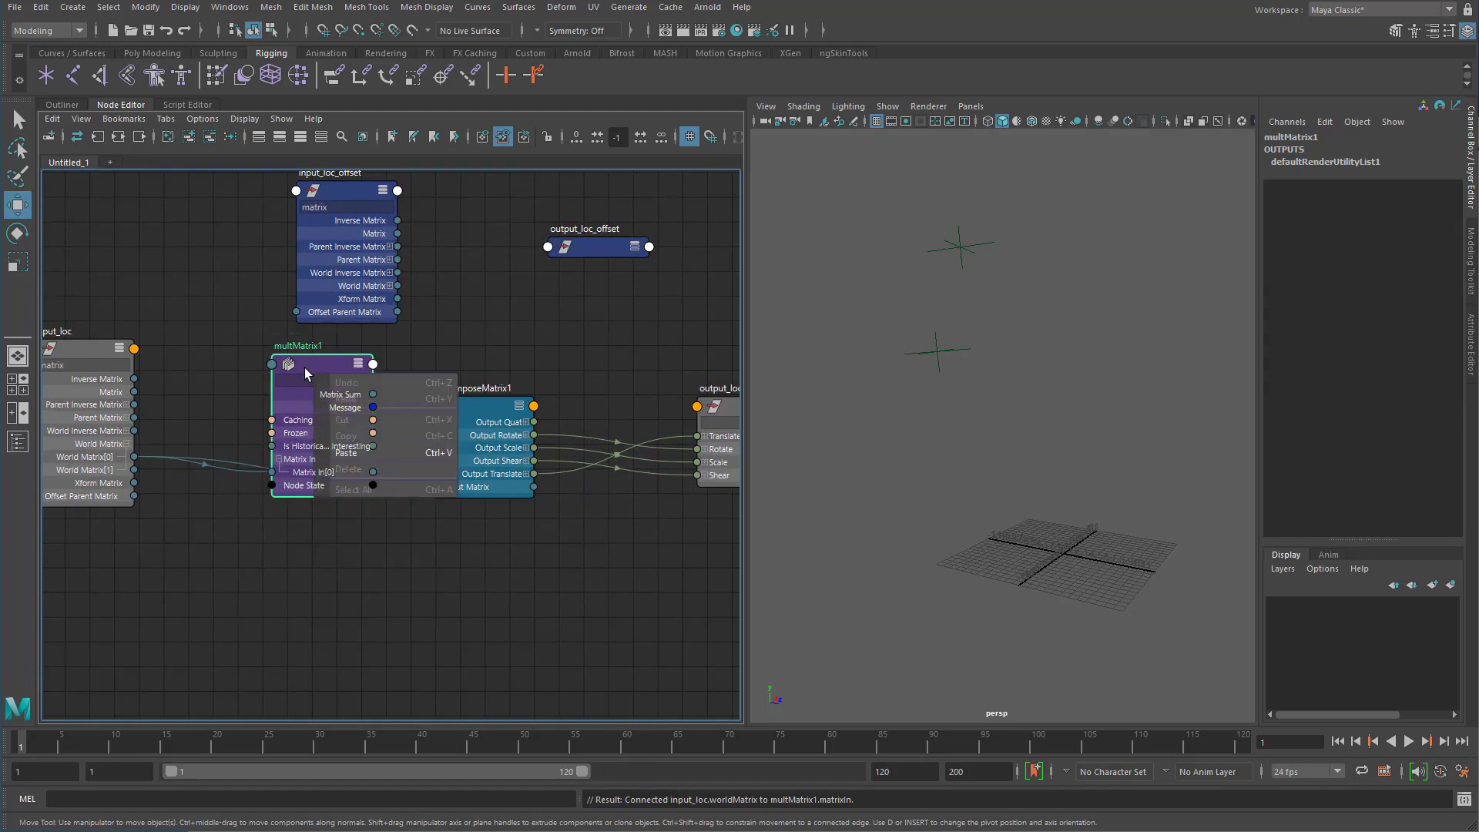
{"action": "left_click", "coordinate": [224, 429]}
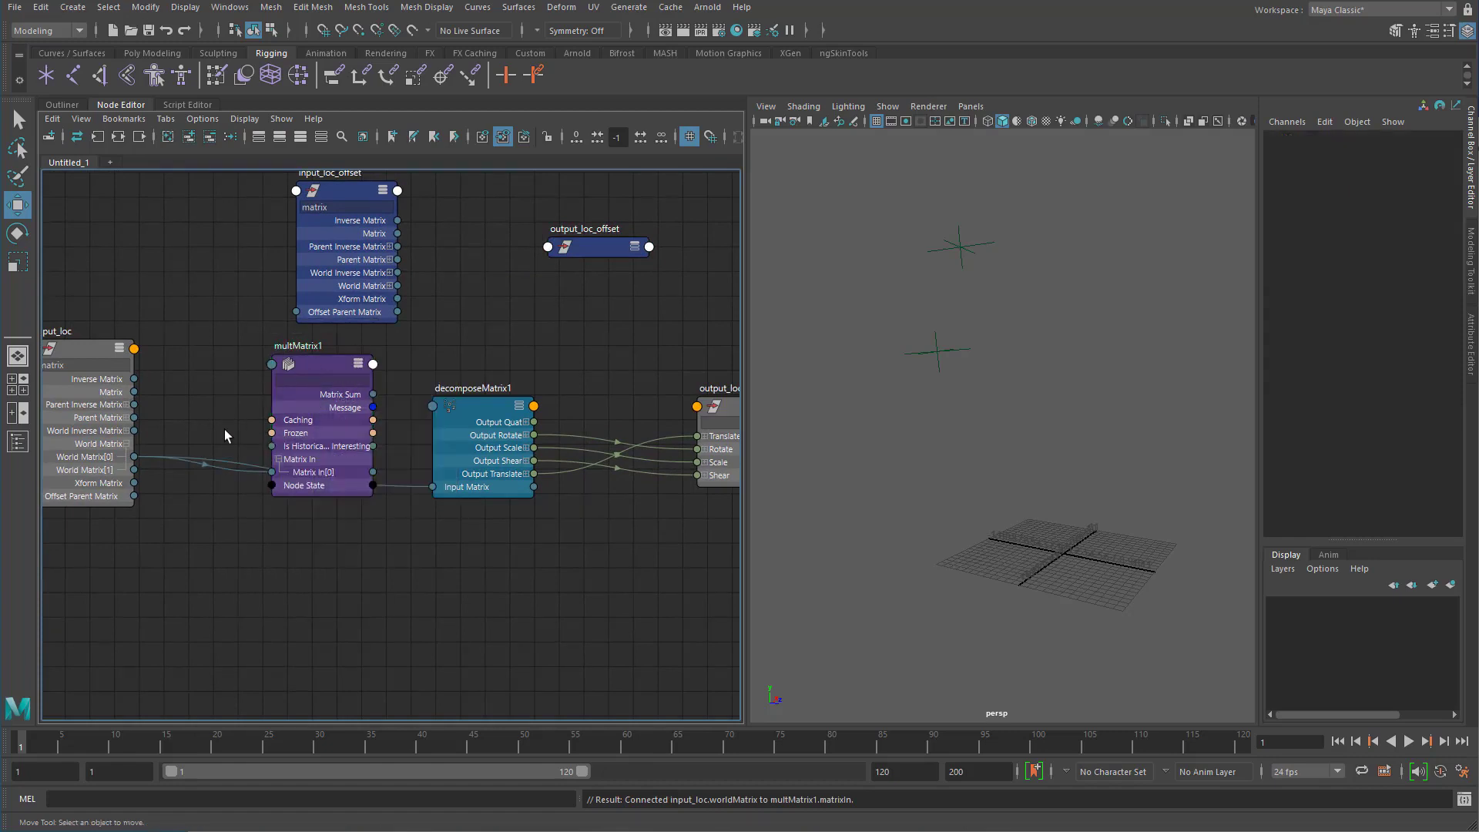
{"action": "right_click", "coordinate": [319, 360]}
{"action": "left_click", "coordinate": [325, 554]}
{"action": "left_click", "coordinate": [320, 363]}
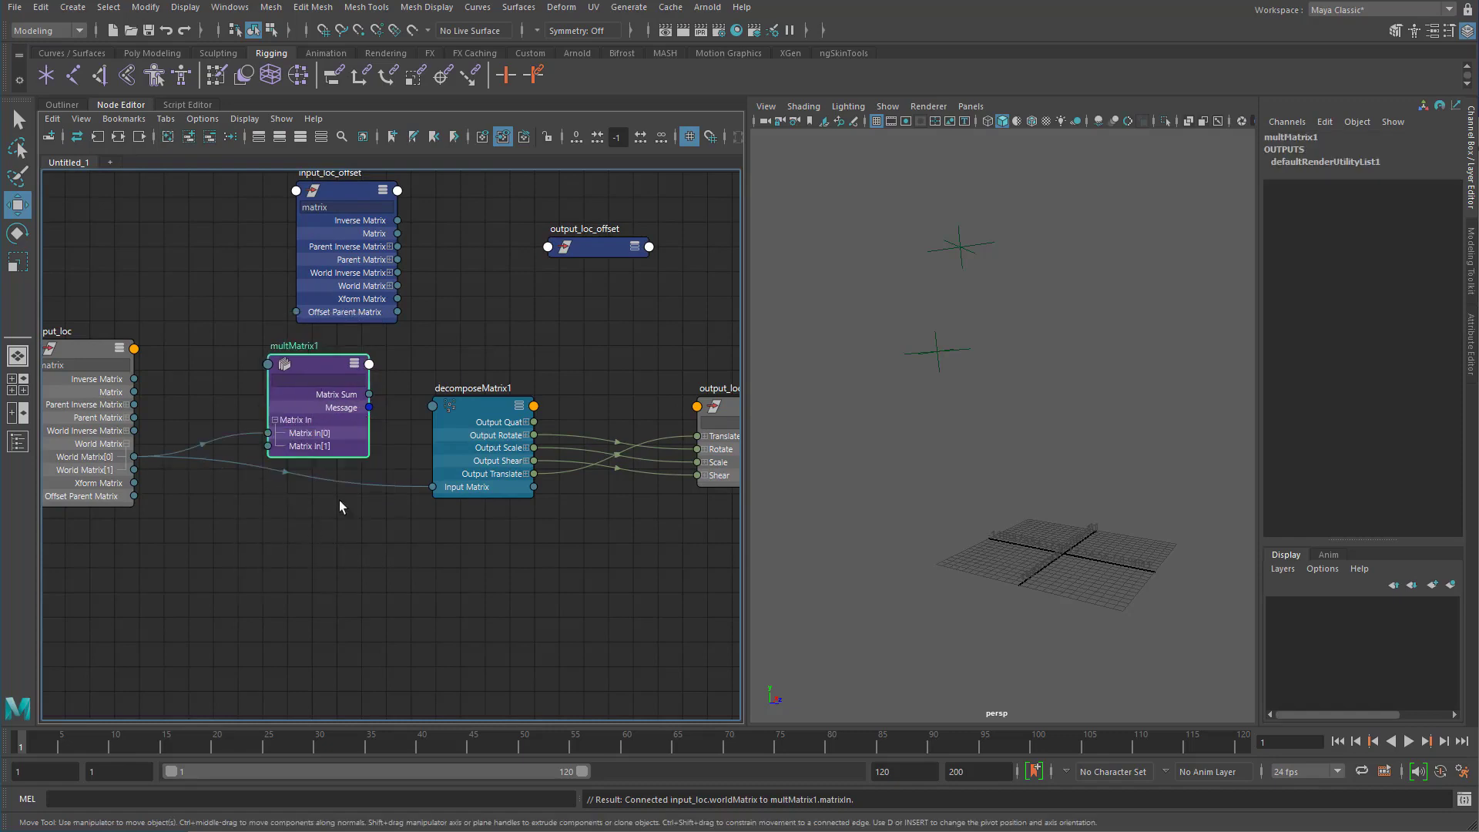
{"action": "left_click_drag", "start_coordinate": [324, 370], "coordinate": [325, 362]}
Move the output_loc_offset node below input_loc in the graph and show all its attributes.
{"action": "middle_click_drag", "start_coordinate": [502, 455], "coordinate": [385, 448], "text": "alt"}
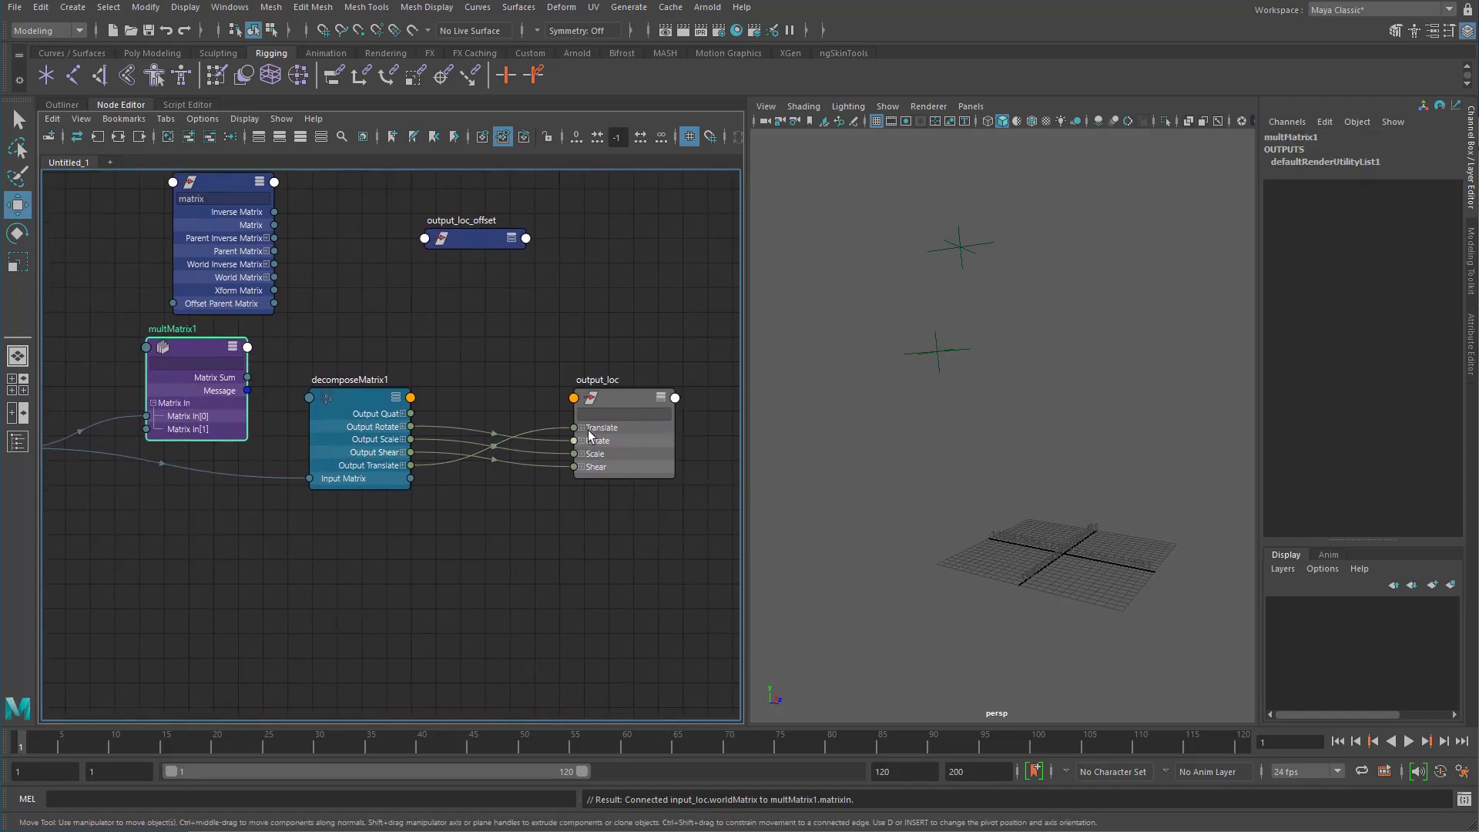
{"action": "left_click_drag", "start_coordinate": [464, 238], "coordinate": [129, 613]}
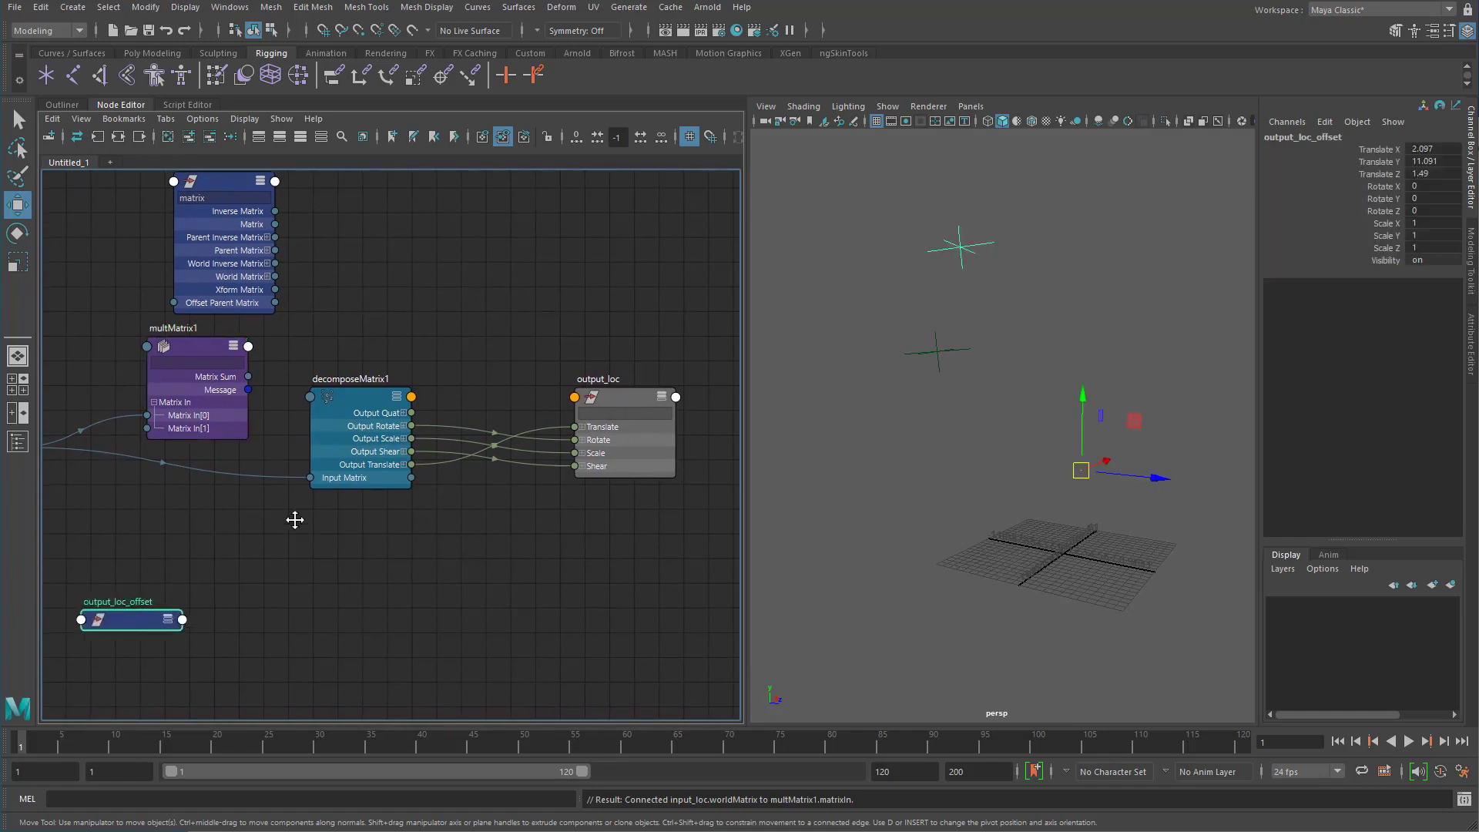
{"action": "middle_click_drag", "start_coordinate": [129, 613], "coordinate": [363, 545], "text": "alt"}
{"action": "left_click_drag", "start_coordinate": [365, 546], "coordinate": [239, 515]}
{"action": "middle_click_drag", "start_coordinate": [337, 479], "coordinate": [349, 490], "text": "alt"}
{"action": "key", "text": "2"}
{"action": "left_click_drag", "start_coordinate": [266, 528], "coordinate": [218, 413]}
{"action": "key", "text": "3"}
Connect output_loc_offset's World Inverse Matrix[0] to multMatrix1's Matrix In[1], and multMatrix1's Matrix Sum to decomposeMatrix1's Input Matrix.
{"action": "scroll", "coordinate": [248, 493], "scroll_direction": "up", "scroll_amount": 2}
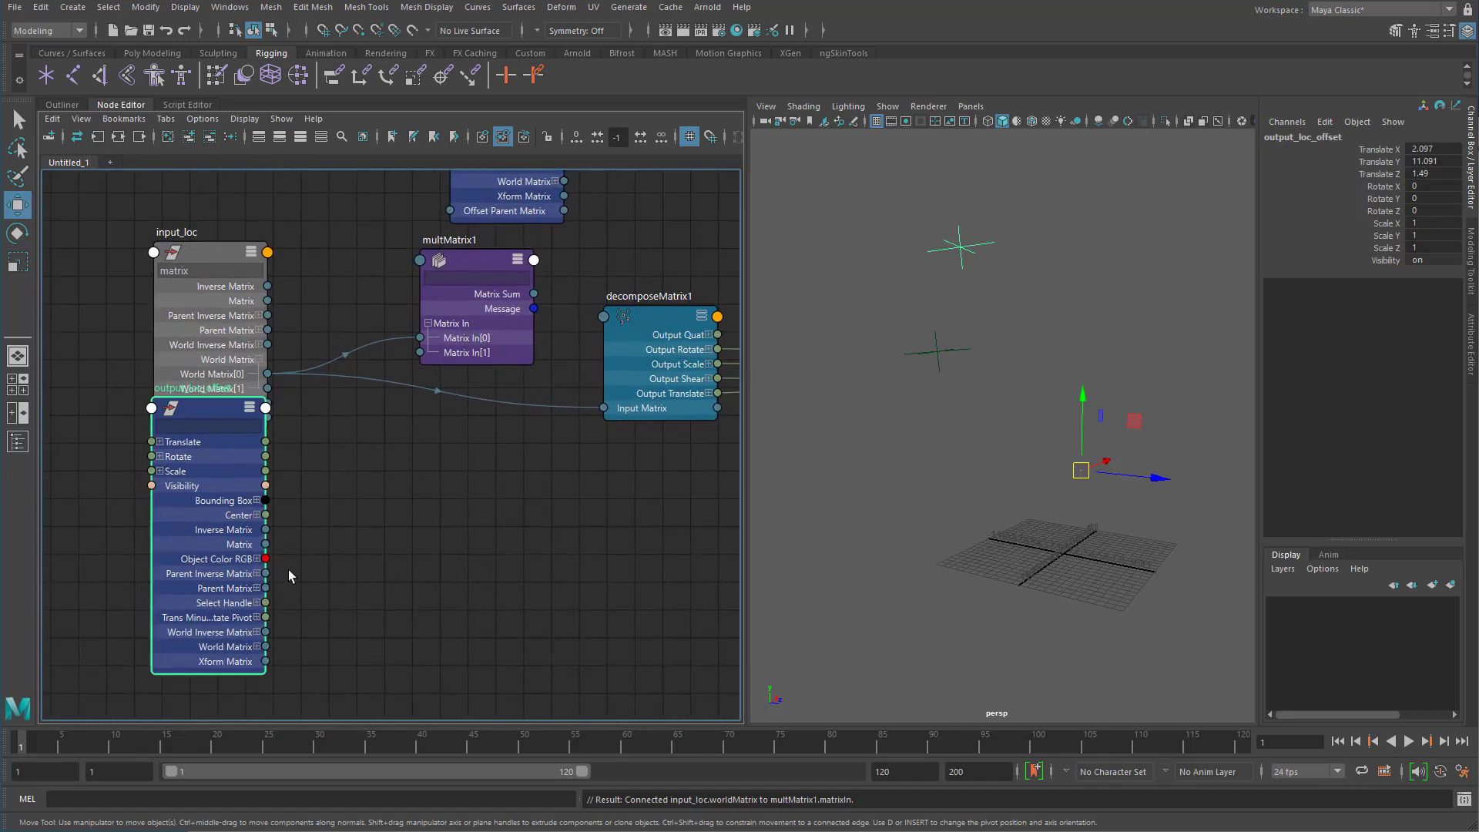
{"action": "left_click", "coordinate": [256, 632]}
{"action": "left_click_drag", "start_coordinate": [265, 646], "coordinate": [422, 353]}
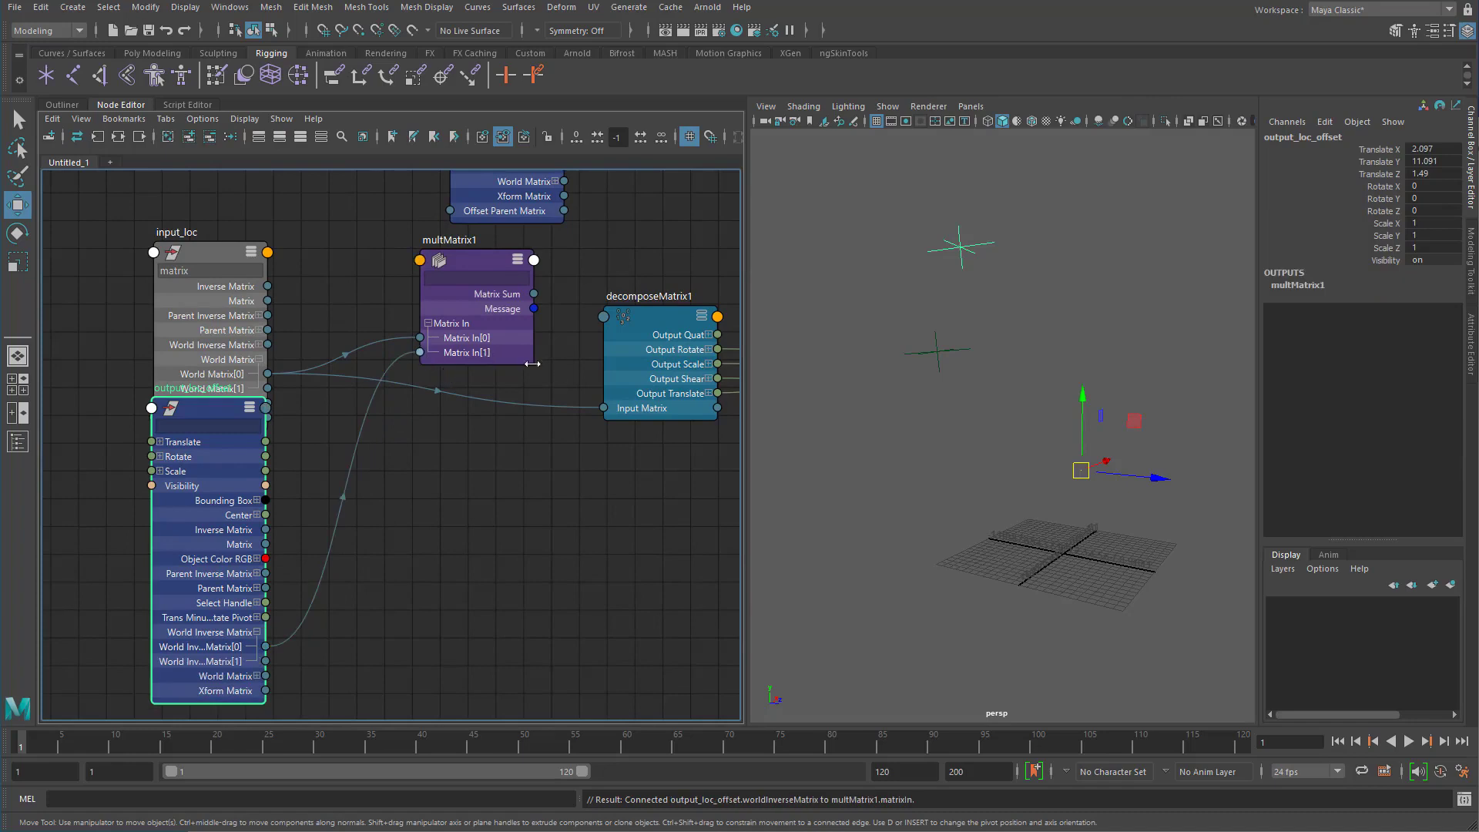
{"action": "middle_click_drag", "start_coordinate": [511, 350], "coordinate": [420, 354], "text": "alt"}
{"action": "left_click_drag", "start_coordinate": [443, 298], "coordinate": [515, 413]}
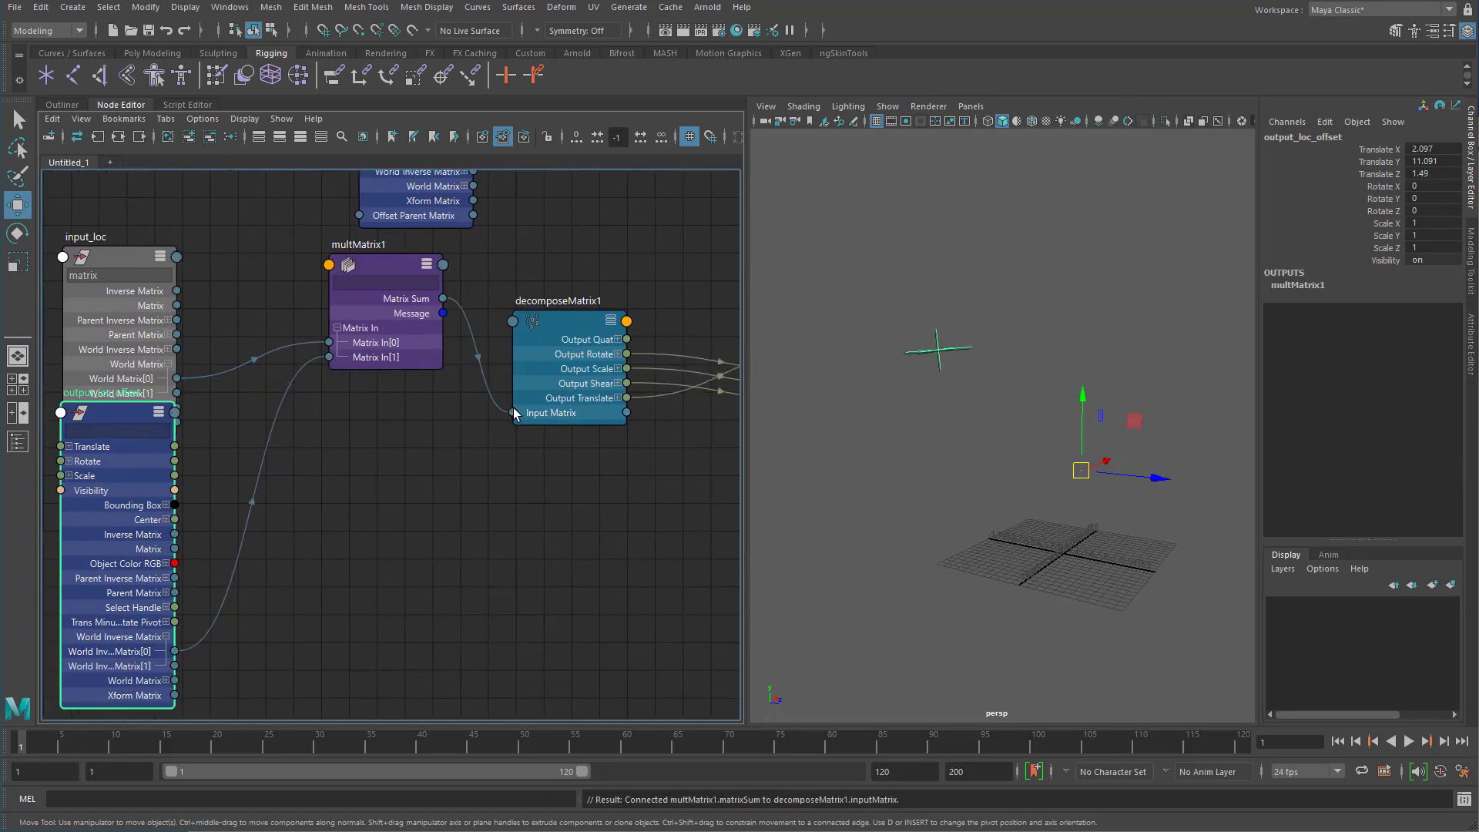
Move the output_loc_offset node clear of input_loc and briefly open its full attributes before returning to the channel list.
{"action": "left_click_drag", "start_coordinate": [113, 414], "coordinate": [139, 468]}
{"action": "key", "text": "ctrl+a"}
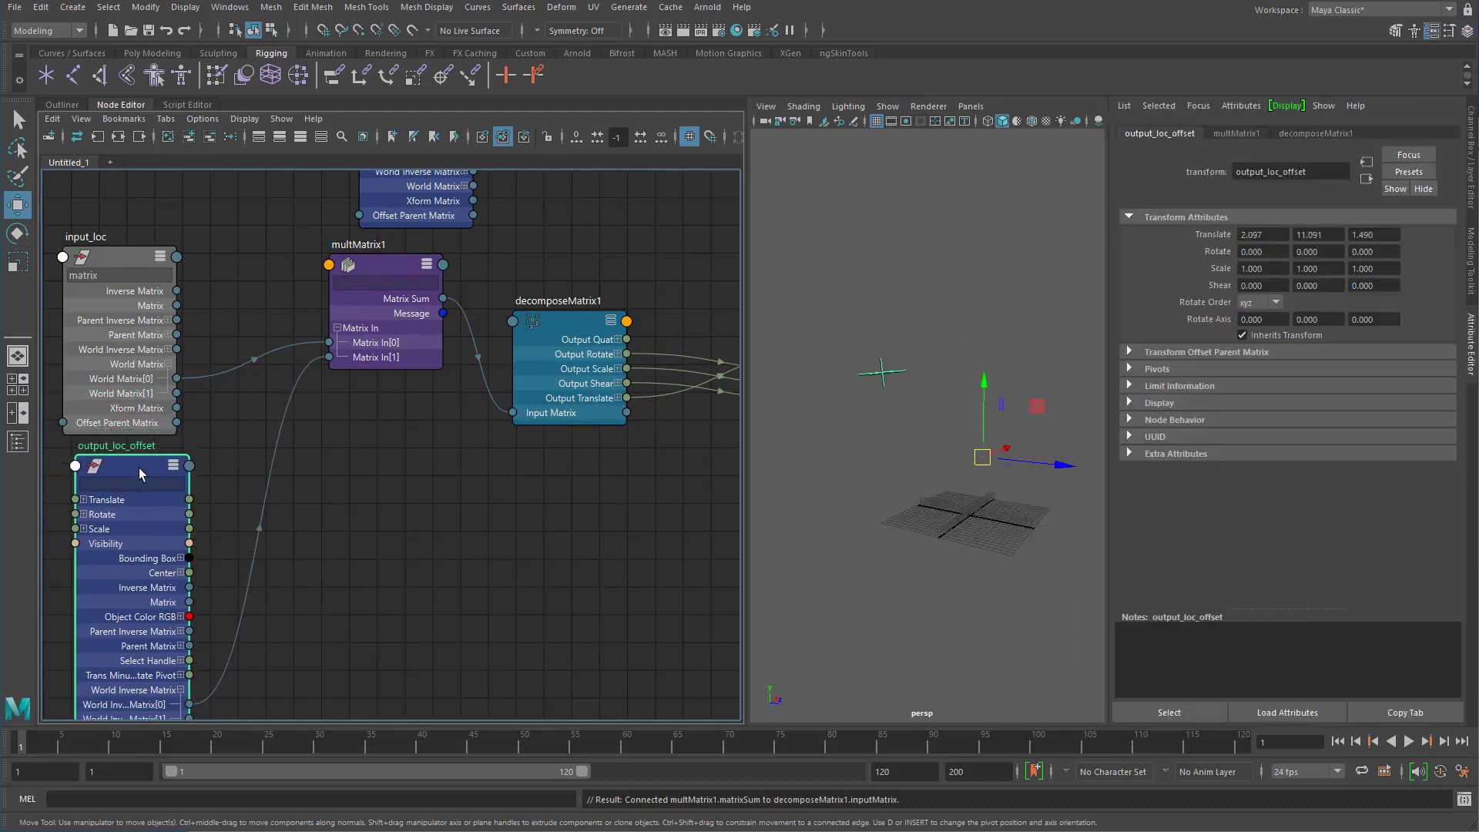
{"action": "key", "text": "ctrl+a"}
Move and rotate output_loc_offset in the scene, try scaling it, and undo the scale.
{"action": "middle_click_drag", "start_coordinate": [1052, 511], "coordinate": [919, 454]}
{"action": "left_click_drag", "start_coordinate": [919, 455], "coordinate": [866, 467], "text": "alt"}
{"action": "key", "text": "e"}
{"action": "middle_click_drag", "start_coordinate": [1089, 321], "coordinate": [1288, 401]}
{"action": "key", "text": "r"}
{"action": "key", "text": "ctrl+z"}
{"action": "left_click_drag", "start_coordinate": [1289, 400], "coordinate": [892, 373]}
{"action": "key", "text": "ctrl+z"}
Select output_loc to check its driven transform values and clear the selection.
{"action": "middle_click_drag", "start_coordinate": [544, 455], "coordinate": [167, 524]}
{"action": "left_click", "coordinate": [481, 401]}
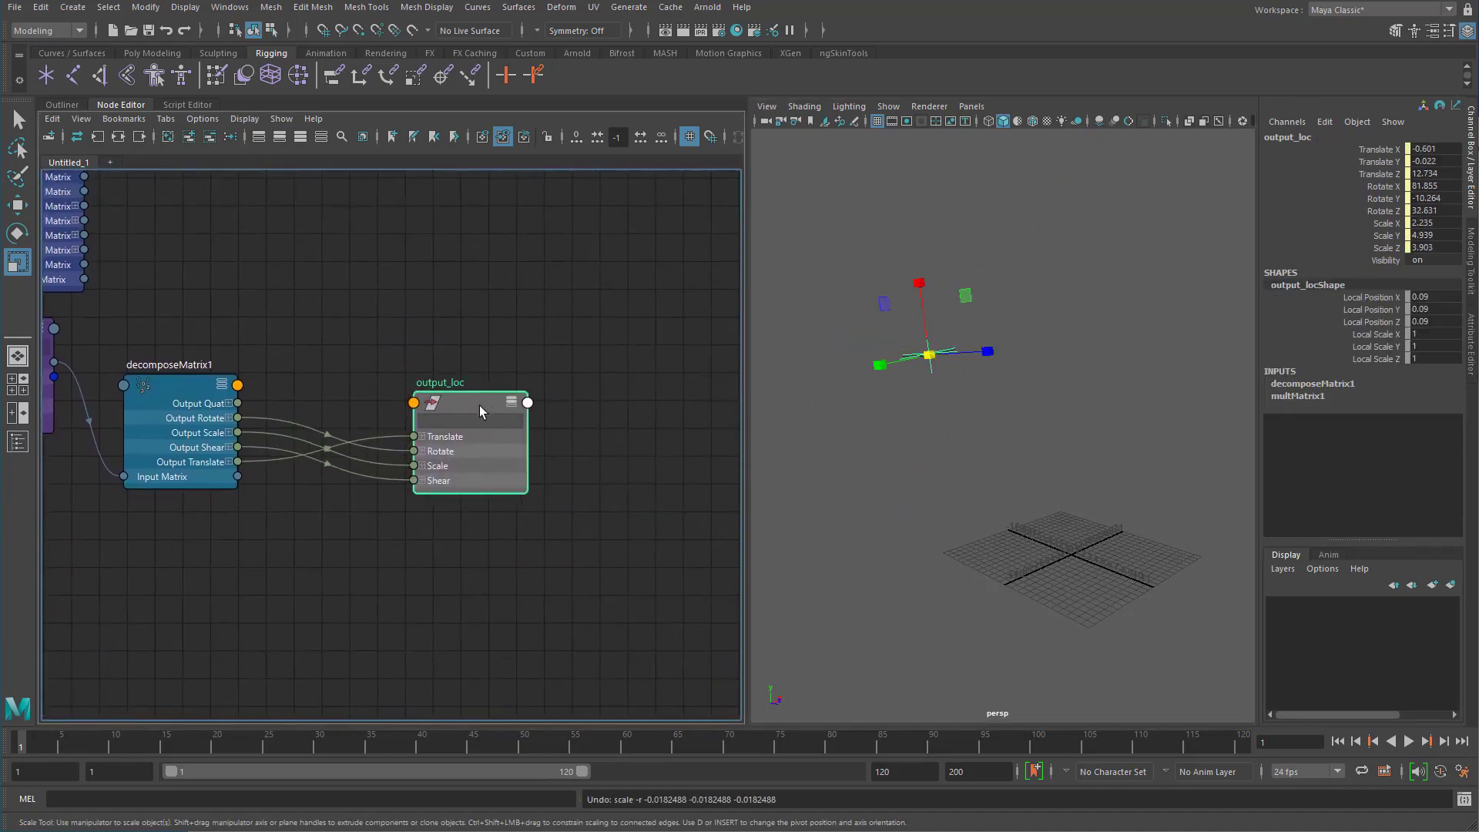
{"action": "key", "text": "q"}
{"action": "left_click", "coordinate": [955, 365]}
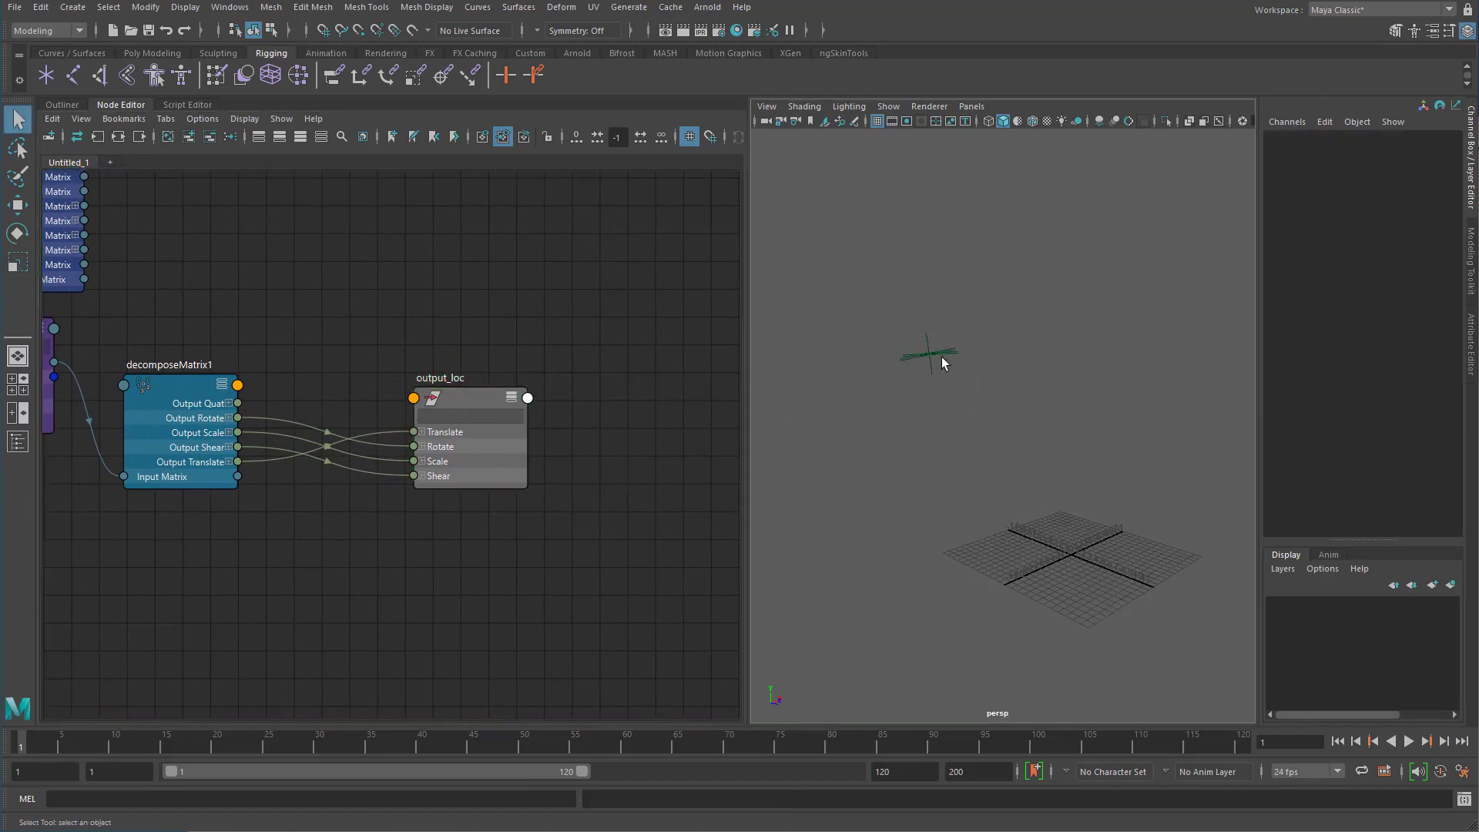
Select input_loc, move it slightly in the scene to about -3.62, 5.67, -15.50, and clear the selection.
{"action": "middle_click_drag", "start_coordinate": [230, 402], "coordinate": [566, 400]}
{"action": "left_click", "coordinate": [67, 322]}
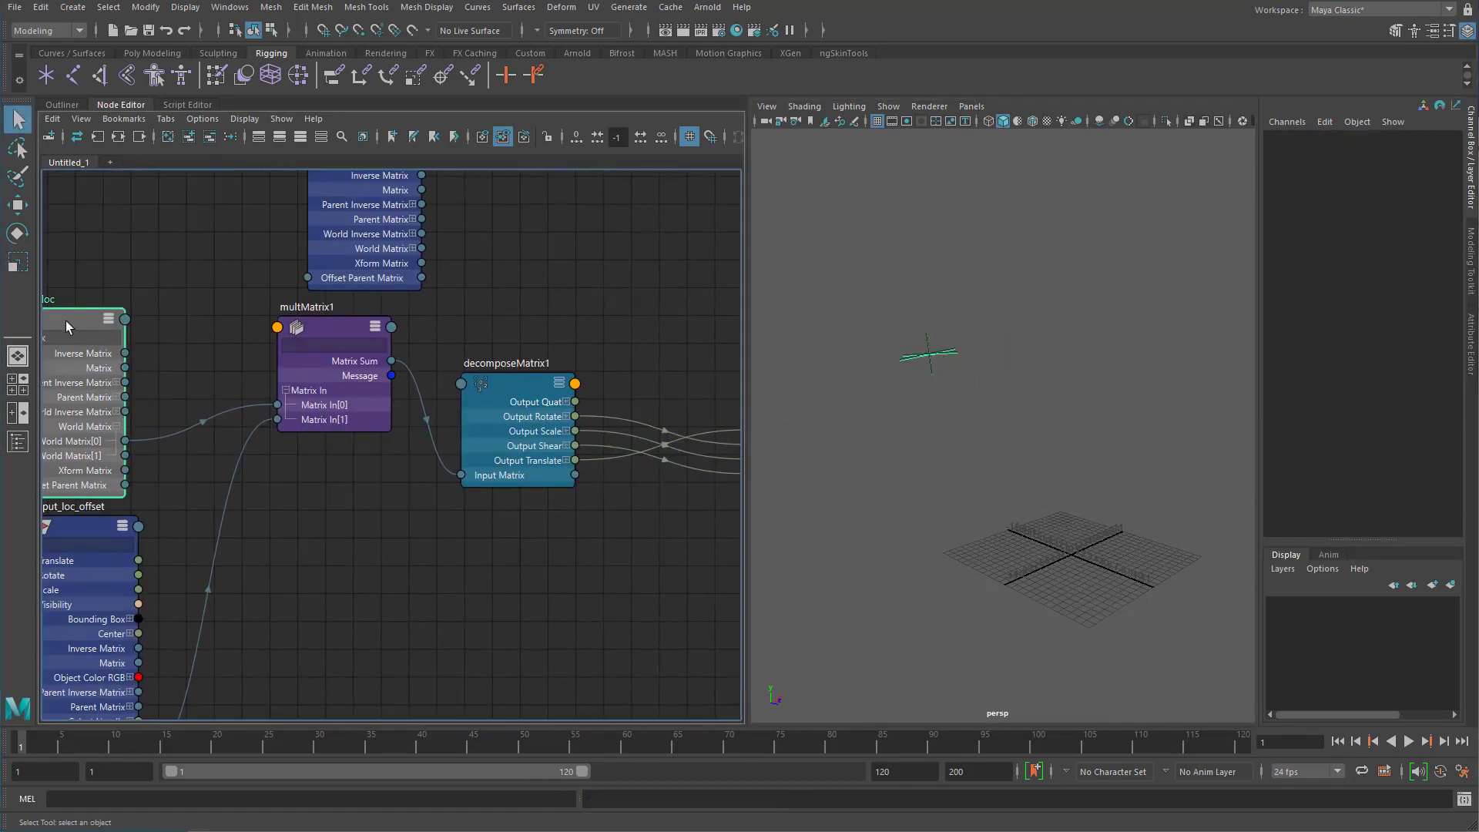
{"action": "key", "text": "w"}
{"action": "mouse_move", "coordinate": [928, 354]}
{"action": "left_mouse_down"}
{"action": "mouse_move", "coordinate": [943, 356]}
{"action": "mouse_move", "coordinate": [921, 360]}
{"action": "left_mouse_up"}
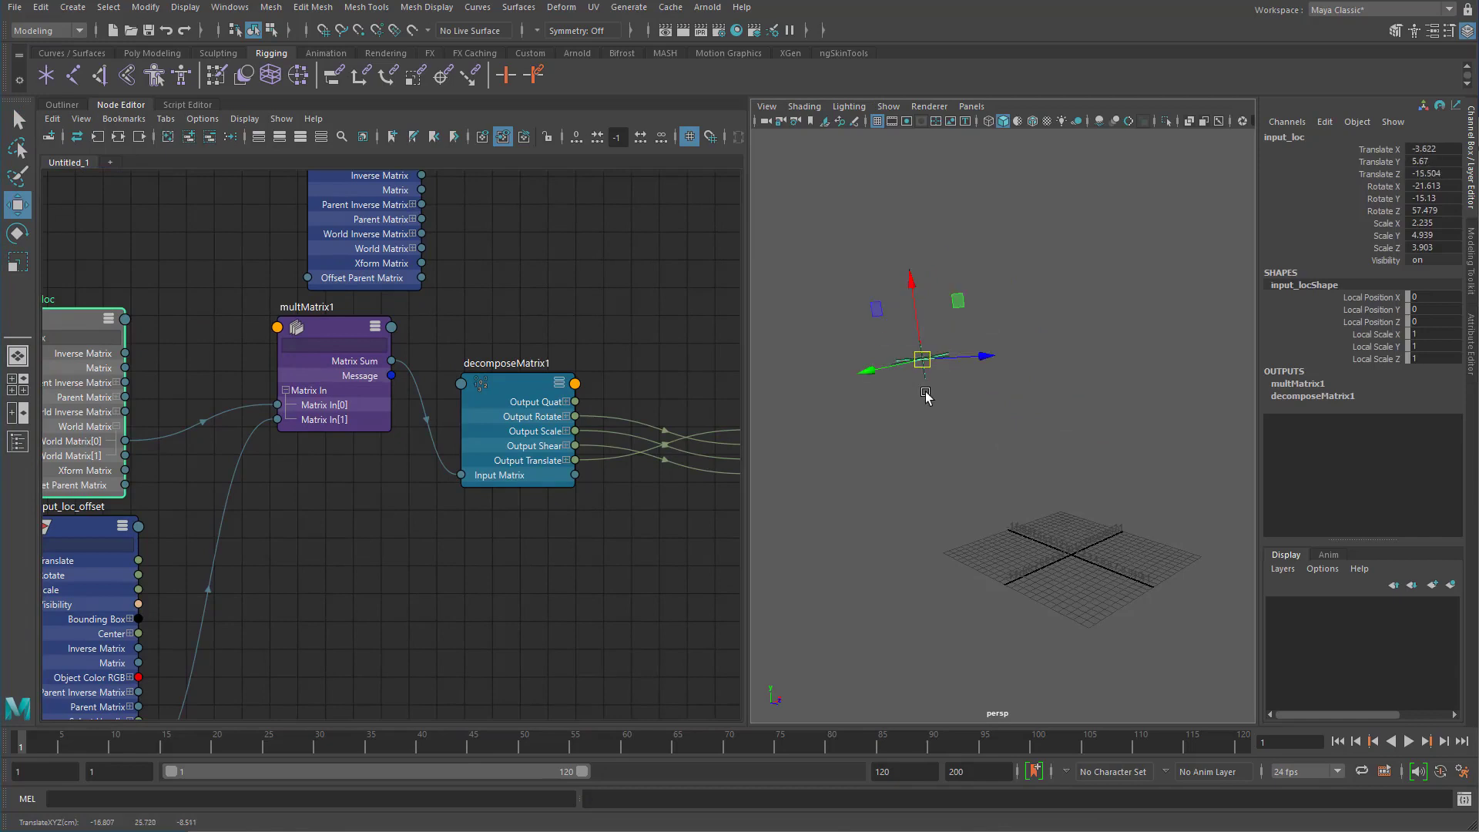
{"action": "left_click", "coordinate": [929, 431]}
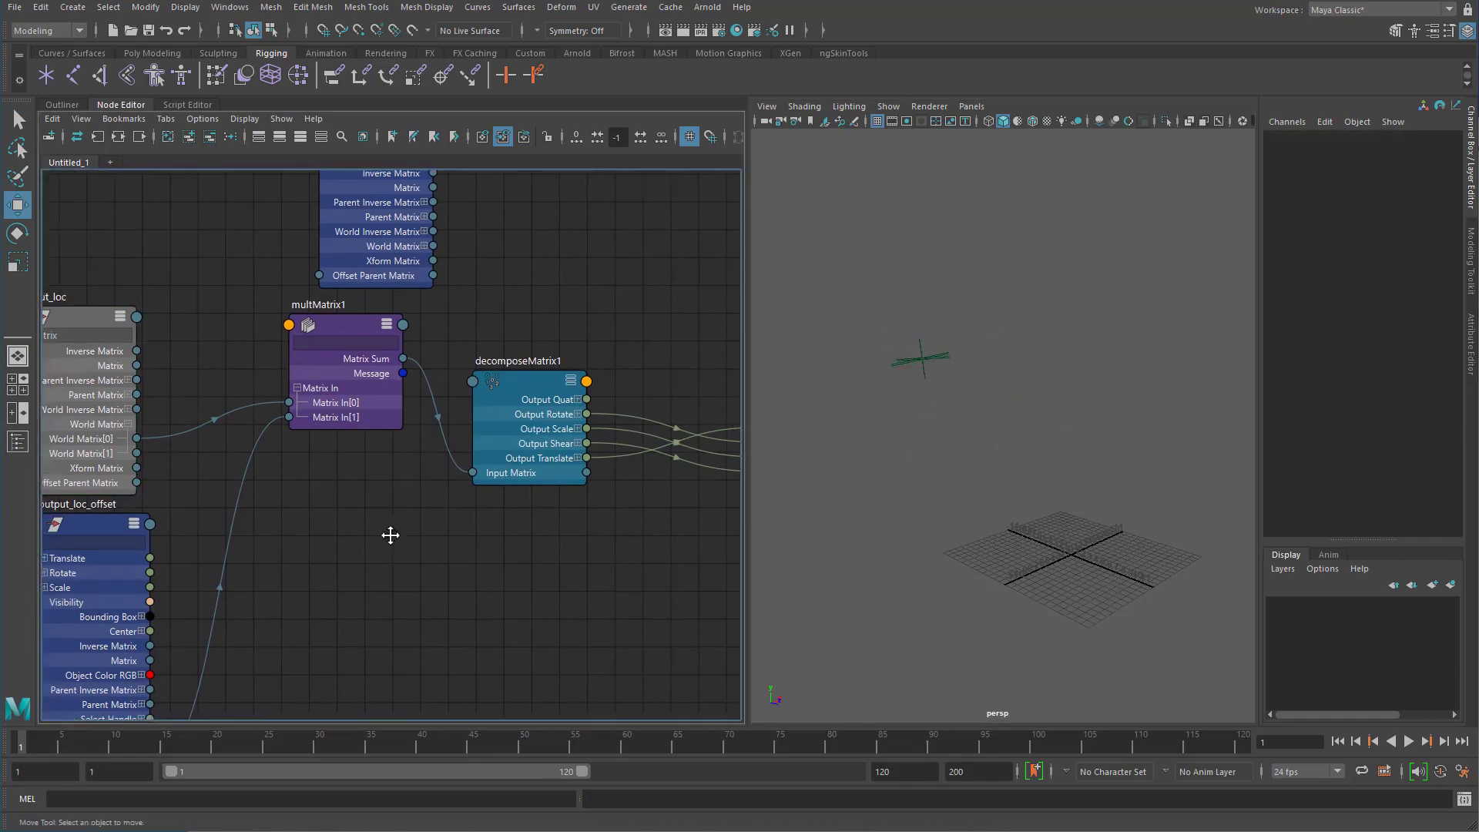
Nudge the output_loc_offset node and trace its World Inverse Matrix connection through multMatrix1 and decomposeMatrix1 to output_loc.
{"action": "middle_click_drag", "start_coordinate": [227, 557], "coordinate": [299, 543]}
{"action": "left_click_drag", "start_coordinate": [160, 512], "coordinate": [149, 496]}
{"action": "middle_click_drag", "start_coordinate": [287, 511], "coordinate": [439, 447], "text": "alt"}
{"action": "middle_click_drag", "start_coordinate": [392, 577], "coordinate": [383, 455], "text": "alt"}
{"action": "right_click_drag", "start_coordinate": [386, 589], "coordinate": [398, 589], "text": "alt"}
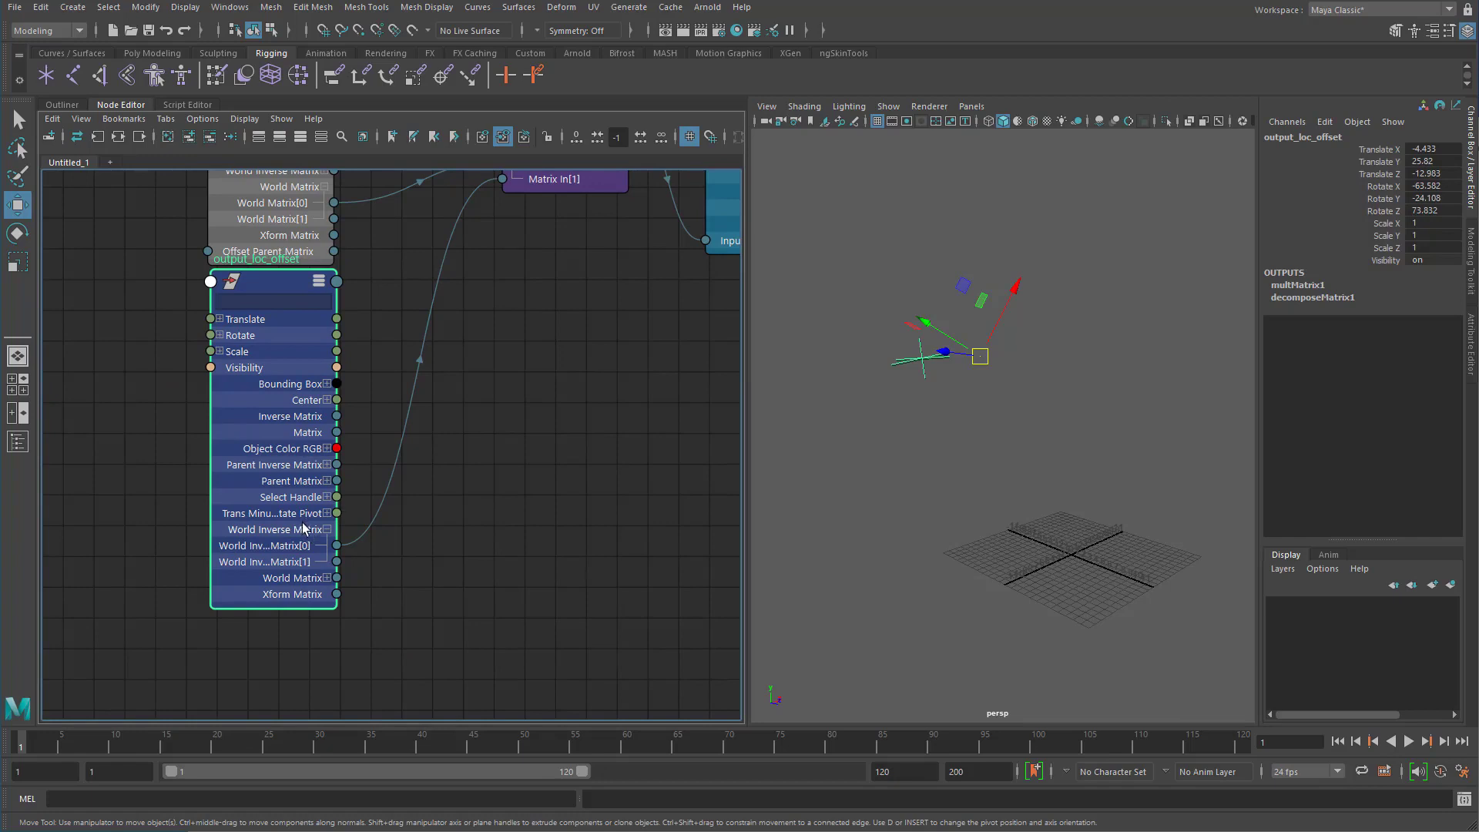
{"action": "middle_click_drag", "start_coordinate": [521, 363], "coordinate": [242, 523], "text": "alt"}
{"action": "right_click_drag", "start_coordinate": [847, 485], "coordinate": [616, 450], "text": "alt"}
{"action": "middle_click_drag", "start_coordinate": [581, 445], "coordinate": [394, 487], "text": "alt"}
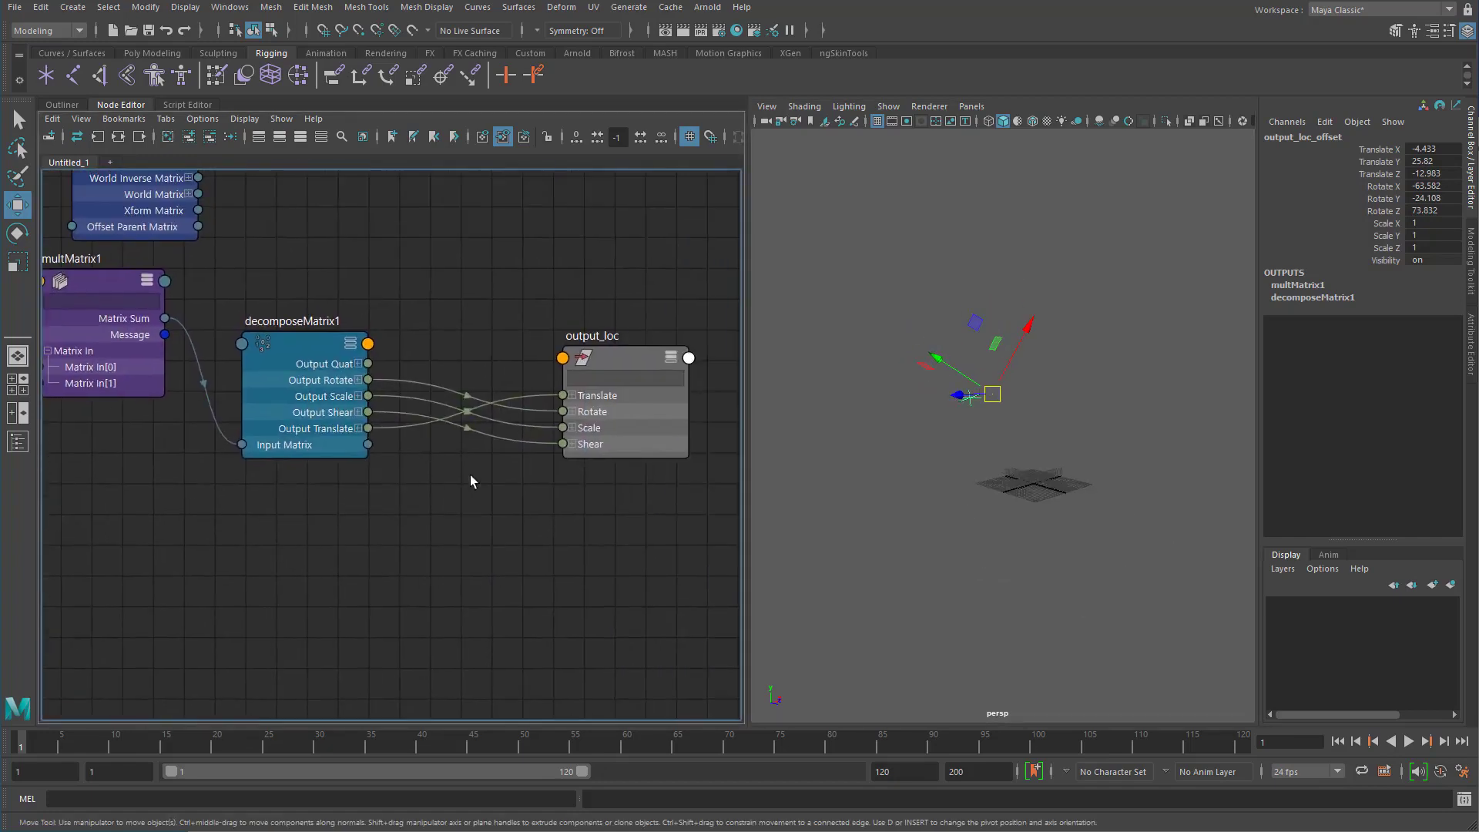
Bring the output_loc node next to output_loc_offset for comparison and return it to its place after decomposeMatrix1.
{"action": "left_click_drag", "start_coordinate": [637, 355], "coordinate": [147, 512]}
{"action": "middle_click_drag", "start_coordinate": [381, 454], "coordinate": [755, 346], "text": "alt"}
{"action": "middle_click_drag", "start_coordinate": [489, 377], "coordinate": [456, 432], "text": "alt"}
{"action": "left_click_drag", "start_coordinate": [466, 464], "coordinate": [740, 505]}
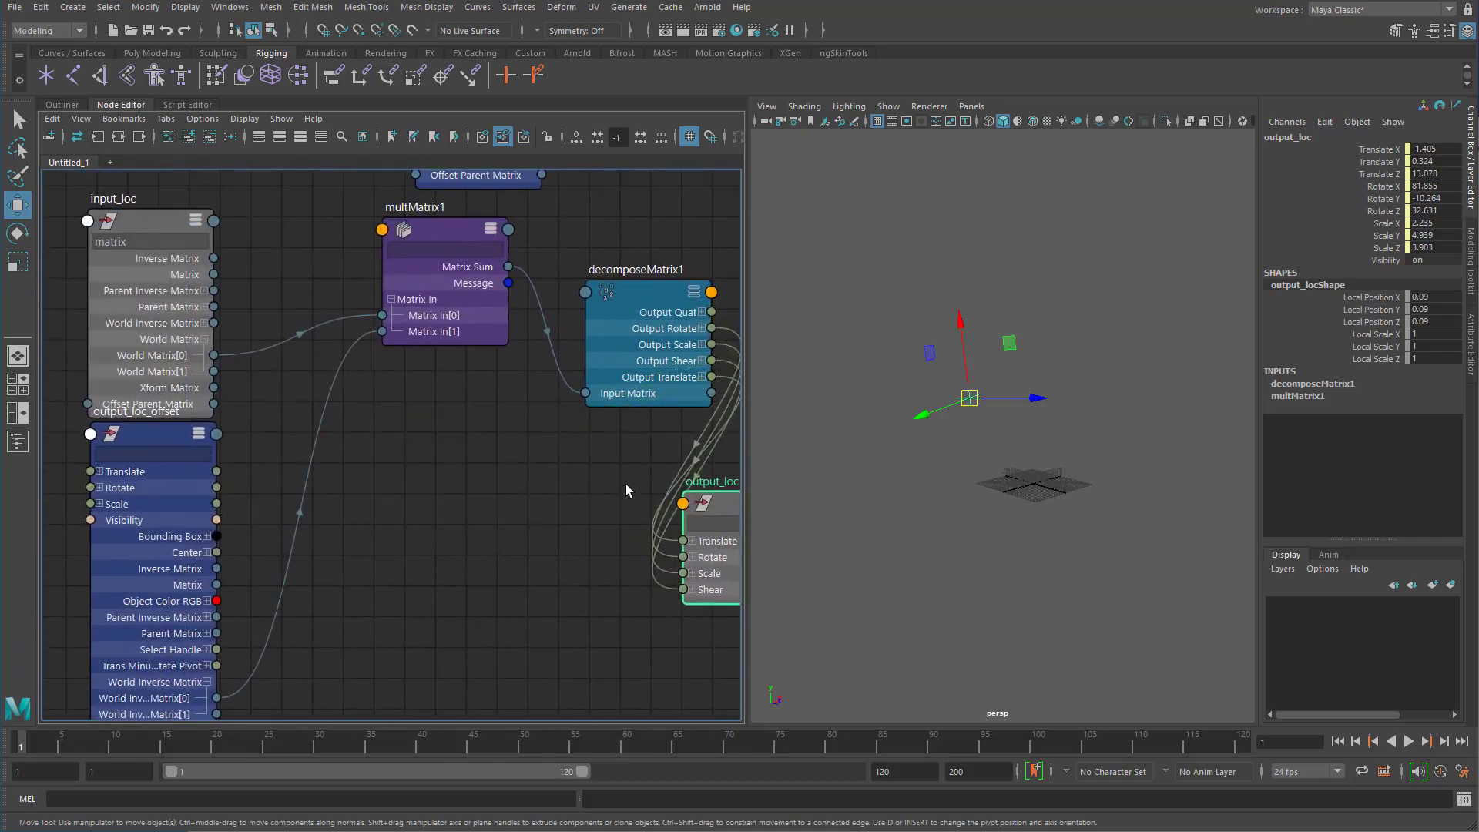
{"action": "middle_click_drag", "start_coordinate": [625, 484], "coordinate": [359, 469], "text": "alt"}
{"action": "left_click_drag", "start_coordinate": [436, 490], "coordinate": [567, 288]}
{"action": "middle_click_drag", "start_coordinate": [302, 488], "coordinate": [459, 501]}
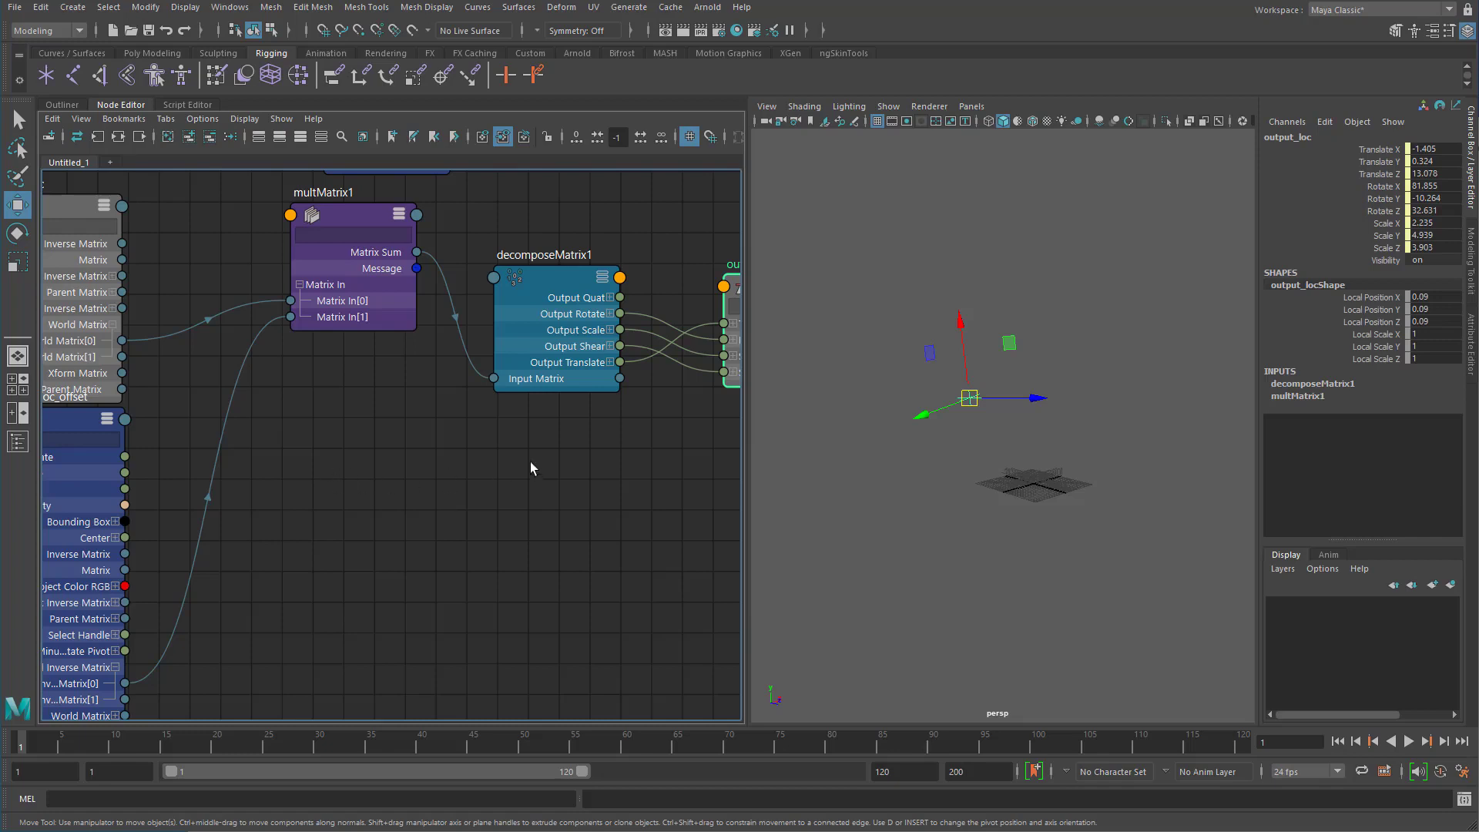
{"action": "scroll", "coordinate": [530, 460], "scroll_direction": "down", "scroll_amount": 1}
{"action": "middle_click_drag", "start_coordinate": [501, 413], "coordinate": [469, 403], "text": "alt"}
{"action": "middle_click", "coordinate": [709, 294]}
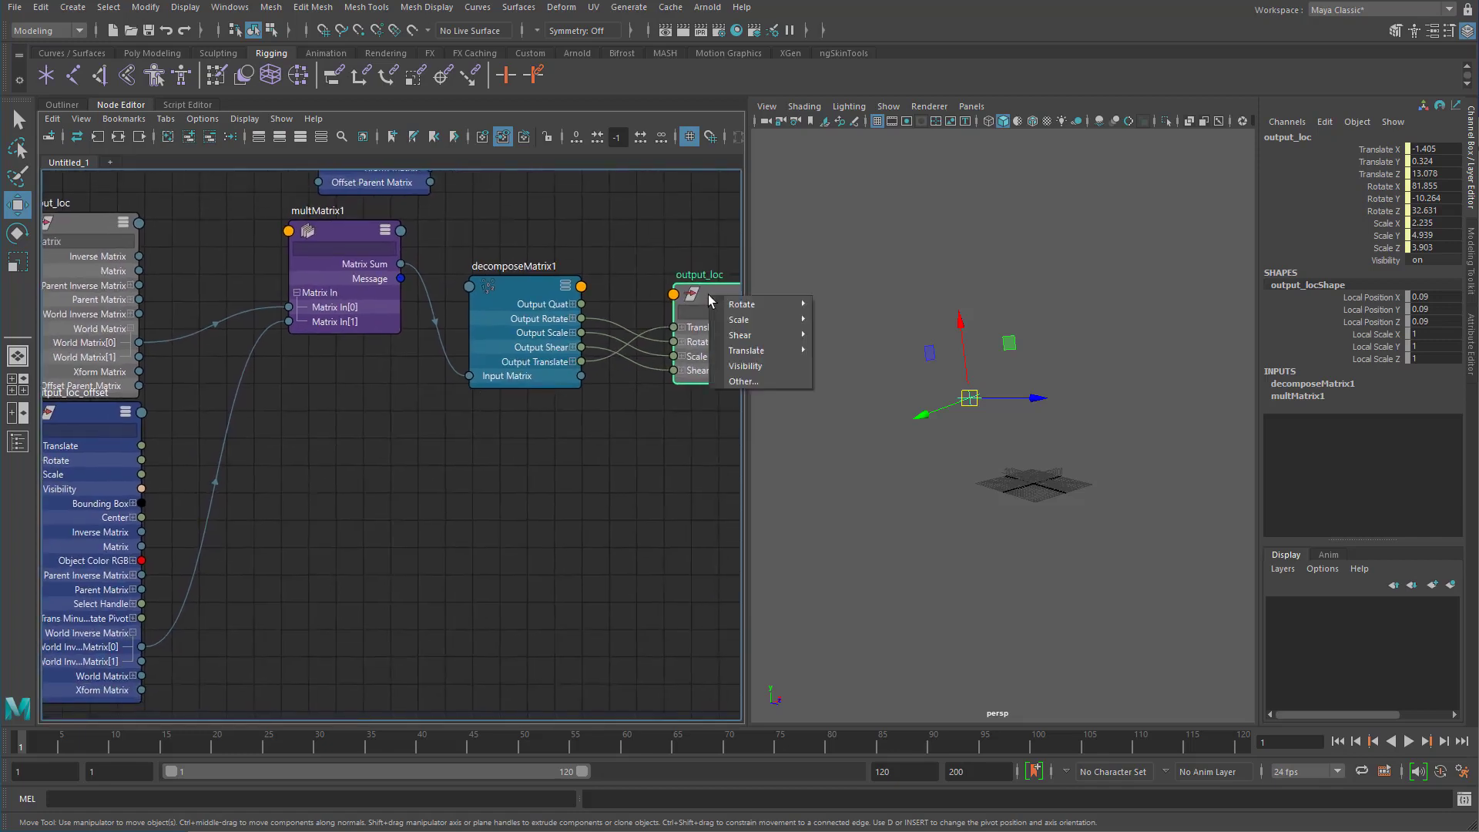
{"action": "left_click", "coordinate": [690, 233]}
Group output_loc under a new group and move the group in the scene to about 42.35, 7.93, -9.73.
{"action": "middle_click_drag", "start_coordinate": [721, 289], "coordinate": [682, 306], "text": "alt"}
{"action": "left_click", "coordinate": [682, 306]}
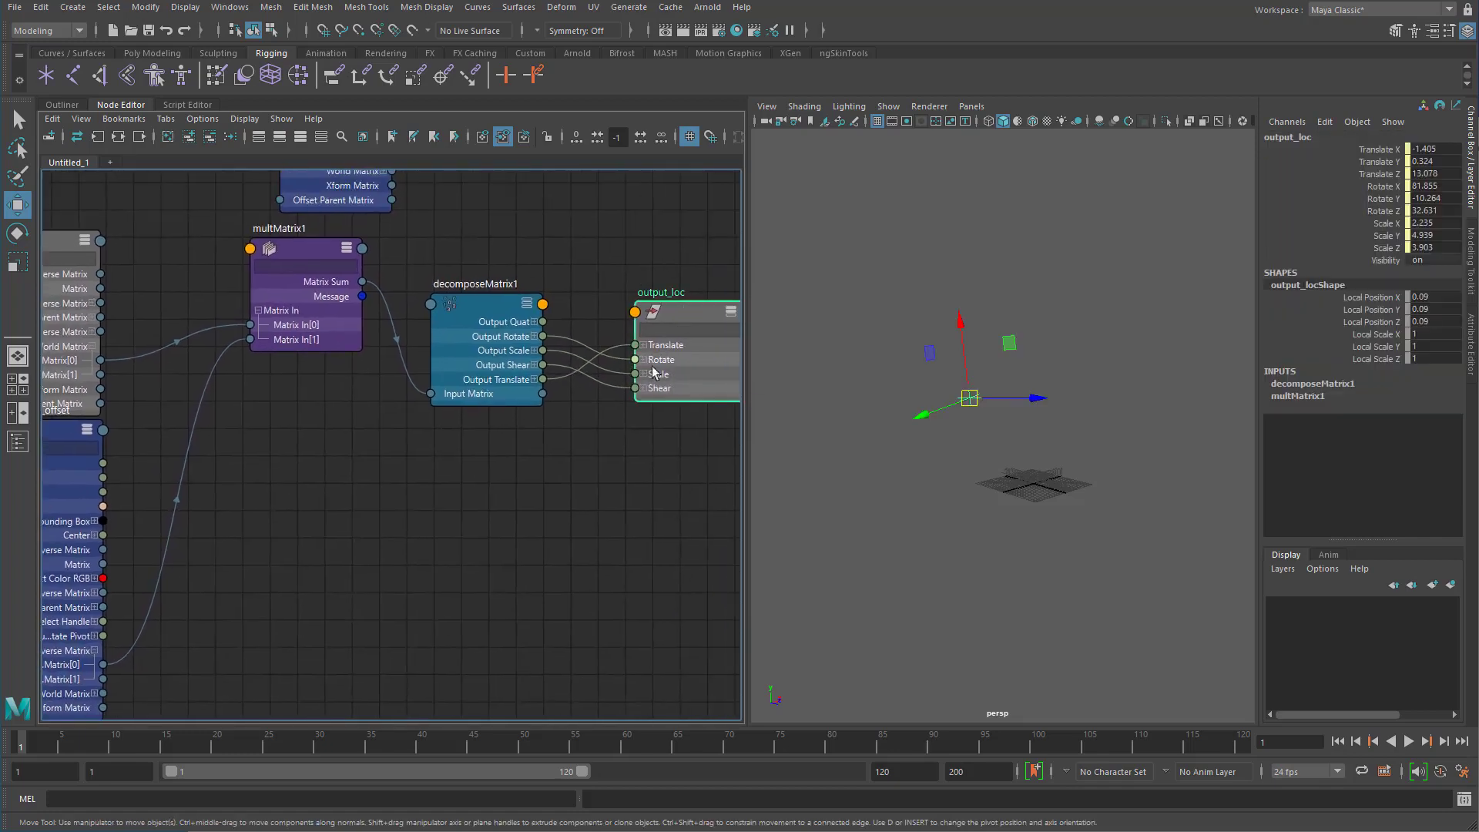
{"action": "middle_click_drag", "start_coordinate": [896, 441], "coordinate": [897, 417], "text": "alt"}
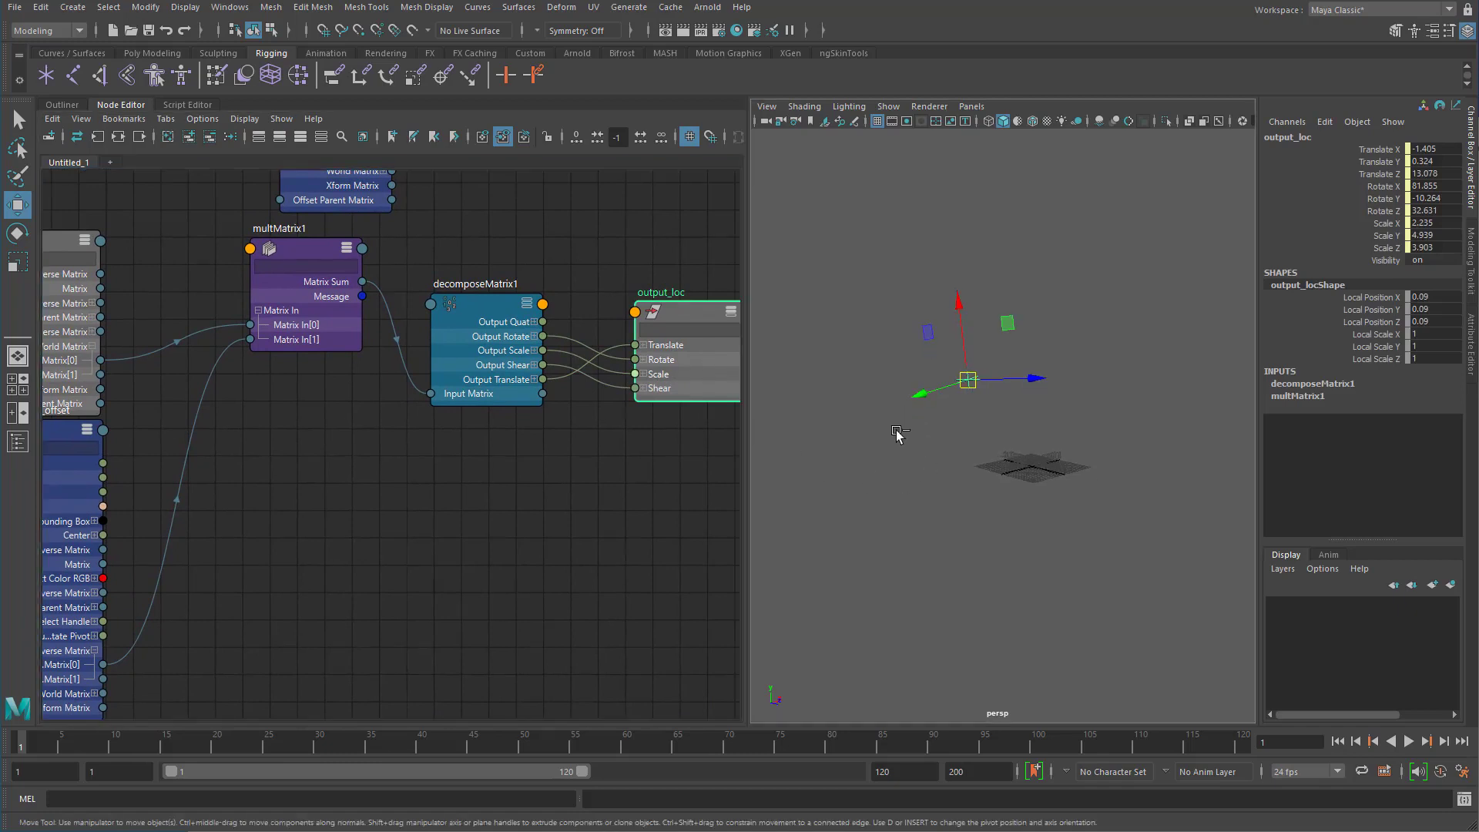
{"action": "key", "text": "ctrl+g"}
{"action": "middle_click_drag", "start_coordinate": [964, 469], "coordinate": [1033, 342]}
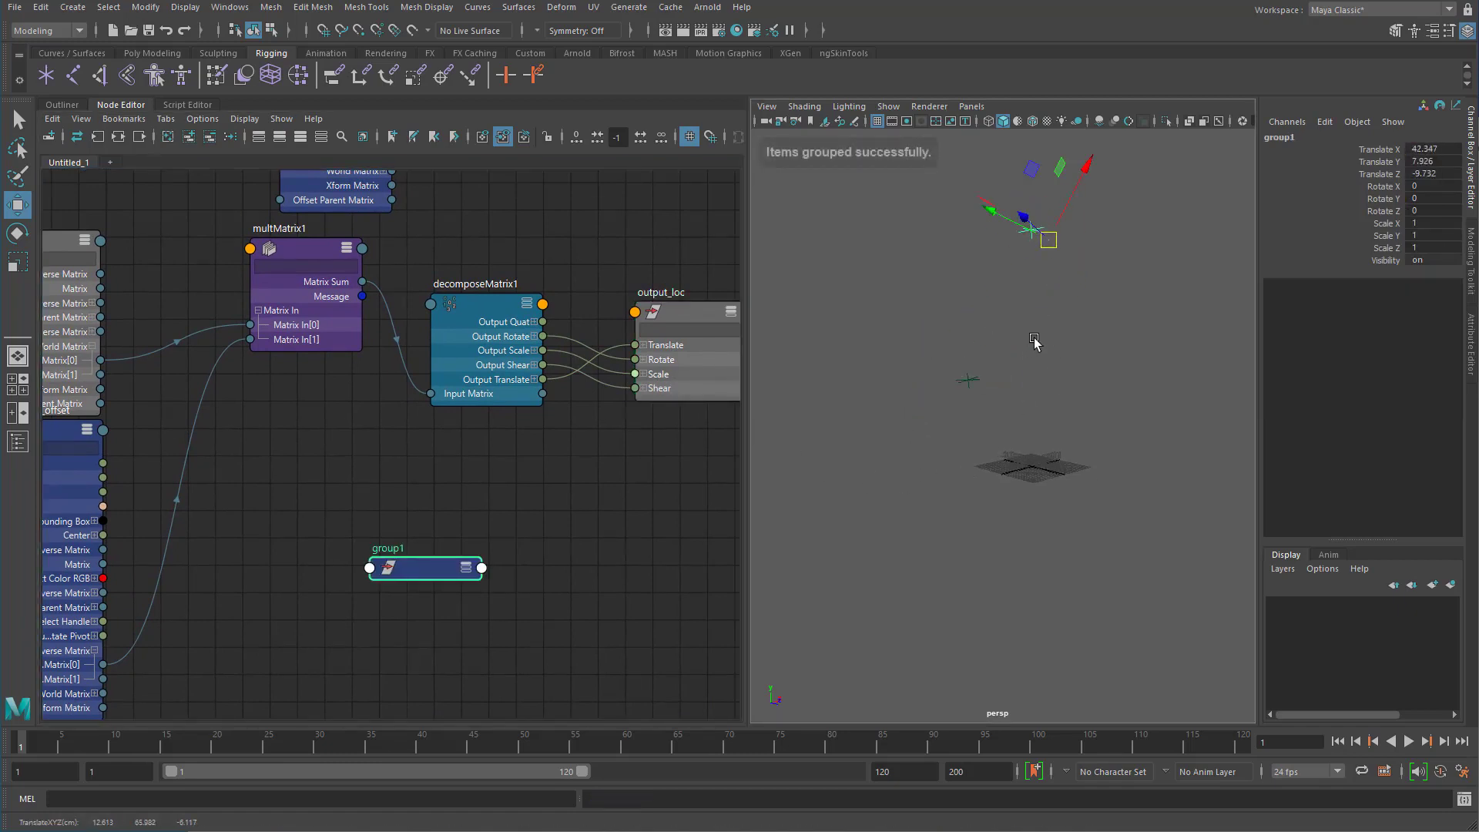
Place the group1 node below multMatrix1 in the graph, beside output_loc_offset.
{"action": "middle_click_drag", "start_coordinate": [422, 584], "coordinate": [502, 575], "text": "alt"}
{"action": "left_click_drag", "start_coordinate": [516, 565], "coordinate": [331, 535]}
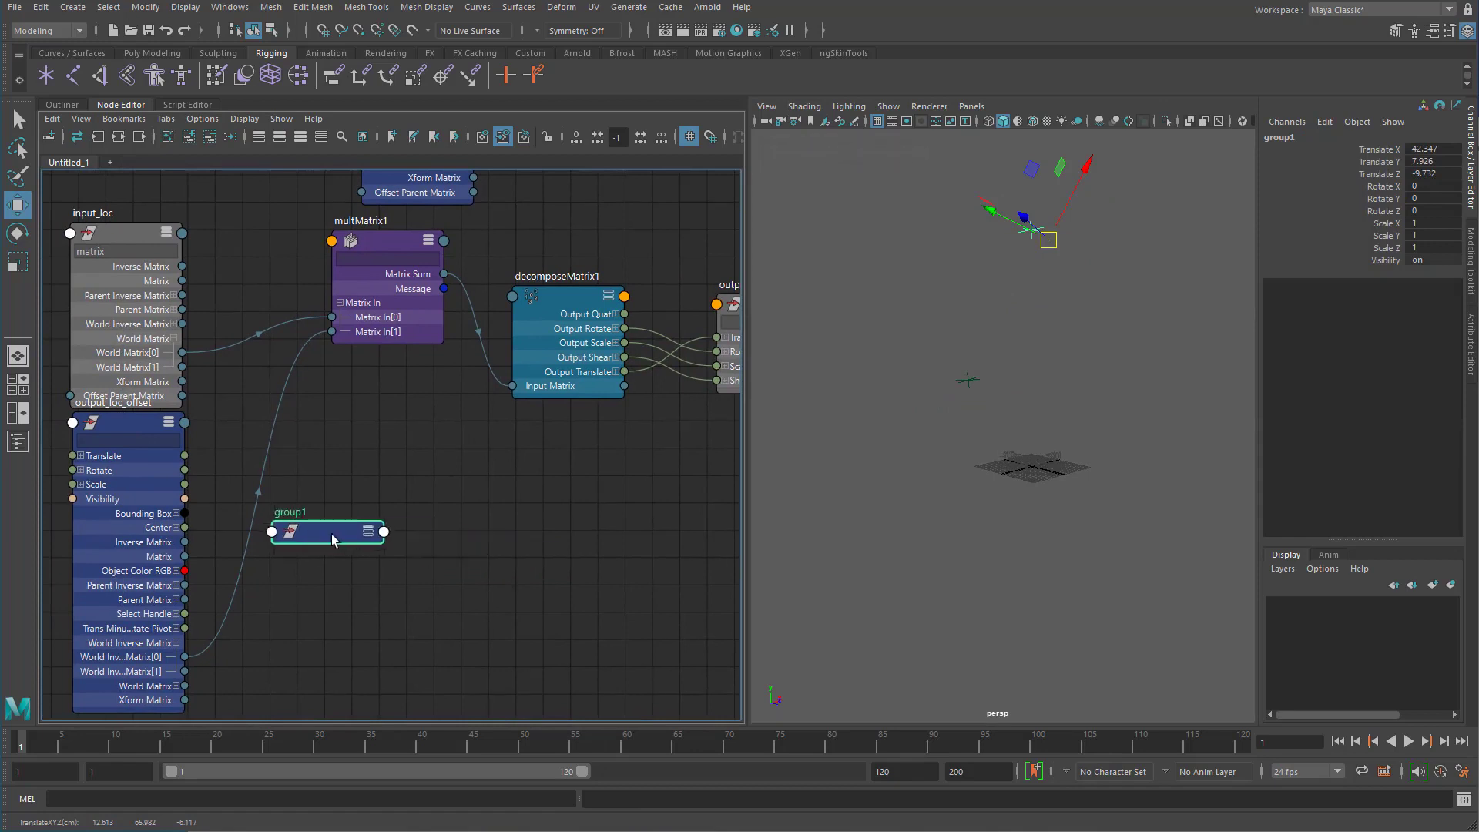
{"action": "middle_click_drag", "start_coordinate": [334, 533], "coordinate": [370, 486], "text": "alt"}
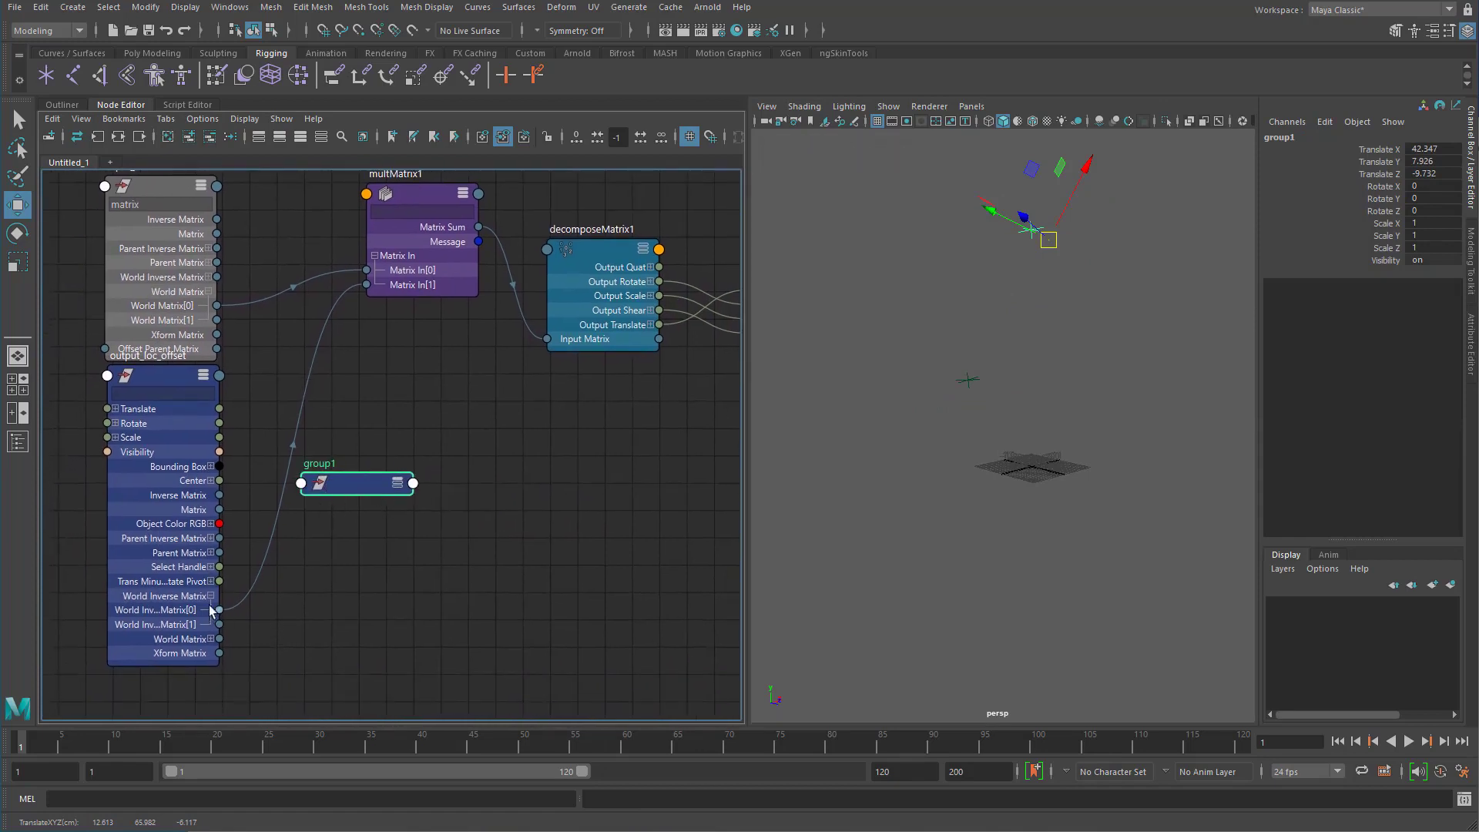
{"action": "left_click_drag", "start_coordinate": [376, 483], "coordinate": [358, 544]}
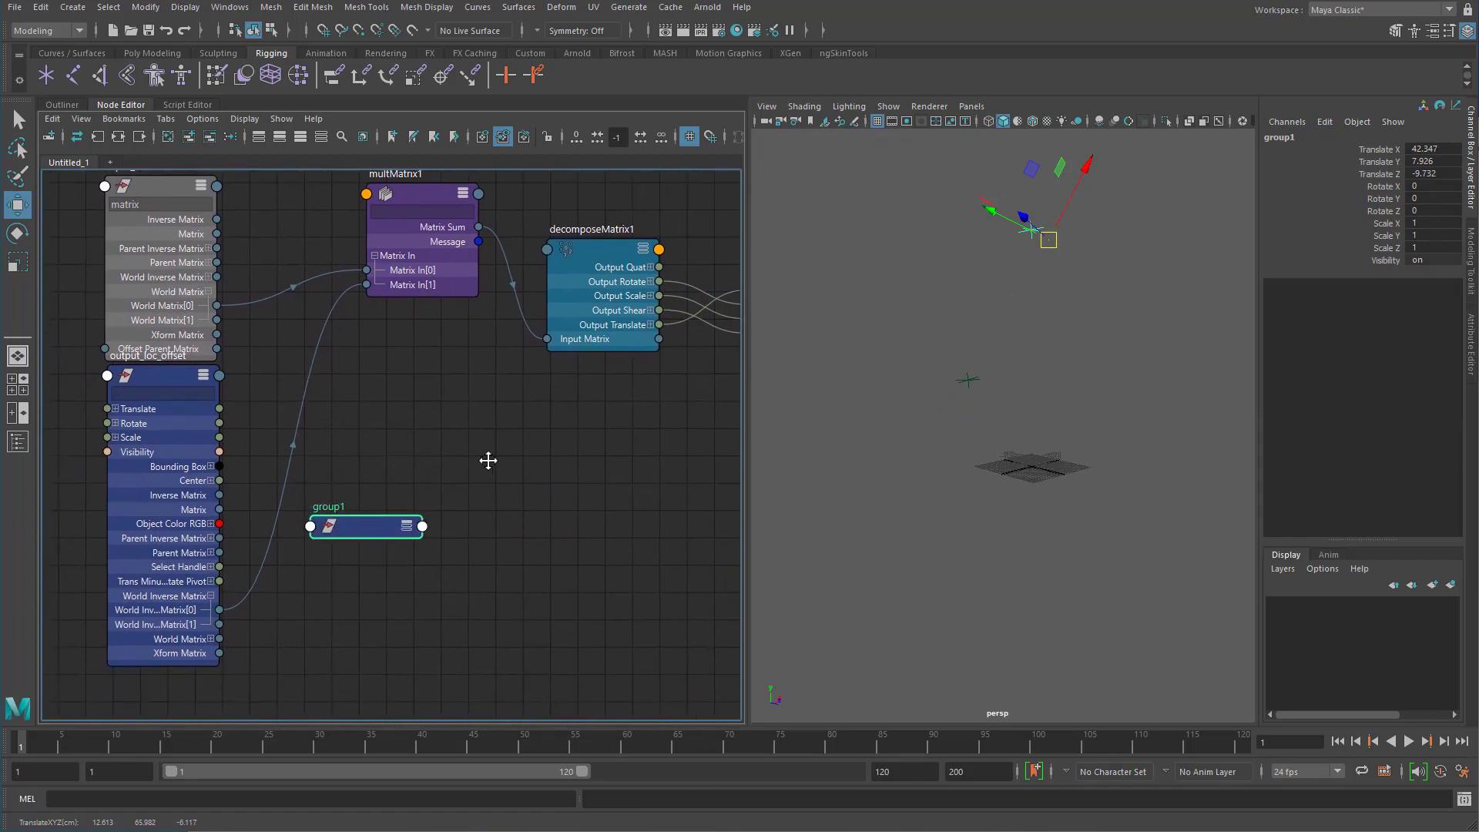
{"action": "middle_click_drag", "start_coordinate": [488, 459], "coordinate": [420, 478], "text": "alt"}
Undo the group's move and the grouping of output_loc, and redo both.
{"action": "key", "text": "ctrl+z"}
{"action": "key", "text": "ctrl+z"}
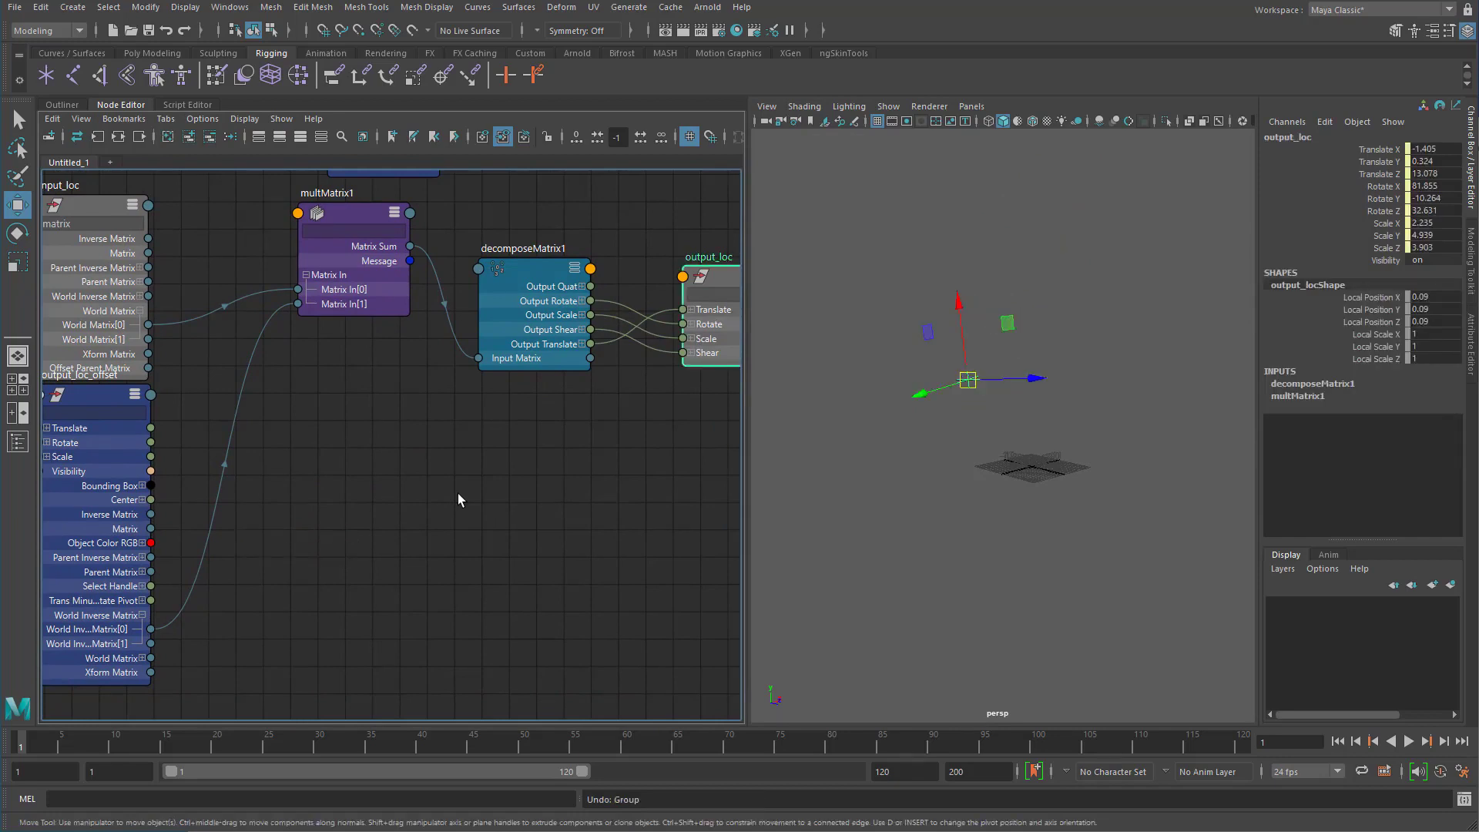
{"action": "key", "text": "shift+z"}
{"action": "key", "text": "shift+z"}
Rearrange the graph so output_loc sits below input_loc, with output_loc_offset beside it and group1 underneath.
{"action": "middle_click_drag", "start_coordinate": [730, 314], "coordinate": [606, 350], "text": "alt"}
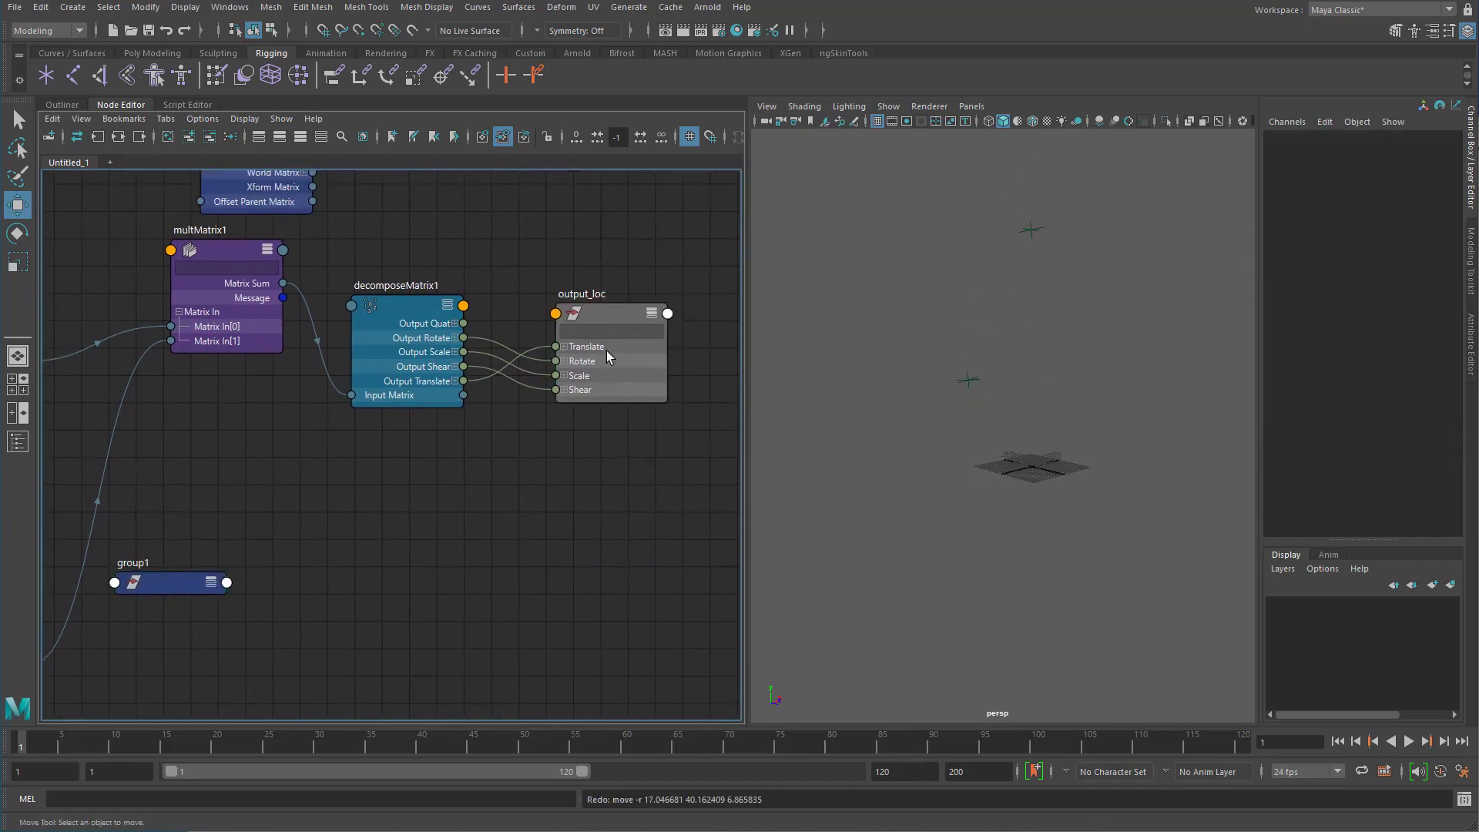
{"action": "left_click_drag", "start_coordinate": [606, 337], "coordinate": [241, 463]}
{"action": "middle_click_drag", "start_coordinate": [268, 407], "coordinate": [522, 409], "text": "alt"}
{"action": "left_click_drag", "start_coordinate": [233, 437], "coordinate": [44, 436]}
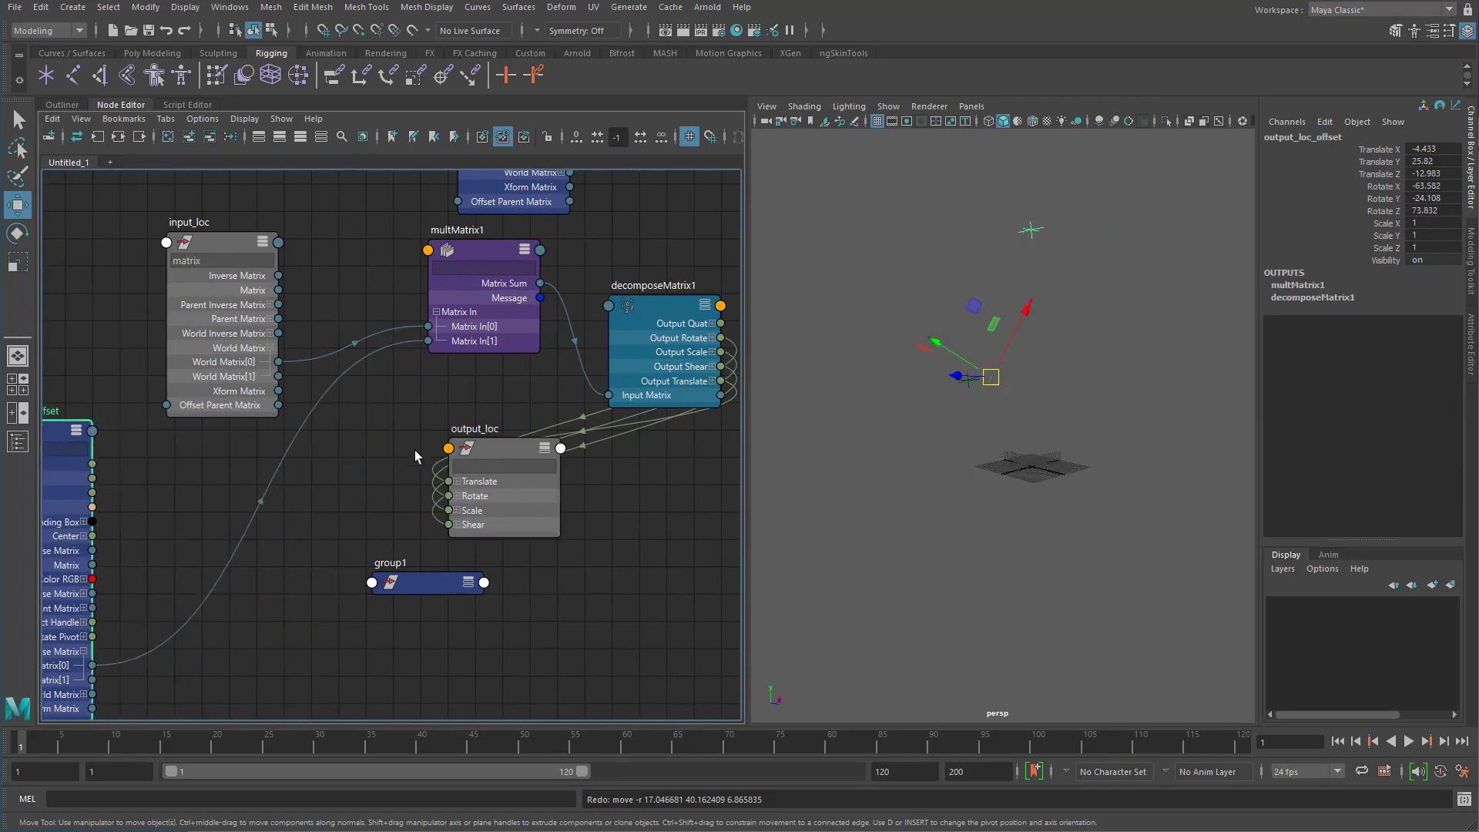
{"action": "left_click_drag", "start_coordinate": [490, 460], "coordinate": [254, 497]}
{"action": "left_click_drag", "start_coordinate": [445, 596], "coordinate": [295, 621]}
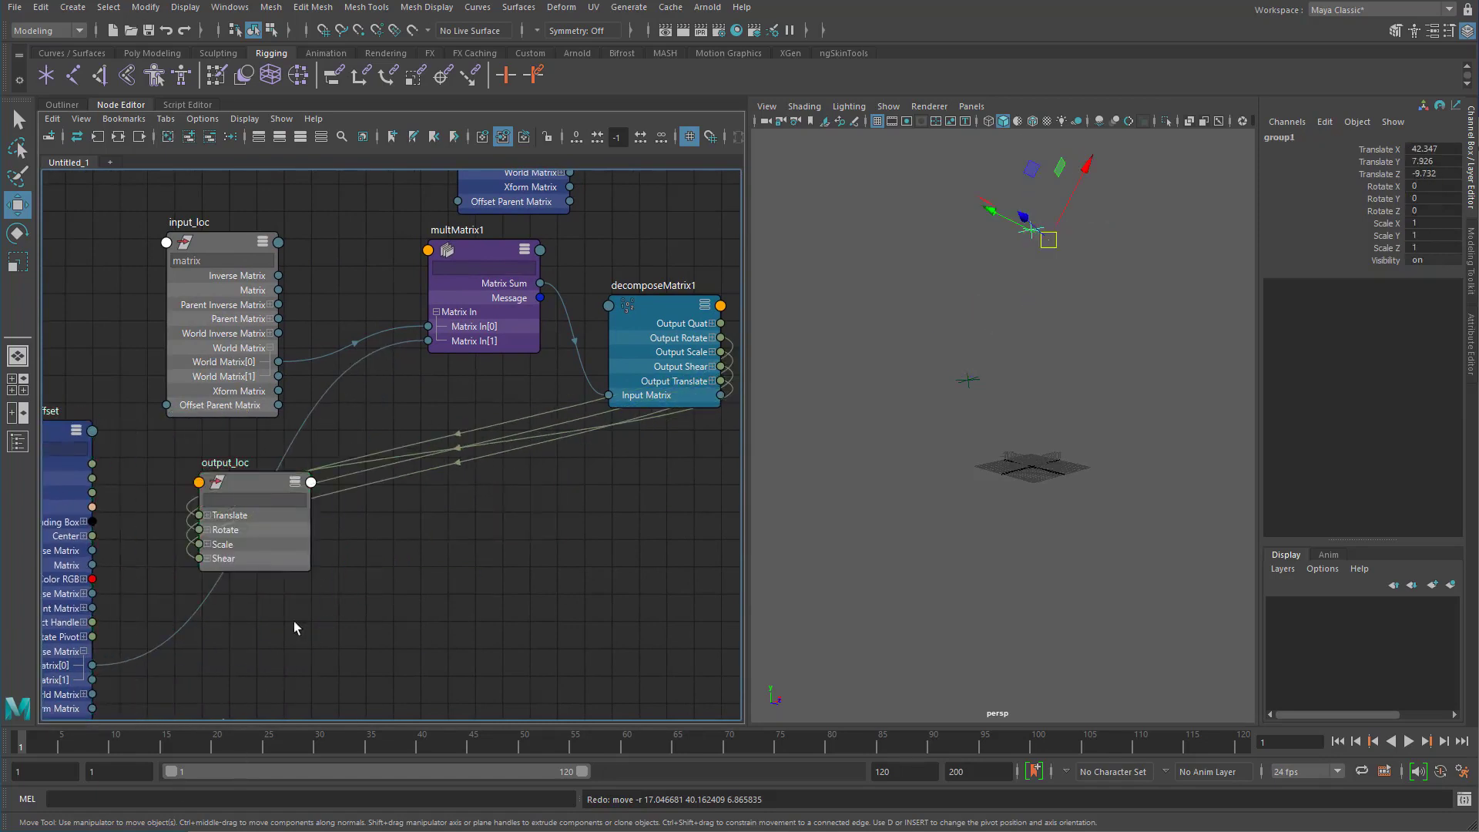
Show all attributes on the output_loc node and widen it so the full attribute names are readable.
{"action": "left_click", "coordinate": [269, 484]}
{"action": "key", "text": "3"}
{"action": "left_click_drag", "start_coordinate": [269, 484], "coordinate": [289, 449]}
{"action": "middle_click_drag", "start_coordinate": [402, 551], "coordinate": [415, 514], "text": "alt"}
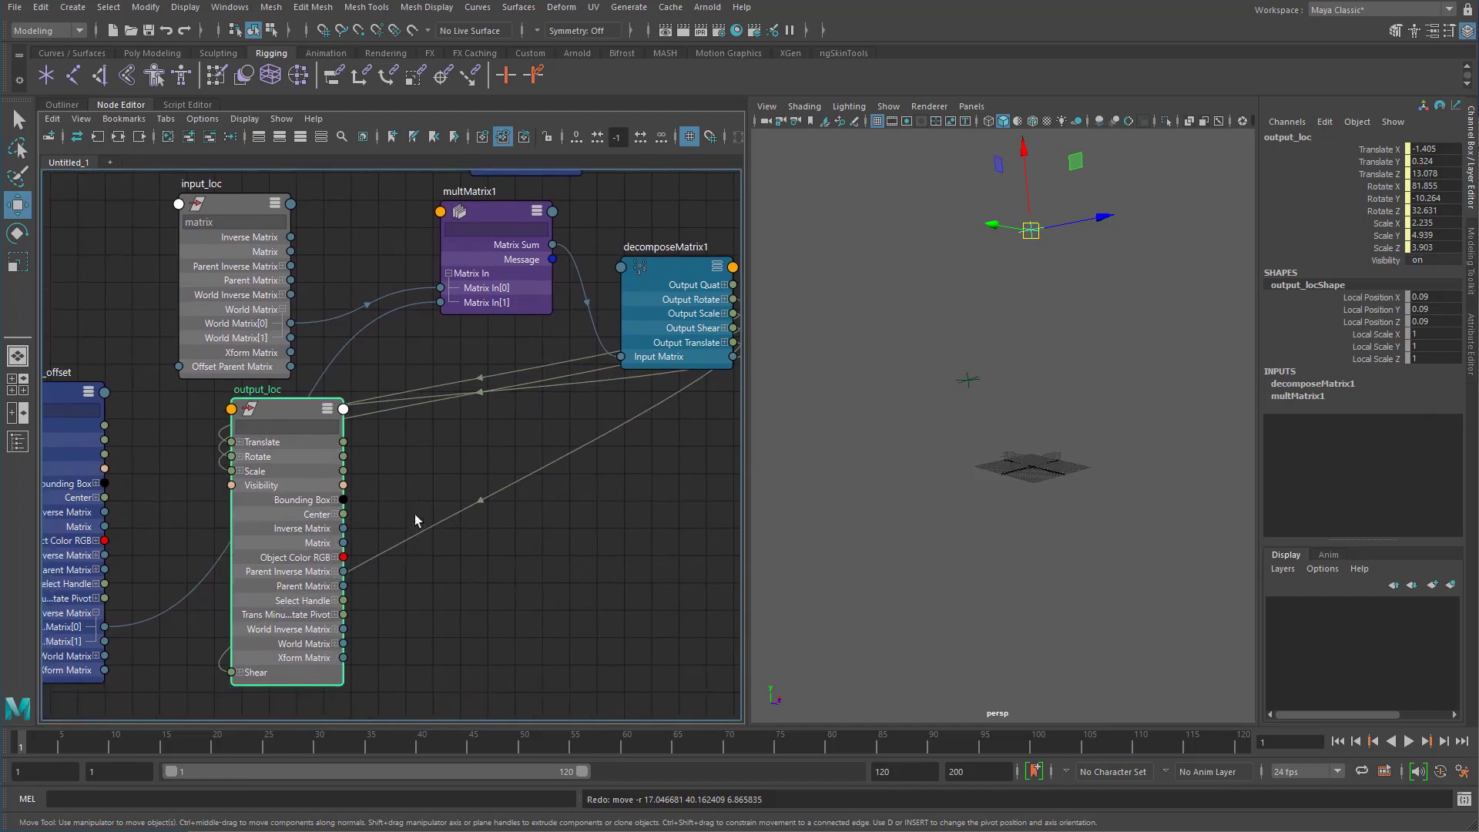
{"action": "right_click_drag", "start_coordinate": [416, 512], "coordinate": [394, 590], "text": "alt"}
{"action": "middle_click_drag", "start_coordinate": [394, 590], "coordinate": [401, 581], "text": "alt"}
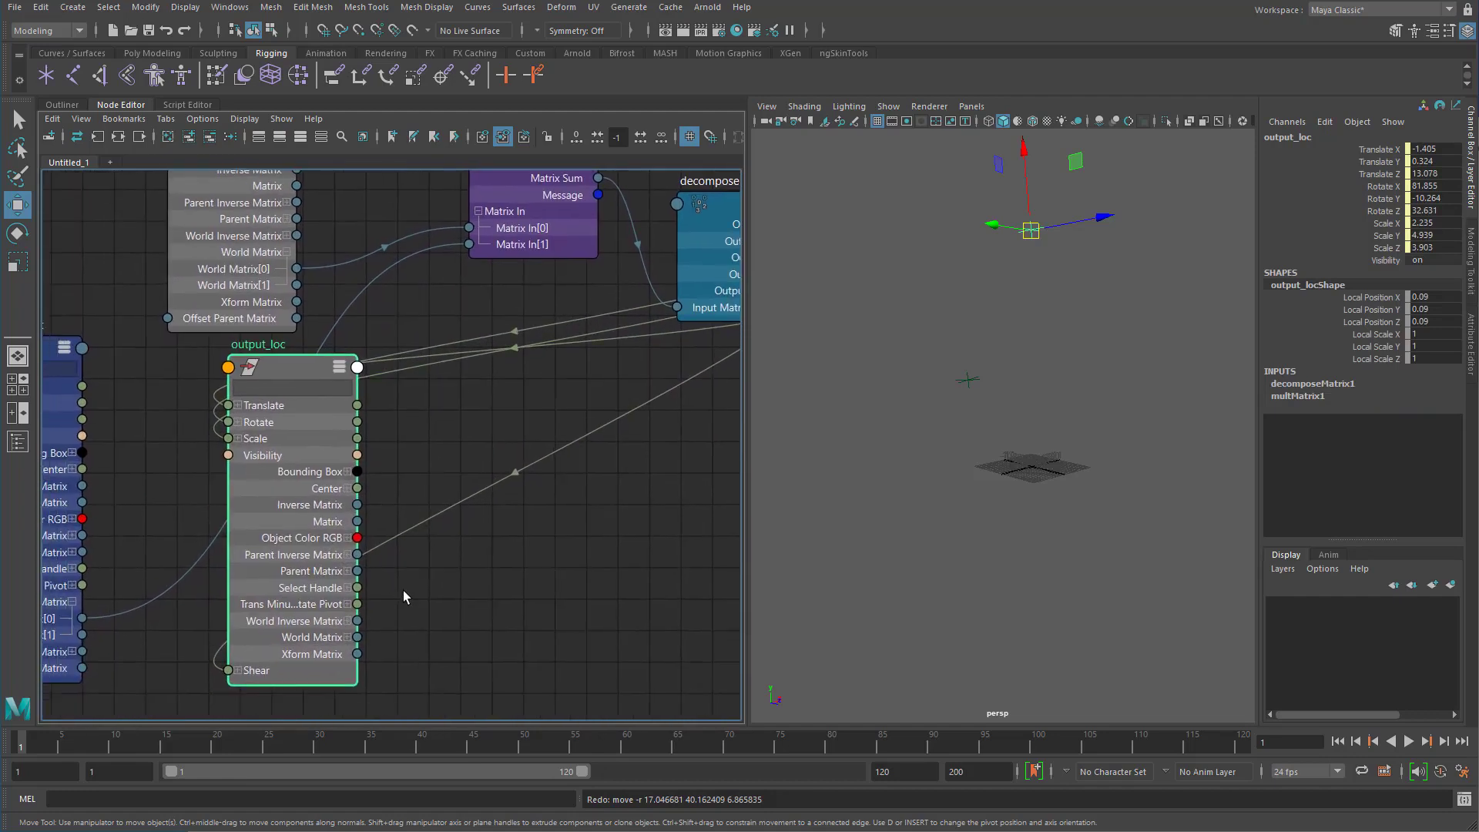
{"action": "left_click_drag", "start_coordinate": [289, 359], "coordinate": [270, 346]}
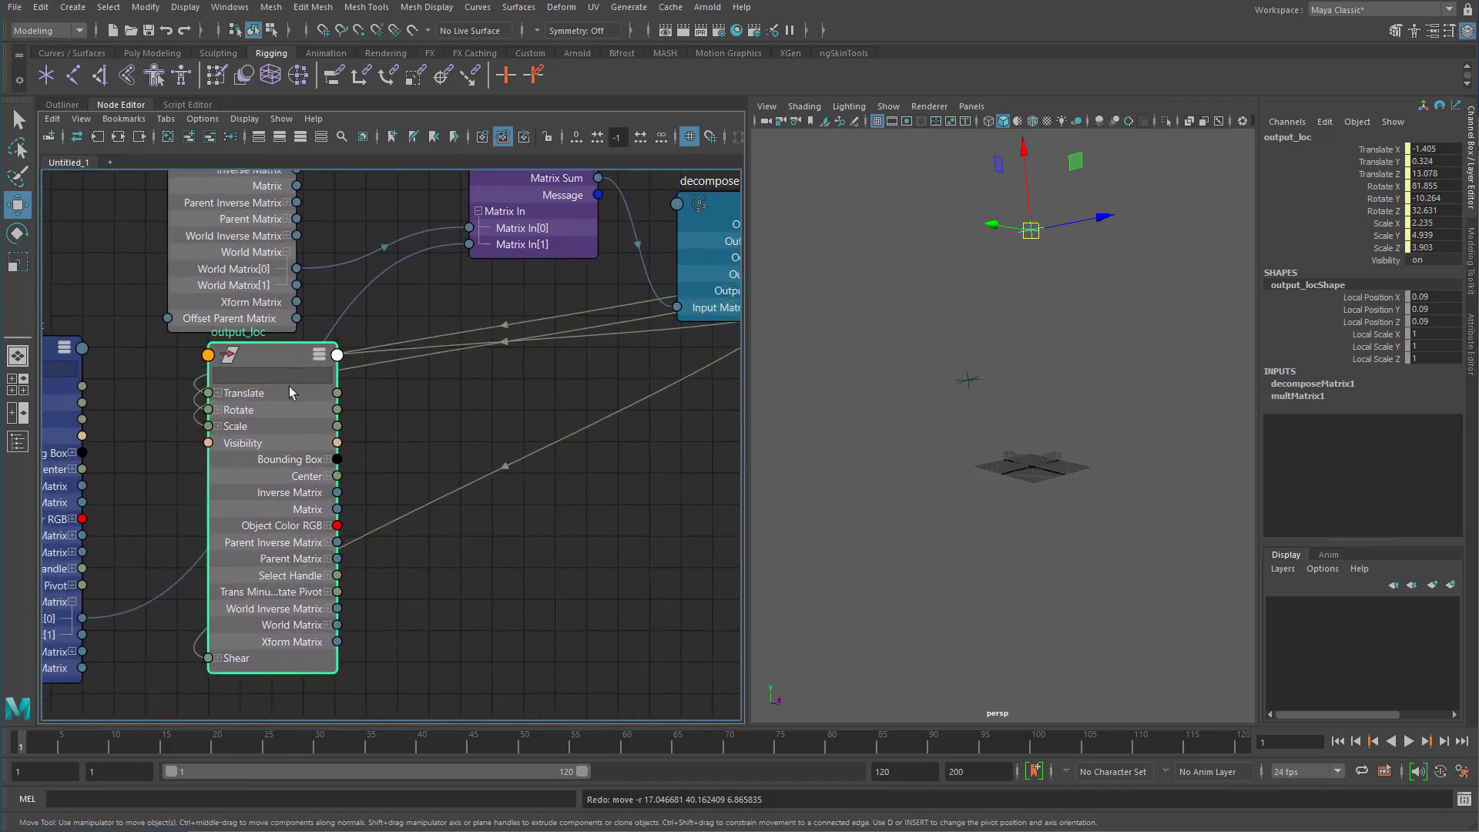
{"action": "left_click_drag", "start_coordinate": [335, 668], "coordinate": [380, 667]}
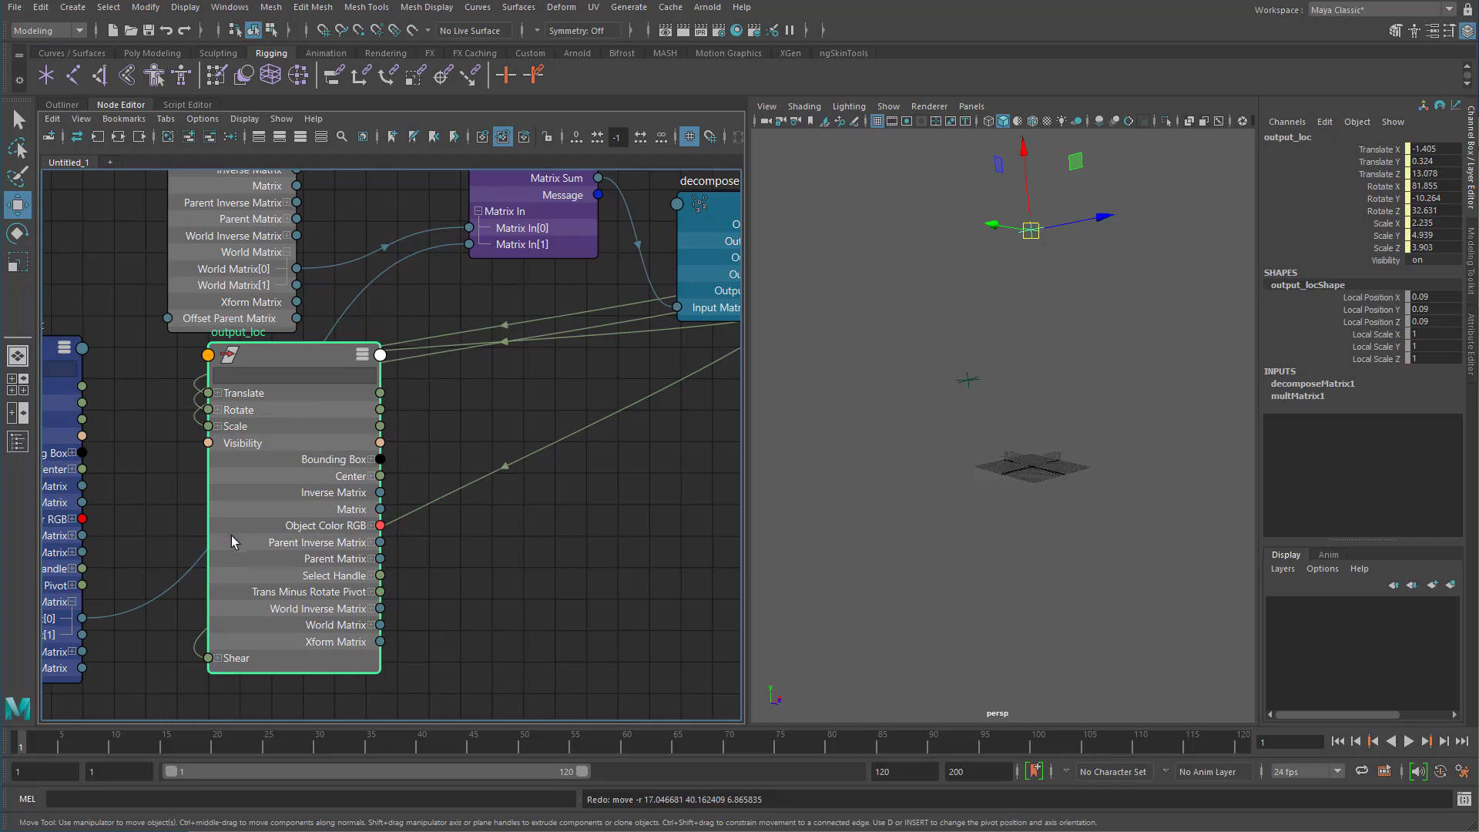
Spread out the multMatrix1, output_loc and output_loc_offset nodes, and briefly select output_loc_offset and group1 together as output_loc's parents.
{"action": "left_click_drag", "start_coordinate": [539, 256], "coordinate": [544, 388]}
{"action": "middle_click_drag", "start_coordinate": [332, 372], "coordinate": [326, 372], "text": "alt"}
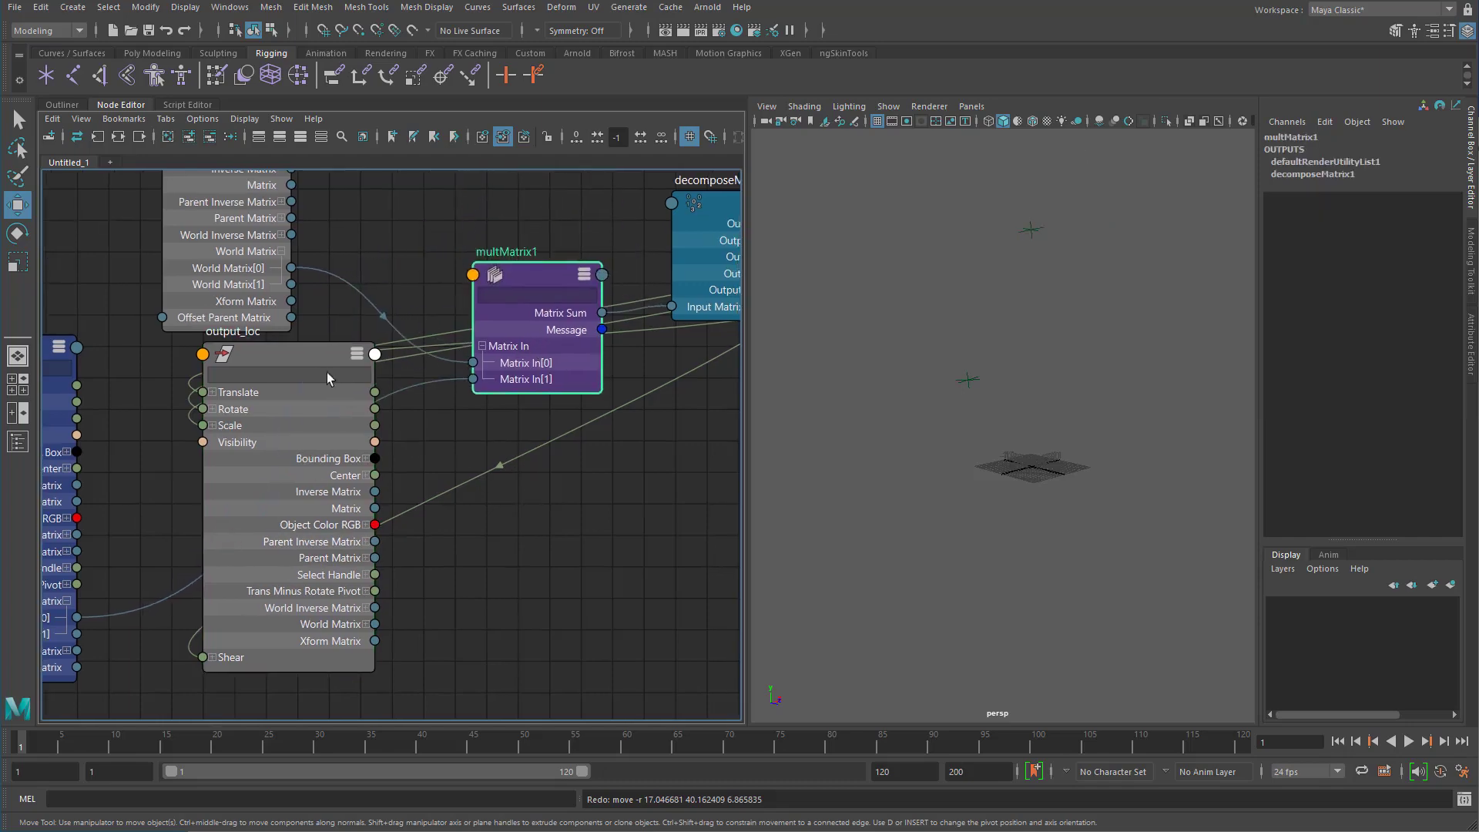
{"action": "left_click_drag", "start_coordinate": [298, 355], "coordinate": [278, 394]}
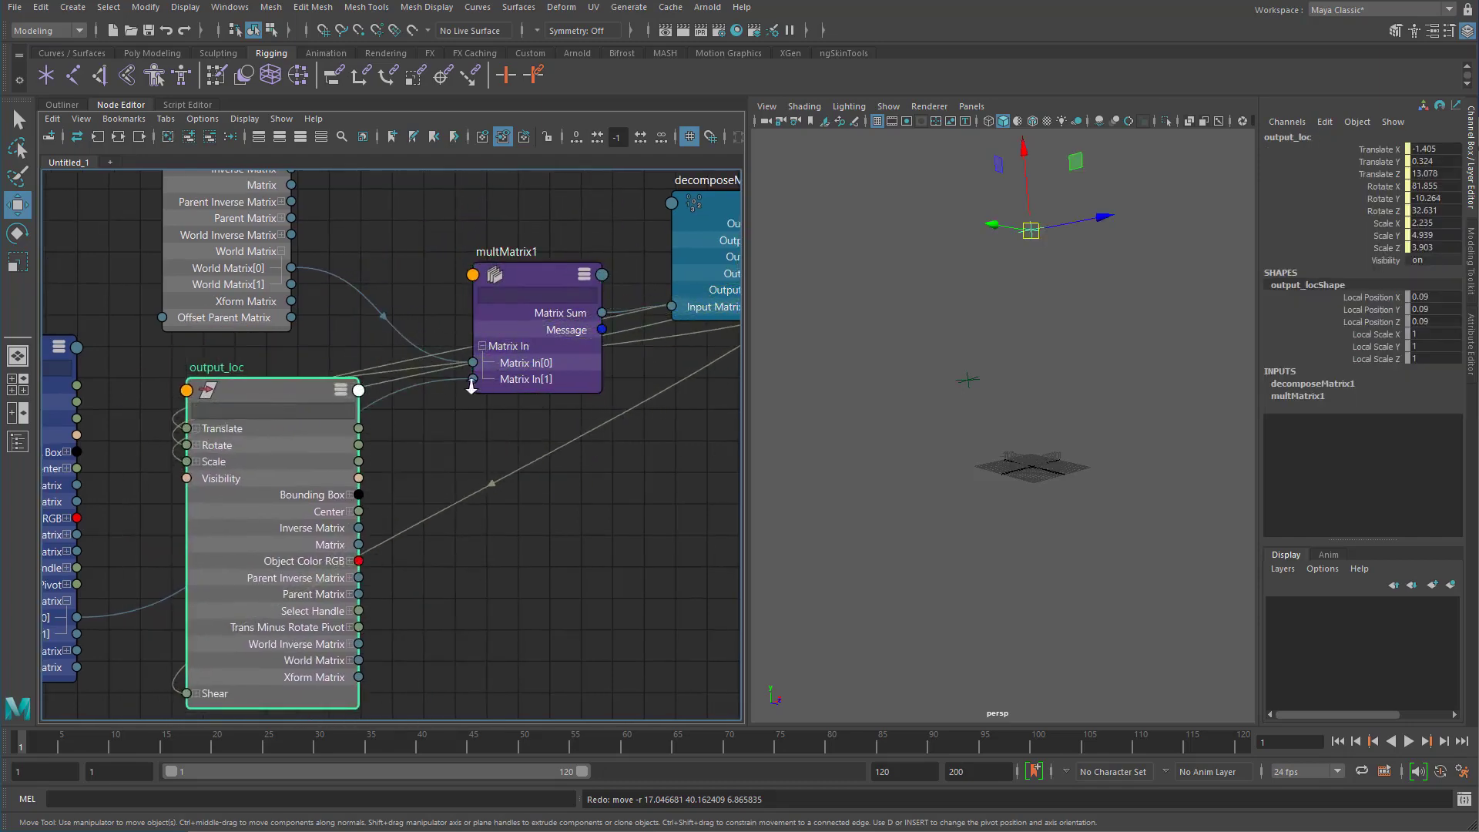
{"action": "scroll", "coordinate": [469, 380], "scroll_direction": "down", "scroll_amount": 3}
{"action": "left_click_drag", "start_coordinate": [183, 358], "coordinate": [161, 358]}
{"action": "left_click", "coordinate": [285, 635], "text": "shift"}
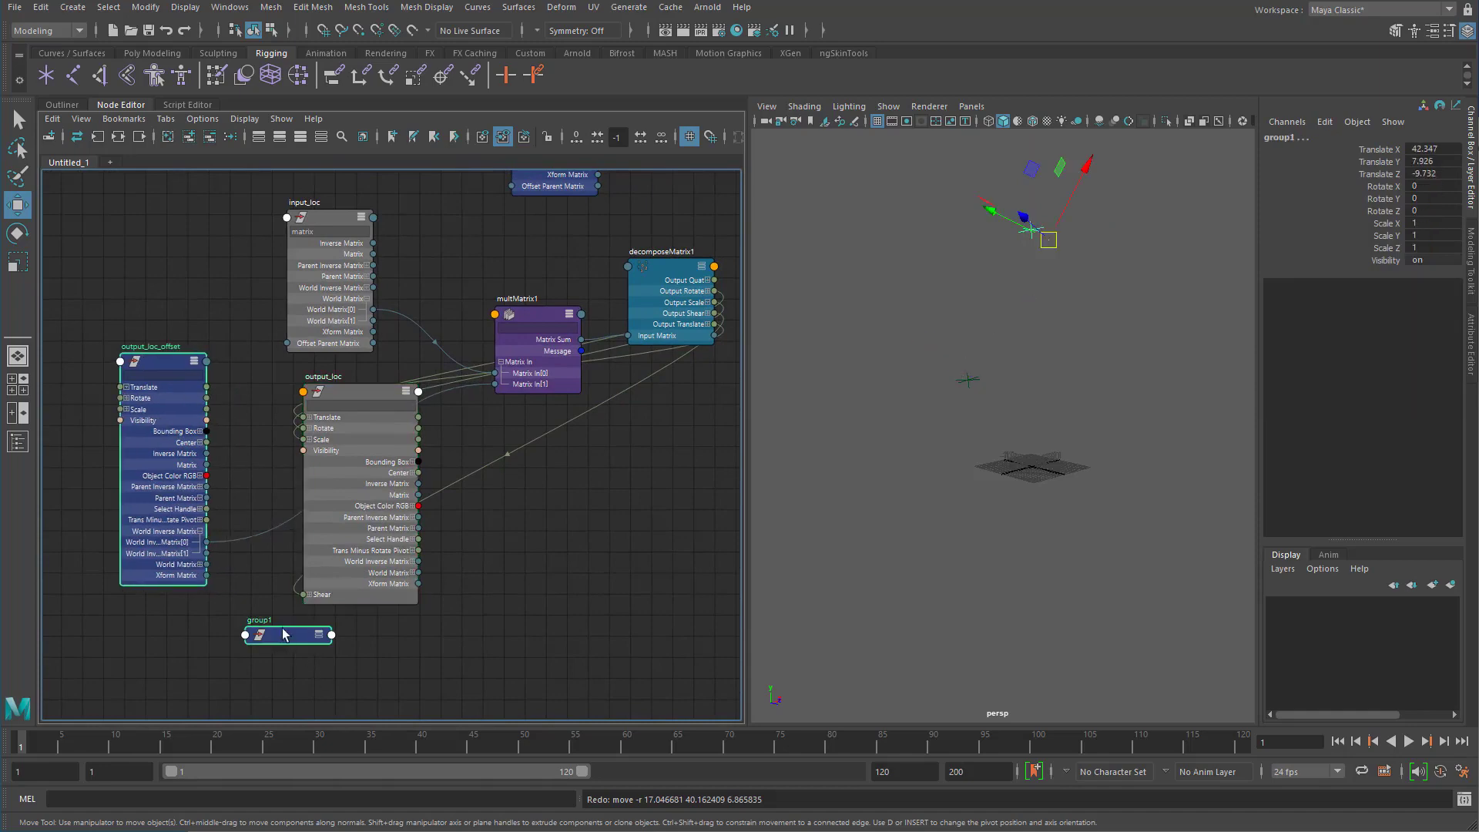
{"action": "left_click", "coordinate": [200, 224]}
Move multMatrix1 farther from output_loc, and widen and nudge the output_loc_offset node.
{"action": "scroll", "coordinate": [250, 449], "scroll_direction": "up", "scroll_amount": 1}
{"action": "middle_click_drag", "start_coordinate": [432, 496], "coordinate": [287, 462], "text": "alt"}
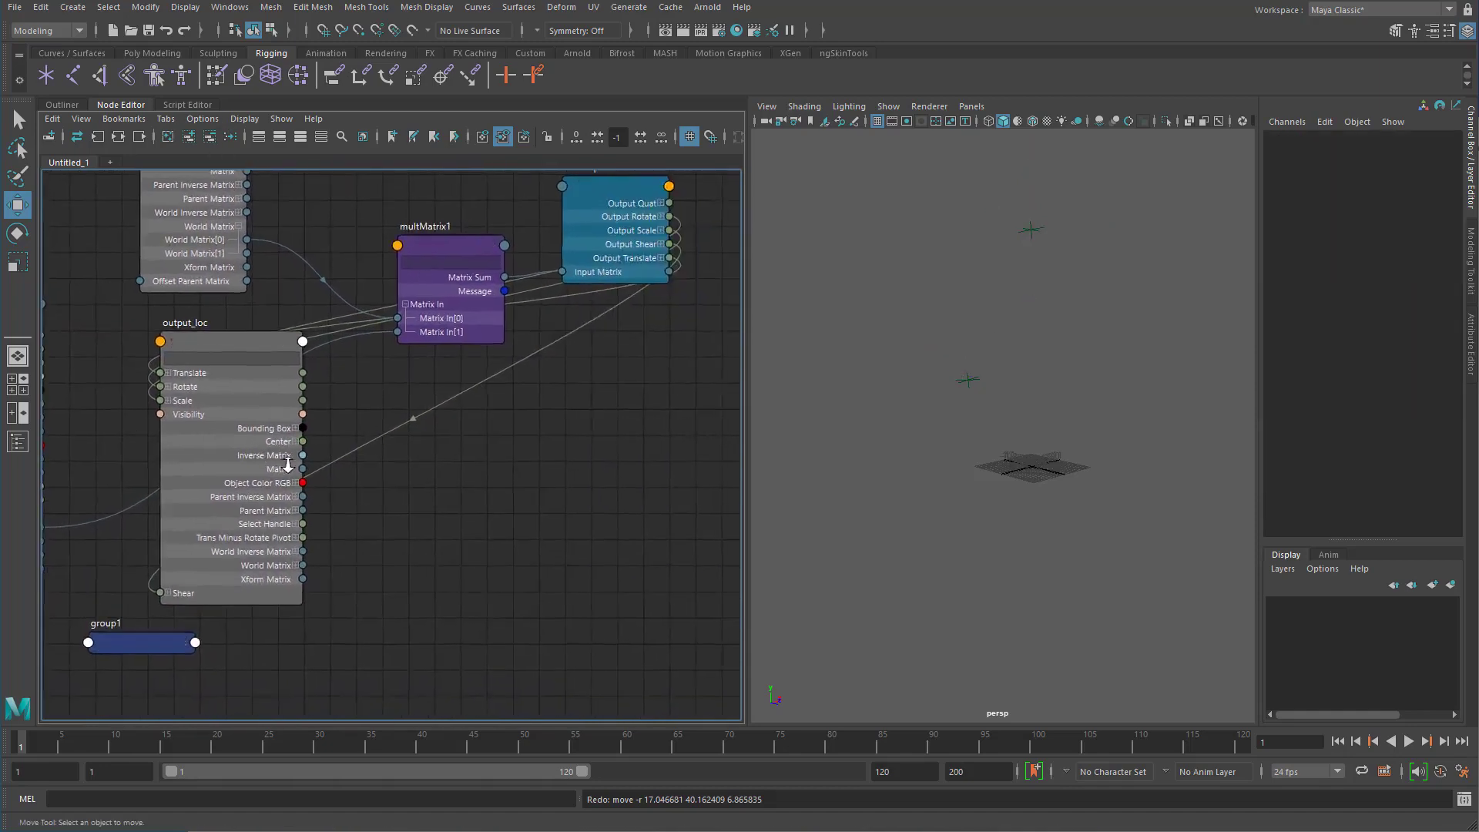
{"action": "scroll", "coordinate": [269, 445], "scroll_direction": "up", "scroll_amount": 1}
{"action": "left_click_drag", "start_coordinate": [498, 229], "coordinate": [587, 382]}
{"action": "middle_click_drag", "start_coordinate": [254, 510], "coordinate": [449, 502], "text": "alt"}
{"action": "scroll", "coordinate": [469, 507], "scroll_direction": "down", "scroll_amount": 1}
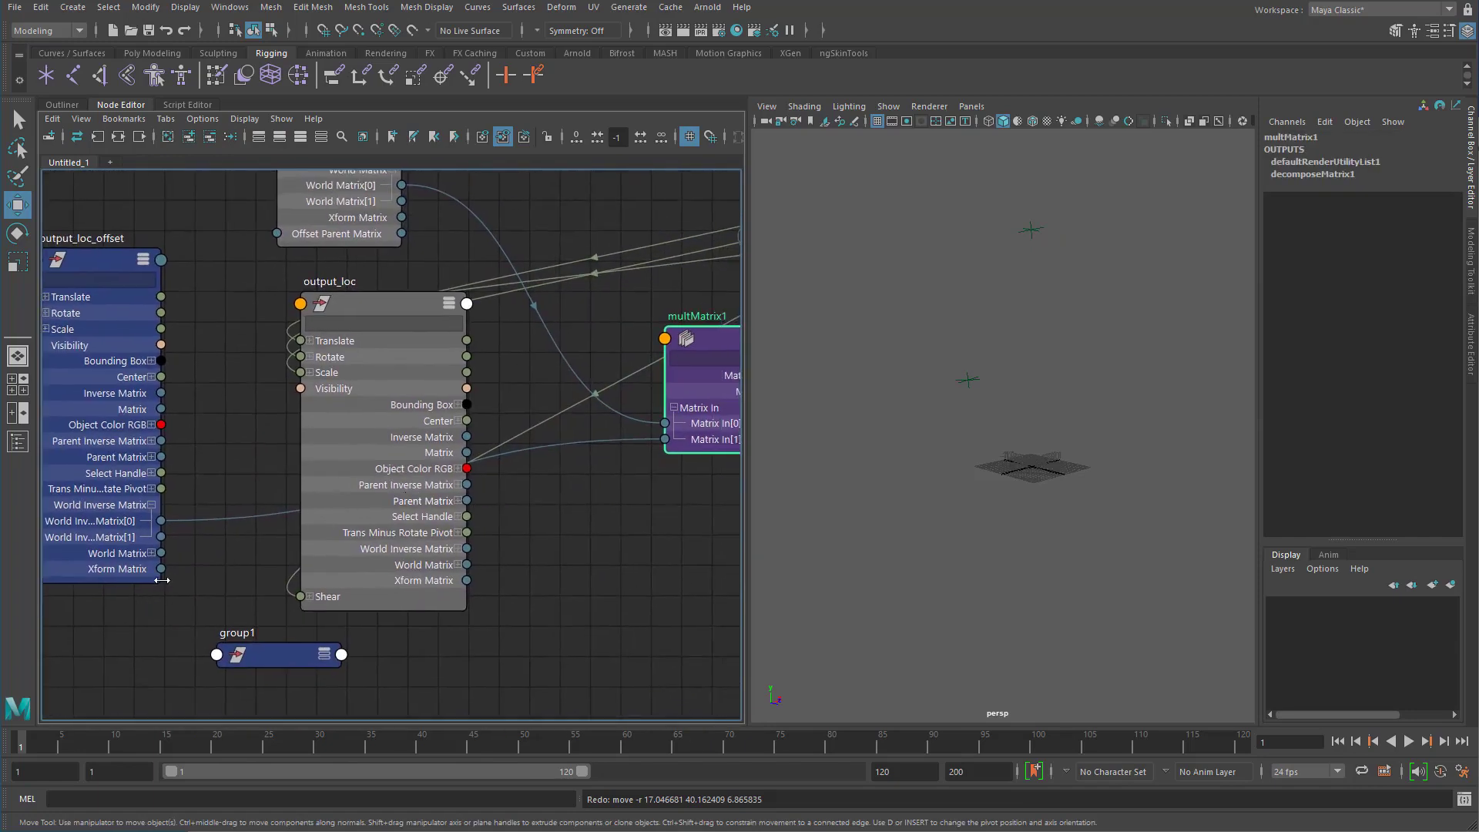
{"action": "left_click_drag", "start_coordinate": [162, 580], "coordinate": [182, 580]}
{"action": "left_click_drag", "start_coordinate": [122, 509], "coordinate": [146, 499]}
Expand output_loc's Parent Inverse Matrix and connect Parent Inverse Matrix[0] to multMatrix1's Matrix In[1], replacing the existing connection.
{"action": "middle_click_drag", "start_coordinate": [394, 499], "coordinate": [208, 498], "text": "alt"}
{"action": "scroll", "coordinate": [412, 529], "scroll_direction": "up", "scroll_amount": 3}
{"action": "middle_click_drag", "start_coordinate": [306, 510], "coordinate": [372, 506], "text": "alt"}
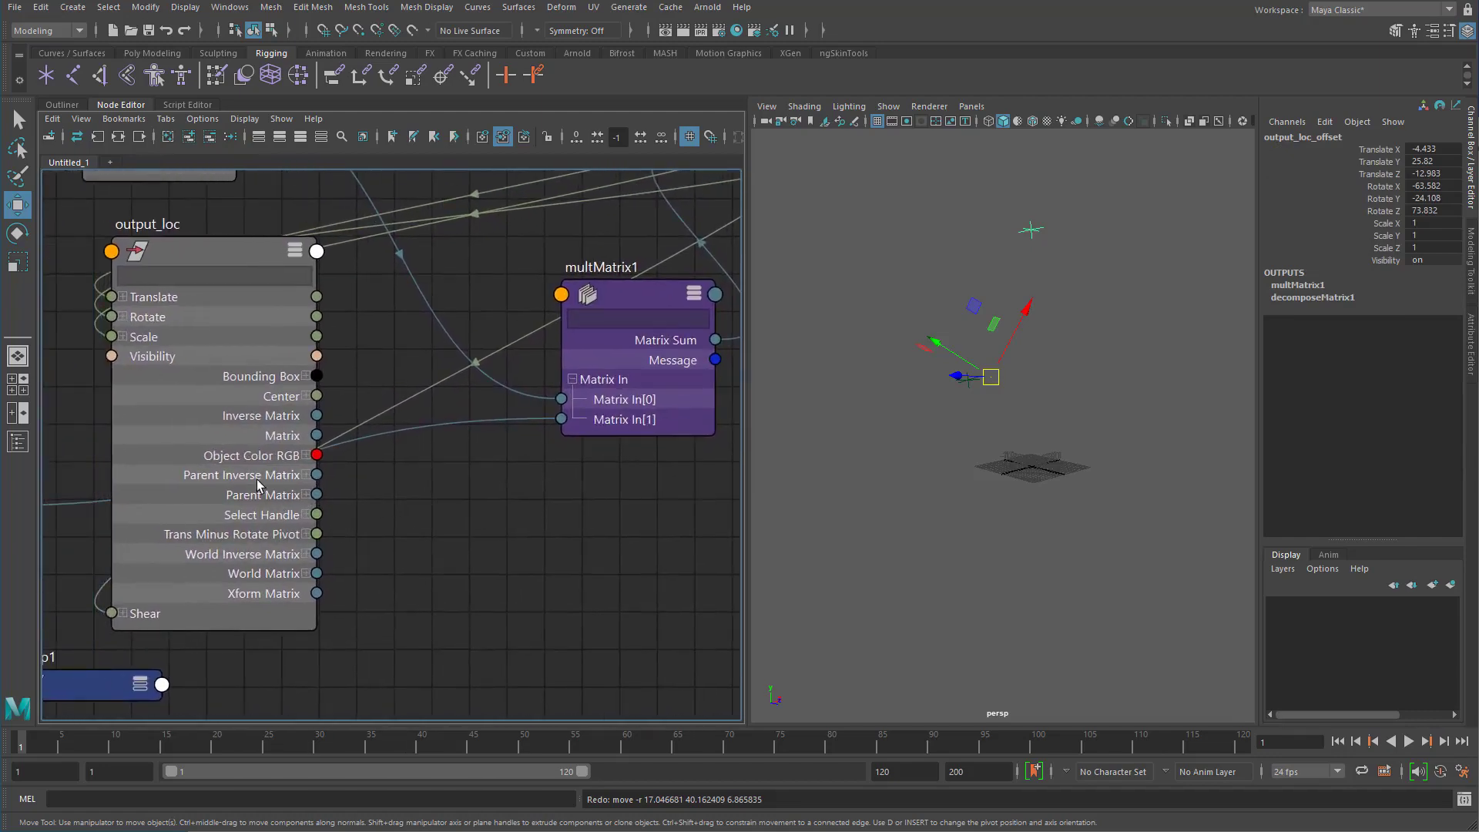
{"action": "left_click", "coordinate": [307, 476]}
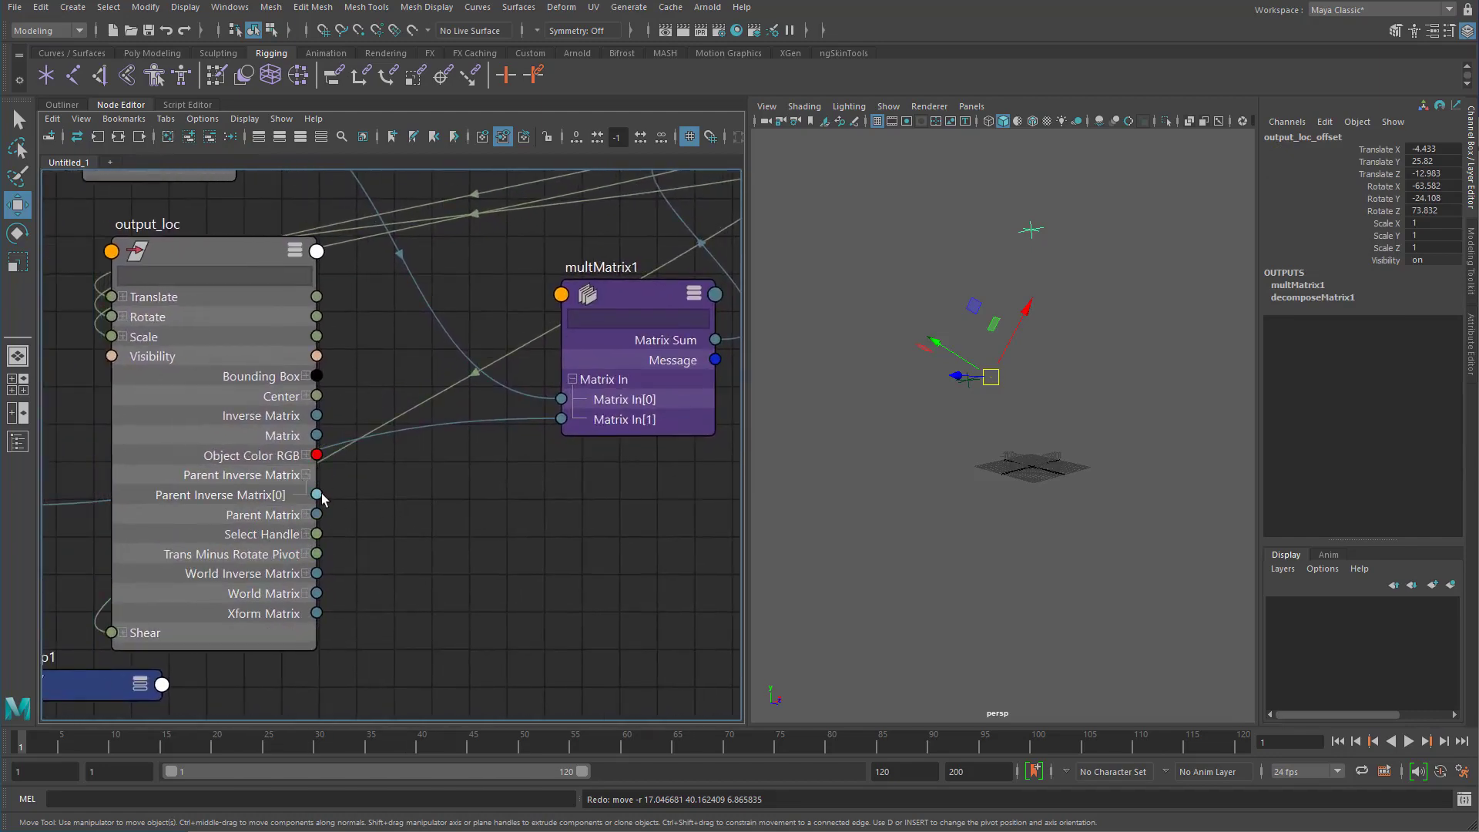
{"action": "left_click_drag", "start_coordinate": [219, 242], "coordinate": [205, 237]}
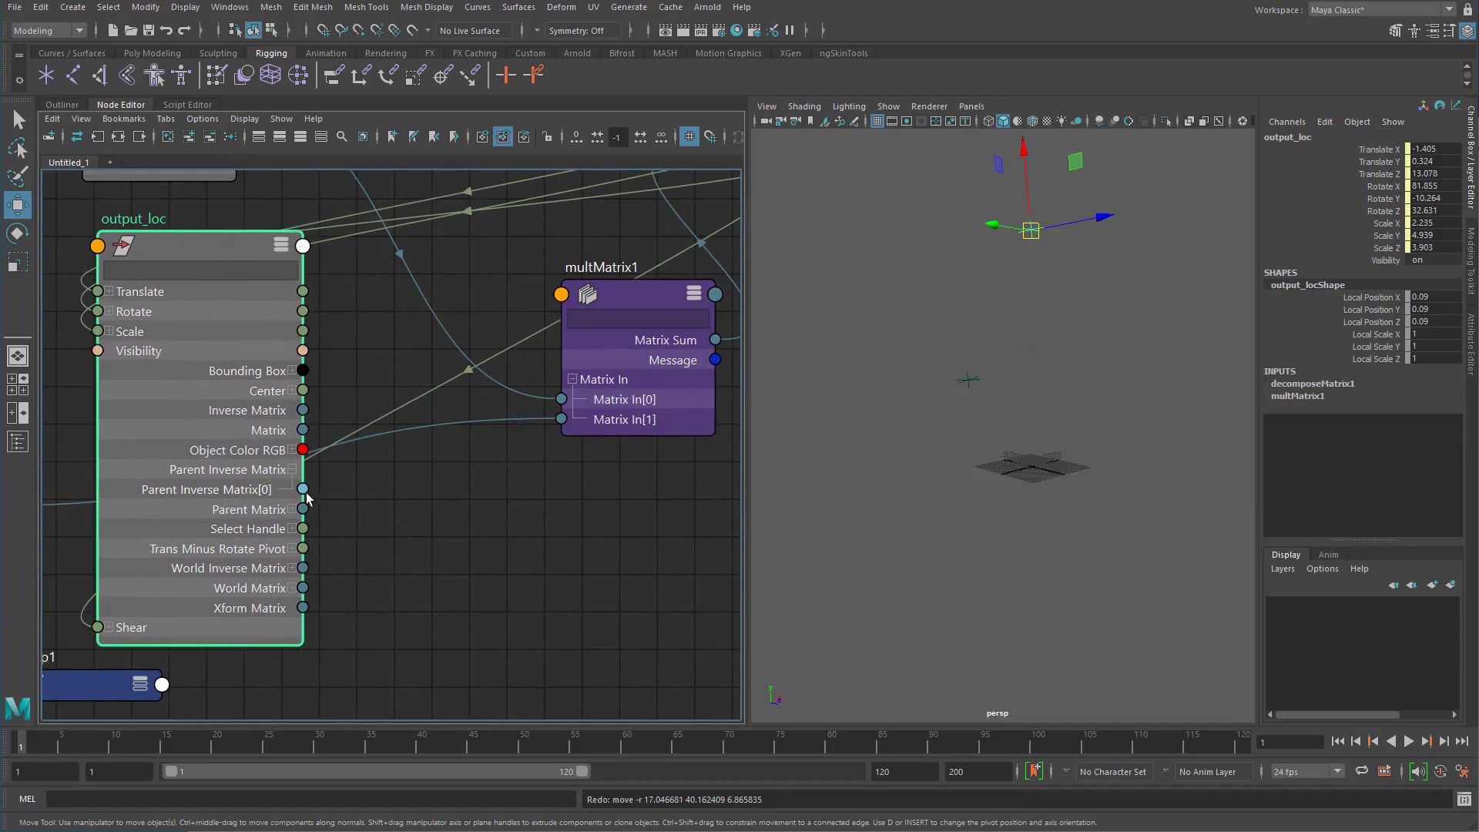
{"action": "left_click_drag", "start_coordinate": [303, 489], "coordinate": [572, 421]}
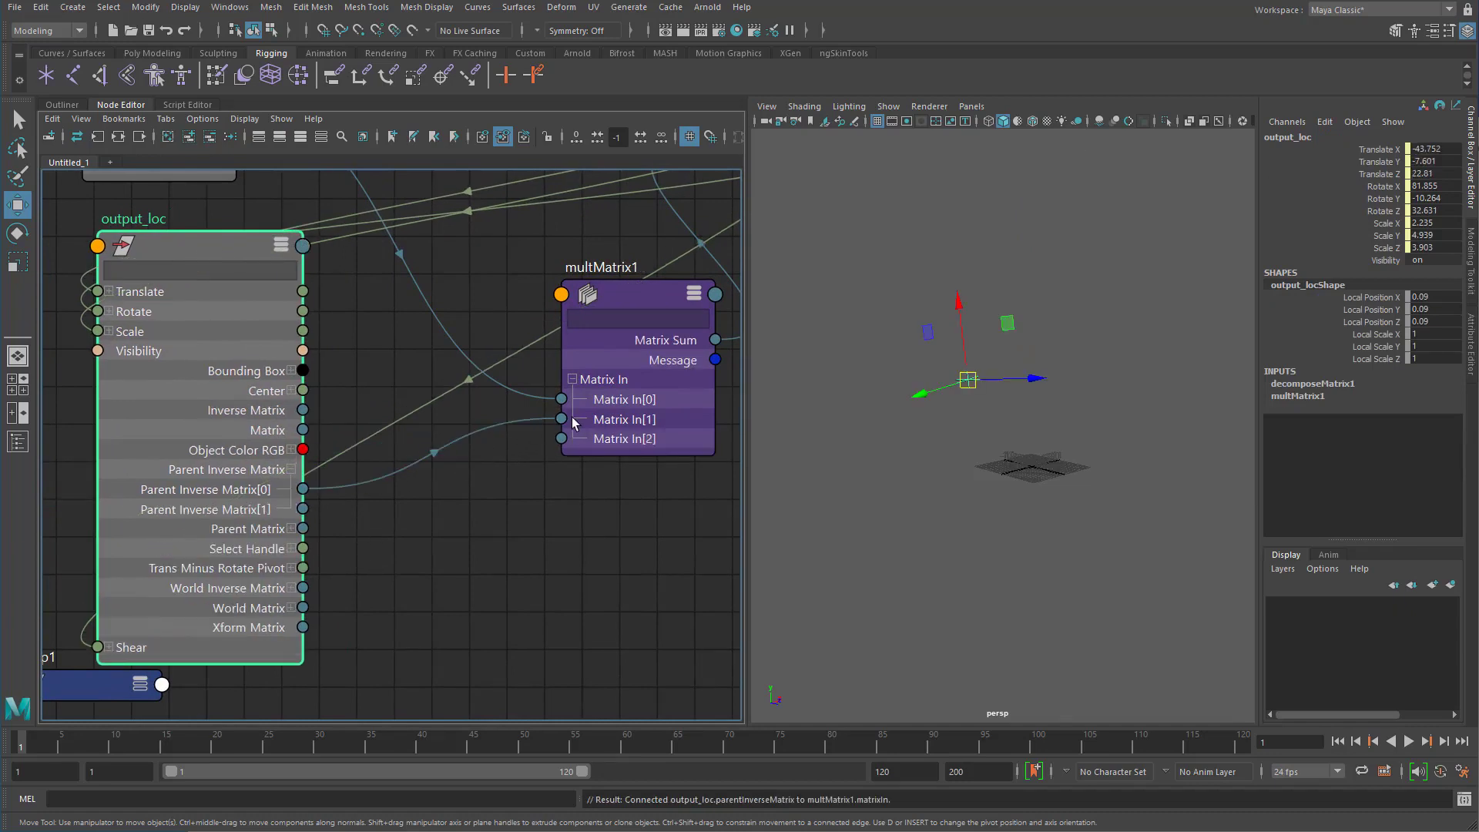
Select group1 and expand output_loc_offset in the Outliner to show the group above output_loc.
{"action": "left_click", "coordinate": [90, 679]}
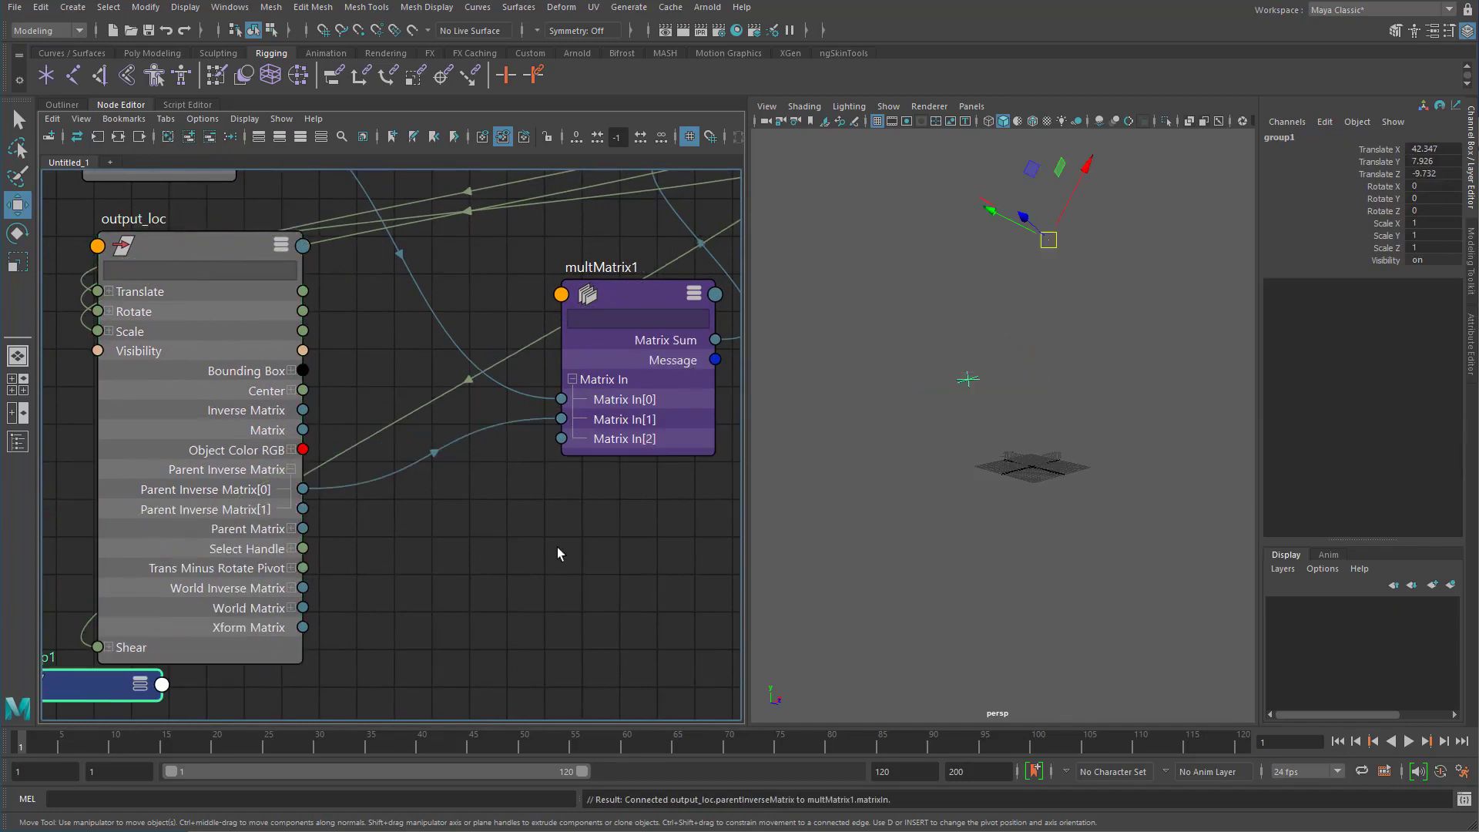
{"action": "left_click", "coordinate": [76, 105]}
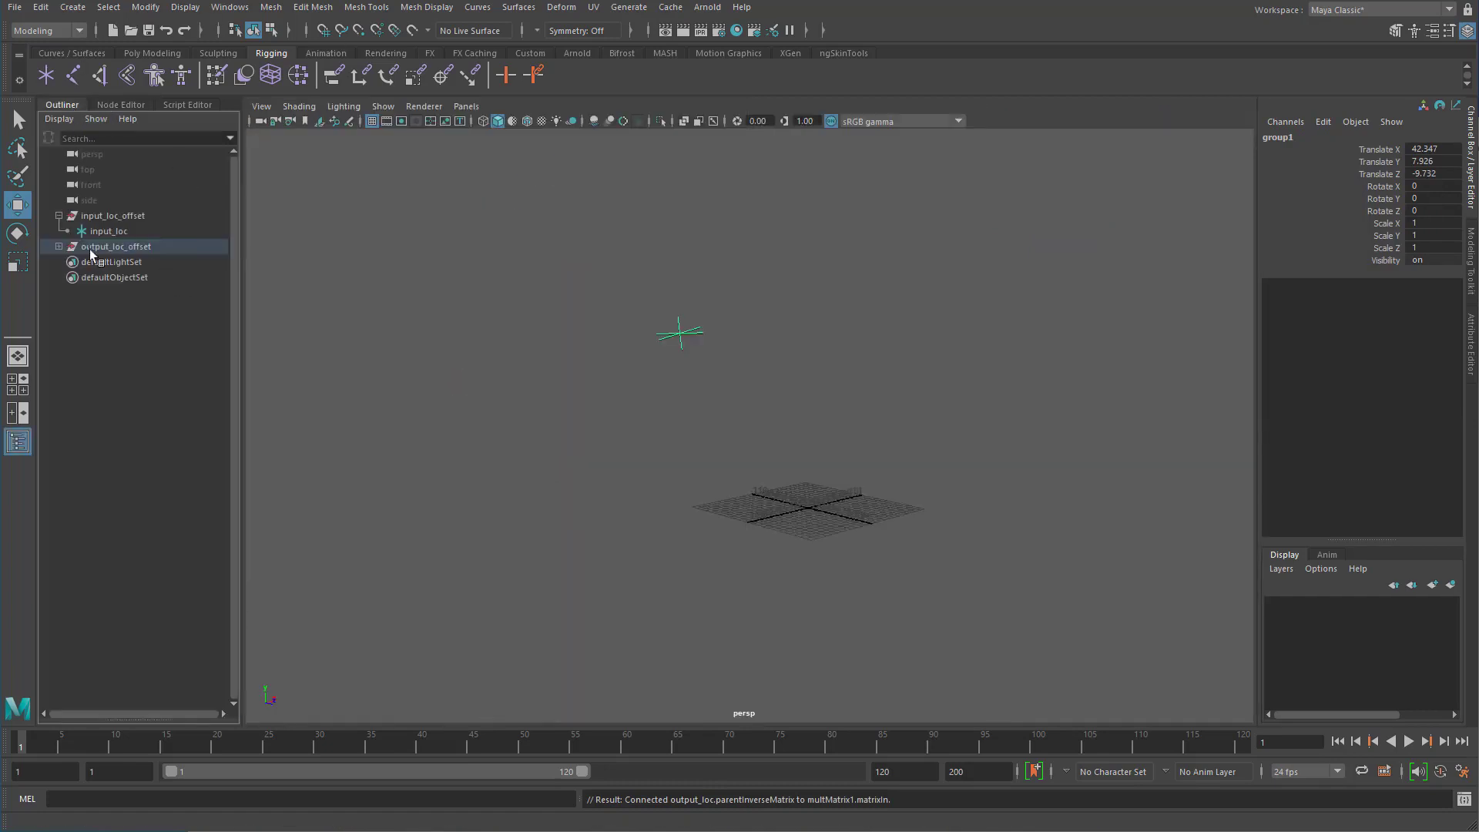
{"action": "left_click", "coordinate": [58, 246]}
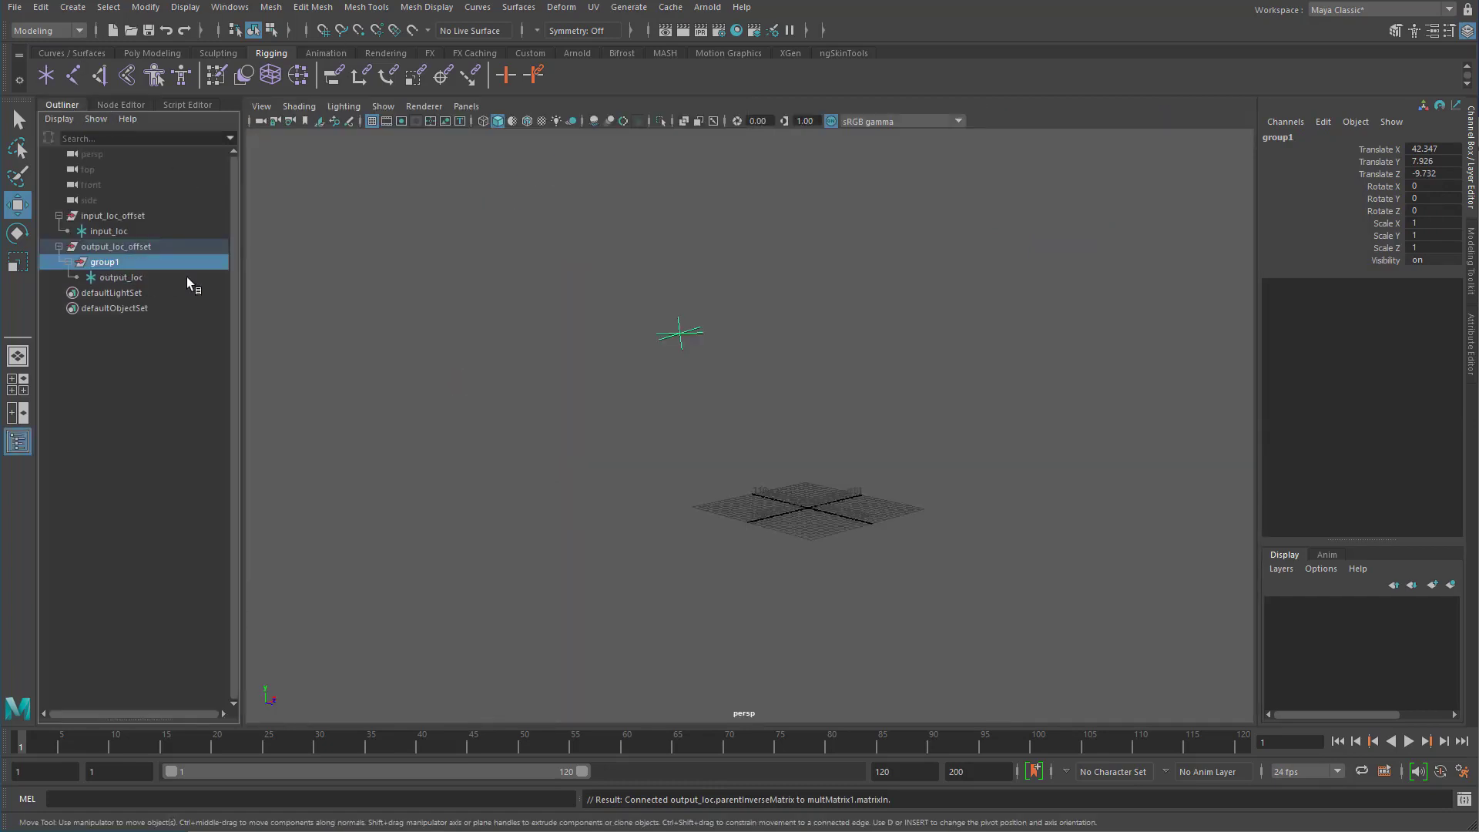
Move and rotate group1 in the scene to test the setup, and select output_loc to check its driven transform values.
{"action": "middle_click_drag", "start_coordinate": [589, 328], "coordinate": [597, 459], "text": "alt"}
{"action": "left_click_drag", "start_coordinate": [597, 459], "coordinate": [611, 456], "text": "alt"}
{"action": "left_click_drag", "start_coordinate": [829, 192], "coordinate": [691, 350]}
{"action": "key", "text": "e"}
{"action": "left_click", "coordinate": [119, 277]}
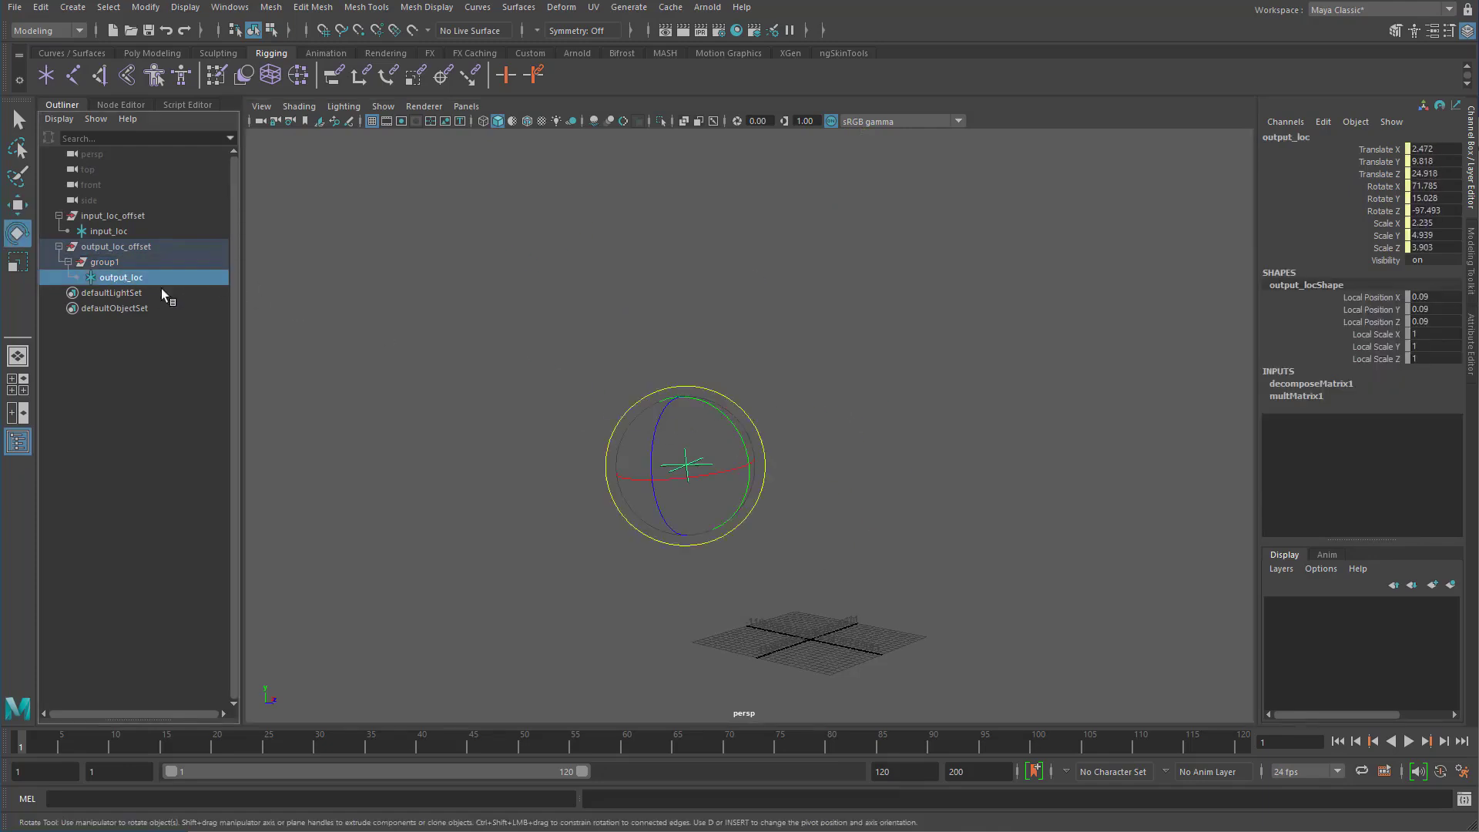
Nest output_loc in three new groups below group1, move the first two, and expand the new hierarchy in the Outliner.
{"action": "middle_click_drag", "start_coordinate": [562, 491], "coordinate": [602, 429], "text": "alt"}
{"action": "key", "text": "ctrl+g"}
{"action": "key", "text": "w"}
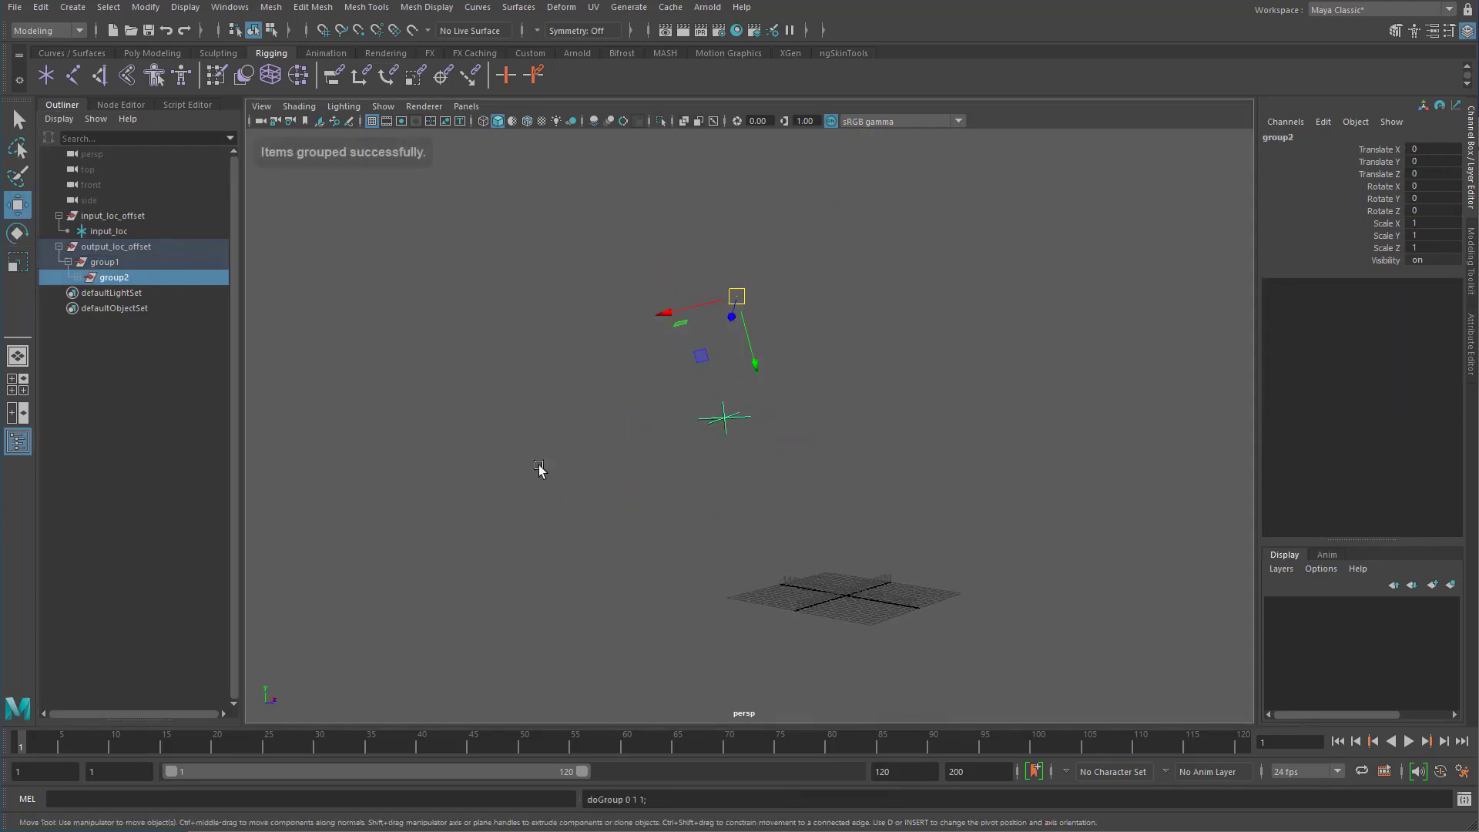
{"action": "middle_click_drag", "start_coordinate": [683, 455], "coordinate": [702, 377]}
{"action": "key", "text": "ctrl+g"}
{"action": "middle_click_drag", "start_coordinate": [510, 431], "coordinate": [365, 290]}
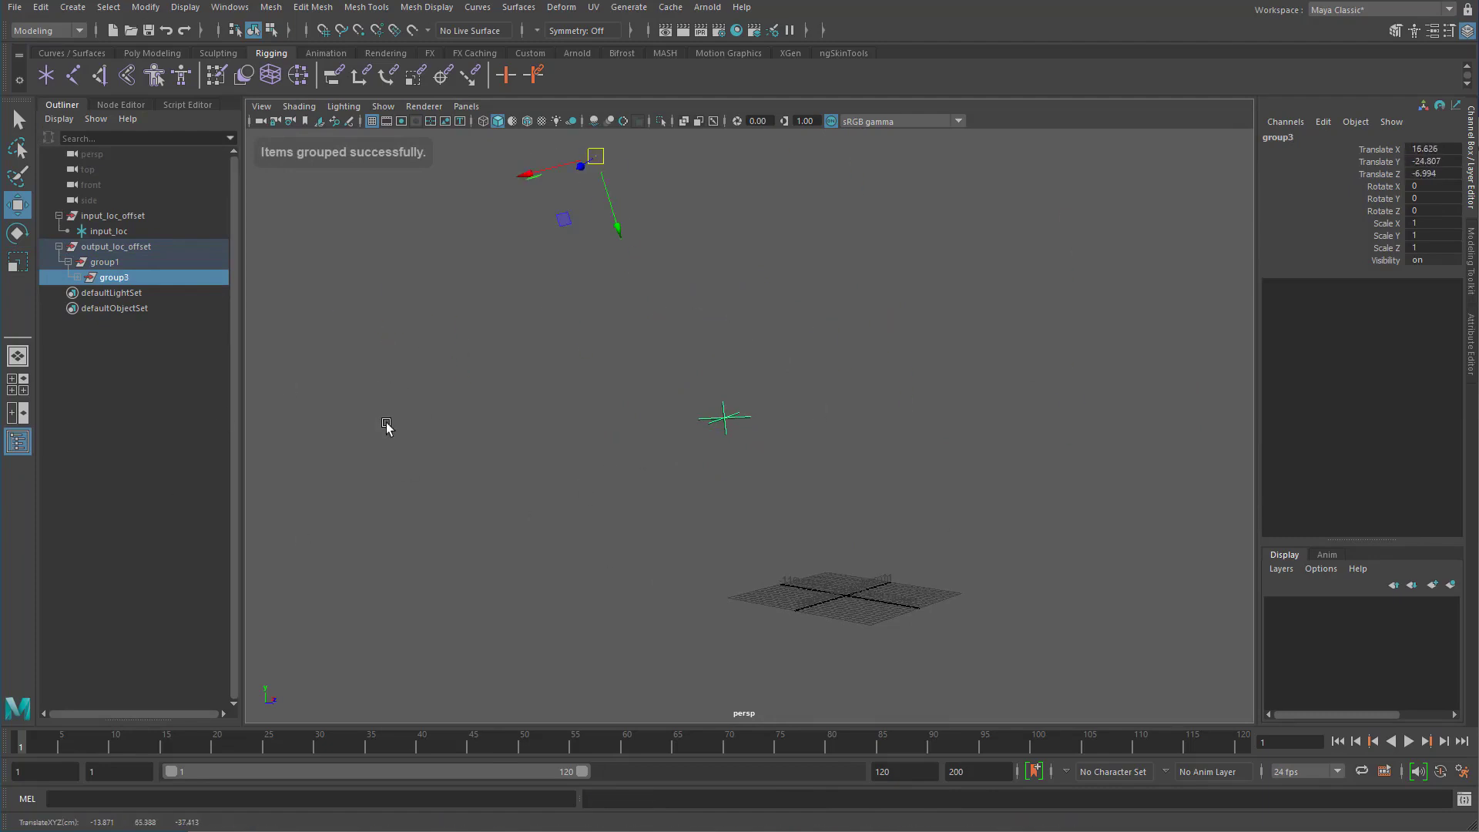
{"action": "key", "text": "ctrl+g"}
{"action": "left_click", "coordinate": [78, 277], "text": "shift"}
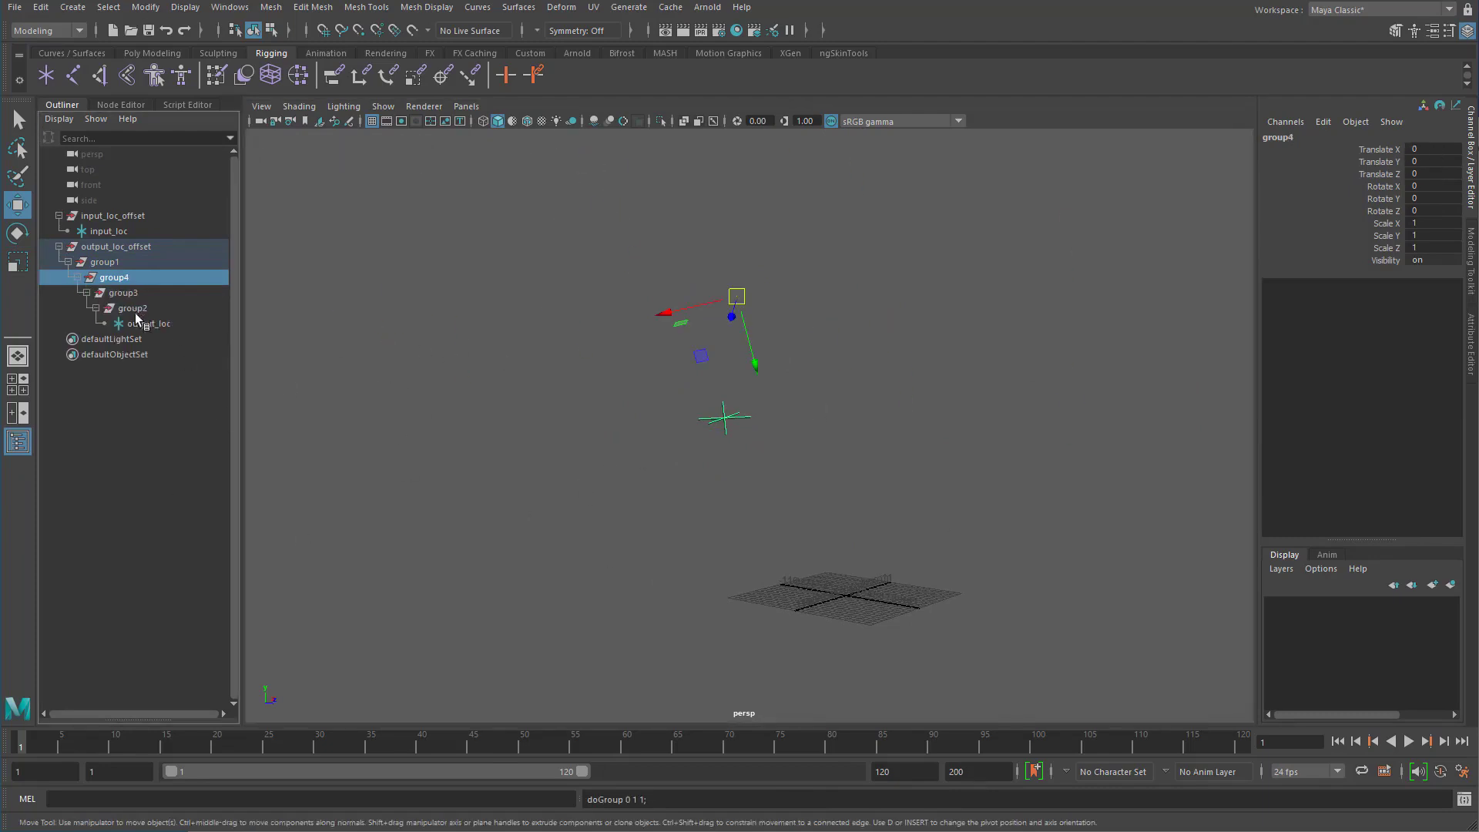
Unparent output_loc to the world, then parent it under group4.
{"action": "left_click", "coordinate": [148, 323]}
{"action": "middle_click_drag", "start_coordinate": [396, 410], "coordinate": [379, 407], "text": "alt"}
{"action": "key", "text": "shift+p"}
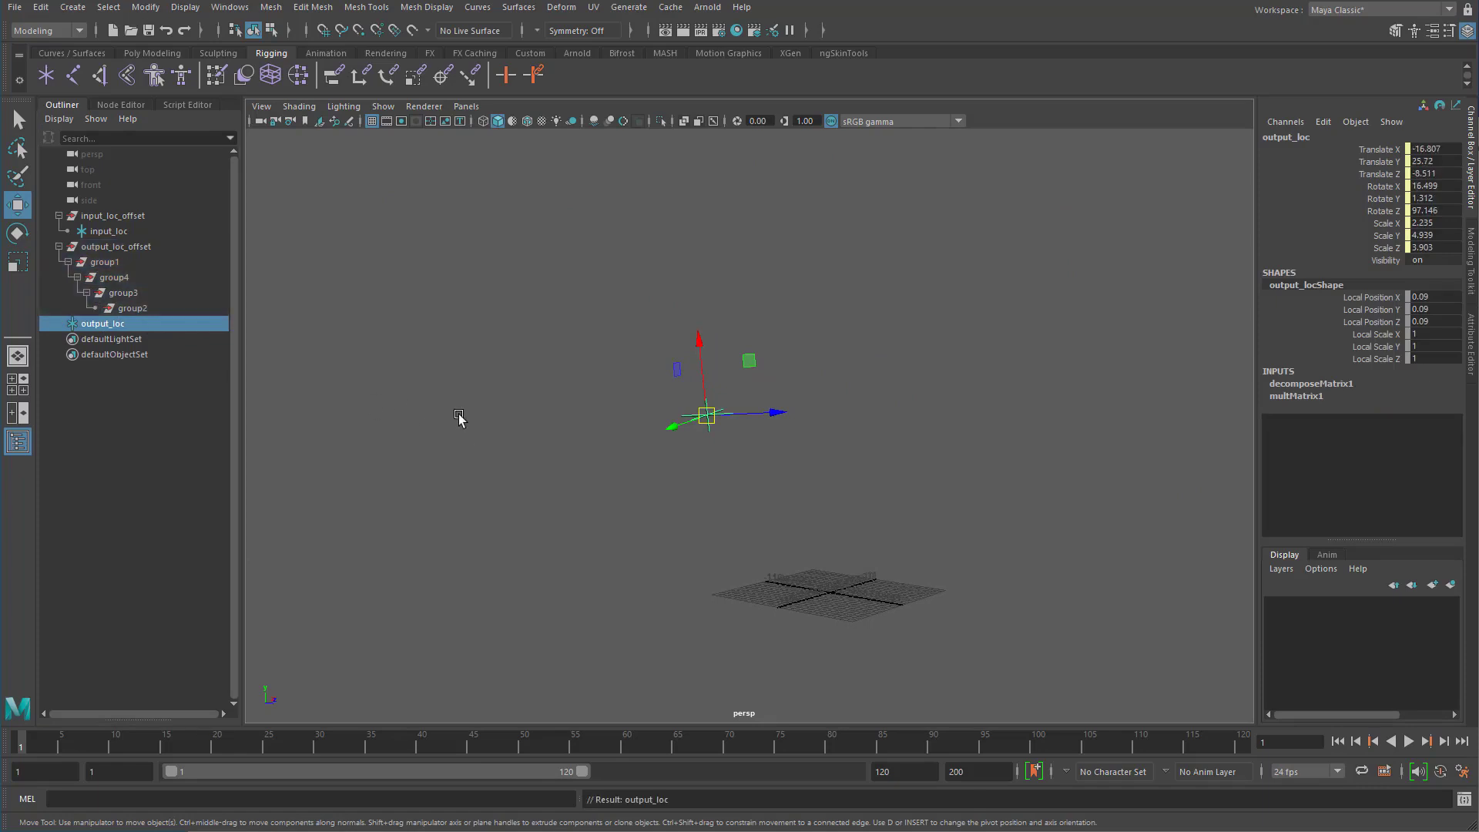
{"action": "key", "text": "ctrl+z"}
{"action": "key", "text": "ctrl+z"}
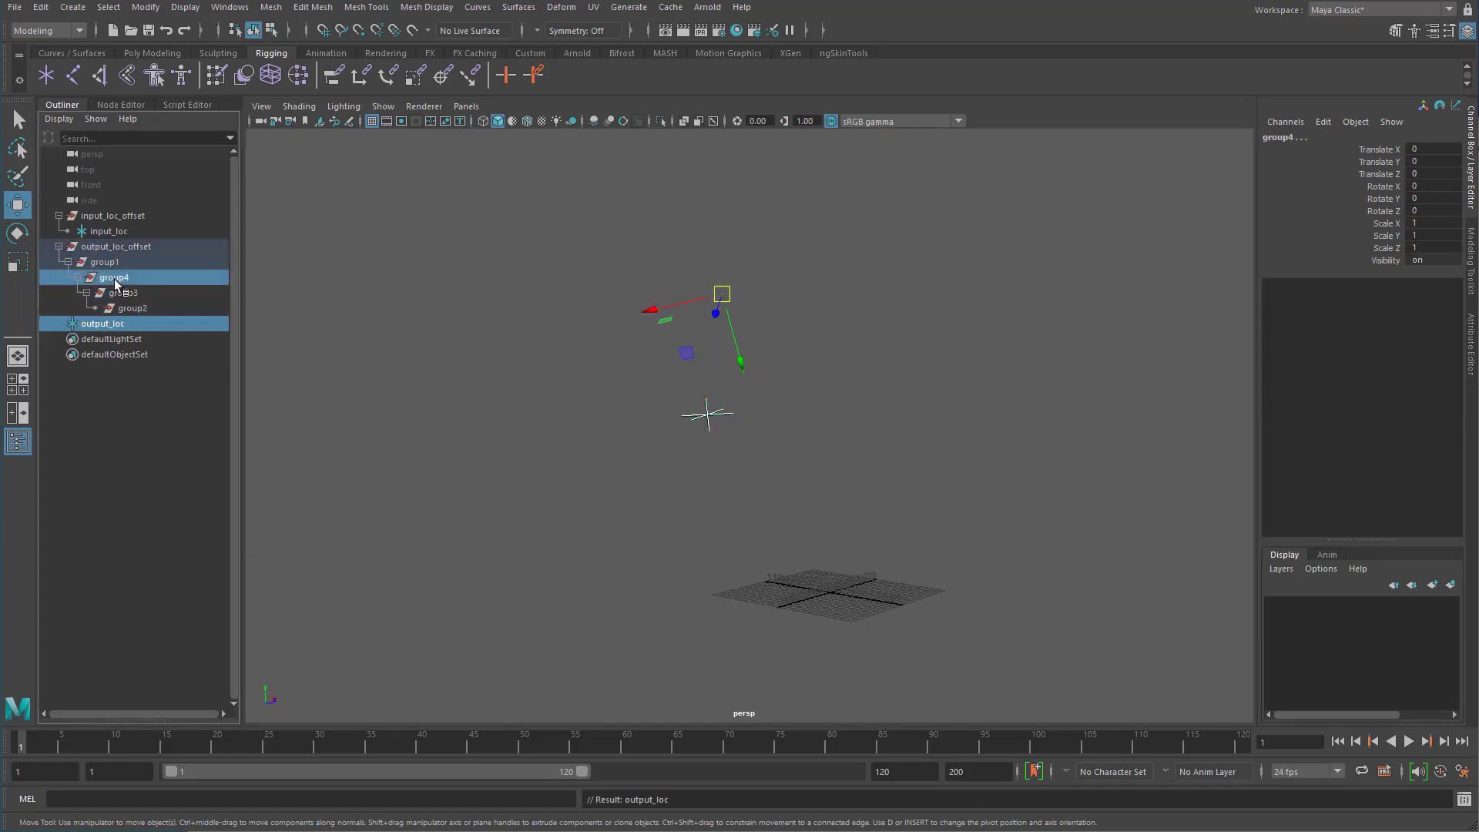
{"action": "key", "text": "shift+z"}
{"action": "left_click", "coordinate": [504, 368]}
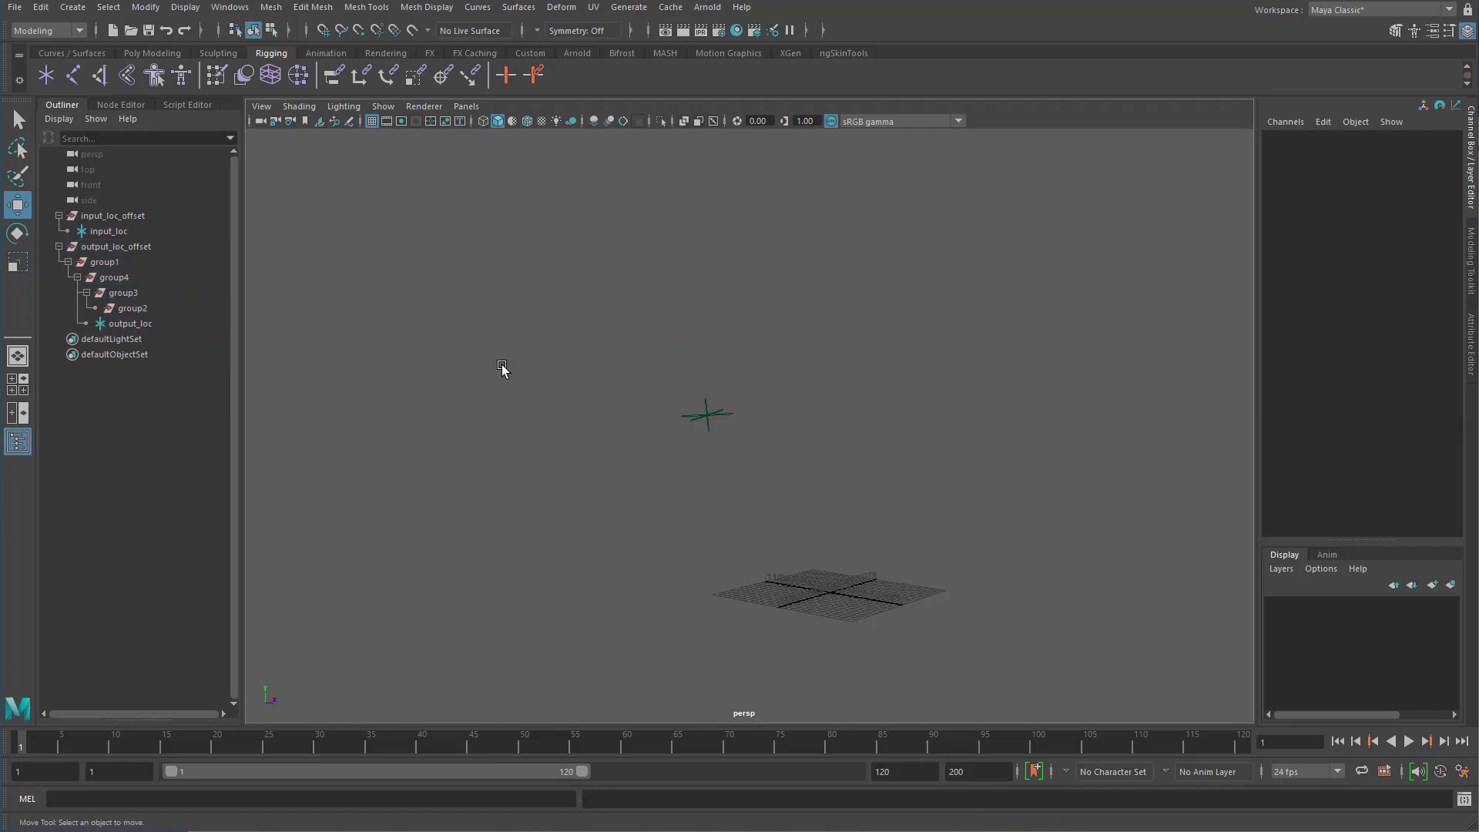
Move input_loc_offset upward and rotate it in the scene to test whether output_loc still follows input_loc.
{"action": "left_click", "coordinate": [124, 232]}
{"action": "left_click", "coordinate": [153, 218]}
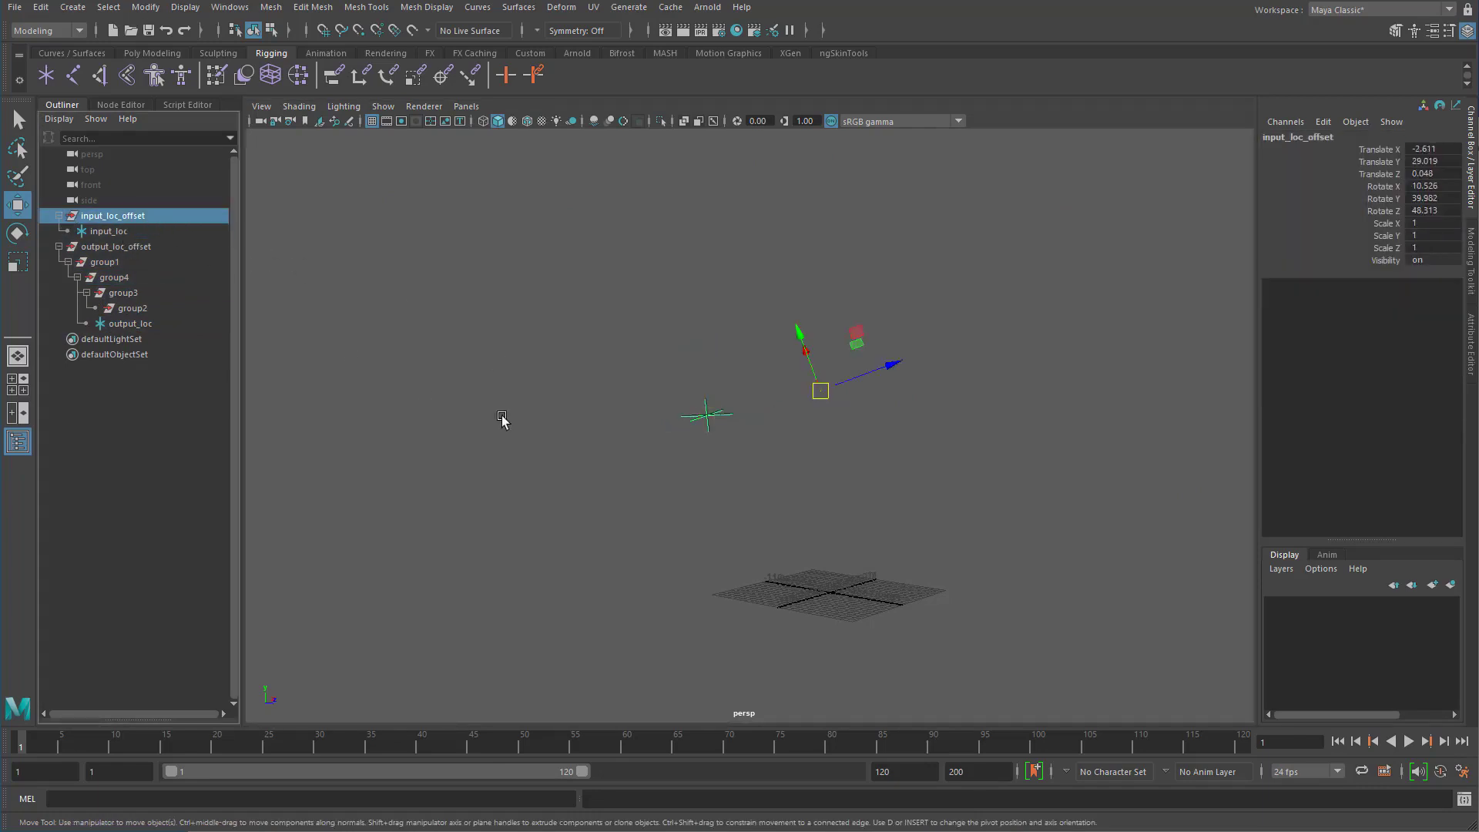
{"action": "middle_click_drag", "start_coordinate": [497, 403], "coordinate": [501, 251]}
{"action": "key", "text": "e"}
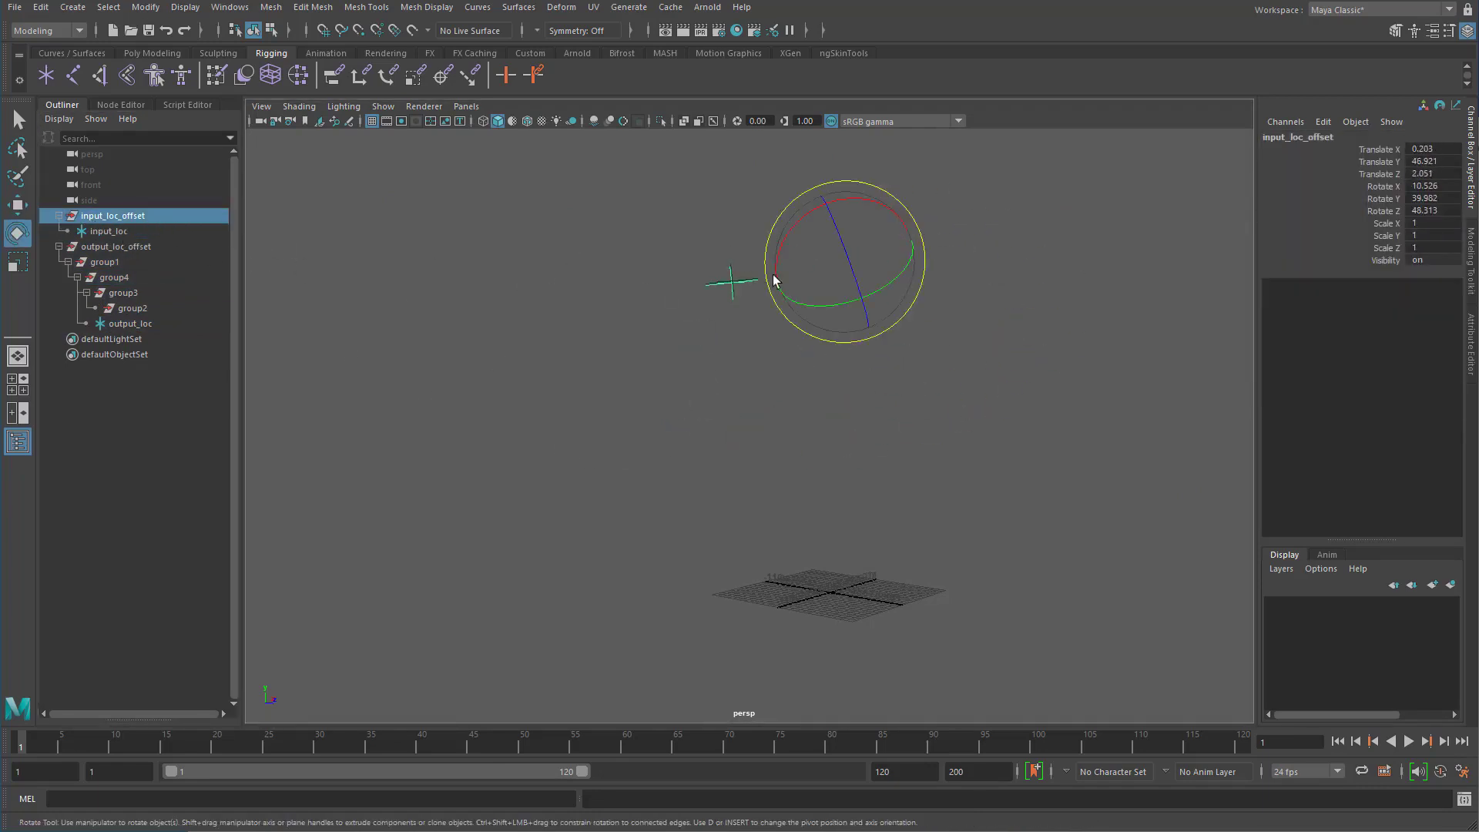
{"action": "left_click_drag", "start_coordinate": [776, 277], "coordinate": [736, 284]}
{"action": "left_click", "coordinate": [660, 290]}
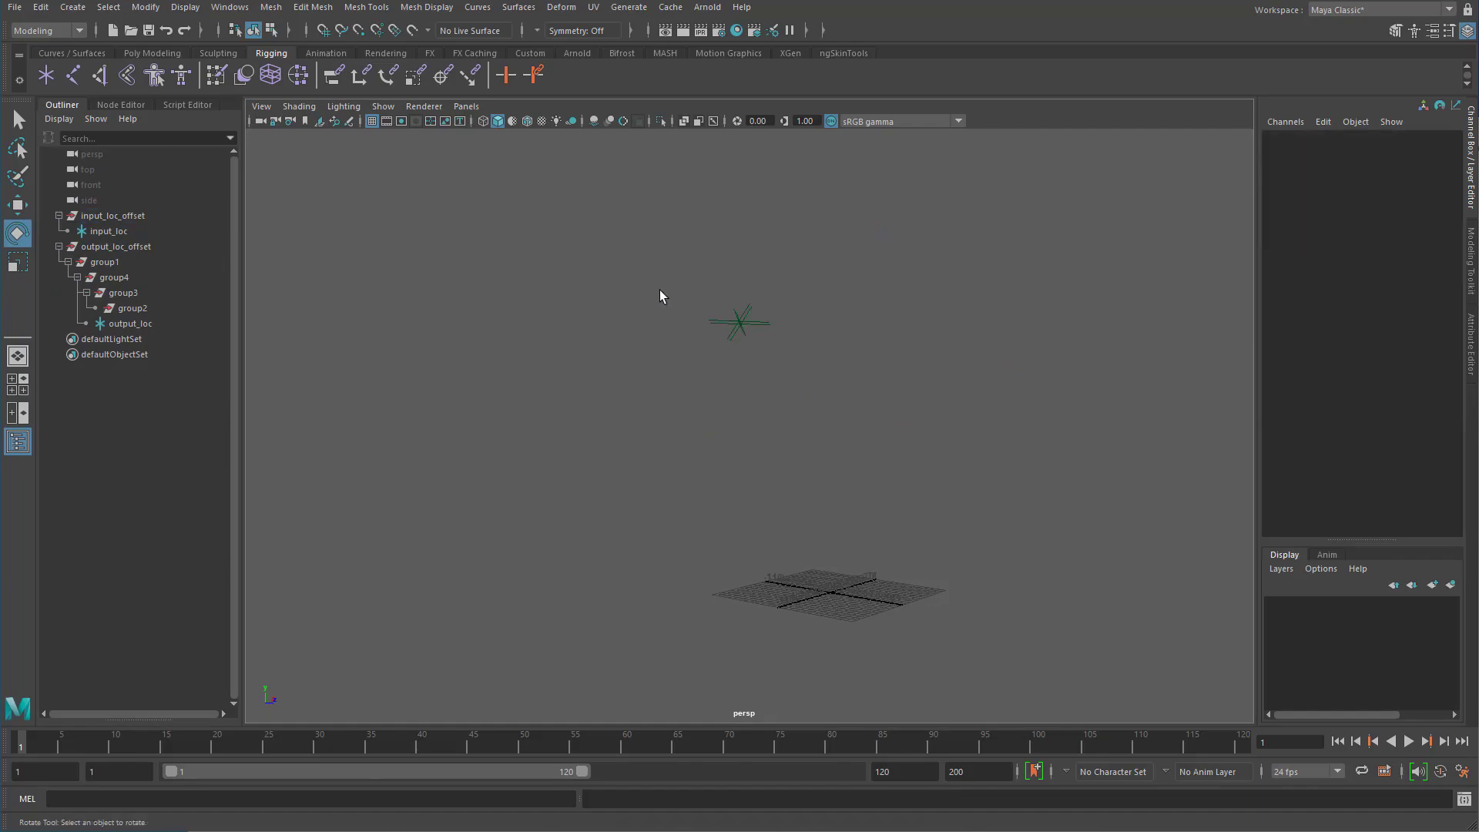
Show the node graph and automatically rearrange its nodes.
{"action": "left_click", "coordinate": [111, 104]}
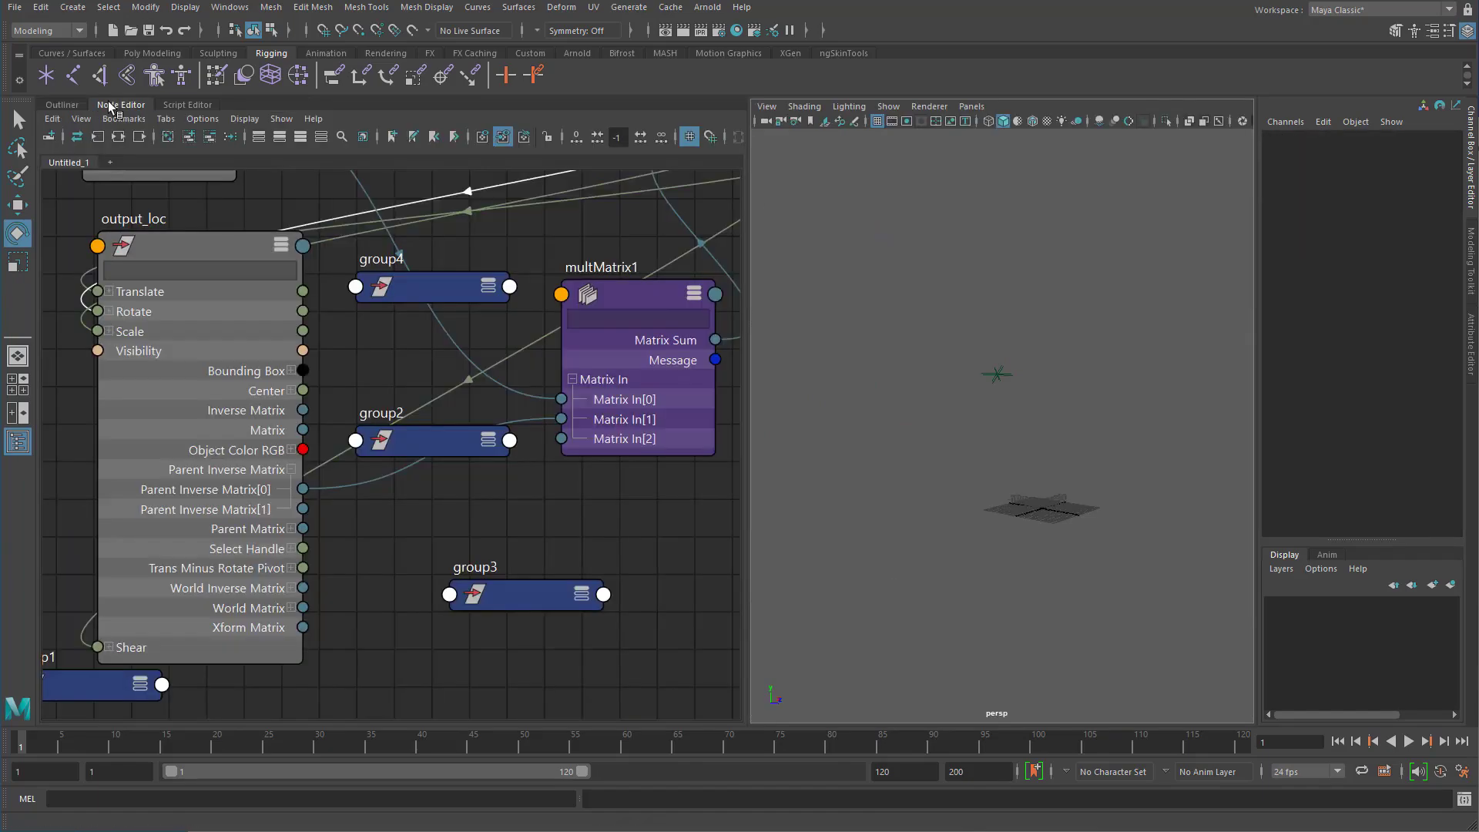
{"action": "scroll", "coordinate": [379, 364], "scroll_direction": "down", "scroll_amount": 2}
{"action": "scroll", "coordinate": [379, 362], "scroll_direction": "down", "scroll_amount": 1}
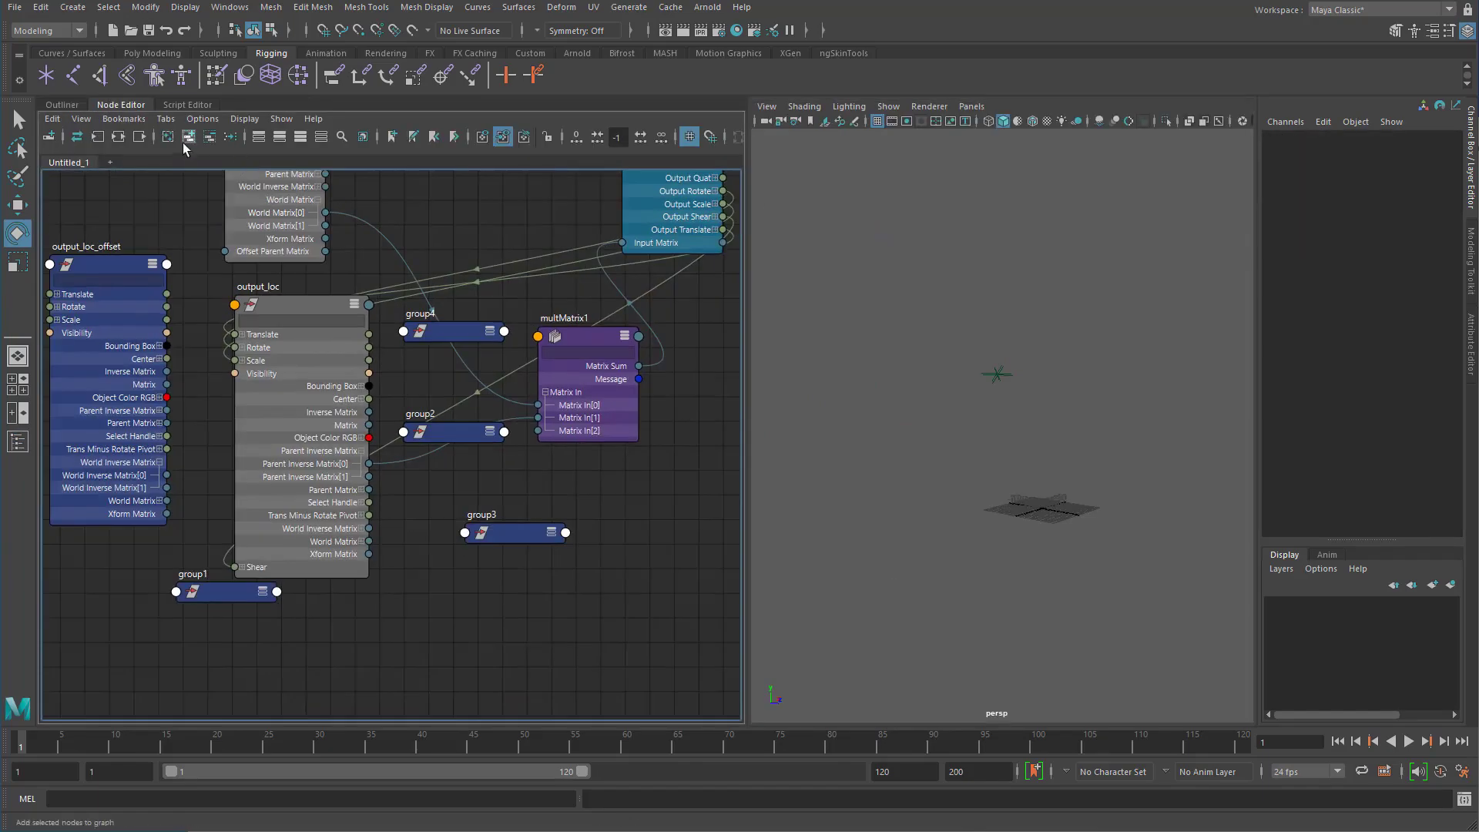
{"action": "left_click", "coordinate": [229, 138]}
{"action": "middle_click_drag", "start_coordinate": [448, 370], "coordinate": [339, 354], "text": "alt"}
{"action": "middle_click_drag", "start_coordinate": [450, 553], "coordinate": [485, 600], "text": "alt"}
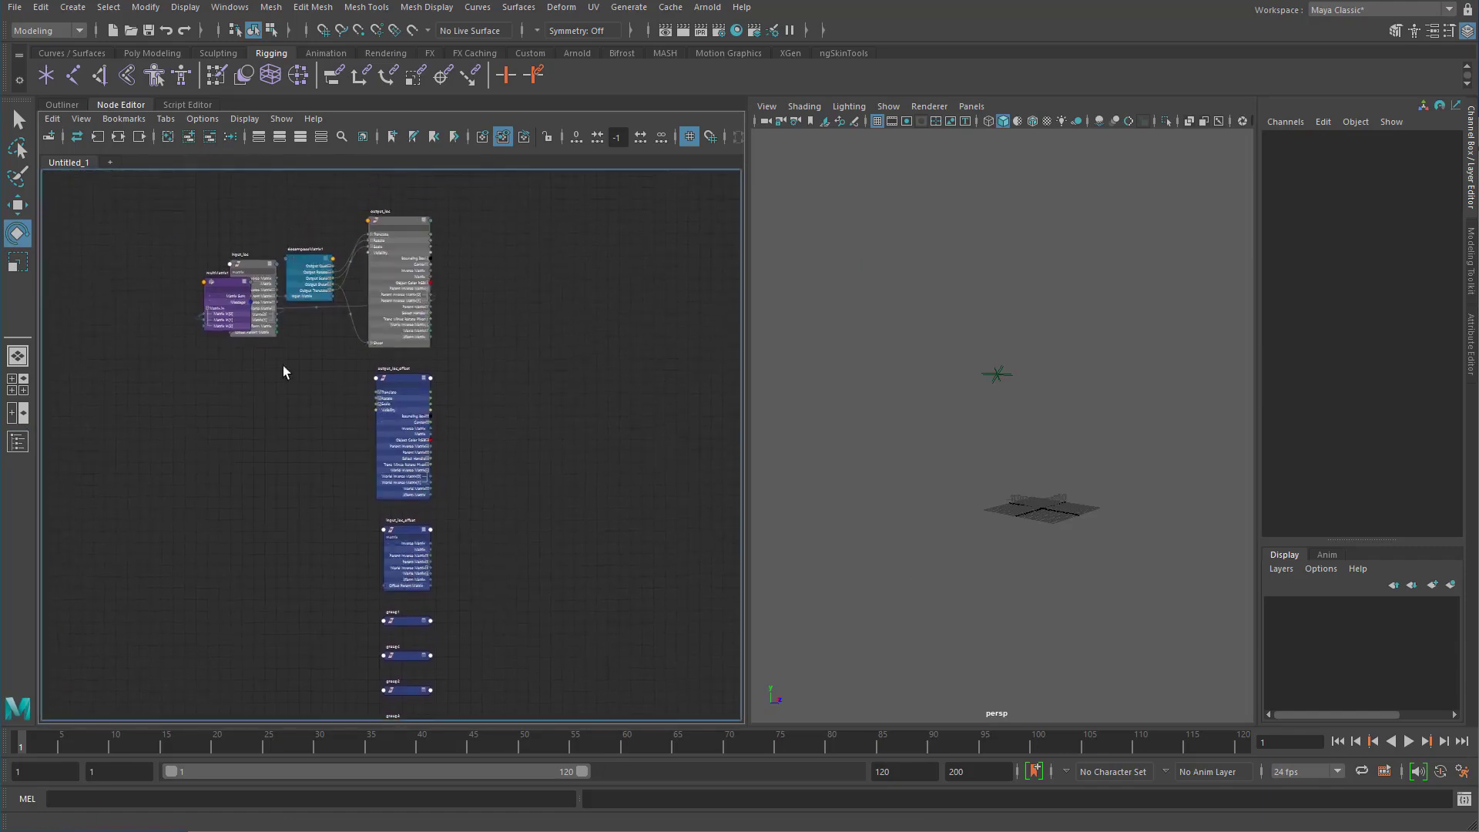
Remove input_loc_offset, output_loc_offset and the four group nodes from the graph, keeping only the matrix network.
{"action": "scroll", "coordinate": [231, 325], "scroll_direction": "up", "scroll_amount": 2}
{"action": "middle_click_drag", "start_coordinate": [229, 323], "coordinate": [312, 439], "text": "alt"}
{"action": "middle_click_drag", "start_coordinate": [448, 439], "coordinate": [238, 165], "text": "alt"}
{"action": "scroll", "coordinate": [338, 327], "scroll_direction": "down", "scroll_amount": 2}
{"action": "left_click_drag", "start_coordinate": [300, 378], "coordinate": [478, 667]}
{"action": "left_click", "coordinate": [213, 136]}
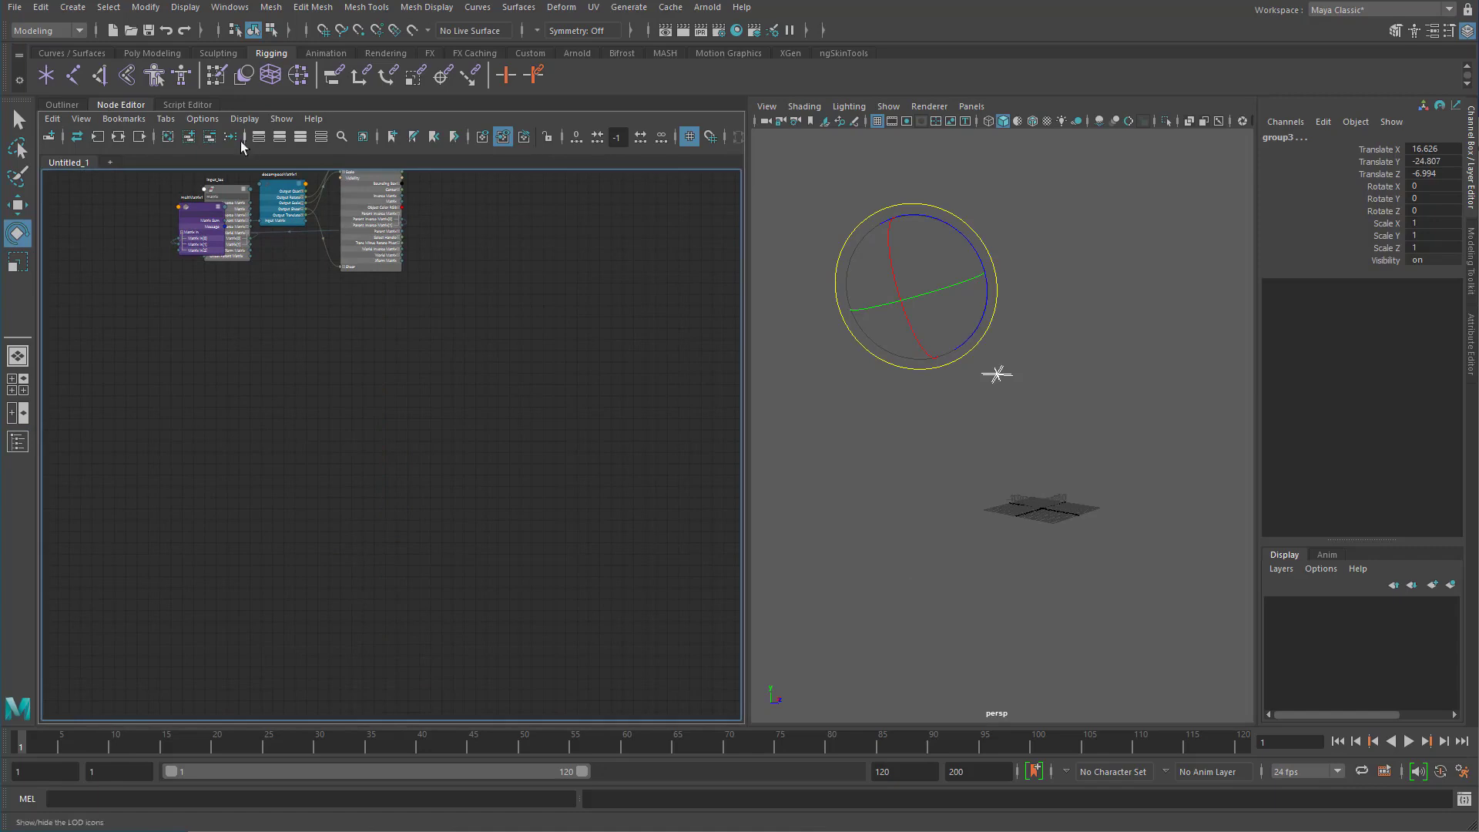
Spread the network out in data-flow order, placing multMatrix1 between input_loc and decomposeMatrix1 and raising decomposeMatrix1.
{"action": "key", "text": "a"}
{"action": "left_click_drag", "start_coordinate": [166, 451], "coordinate": [388, 557]}
{"action": "middle_click_drag", "start_coordinate": [458, 425], "coordinate": [603, 325], "text": "alt"}
{"action": "left_click_drag", "start_coordinate": [377, 313], "coordinate": [122, 258]}
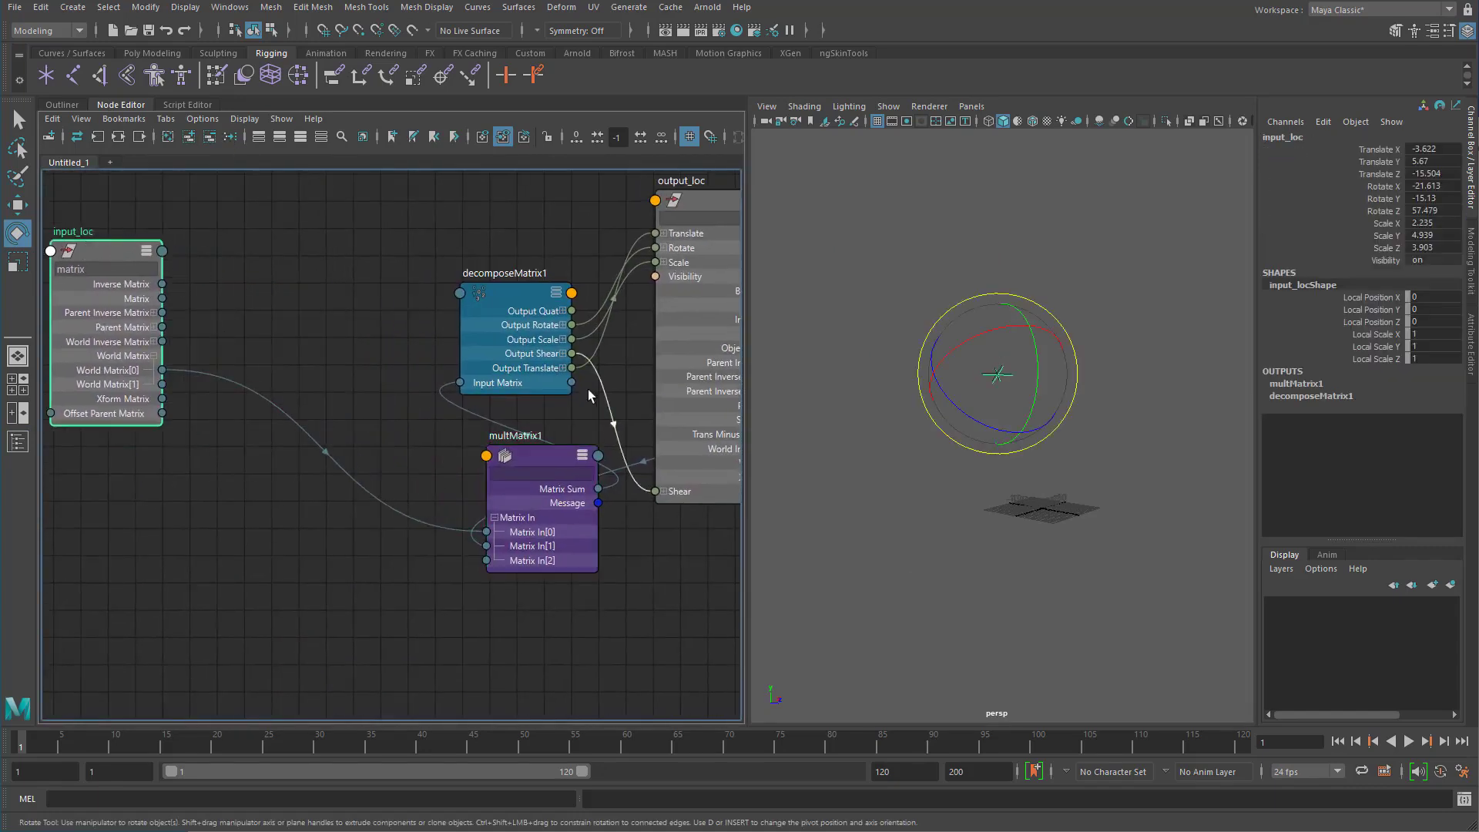
{"action": "left_click_drag", "start_coordinate": [539, 459], "coordinate": [305, 317]}
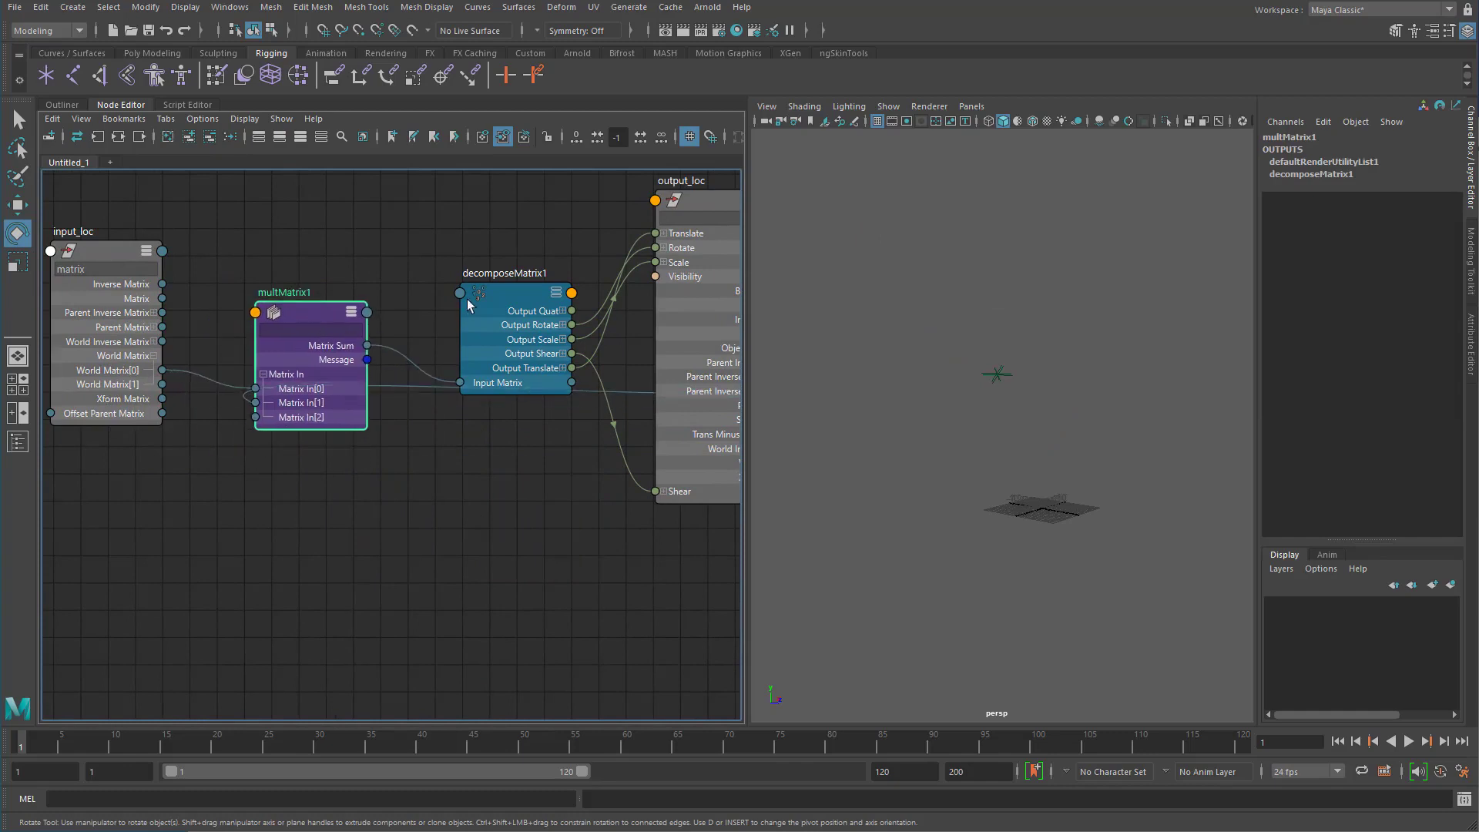
{"action": "middle_click_drag", "start_coordinate": [532, 292], "coordinate": [479, 373]}
{"action": "left_click_drag", "start_coordinate": [465, 373], "coordinate": [432, 274]}
Nudge multMatrix1 and input_loc slightly so the World Matrix[0] to Matrix In[0] connection is easy to read.
{"action": "middle_click_drag", "start_coordinate": [204, 402], "coordinate": [351, 392], "text": "alt"}
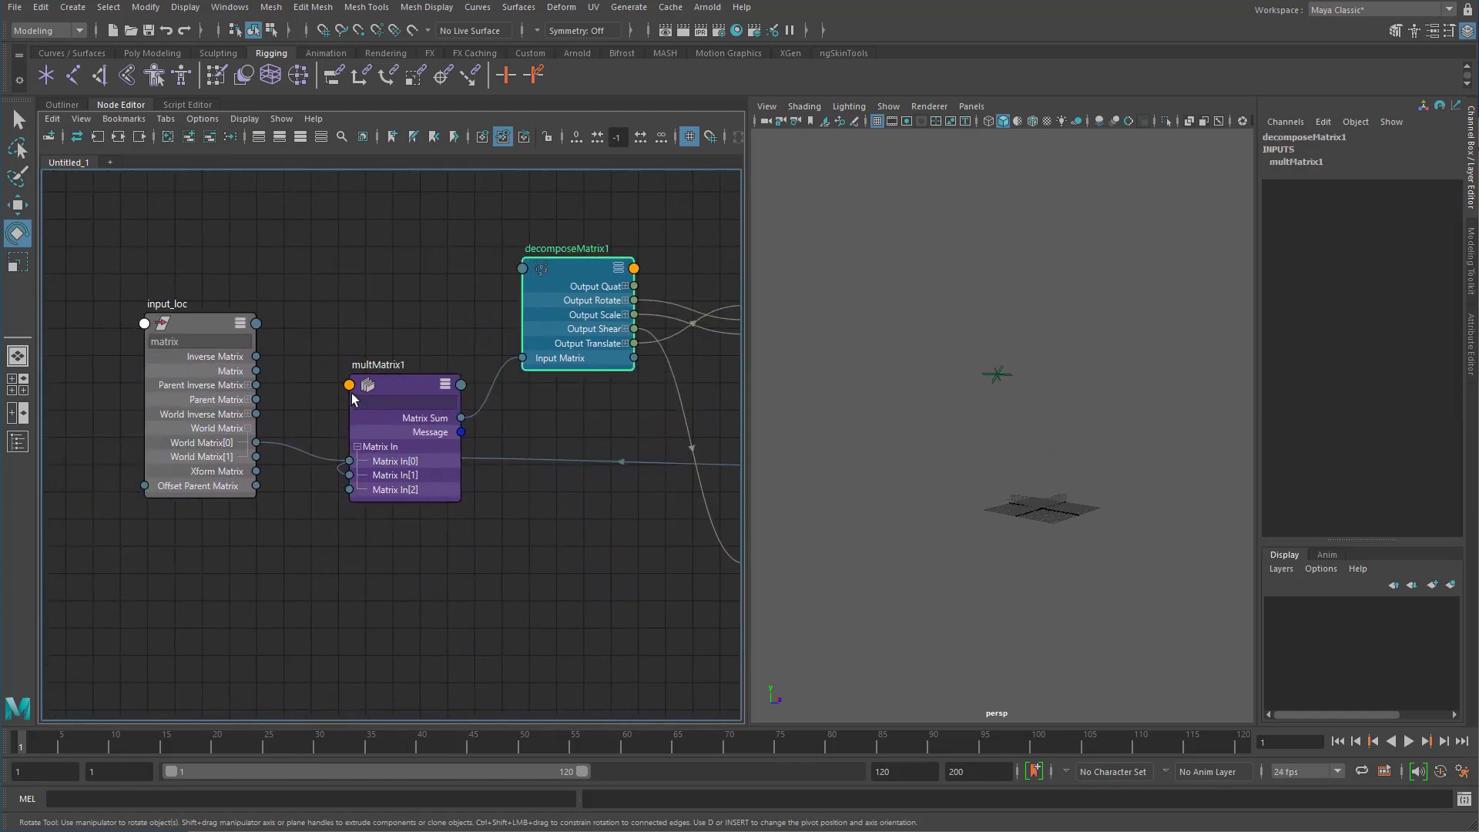
{"action": "left_click_drag", "start_coordinate": [395, 383], "coordinate": [379, 355]}
{"action": "scroll", "coordinate": [362, 515], "scroll_direction": "up", "scroll_amount": 2}
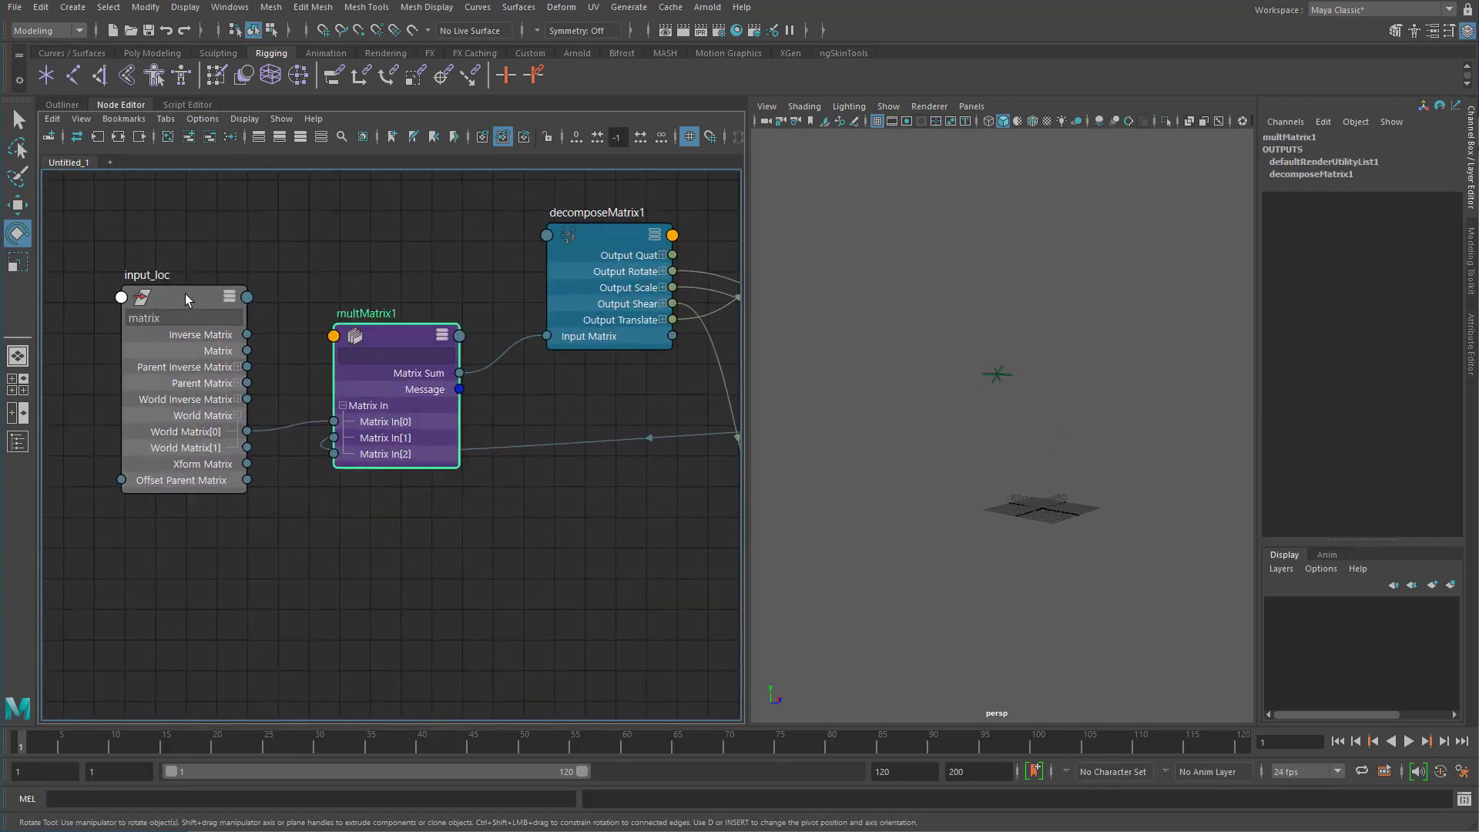
{"action": "left_click_drag", "start_coordinate": [185, 293], "coordinate": [168, 283]}
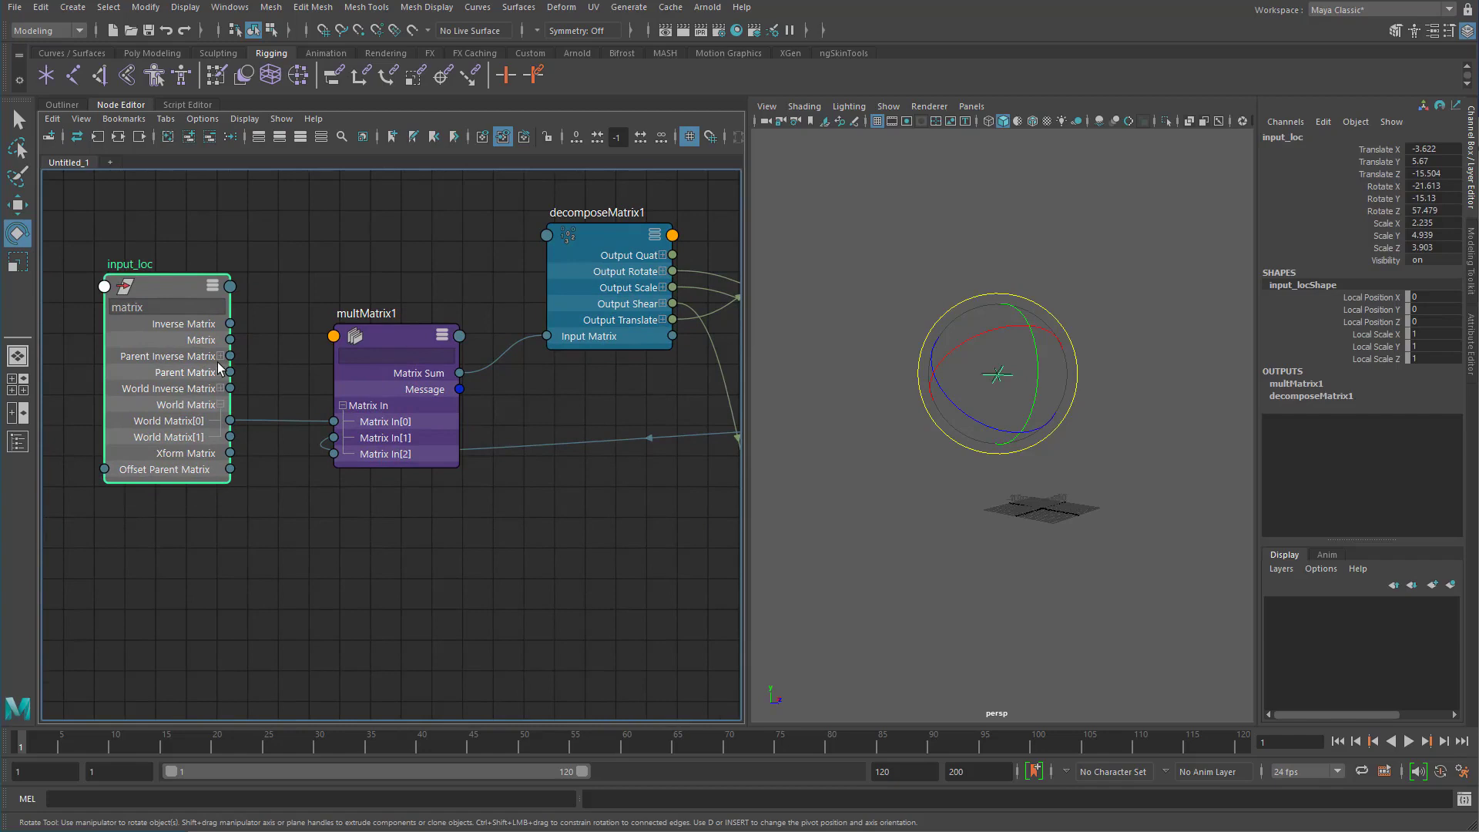
{"action": "middle_click_drag", "start_coordinate": [443, 334], "coordinate": [382, 326], "text": "alt"}
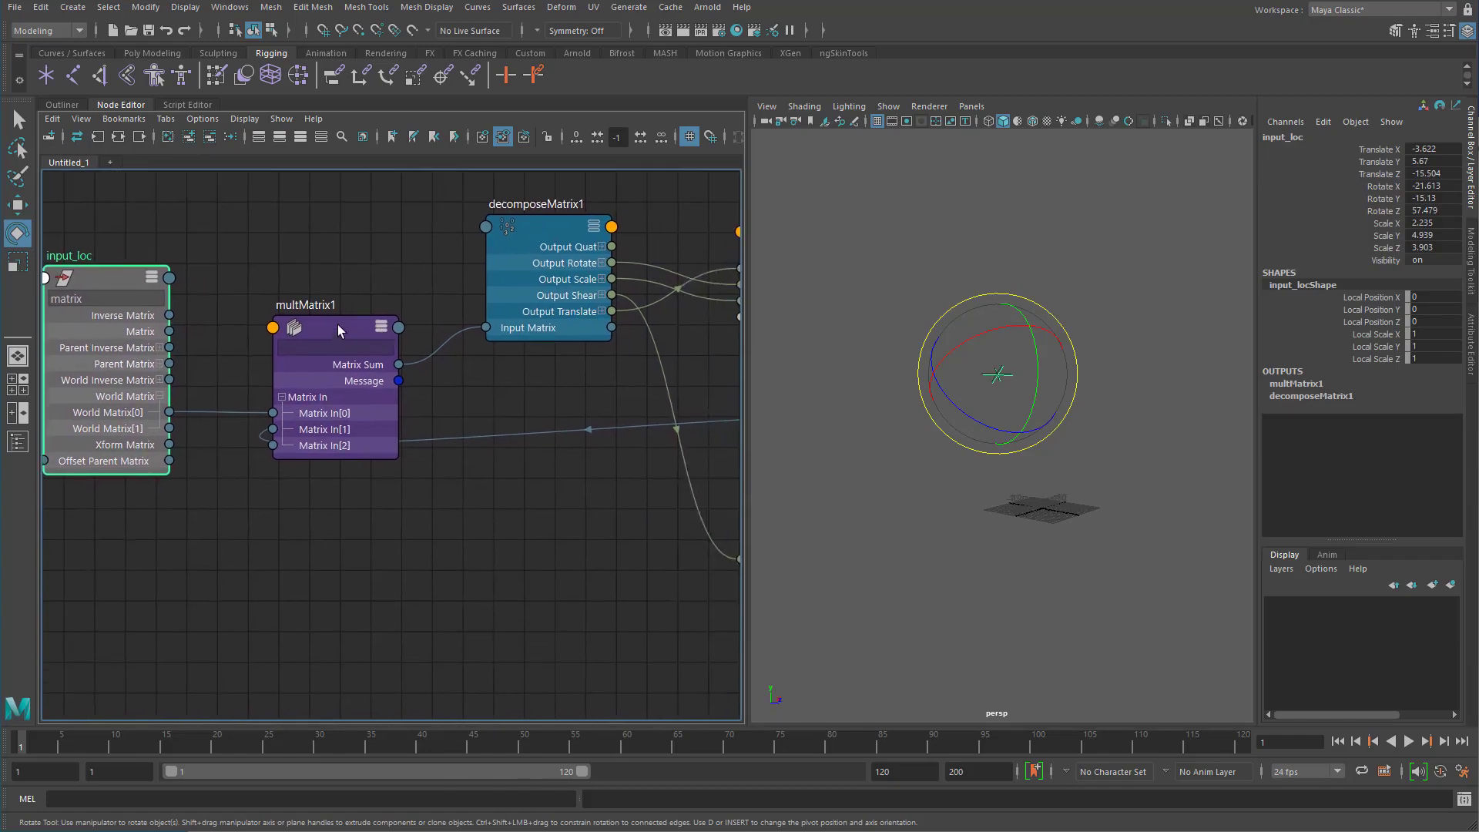
{"action": "mouse_move", "coordinate": [344, 322]}
{"action": "left_mouse_down"}
{"action": "mouse_move", "coordinate": [368, 311]}
{"action": "mouse_move", "coordinate": [345, 320]}
{"action": "left_mouse_up"}
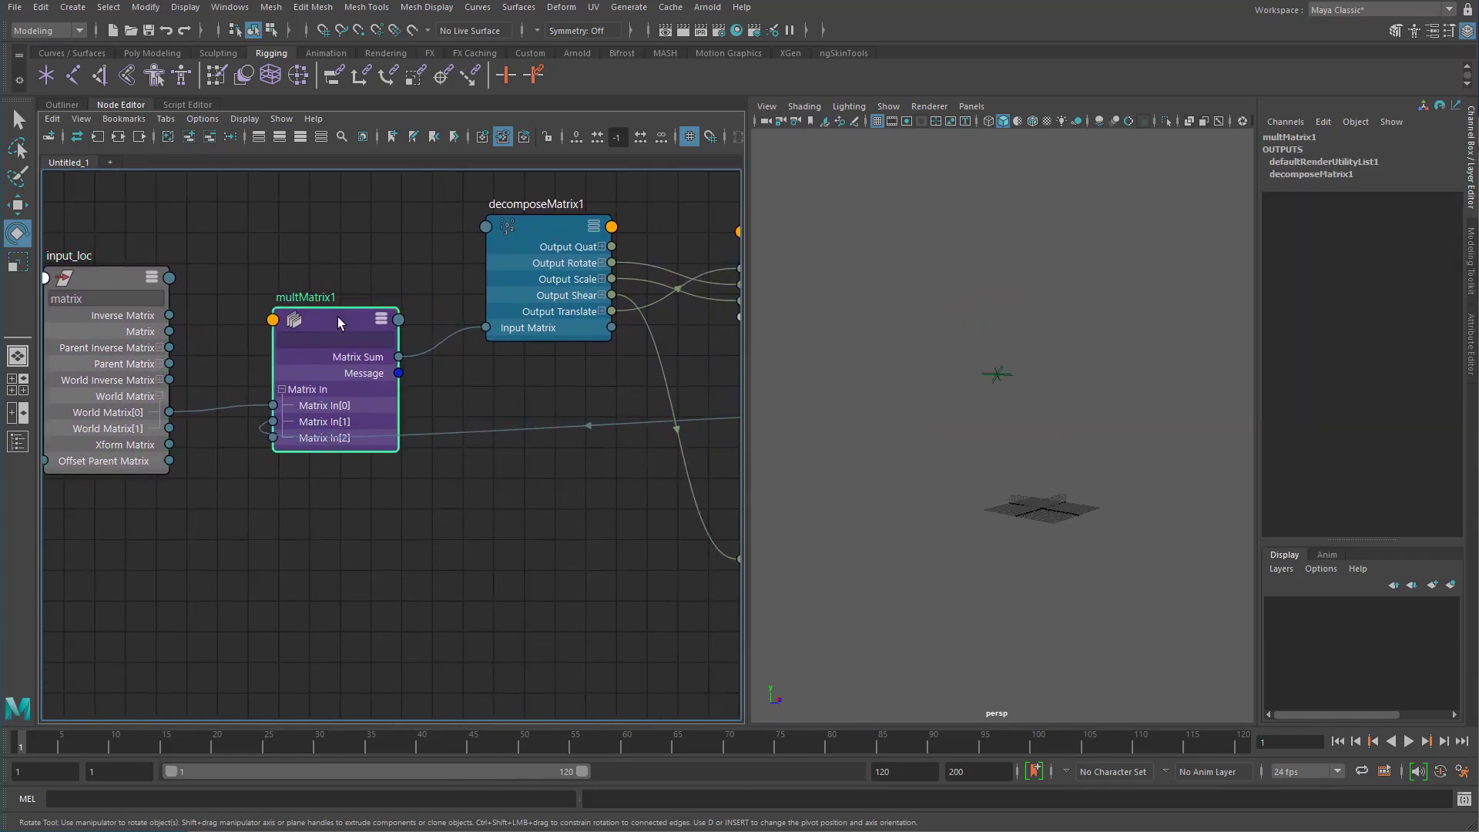
Move output_loc closer to decomposeMatrix1 and raise multMatrix1 slightly while reviewing the parent inverse matrix connection.
{"action": "middle_click_drag", "start_coordinate": [493, 470], "coordinate": [471, 478]}
{"action": "middle_click_drag", "start_coordinate": [500, 427], "coordinate": [361, 454], "text": "alt"}
{"action": "left_click_drag", "start_coordinate": [674, 252], "coordinate": [617, 260]}
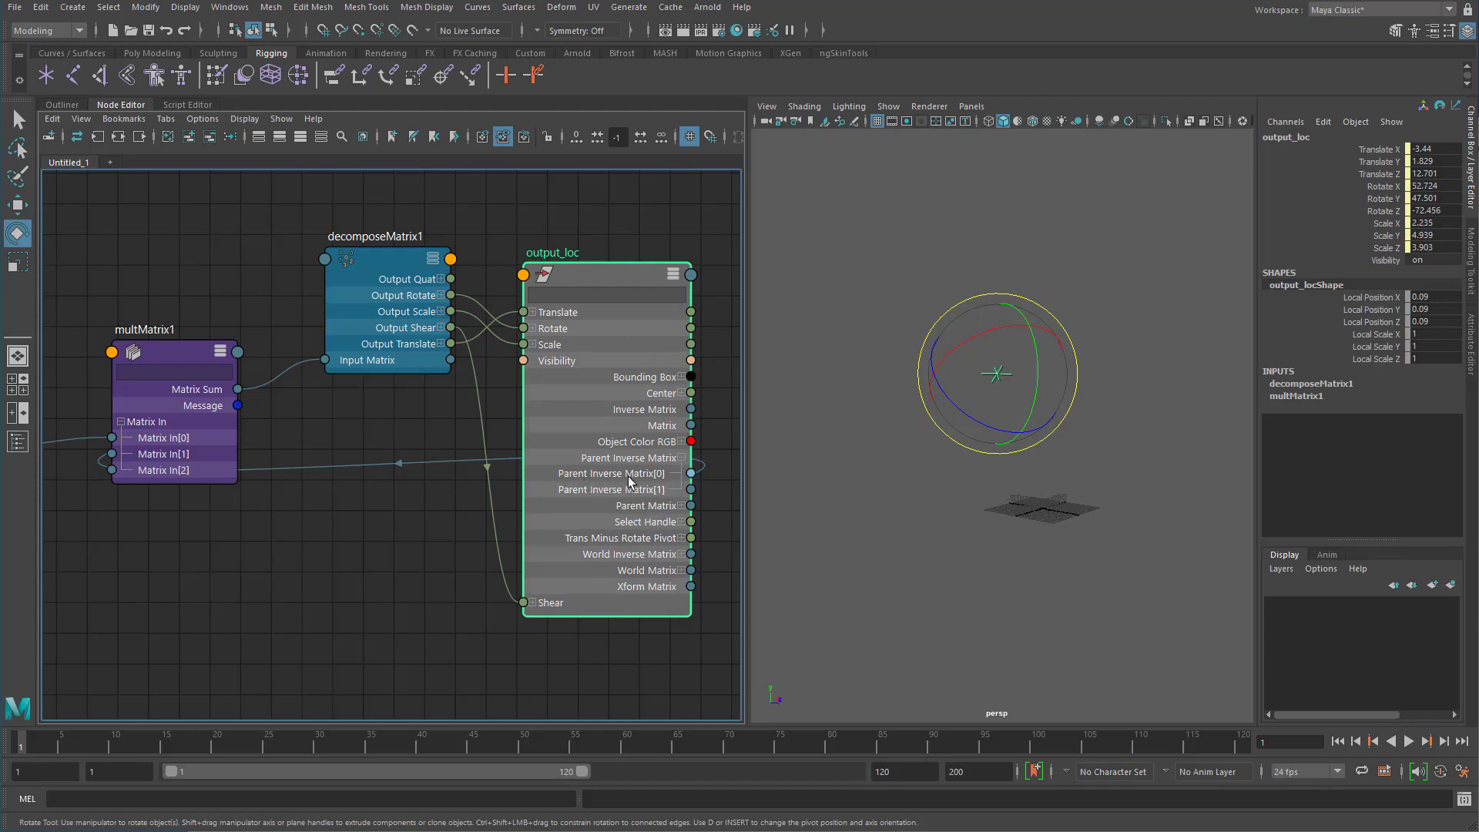
{"action": "middle_click_drag", "start_coordinate": [399, 520], "coordinate": [583, 510], "text": "alt"}
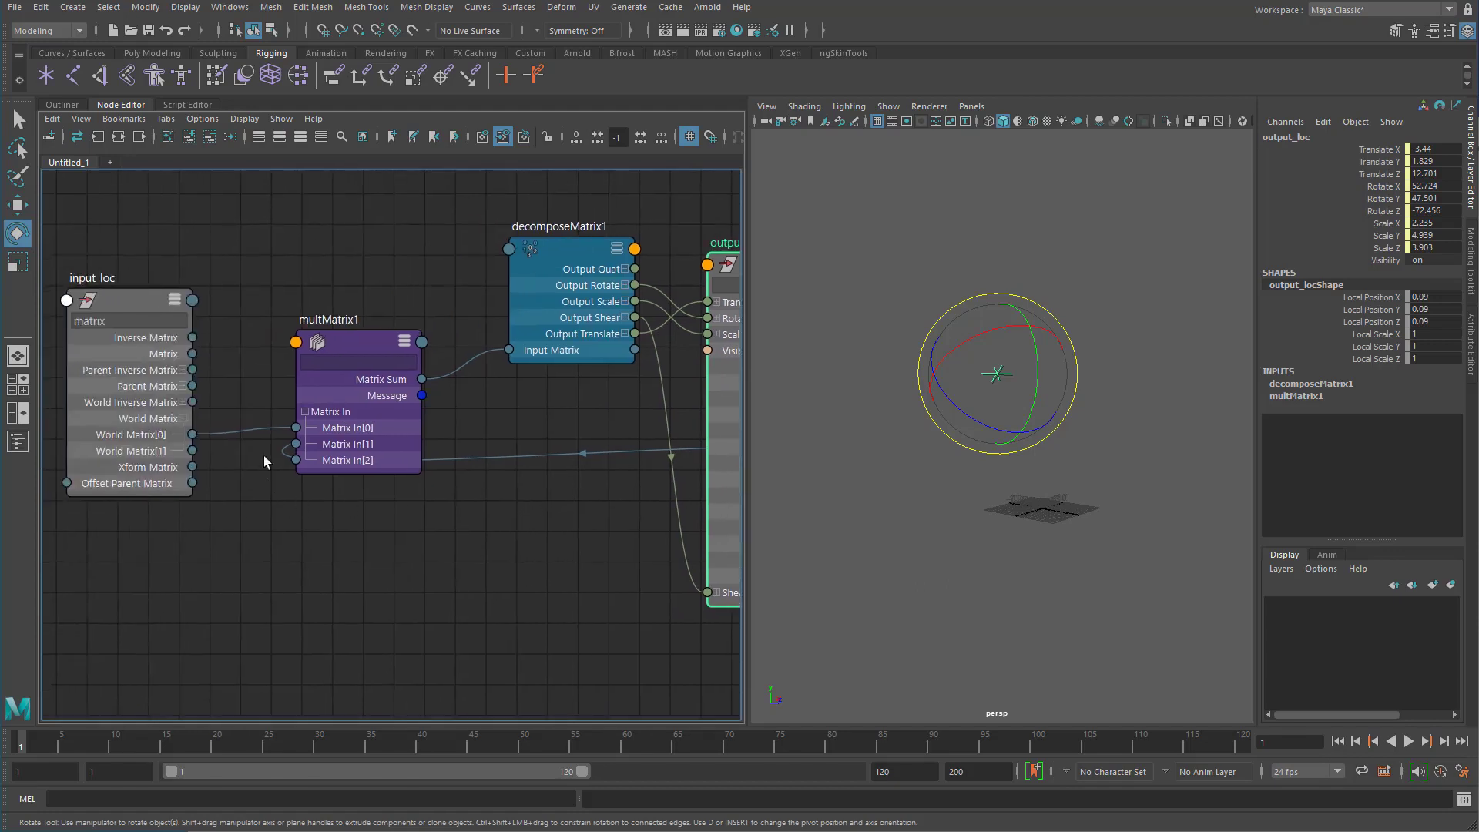
{"action": "middle_click_drag", "start_coordinate": [455, 497], "coordinate": [316, 592], "text": "alt"}
{"action": "left_click_drag", "start_coordinate": [215, 442], "coordinate": [207, 393]}
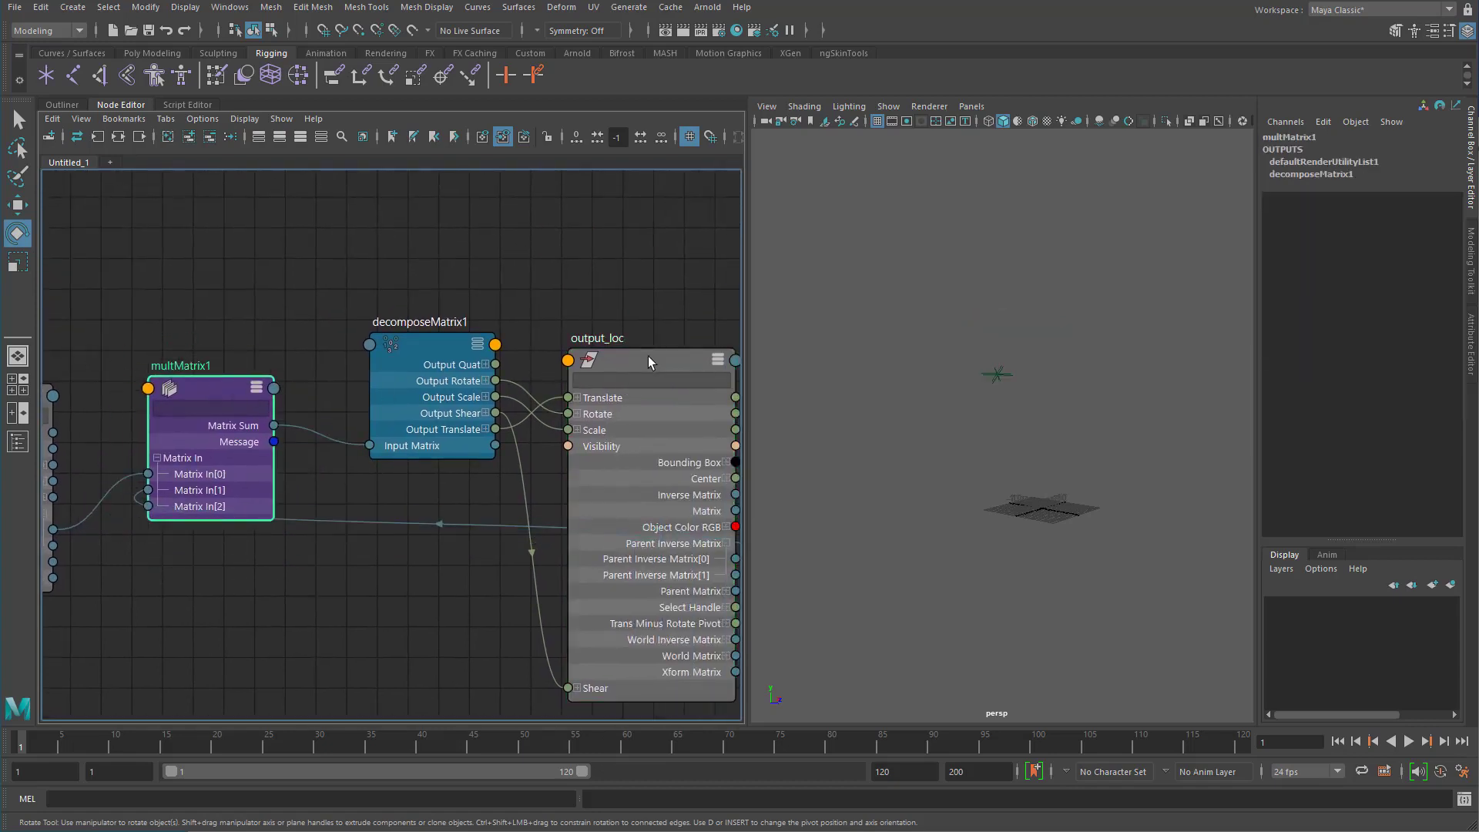
Raise output_loc slightly and reposition decomposeMatrix1 between multMatrix1 and output_loc to clarify the translate, rotate, scale and shear connections.
{"action": "mouse_move", "coordinate": [649, 356]}
{"action": "left_mouse_down"}
{"action": "mouse_move", "coordinate": [633, 375]}
{"action": "mouse_move", "coordinate": [655, 329]}
{"action": "left_mouse_up"}
{"action": "middle_click_drag", "start_coordinate": [481, 493], "coordinate": [456, 447], "text": "alt"}
{"action": "left_click_drag", "start_coordinate": [410, 301], "coordinate": [365, 302]}
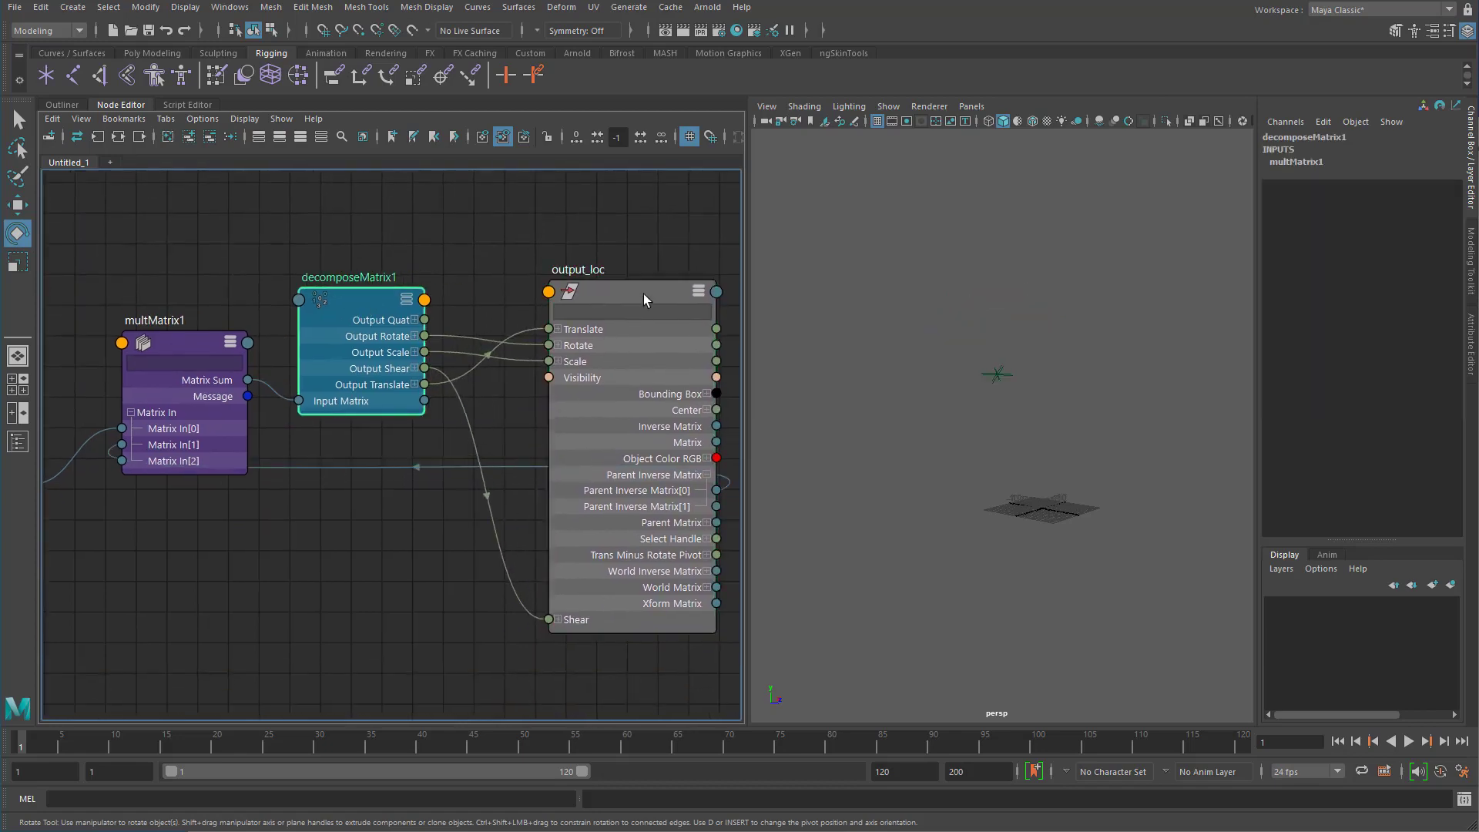
{"action": "left_click_drag", "start_coordinate": [643, 293], "coordinate": [641, 293]}
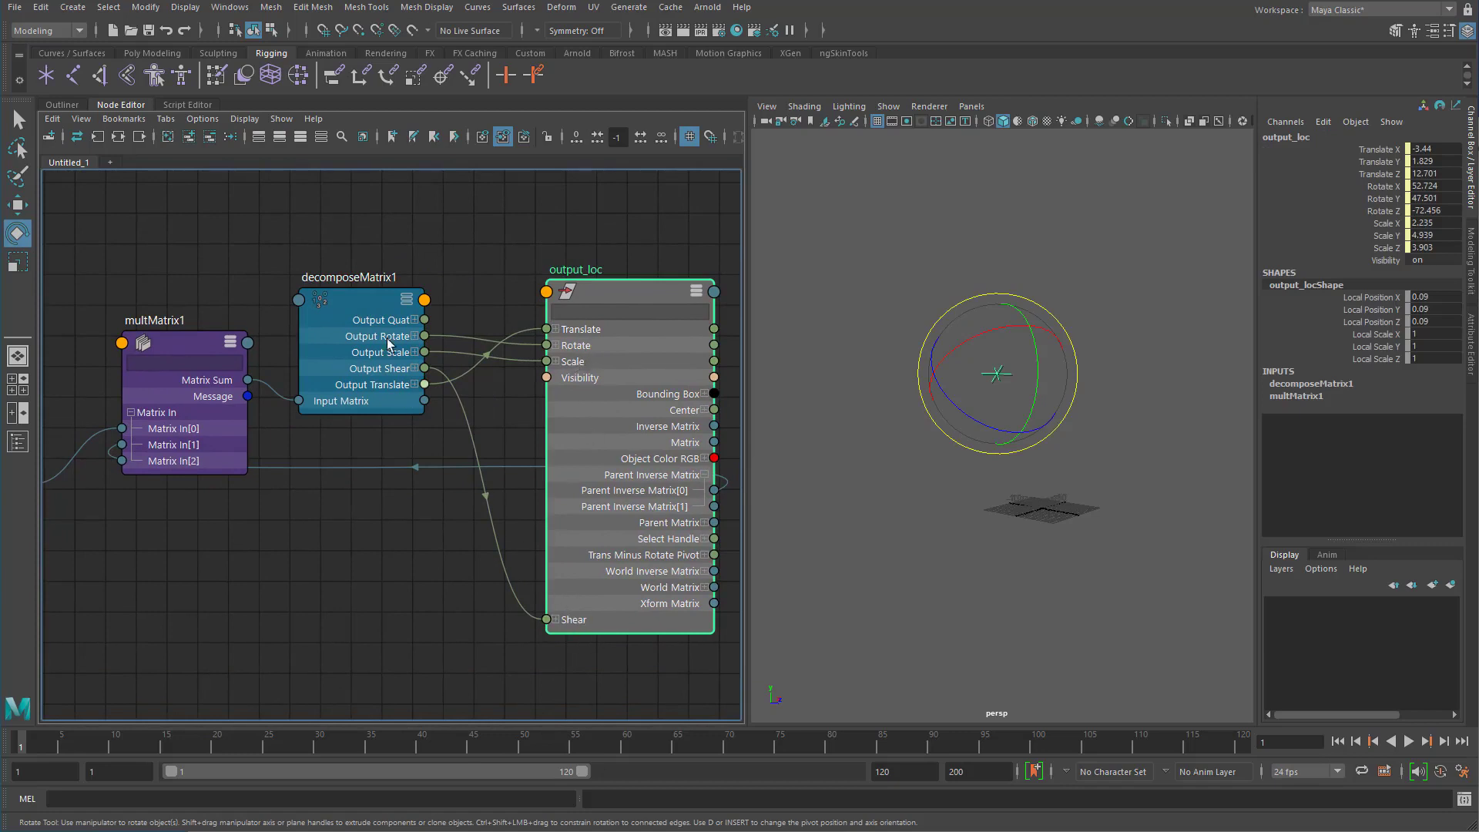
{"action": "left_click_drag", "start_coordinate": [353, 295], "coordinate": [381, 316]}
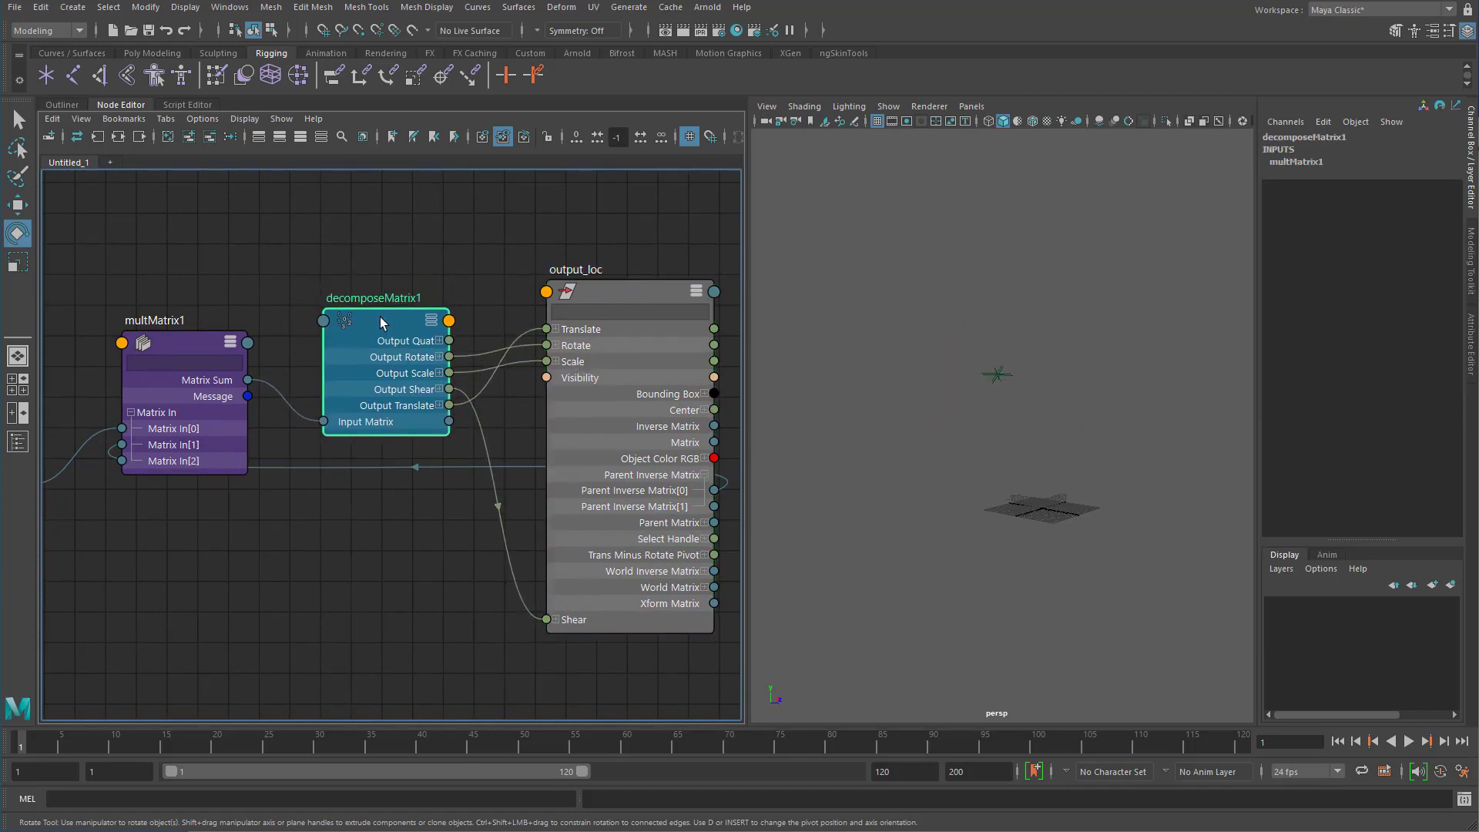
{"action": "middle_click_drag", "start_coordinate": [348, 663], "coordinate": [306, 618], "text": "alt"}
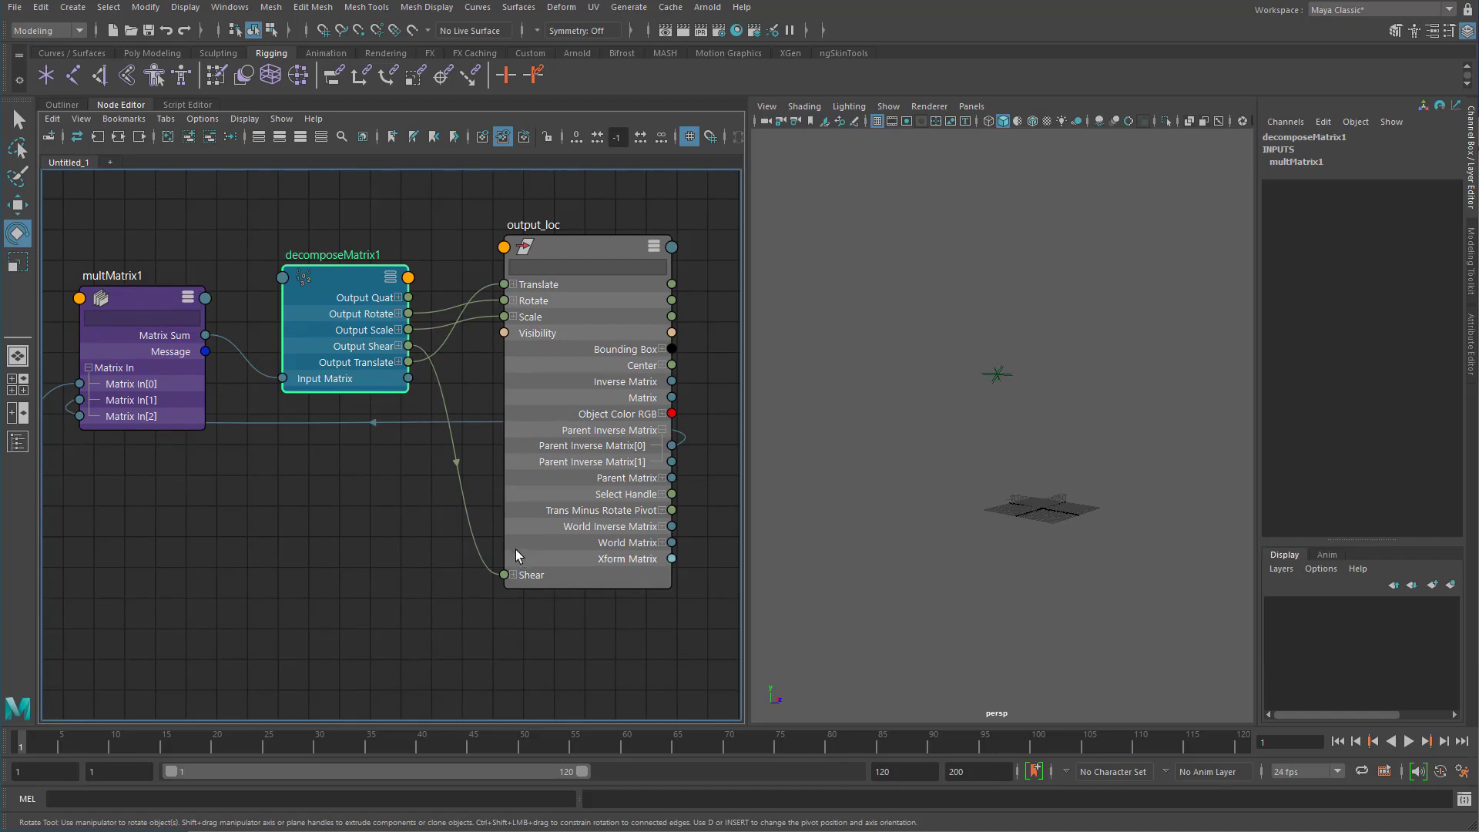
{"action": "left_click_drag", "start_coordinate": [348, 283], "coordinate": [332, 285]}
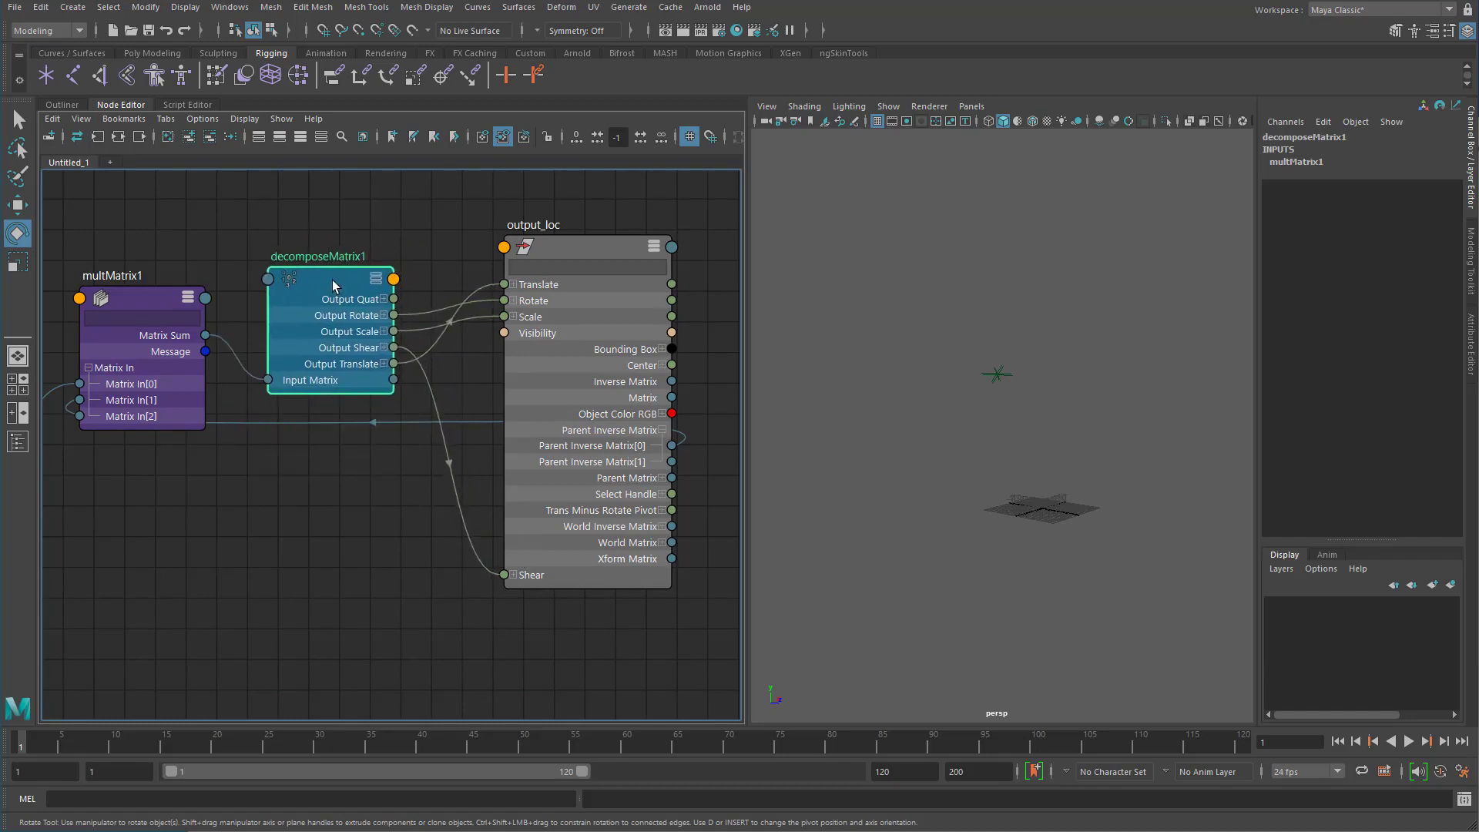